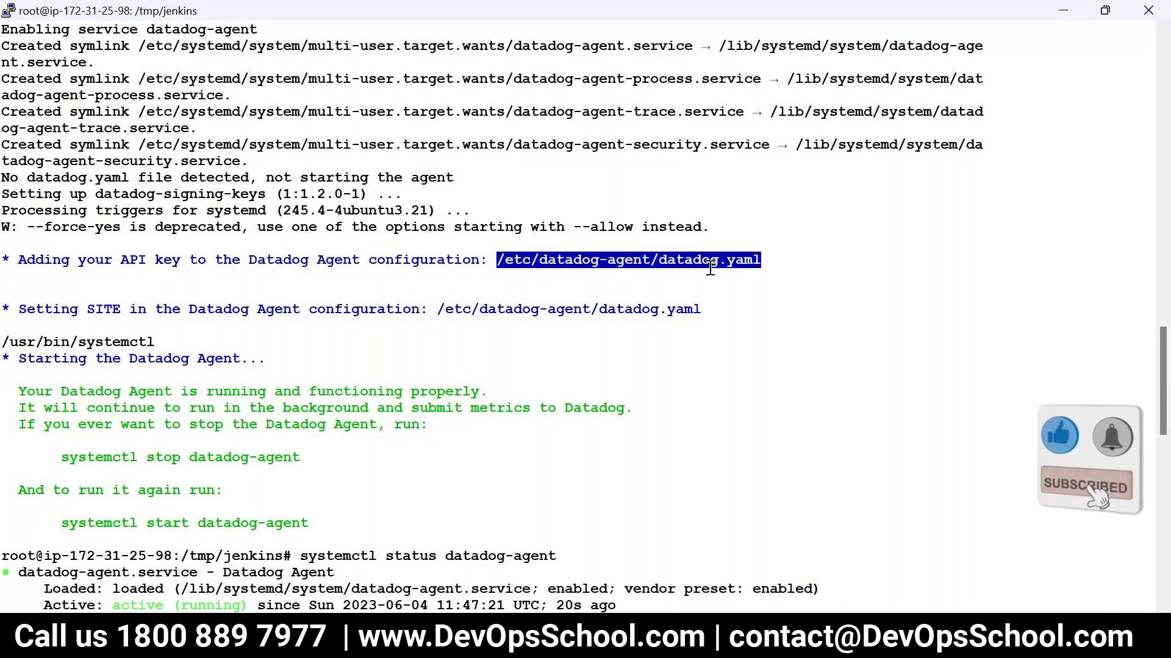
Switch to the browser, search the DevOpsSchool blog for "datadog linux" and open the article on installing the Datadog agent in Ubuntu Linux.
key("alt+Tab")
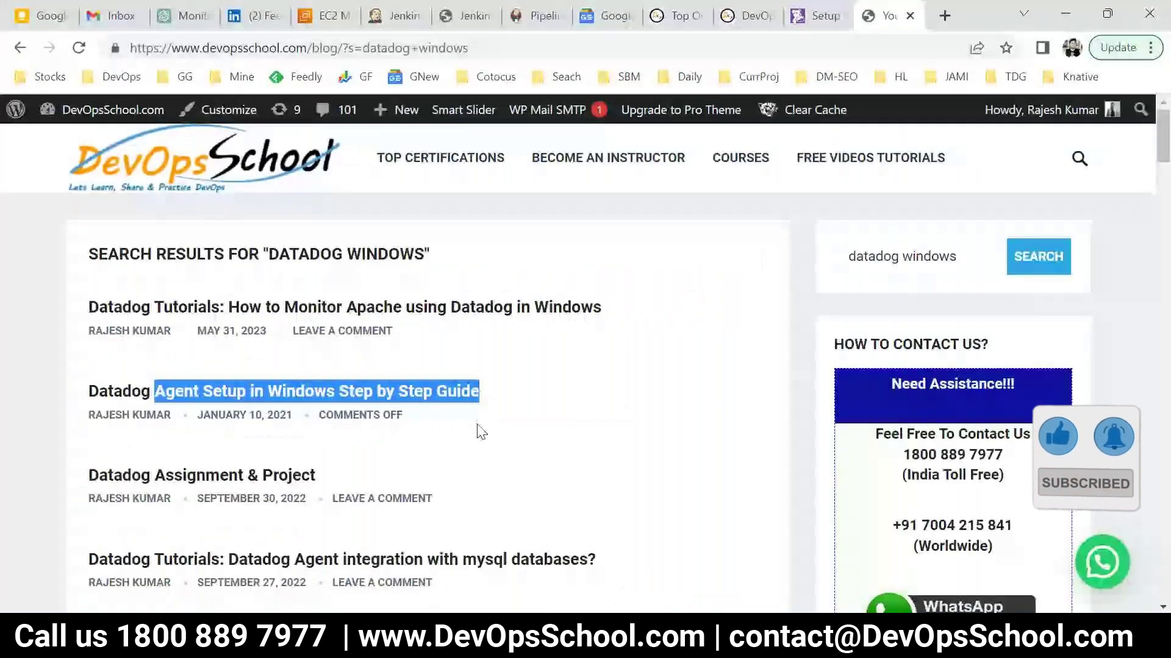
double_click(916, 260)
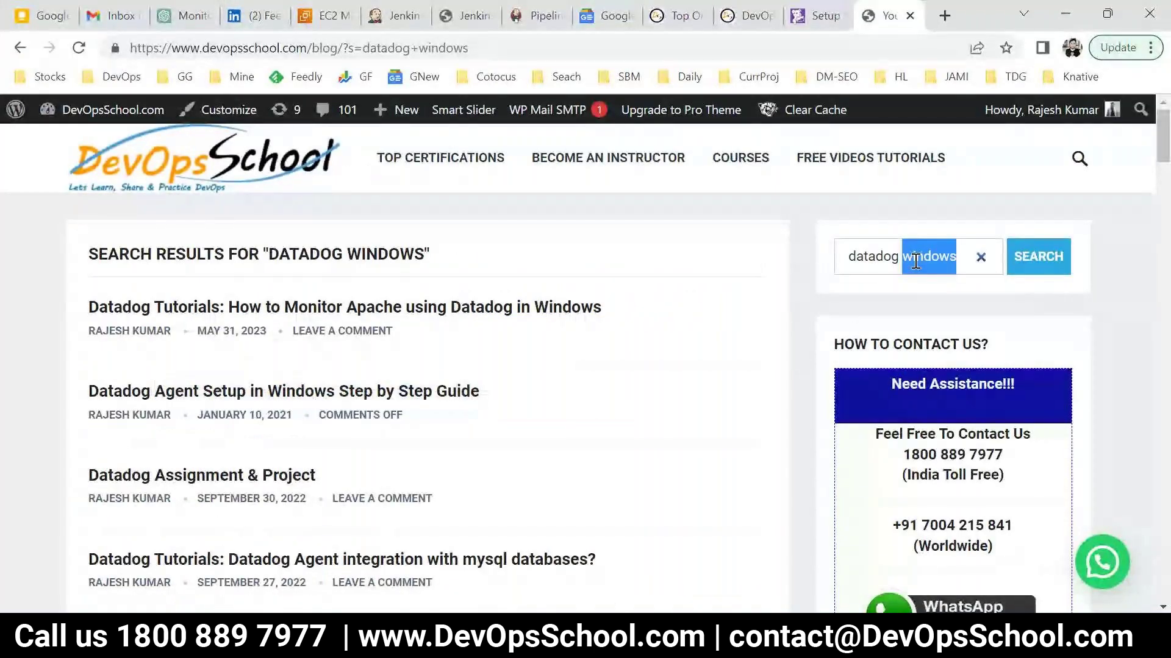
type("linux")
key("Return")
scroll(423, 448, "down", 3)
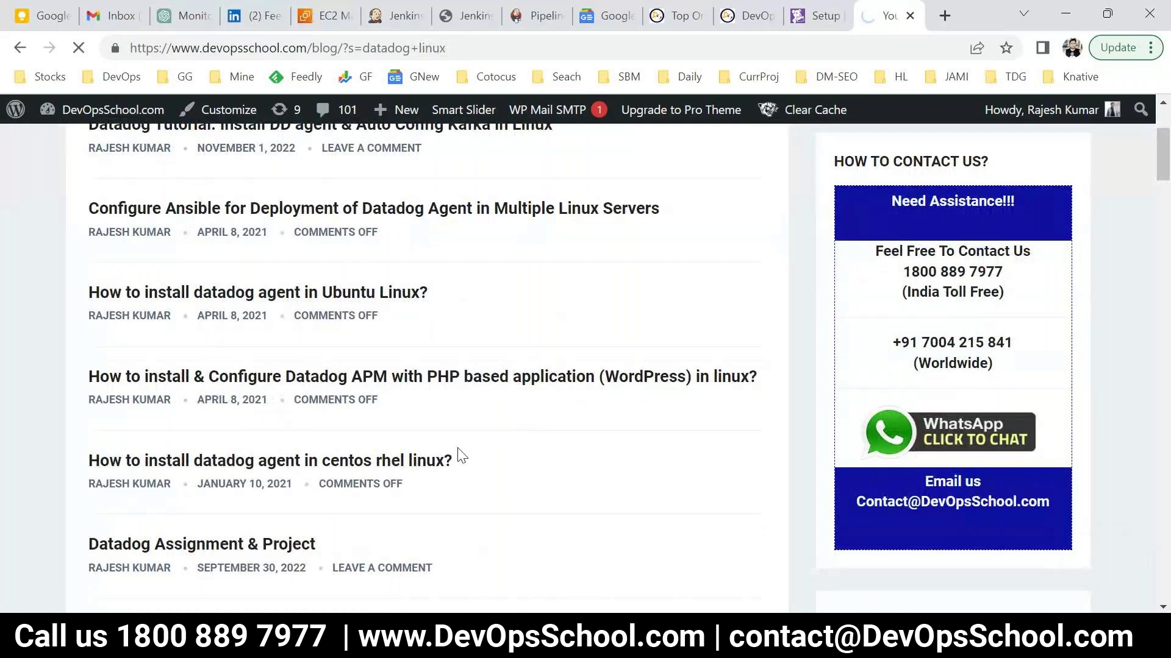
scroll(357, 520, "down", 12)
scroll(355, 524, "down", 3)
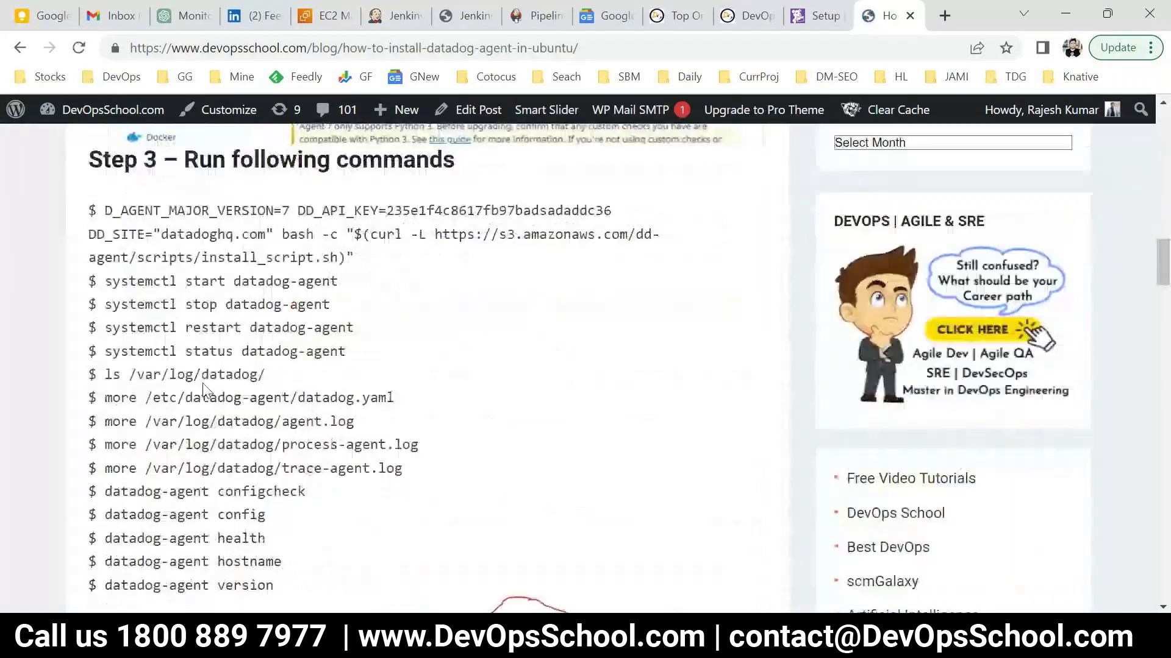
Review the article's Step 3 commands for controlling the datadog-agent service, reading its logs and checking its configuration, health, hostname and version.
left_click_drag(96, 281, 292, 578)
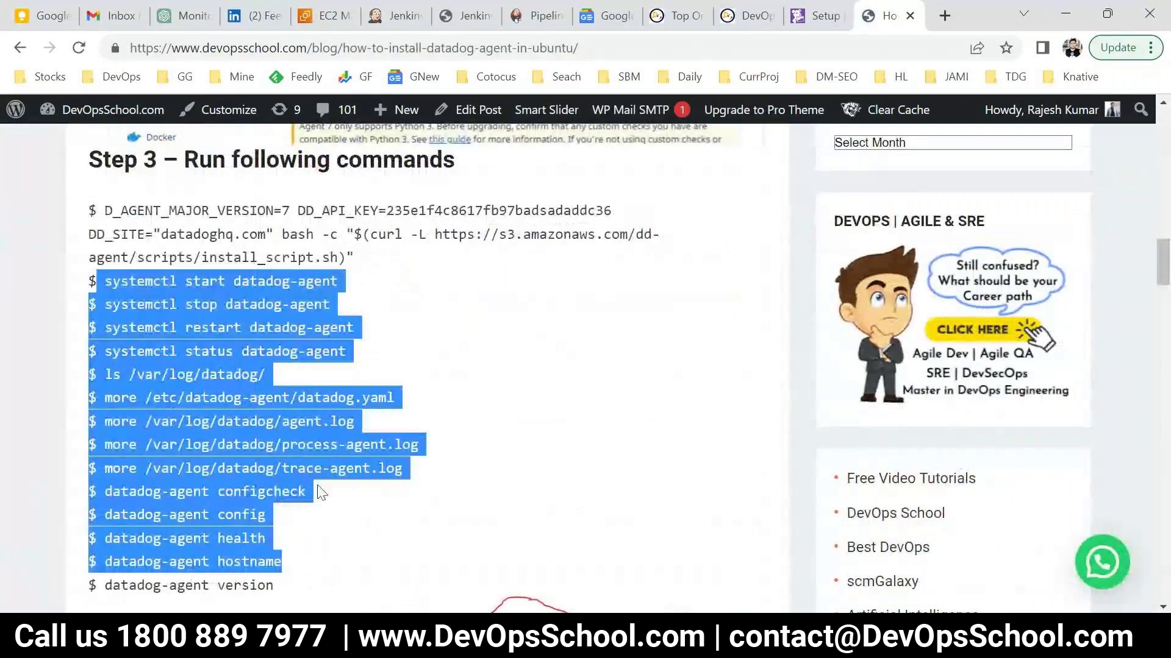
left_click_drag(144, 282, 335, 417)
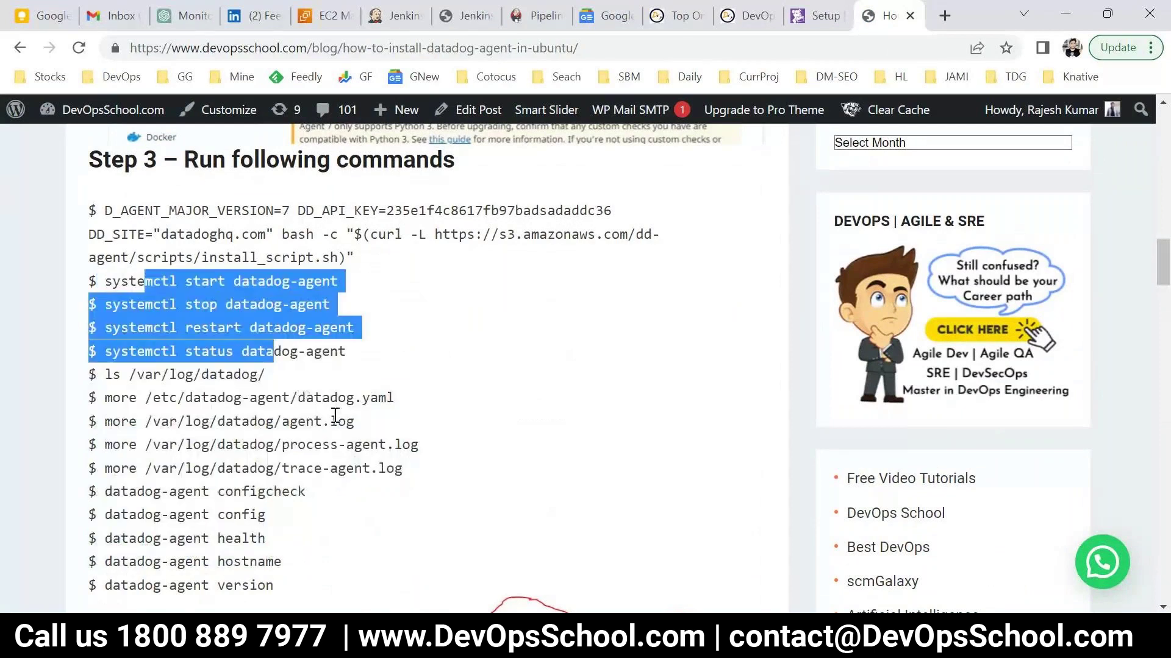
left_click_drag(144, 351, 329, 421)
scroll(271, 488, "down", 2)
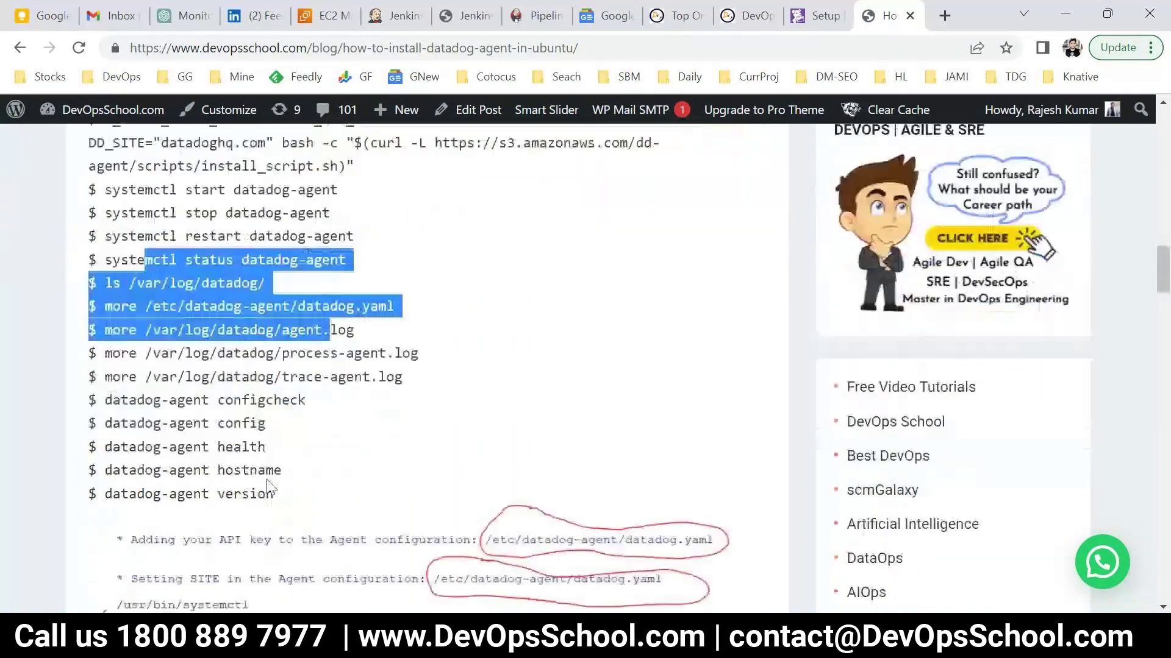
left_click_drag(270, 488, 112, 397)
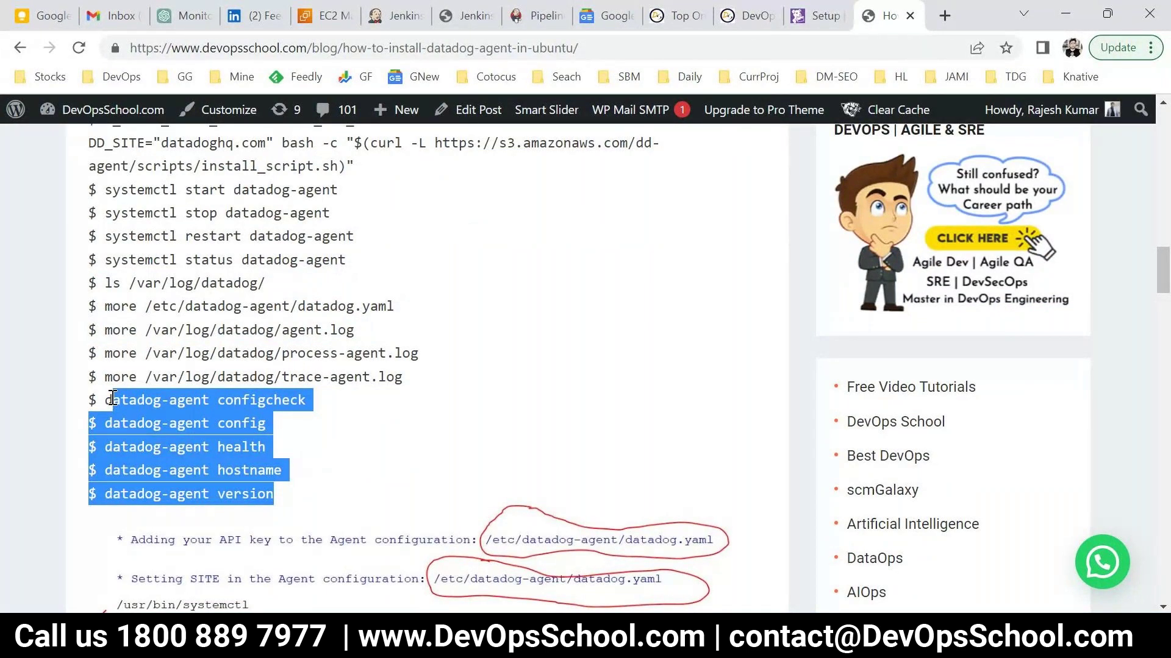
Switch to the PuTTY terminal and review the datadog-agent service status output down to the shell prompt.
key("alt+Tab")
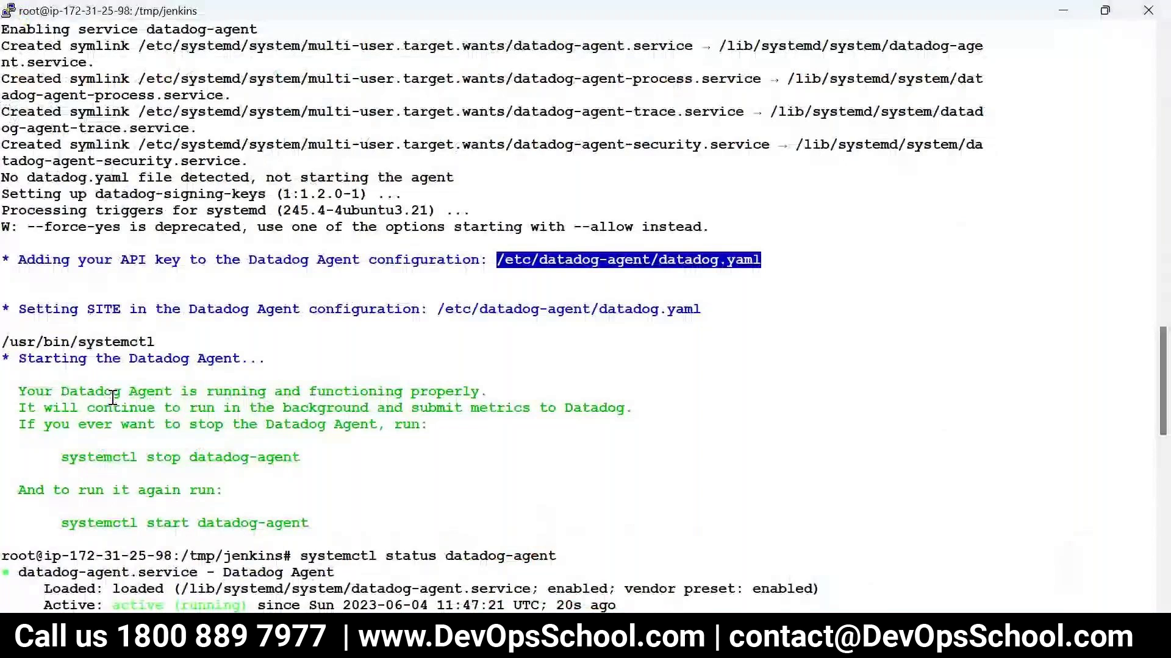
scroll(113, 397, "down", 6)
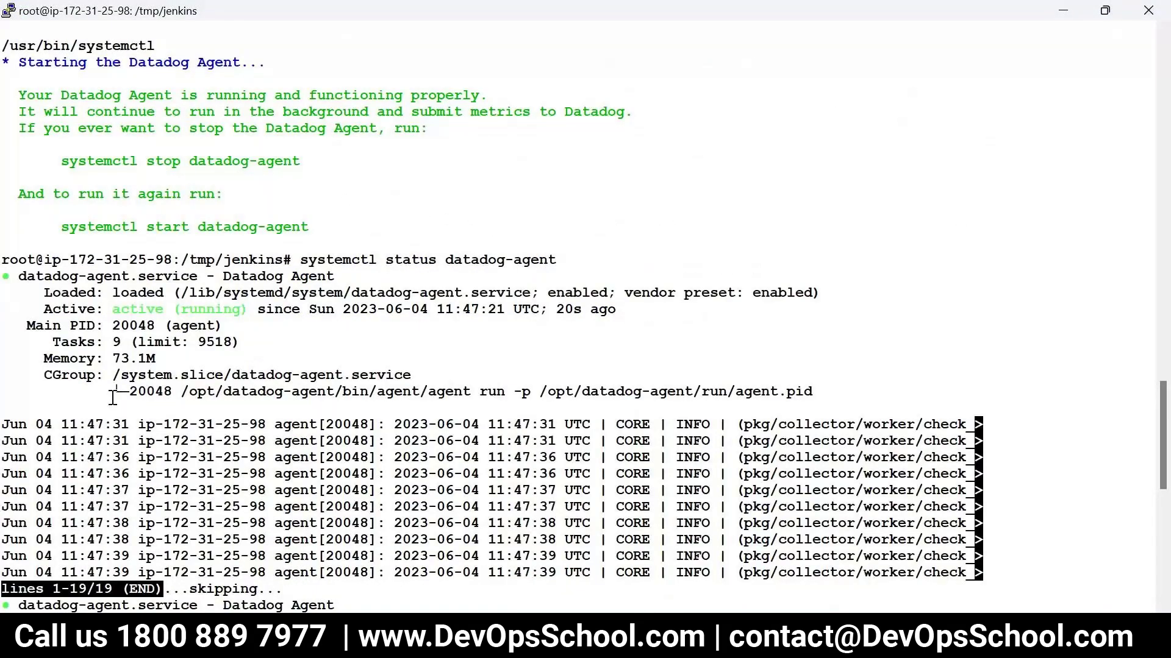
scroll(113, 397, "down", 5)
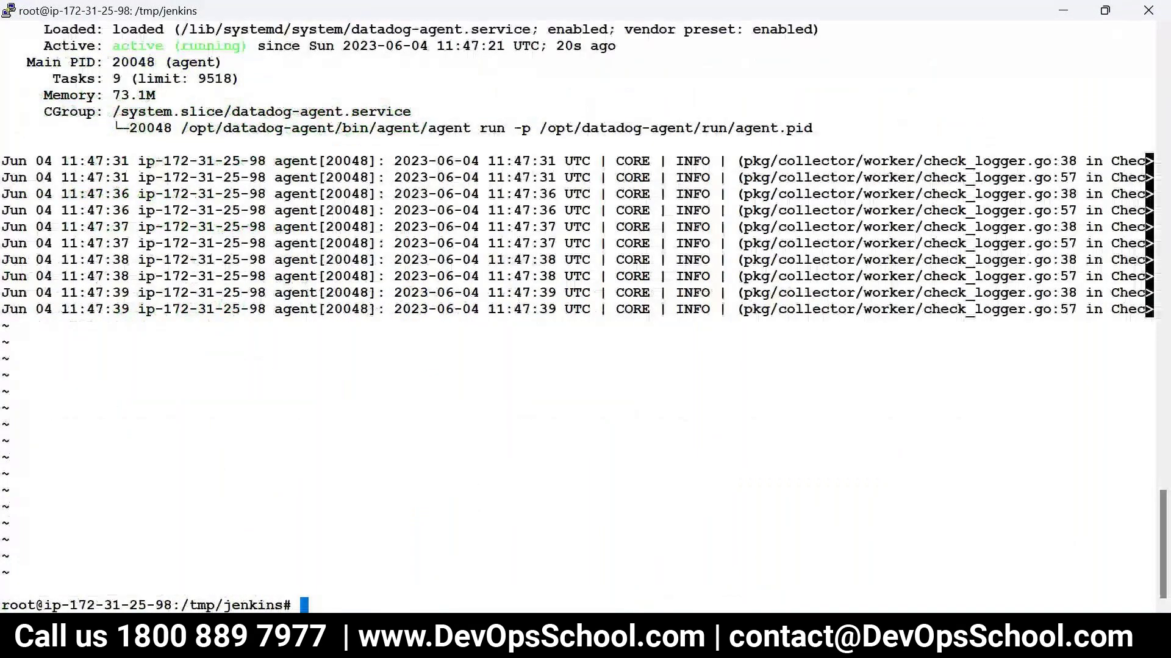
Switch to Datadog in the browser and open the Infrastructure List of hosts.
mouse_move(396, 643)
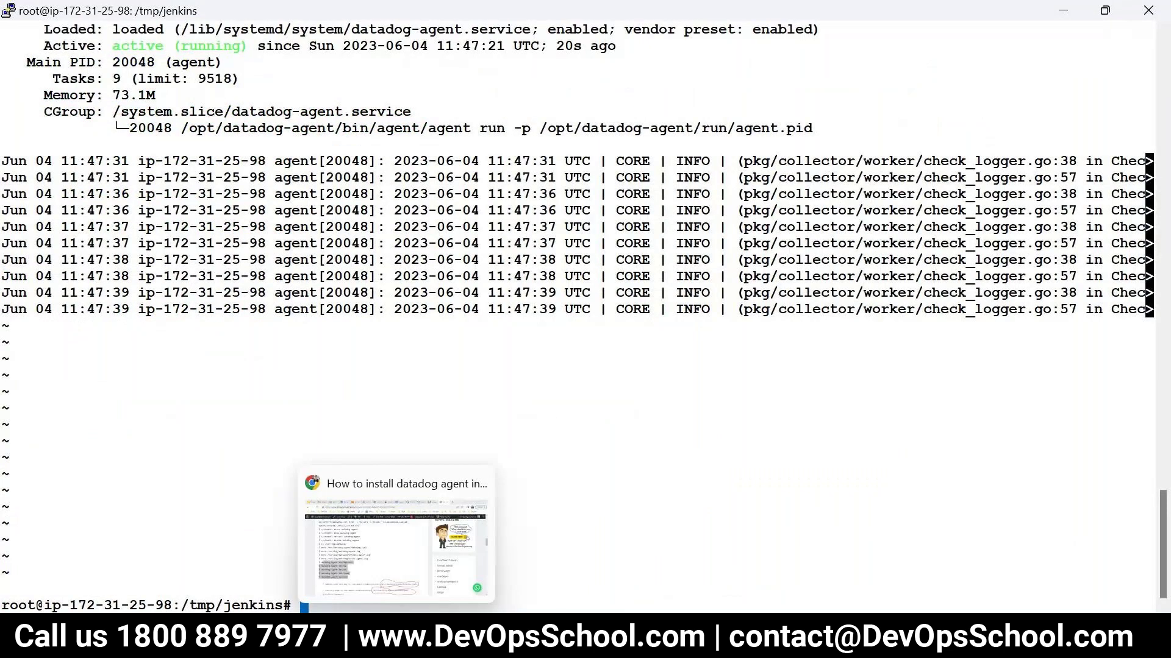
left_click(396, 643)
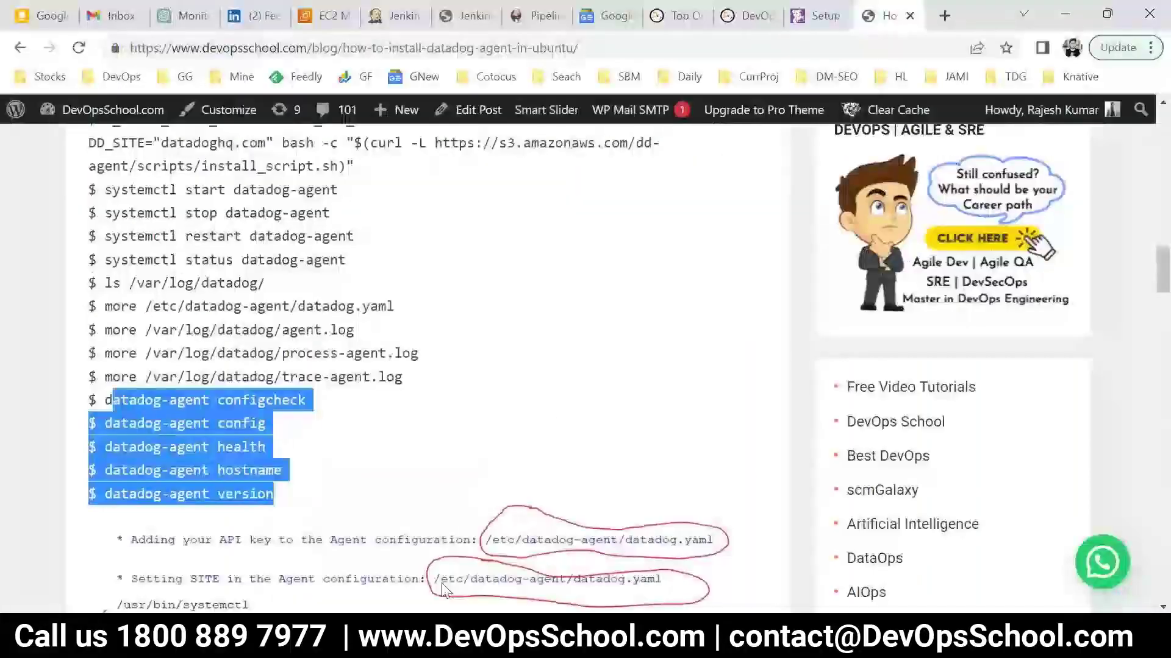
left_click(815, 17)
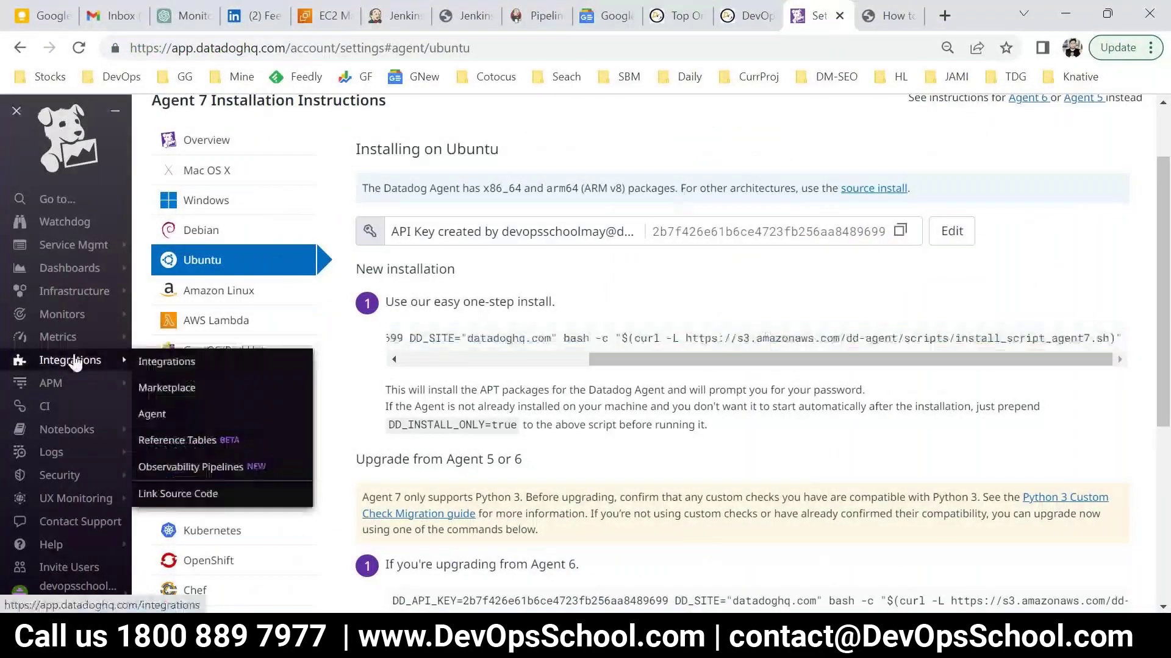
mouse_move(73, 317)
left_click(168, 288)
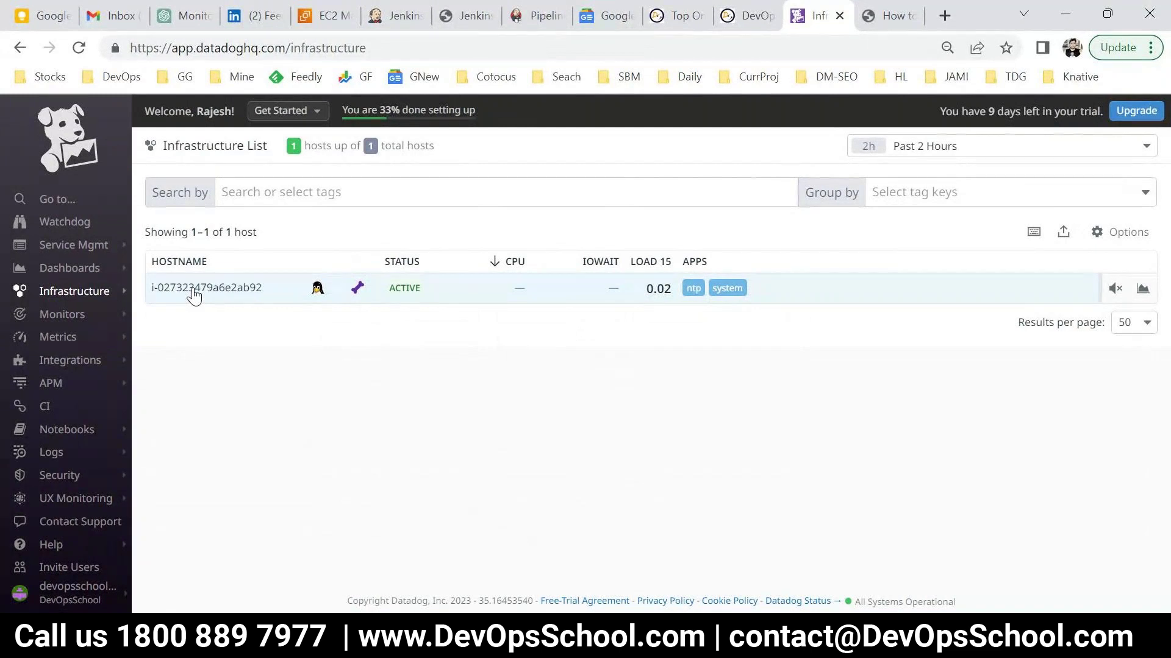
View the metrics of the Linux host i-027323479a6e2ab92 and open that host in the Host Dashboard.
left_click(194, 295)
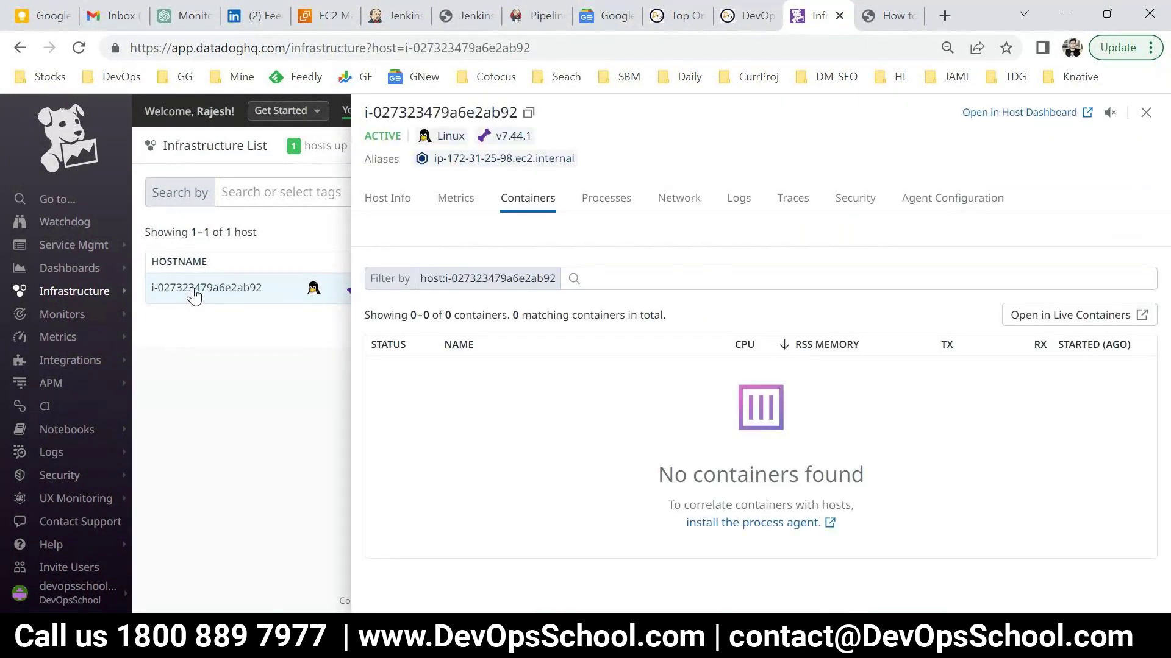
left_click(451, 204)
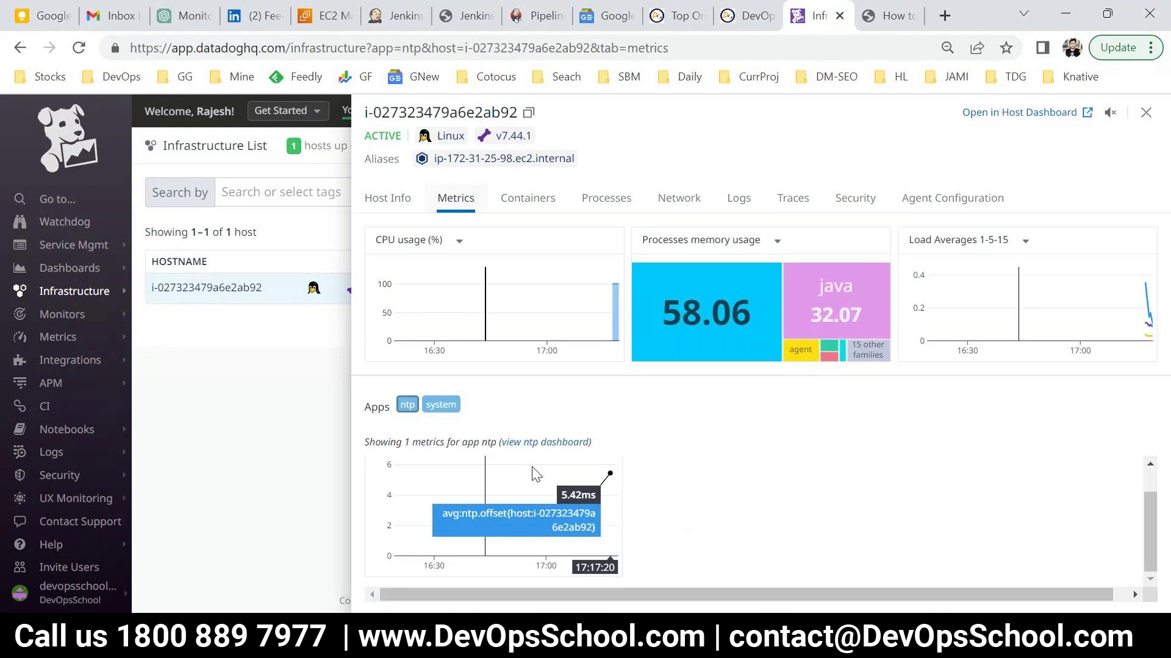
left_click(1018, 115)
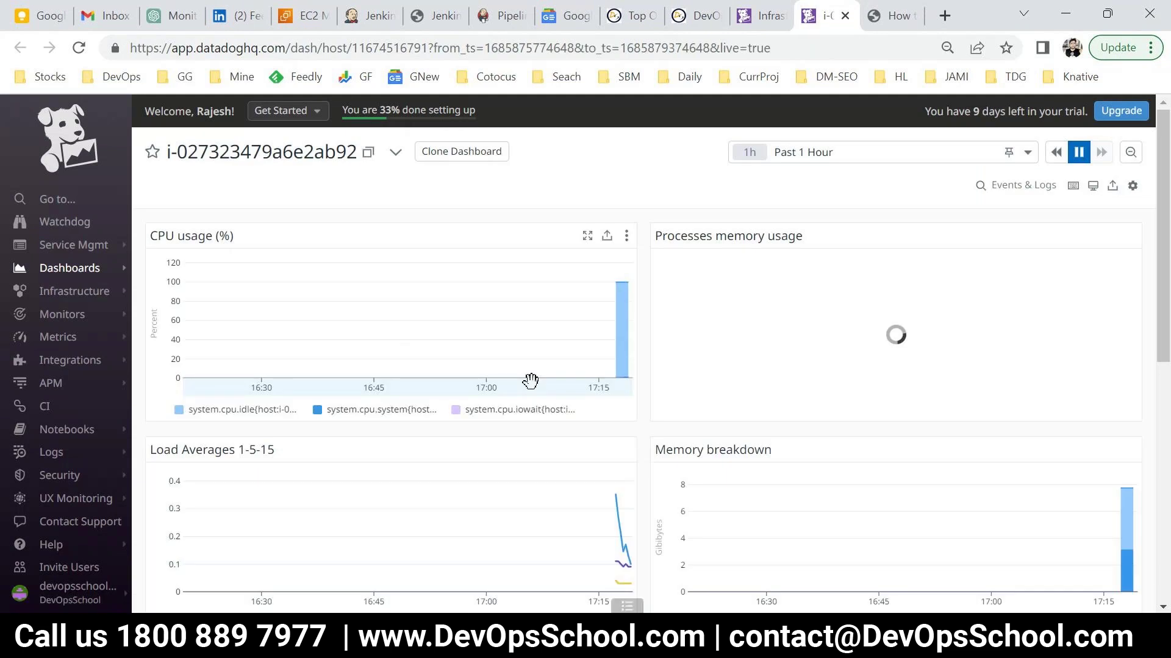
Set the host dashboard's time range to Past 5 Minutes and review its CPU, memory, load, disk and network graphs.
left_click(849, 152)
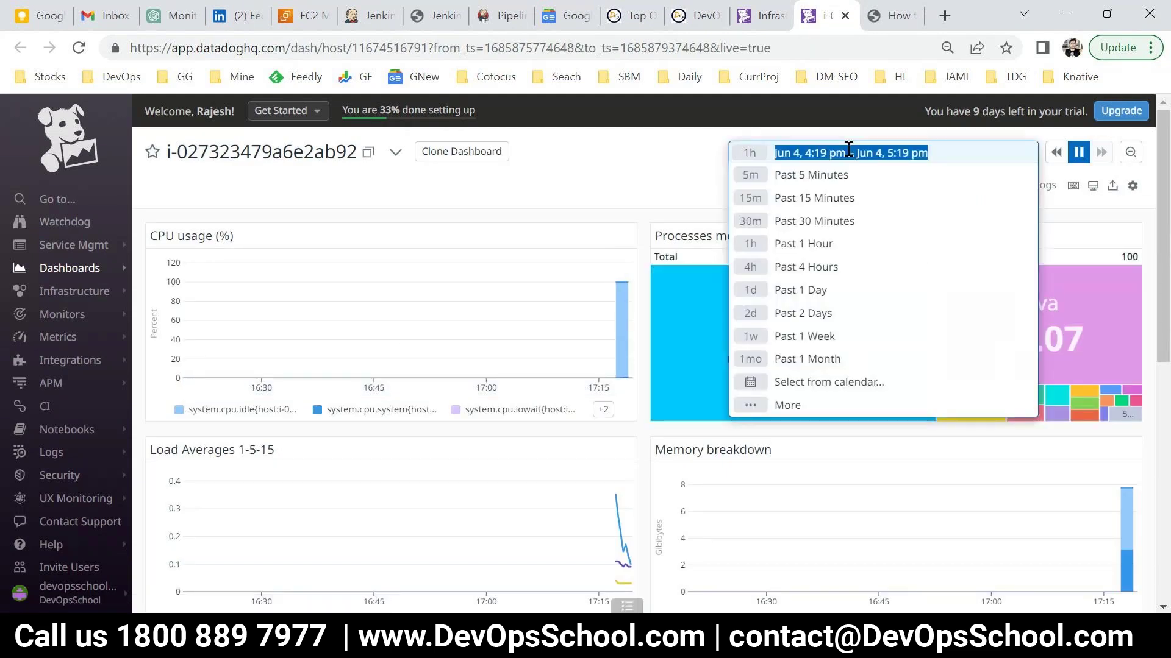
left_click(811, 175)
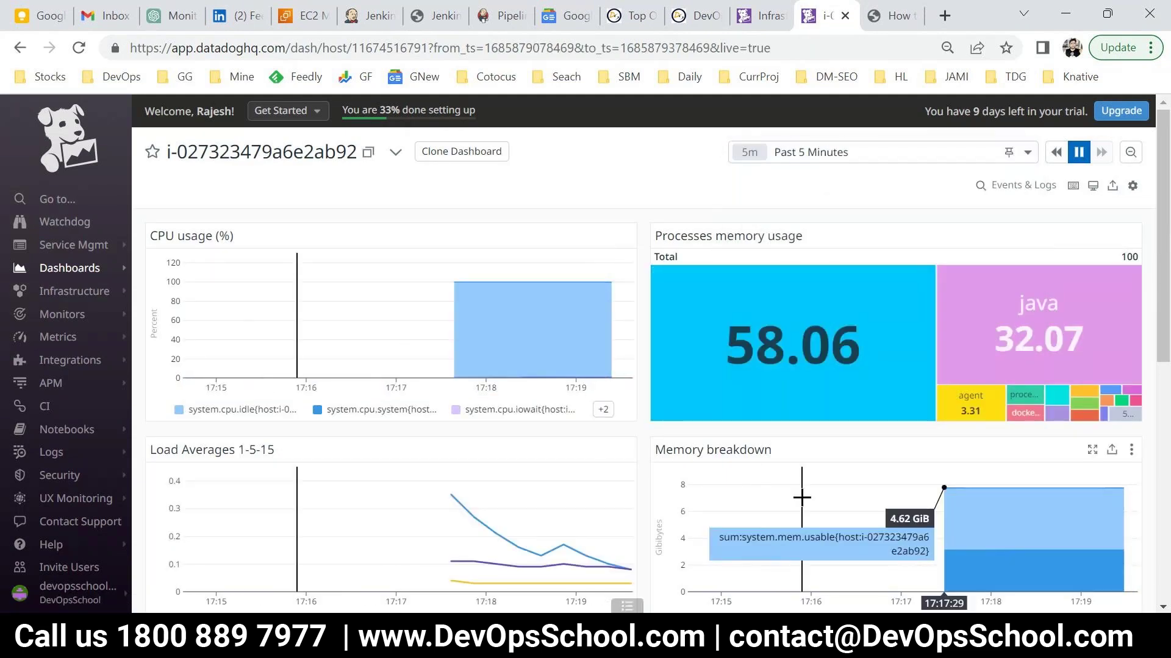
scroll(805, 507, "down", 8)
scroll(806, 508, "up", 8)
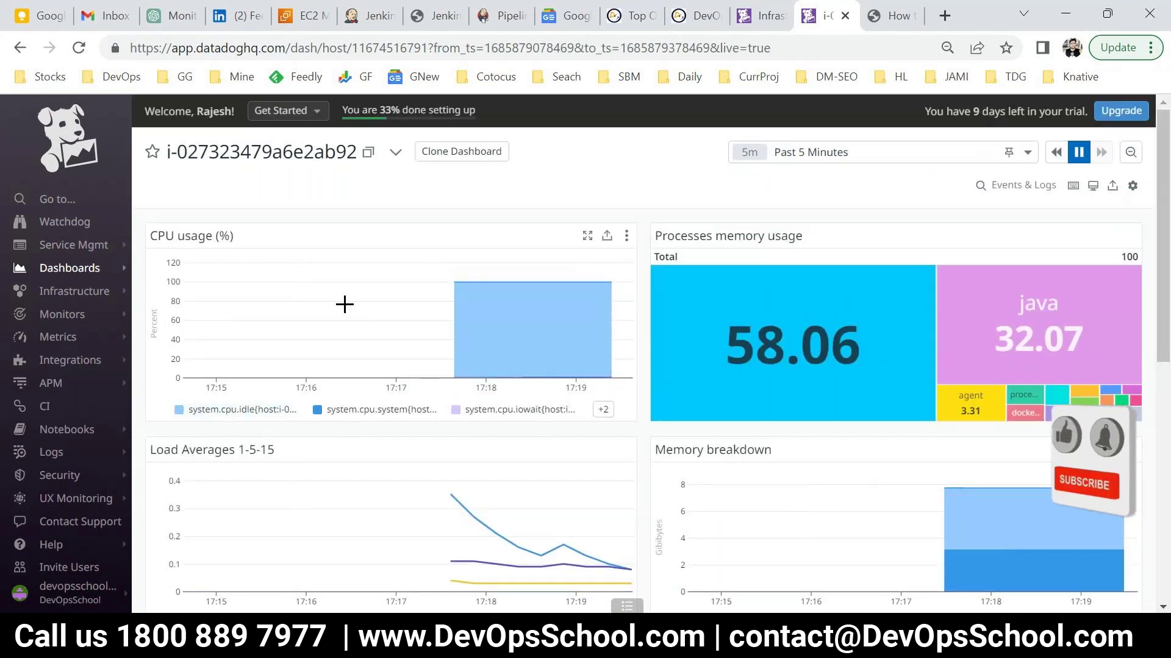
mouse_move(705, 314)
scroll(648, 421, "down", 8)
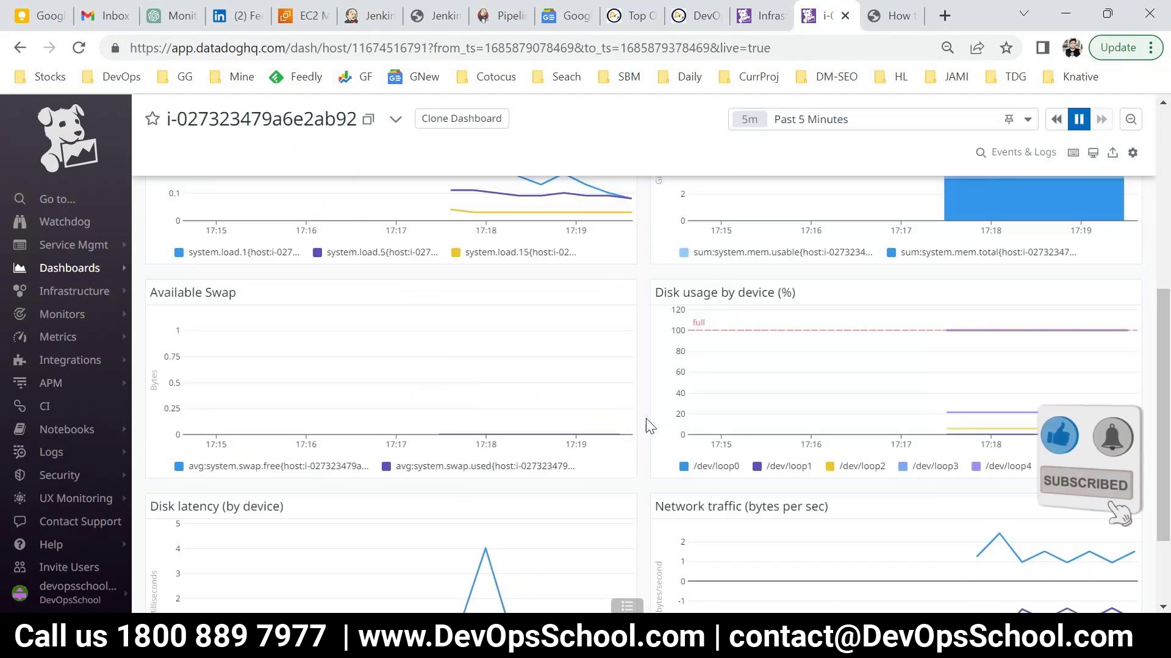
scroll(648, 425, "up", 6)
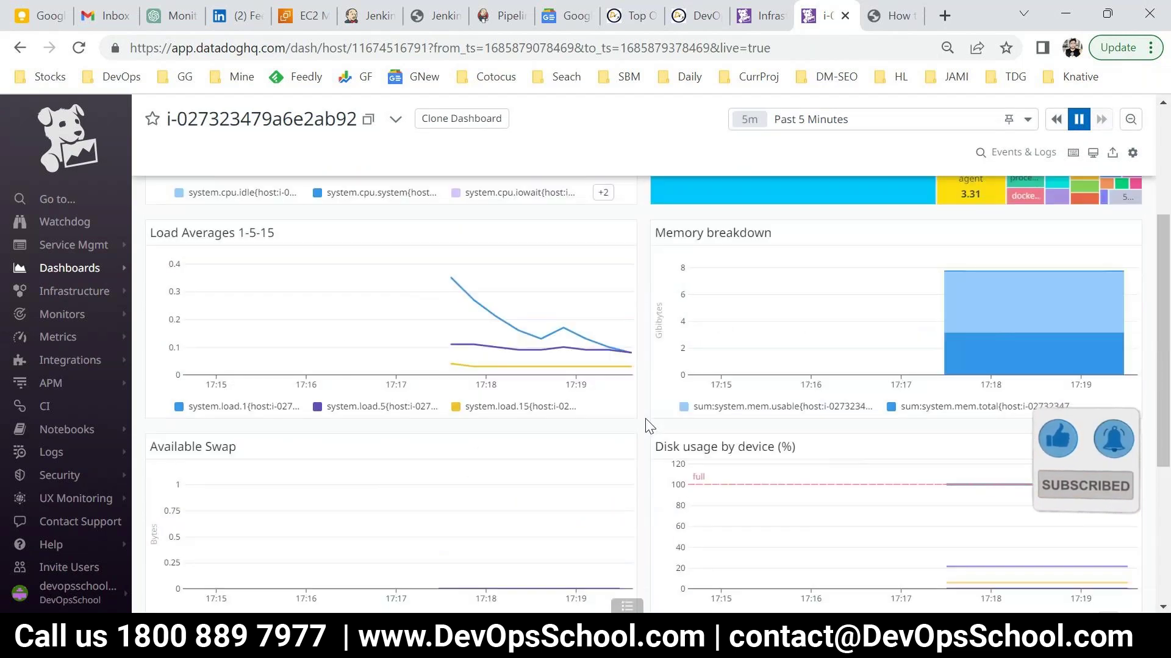
scroll(648, 425, "up", 2)
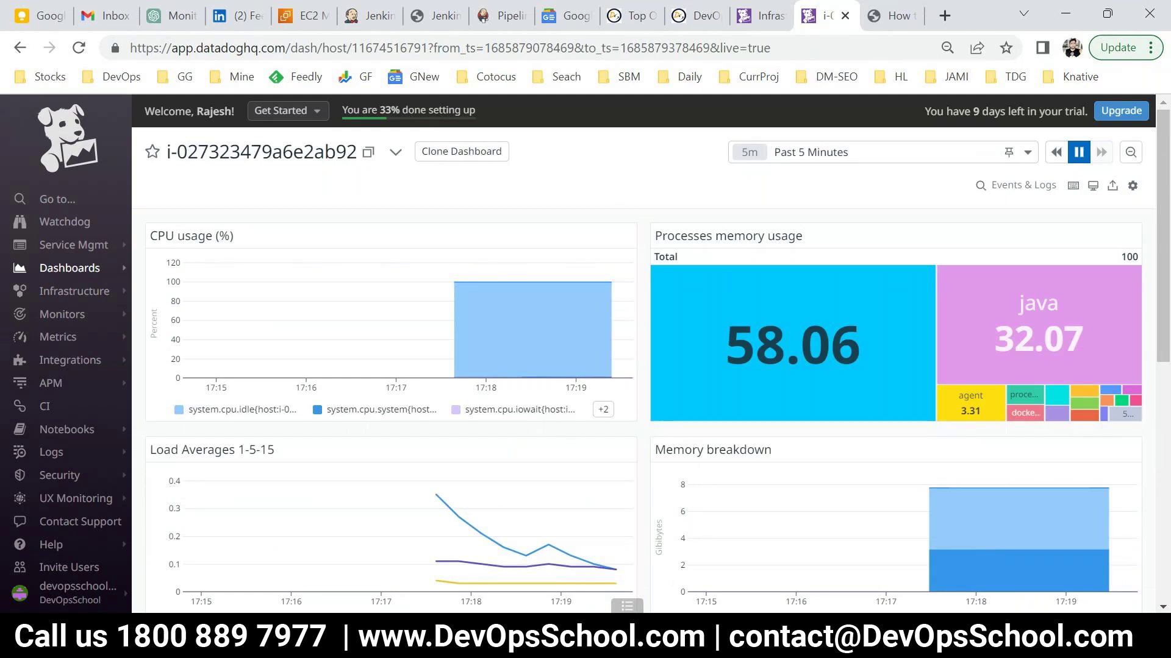
mouse_move(718, 645)
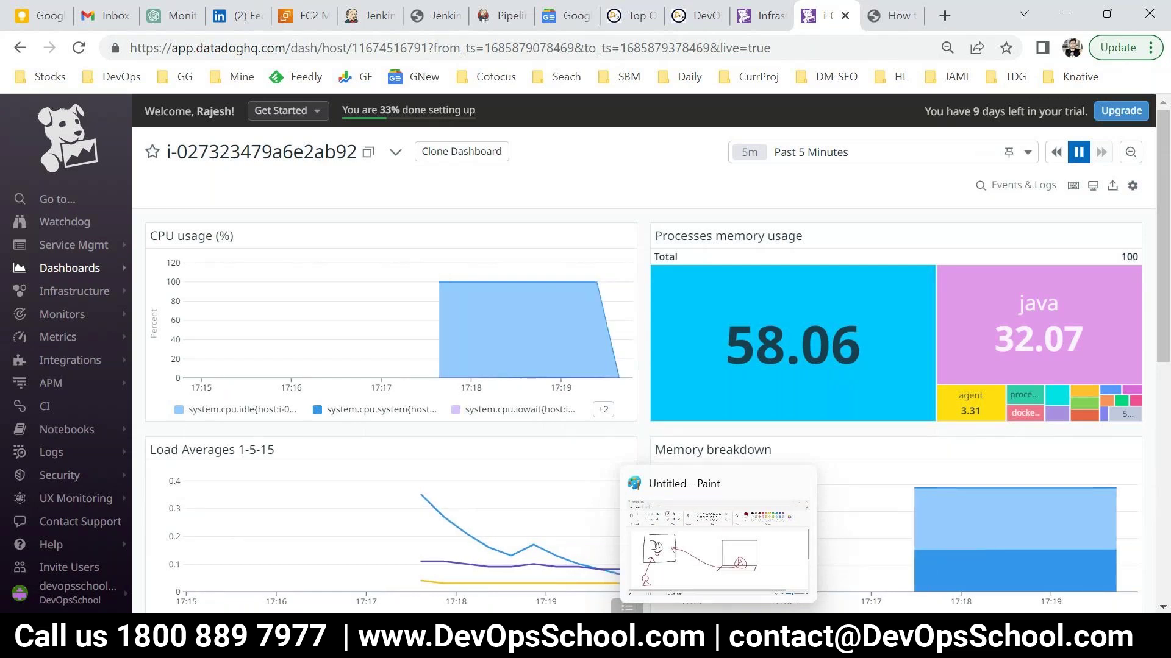
left_click(698, 645)
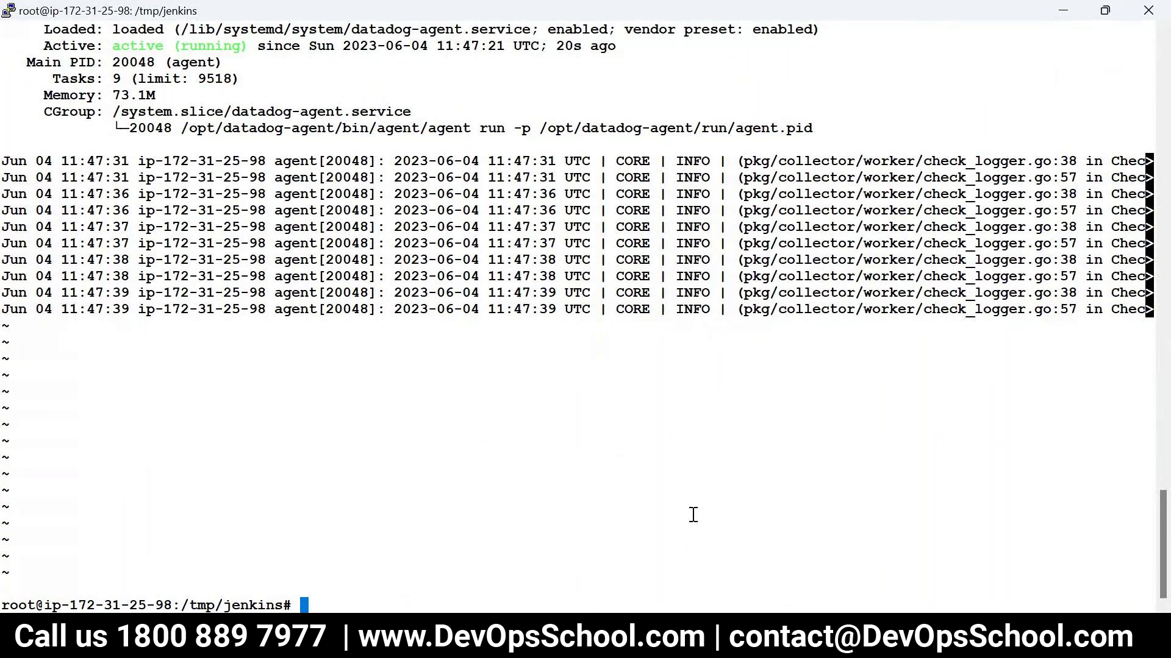
key("alt+Tab")
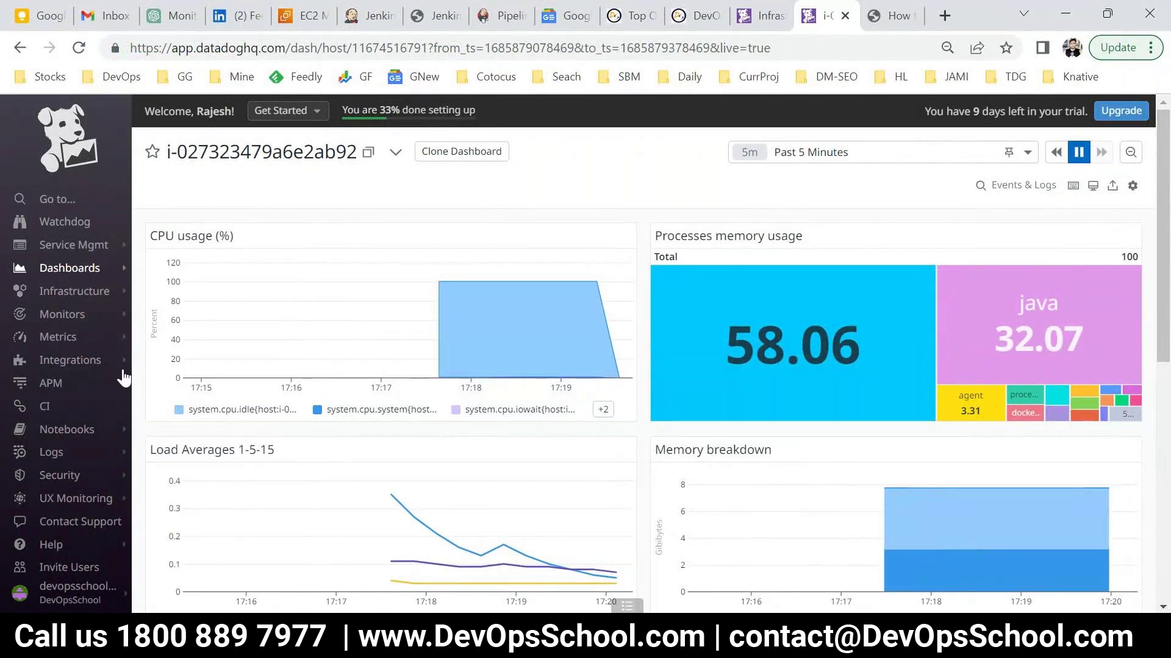
Open the Metrics Explorer and look through the data sources available for query a, leaving it on Metrics.
mouse_move(79, 340)
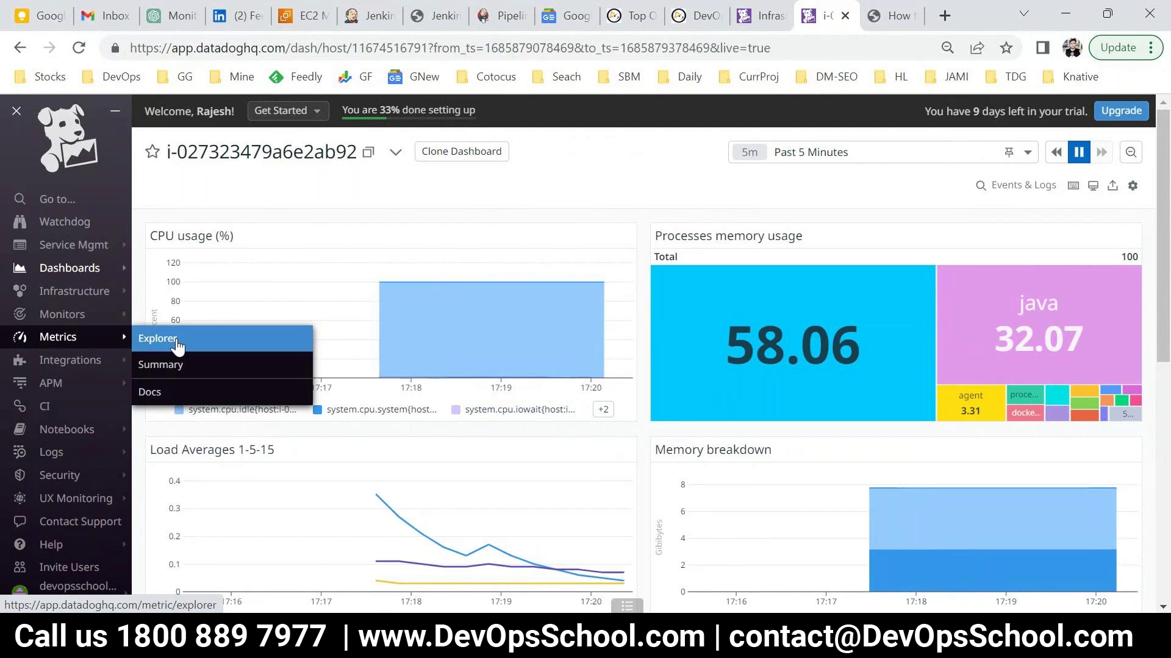
left_click(177, 347)
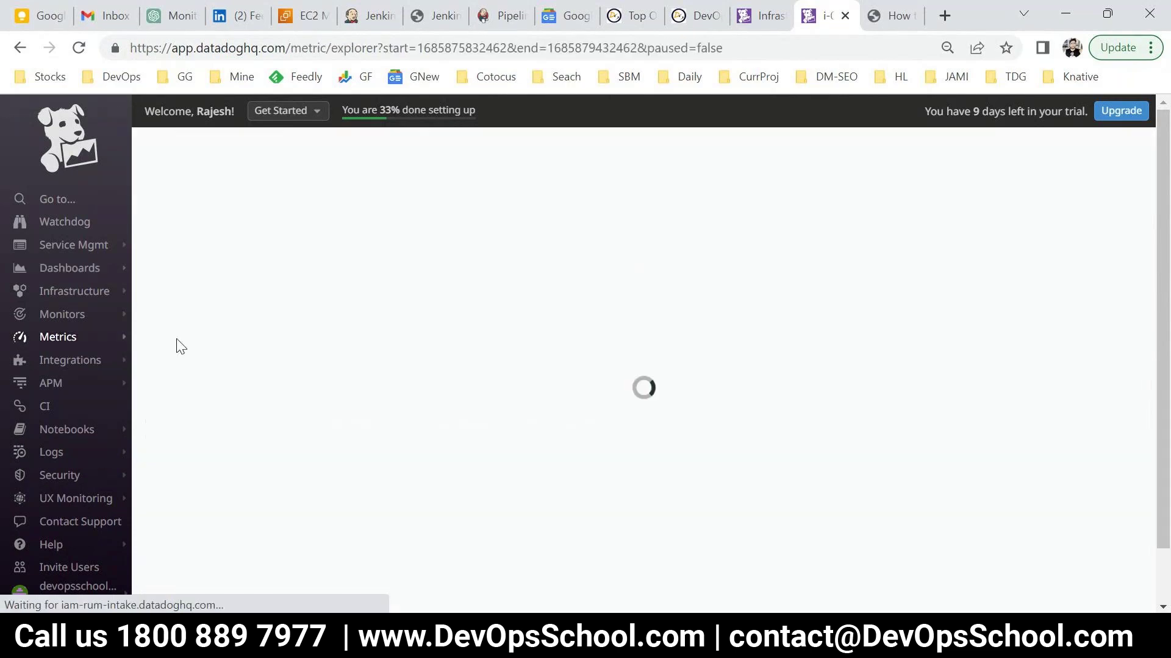
left_click_drag(160, 177, 257, 187)
left_click(230, 198)
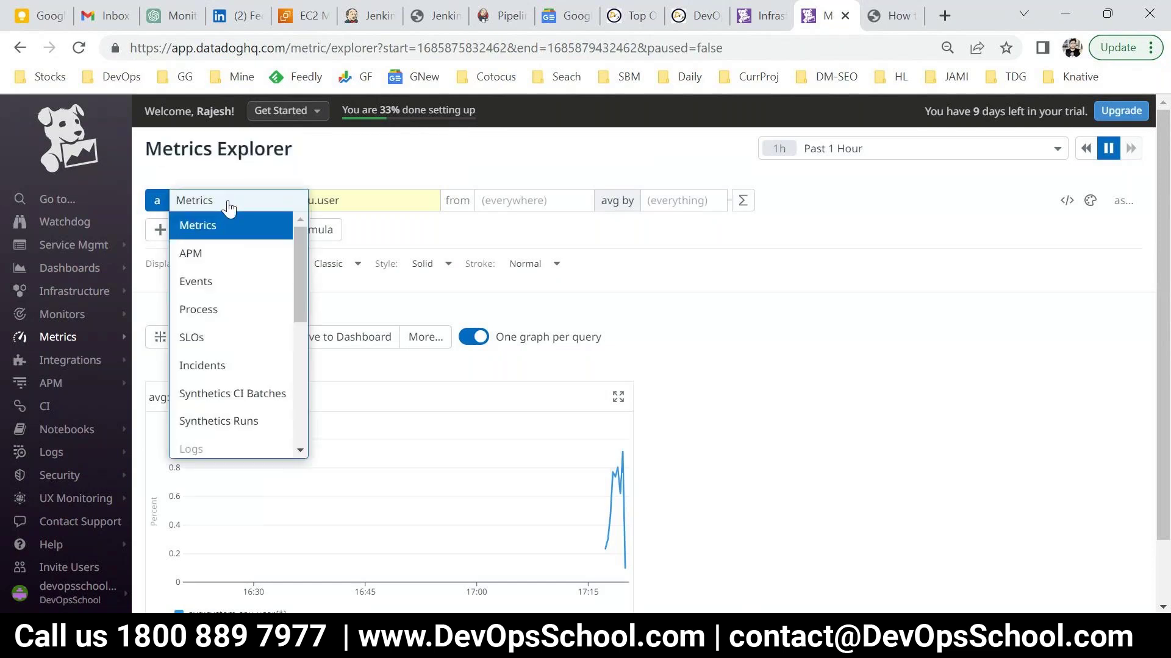
scroll(215, 256, "down", 3)
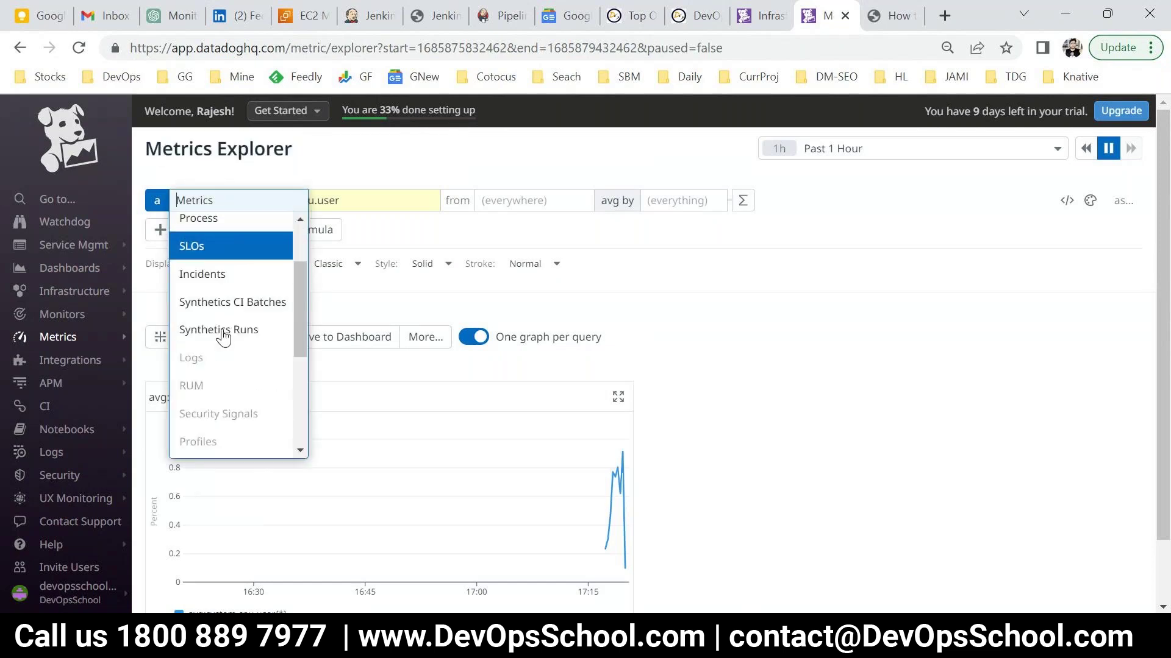
scroll(207, 402, "up", 3)
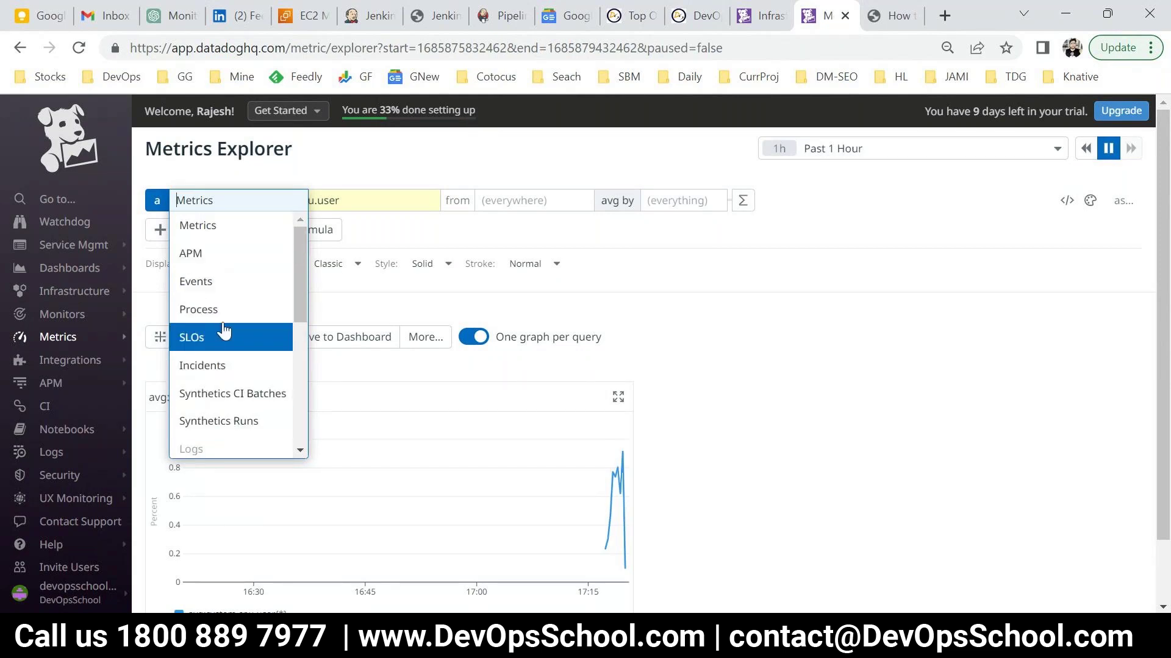
left_click(352, 206)
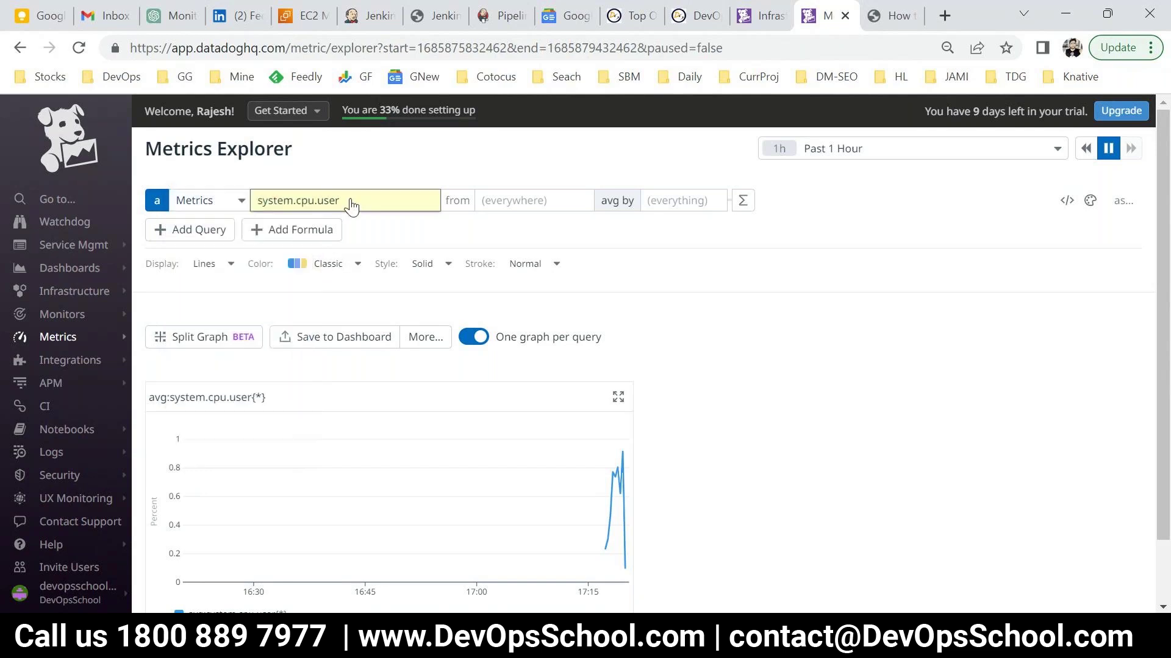
Keep system.cpu.user as the metric for query a and limit it to host:i-027323479a6e2ab92.
left_click(351, 204)
left_click(349, 221)
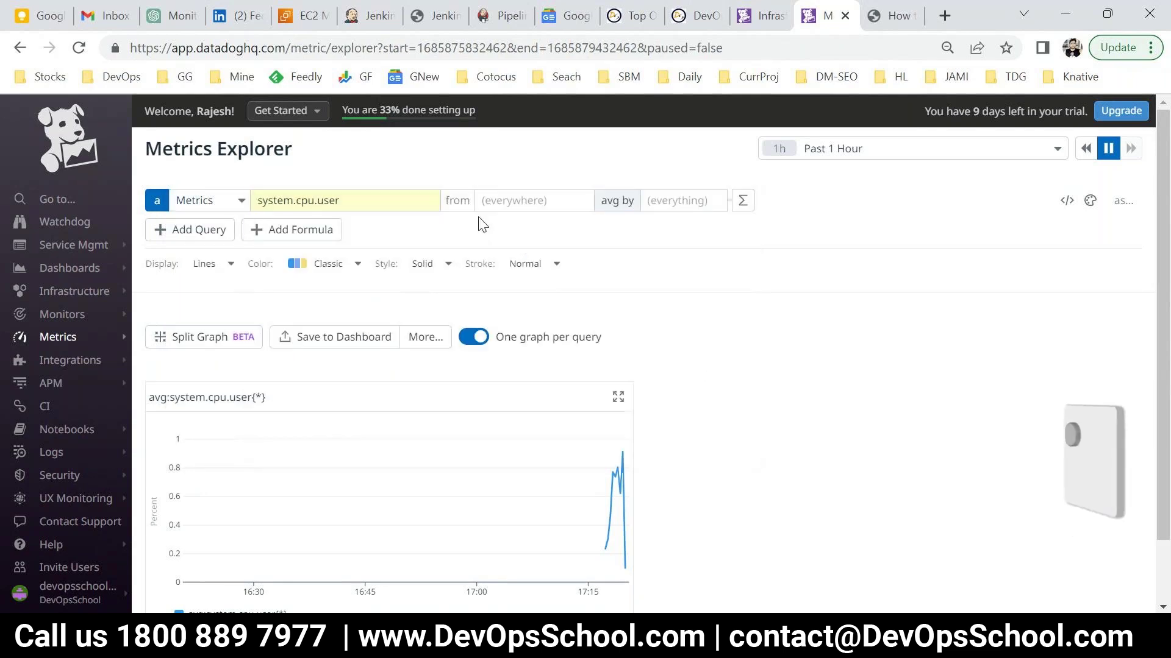
left_click(522, 202)
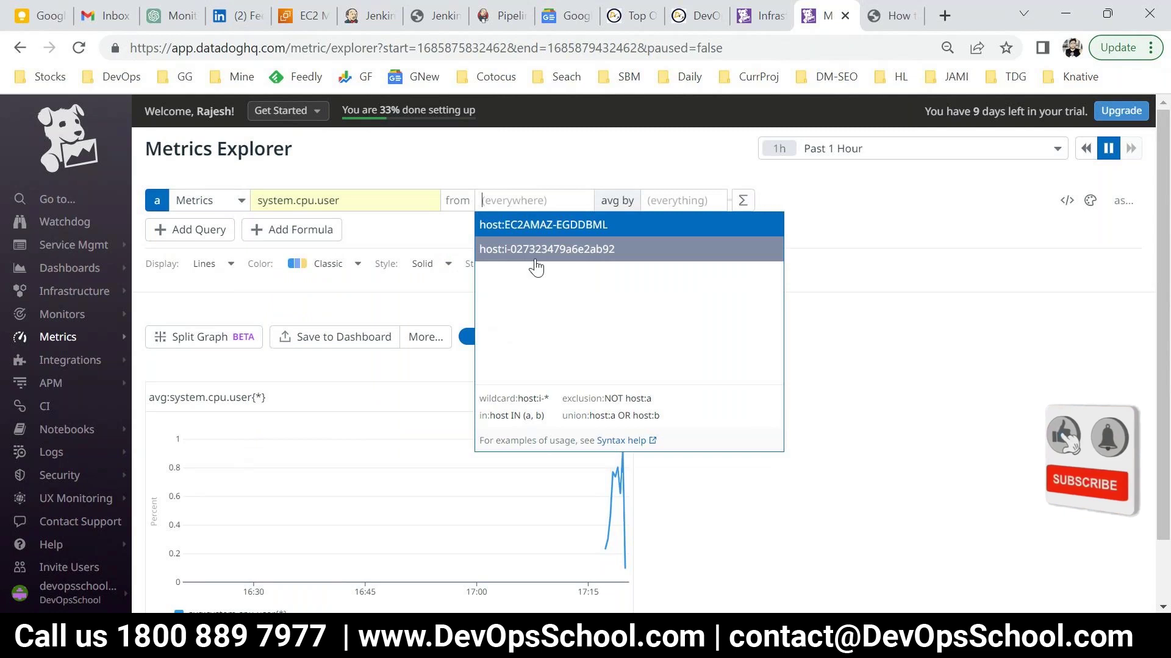
left_click(833, 148)
left_click(523, 201)
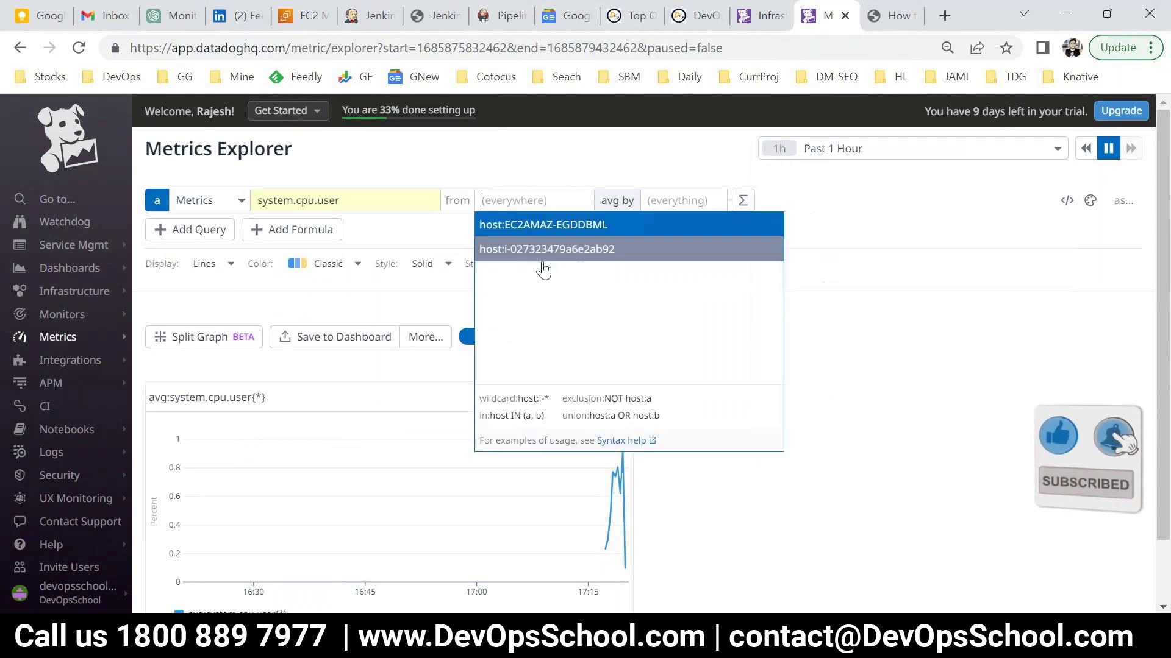
left_click(536, 248)
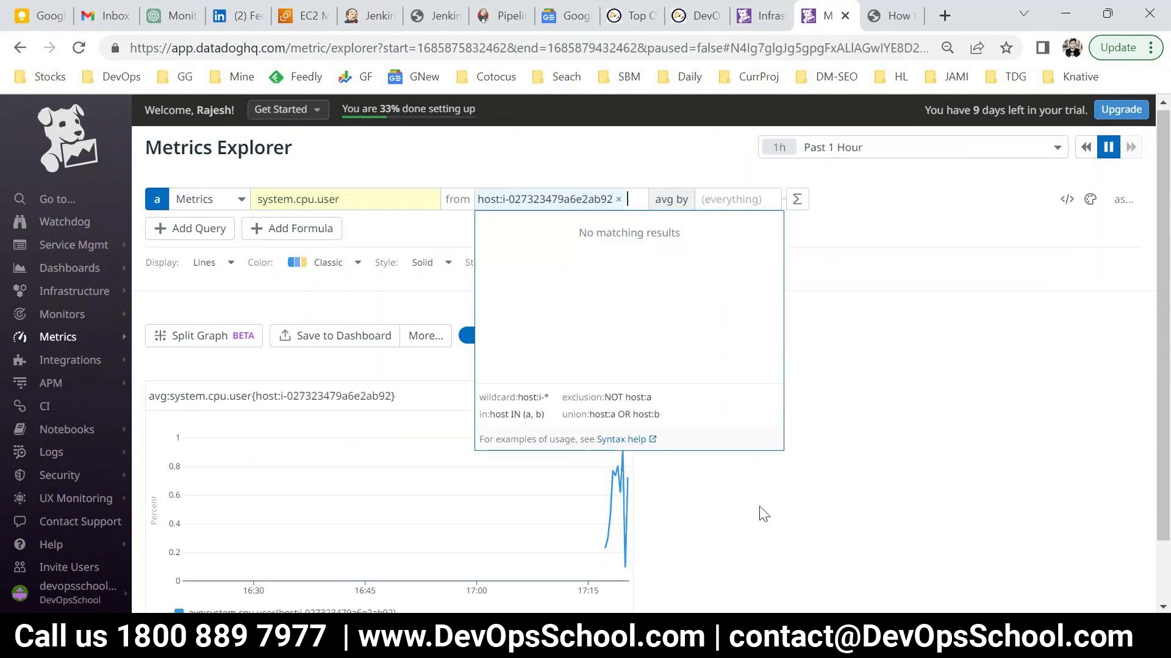
Set the Metrics Explorer time range to Past 5 Minutes.
scroll(786, 507, "down", 2)
left_click(856, 154)
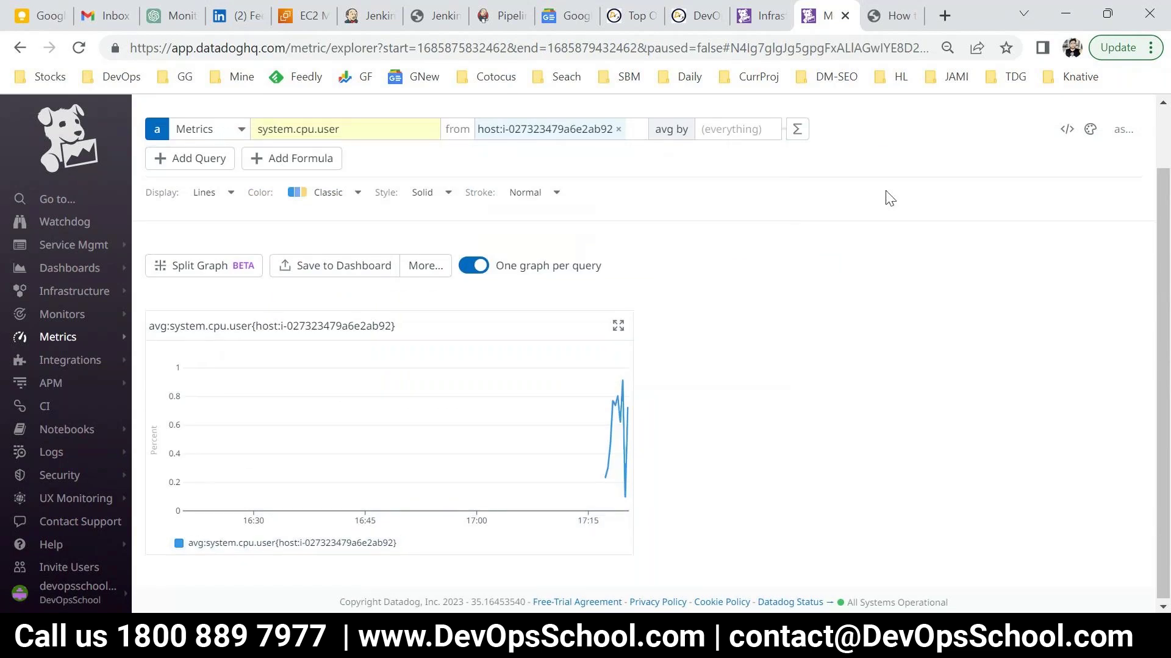
scroll(878, 183, "up", 2)
left_click(854, 149)
left_click(817, 167)
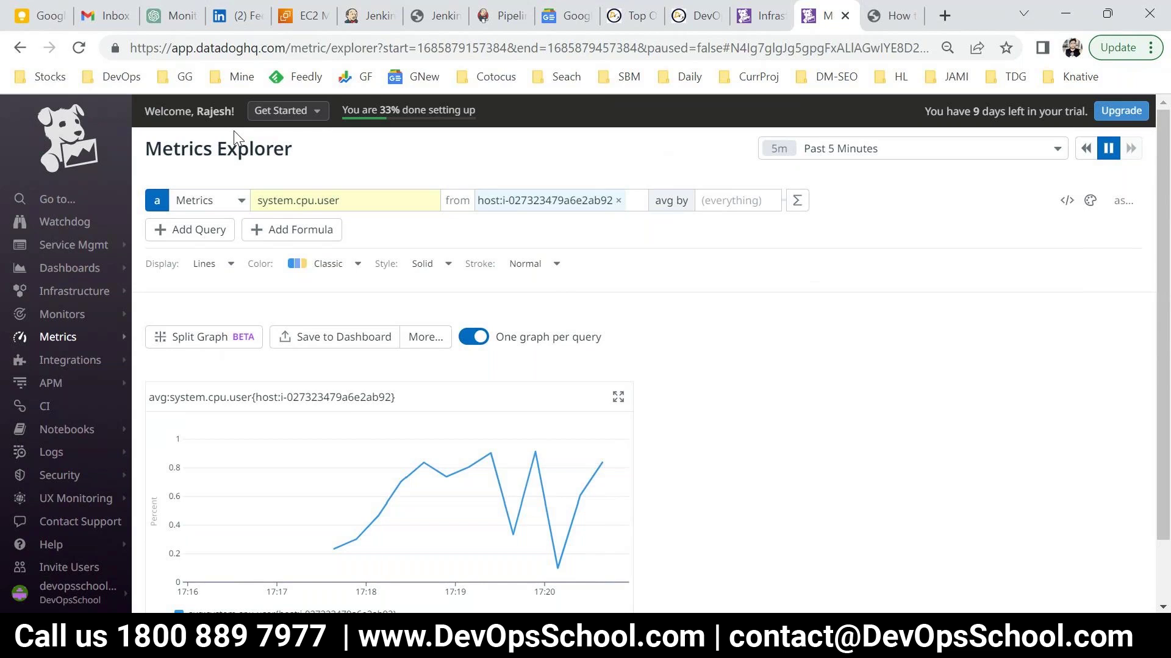
Switch to the Paint sketch and draw red lines from the agent to the DD box and from that box to the stick figure.
key("alt+Tab")
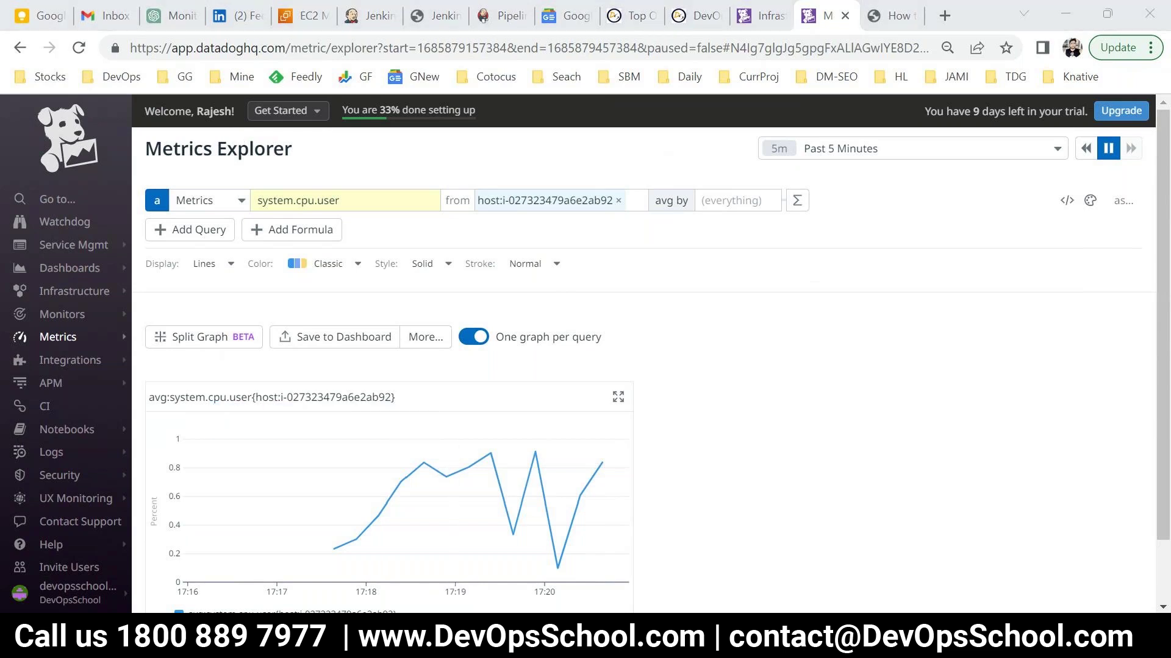
mouse_move(715, 420)
left_mouse_down()
mouse_move(374, 368)
mouse_move(259, 297)
left_mouse_up()
left_click(171, 356)
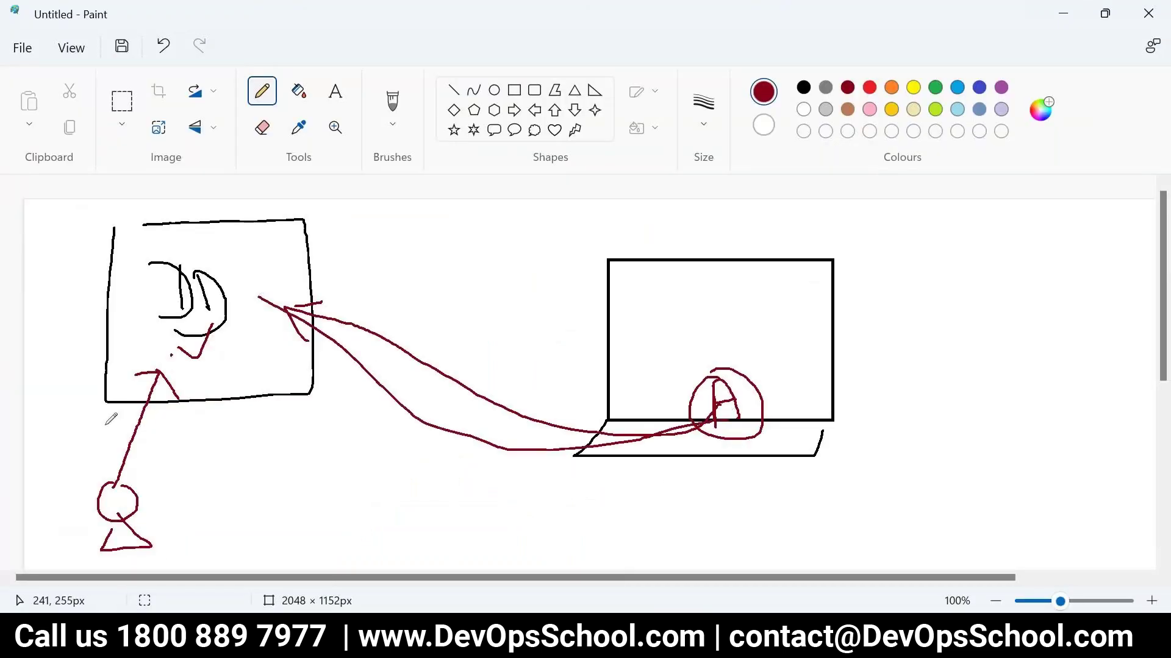
left_click_drag(172, 356, 114, 486)
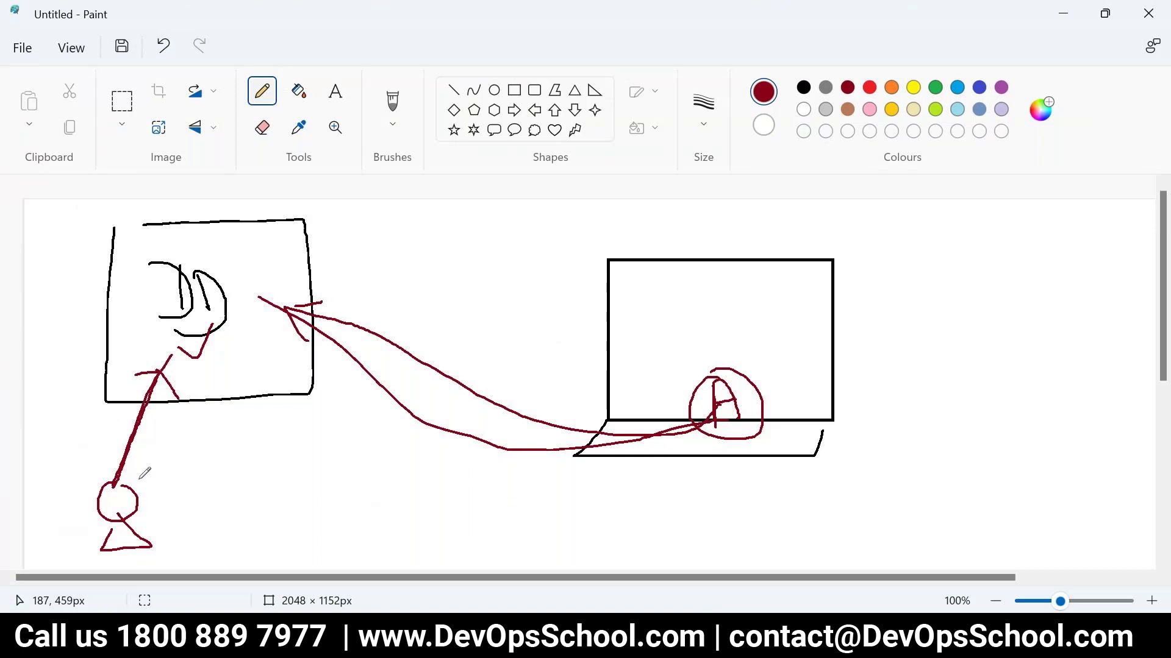
Switch to the Datadog.txt notes in Notepad and highlight the word Infra.
key("alt+Tab")
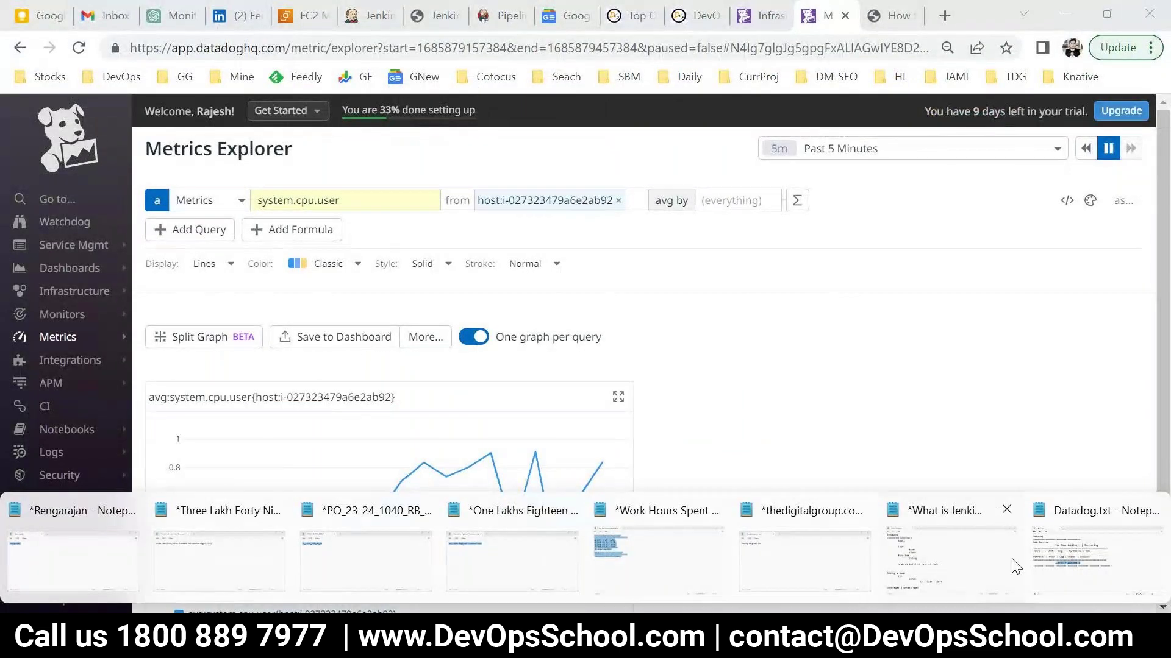
left_click(1092, 536)
double_click(70, 225)
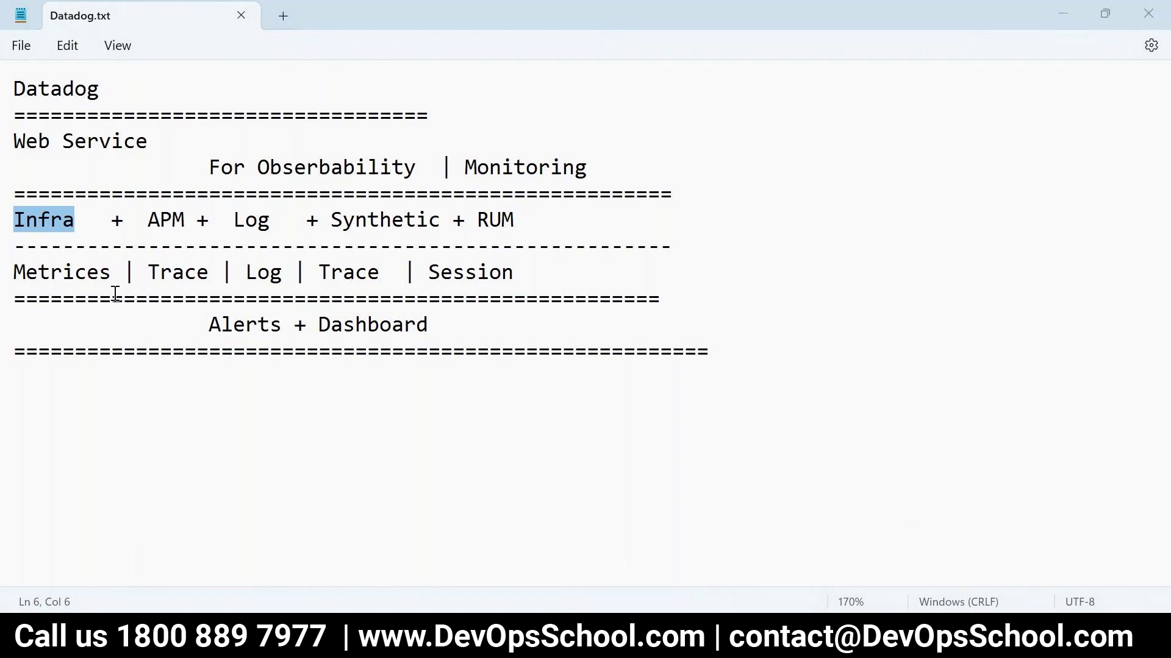
Return to Datadog in the browser and view the processes of host i-027323479a6e2ab92 from the Infrastructure List.
key("alt+Tab")
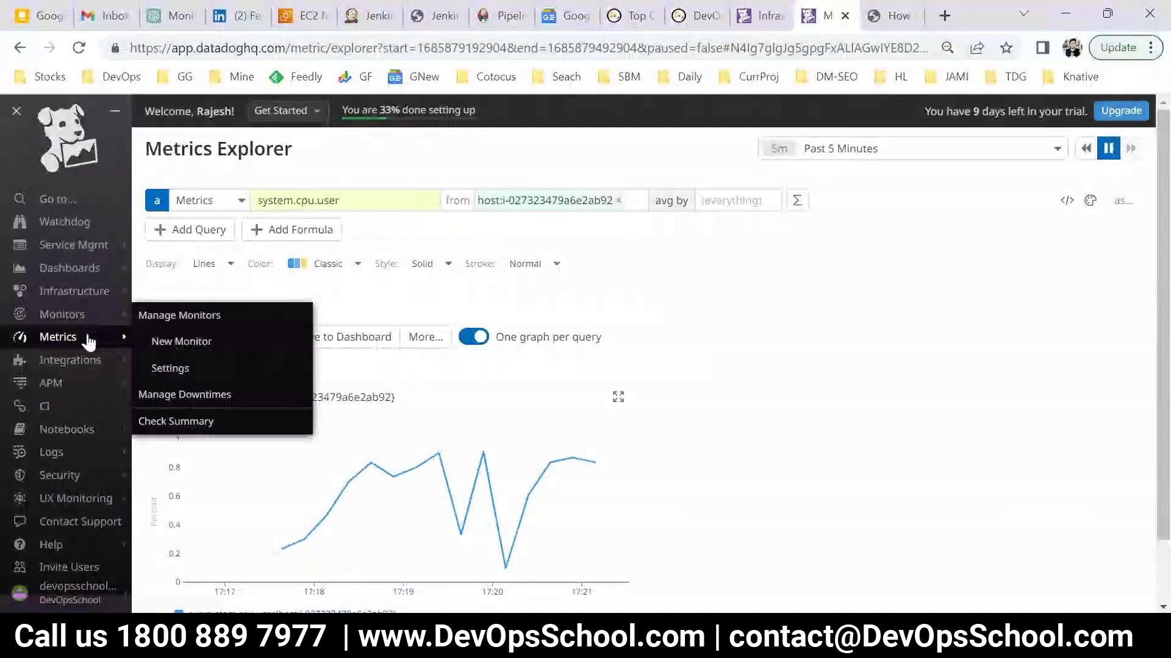
left_click(73, 291)
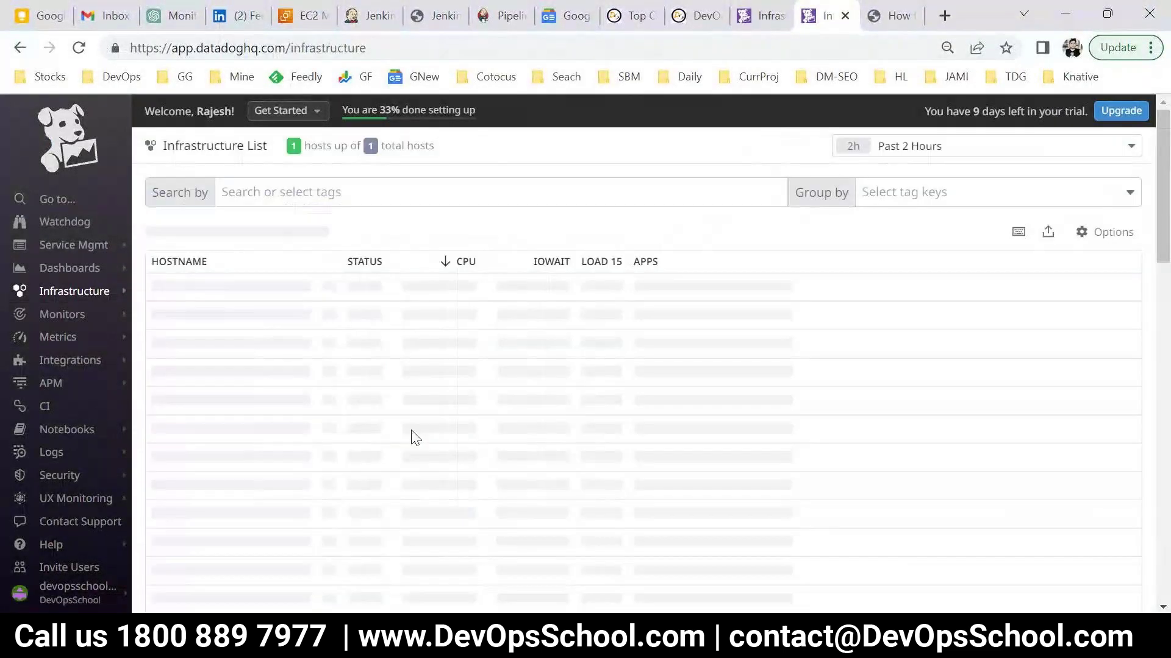
left_click(210, 293)
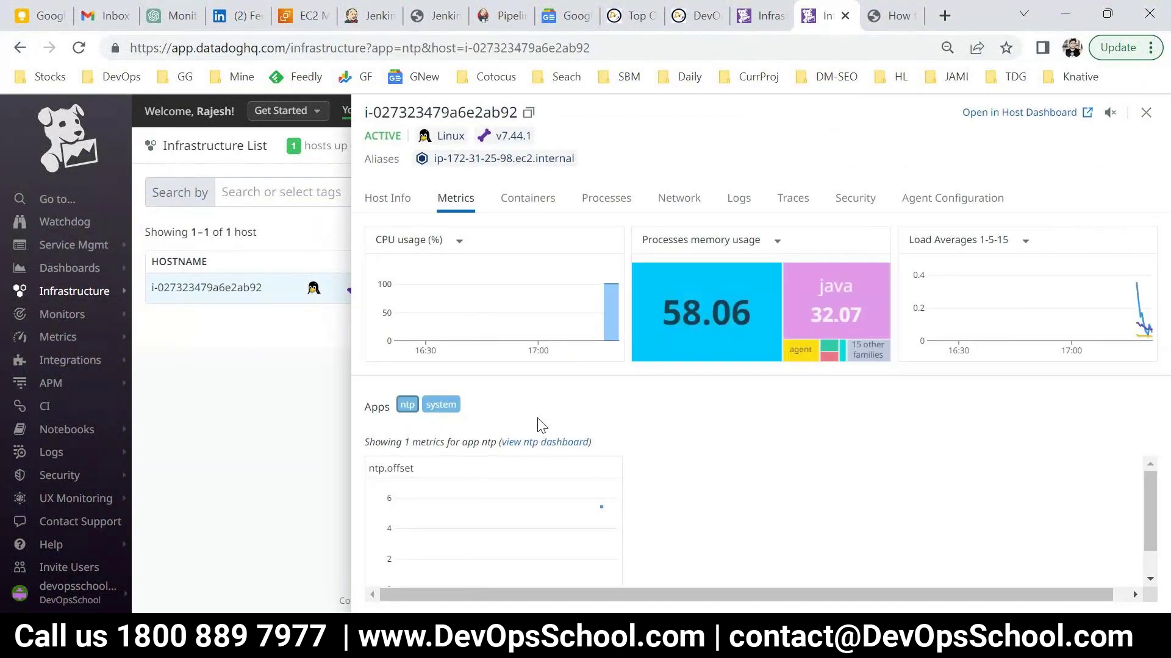
left_click(604, 199)
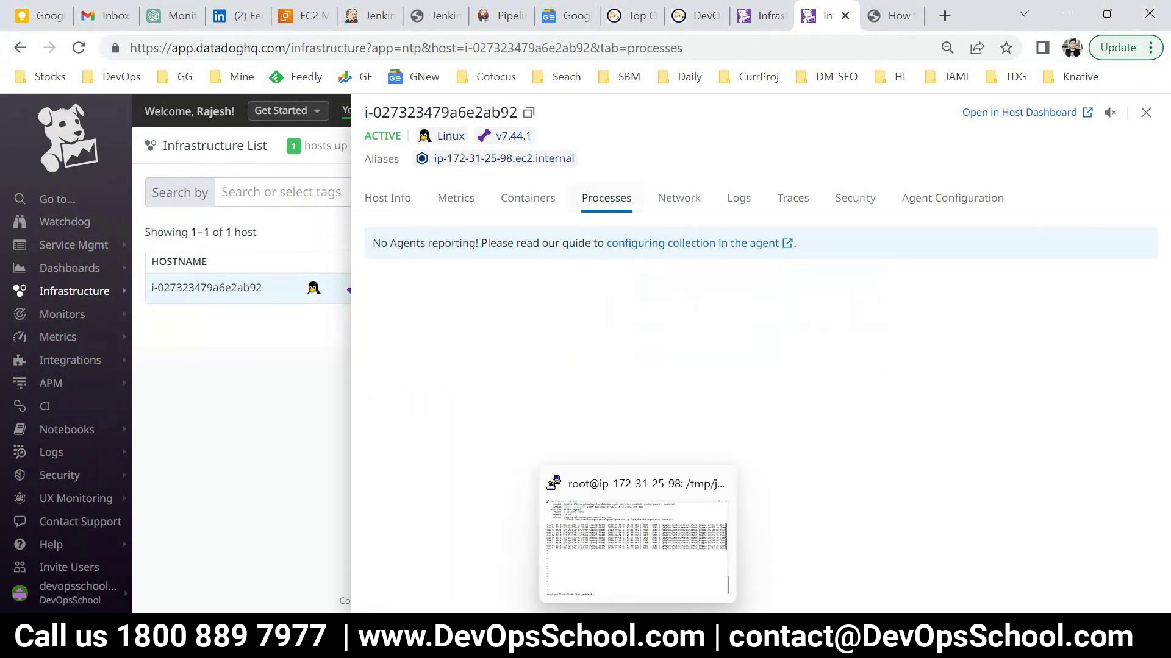
Switch to the server terminal and open /etc/datadog-agent/datadog.yaml in vi.
left_click(637, 645)
type("vi /")
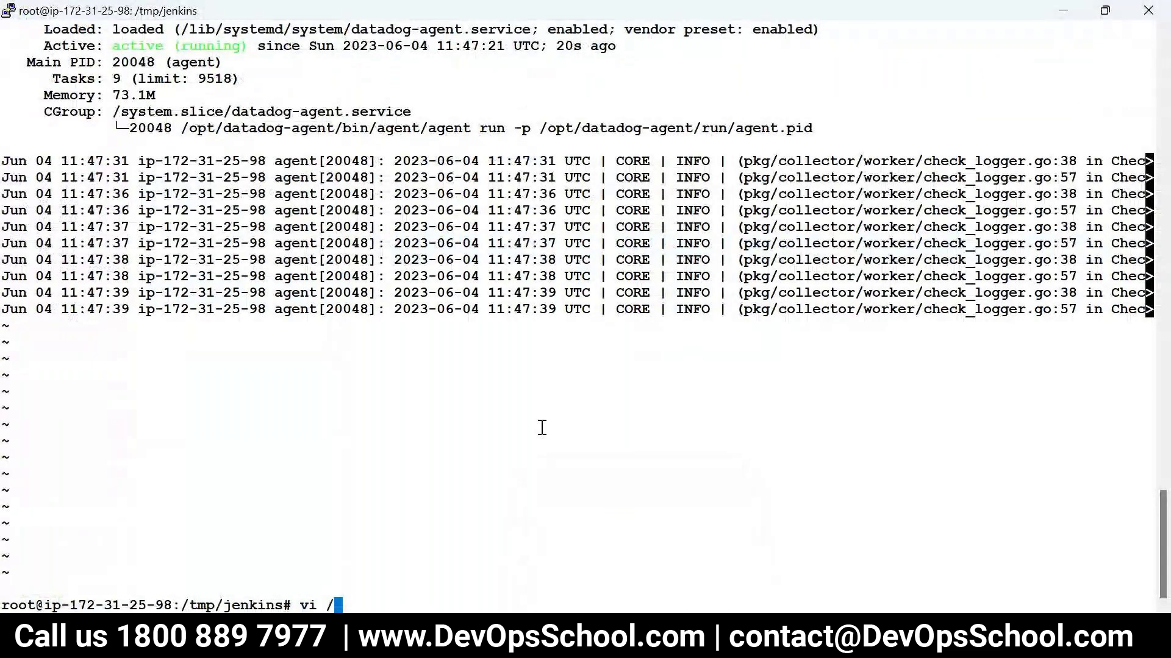
type("etc/datadog-agent/datadog.yaml")
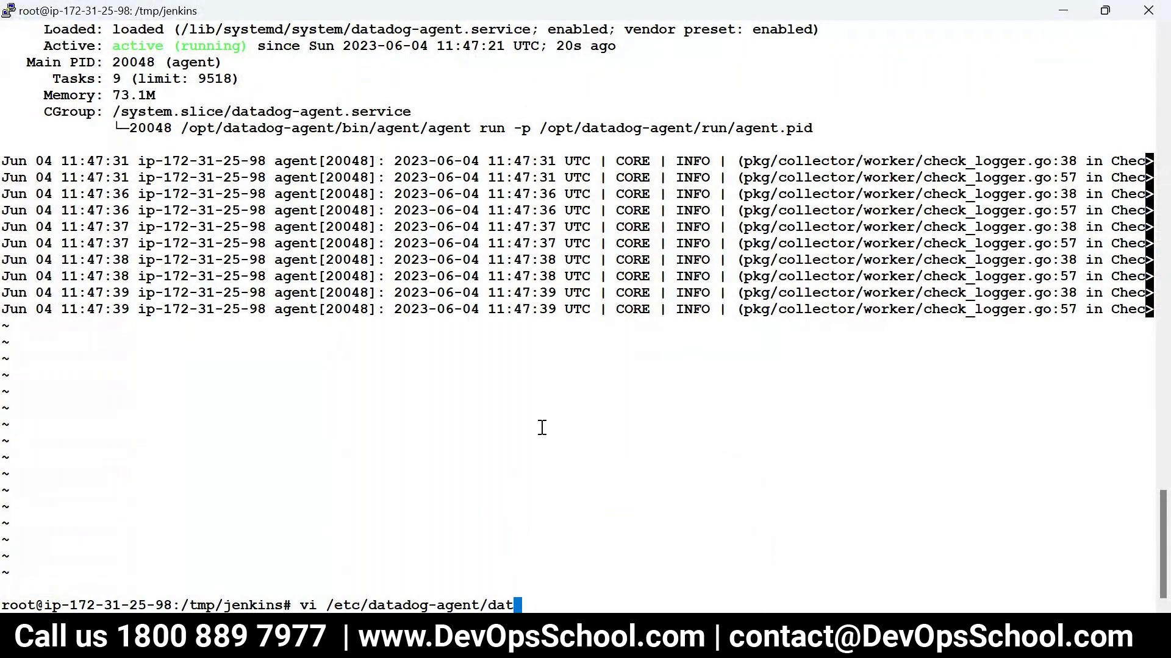
key("Tab")
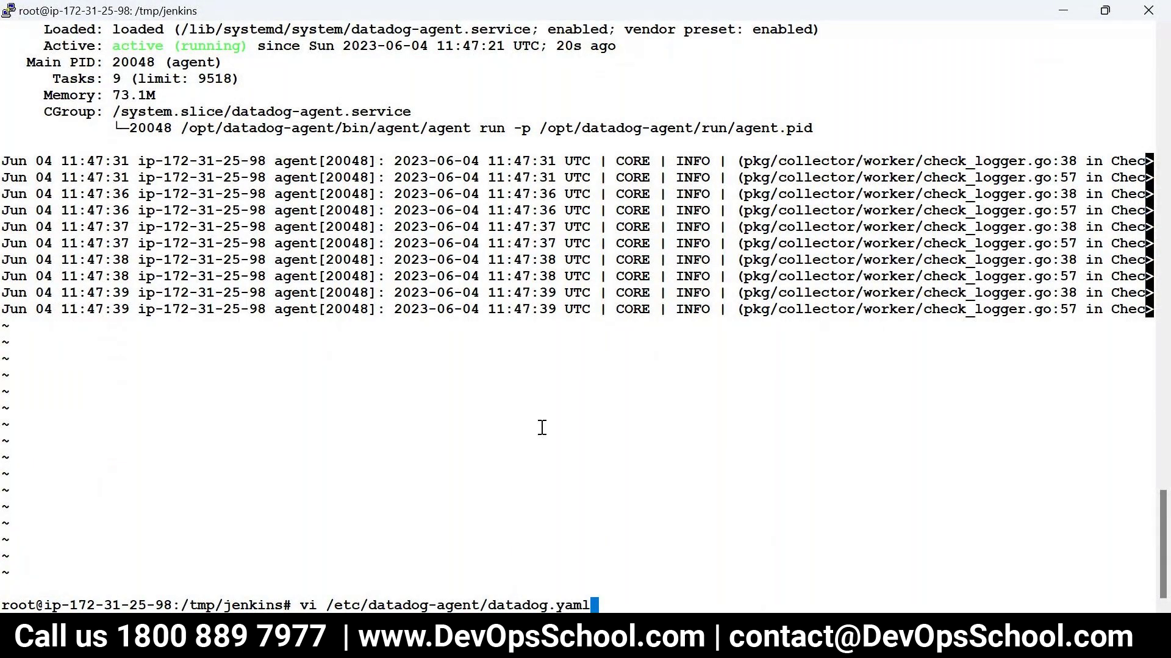
key("Return")
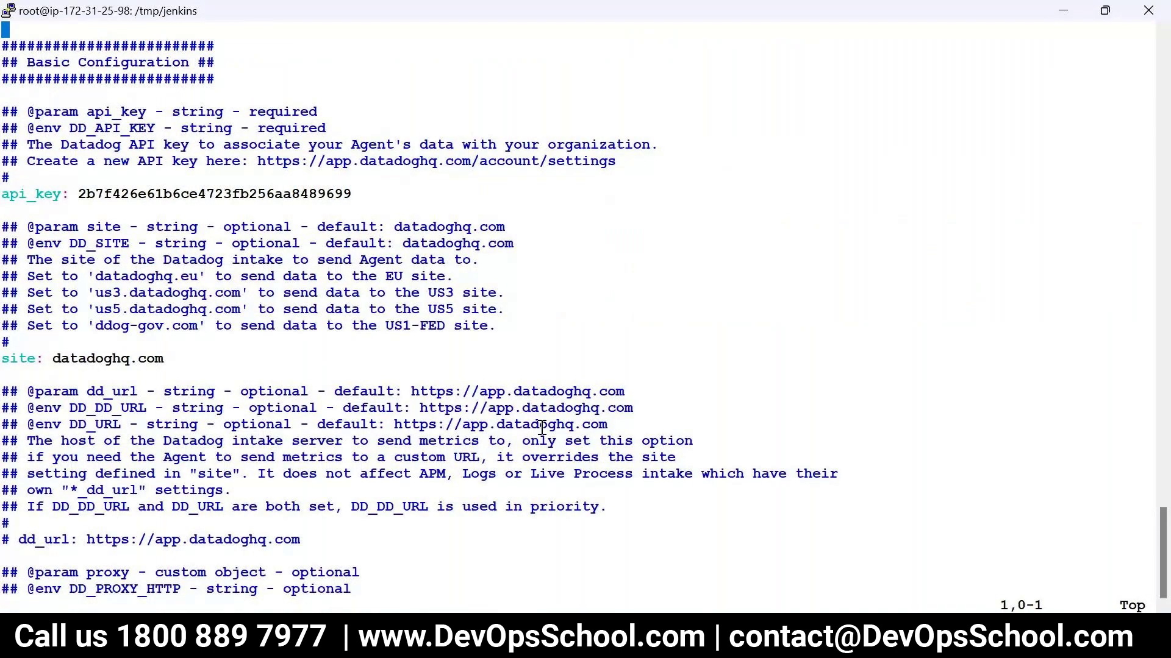
Search datadog.yaml for process_conf and uncomment the process_config line with no indentation.
type("/process")
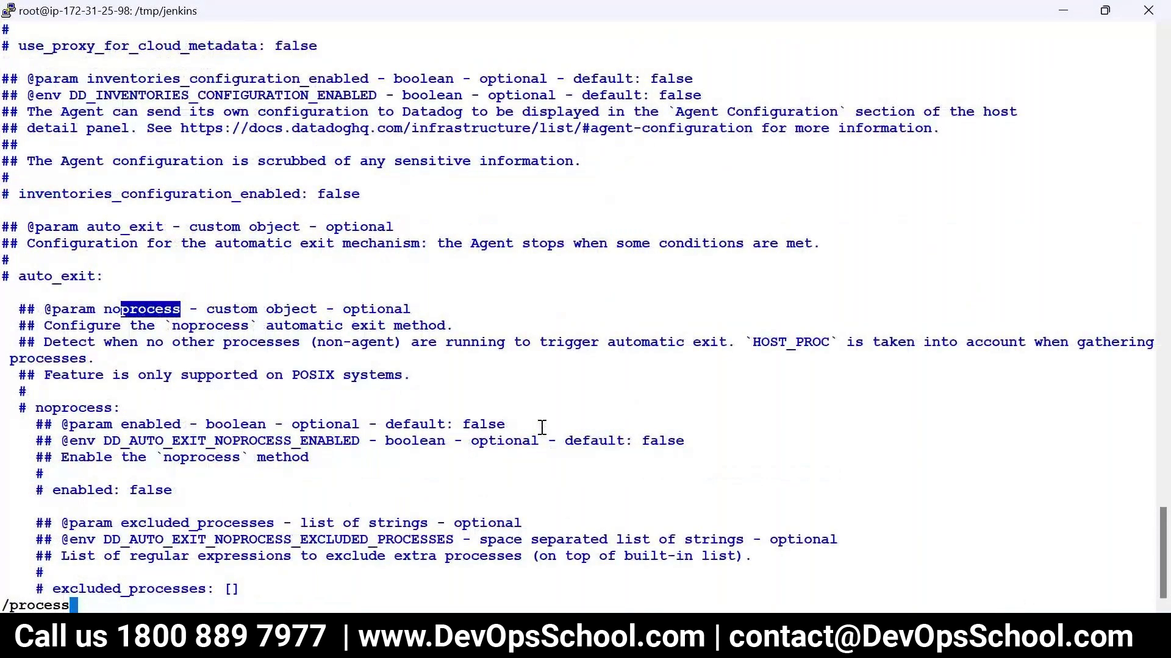
type("_conf")
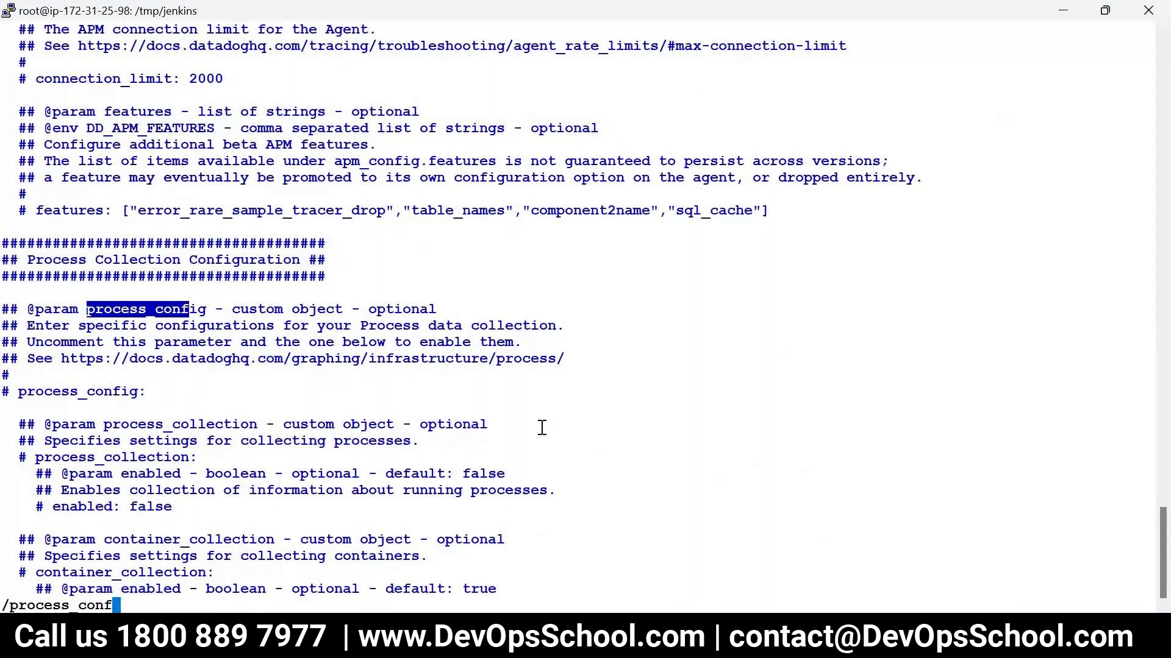
key("Return")
key("Left")
key("Left")
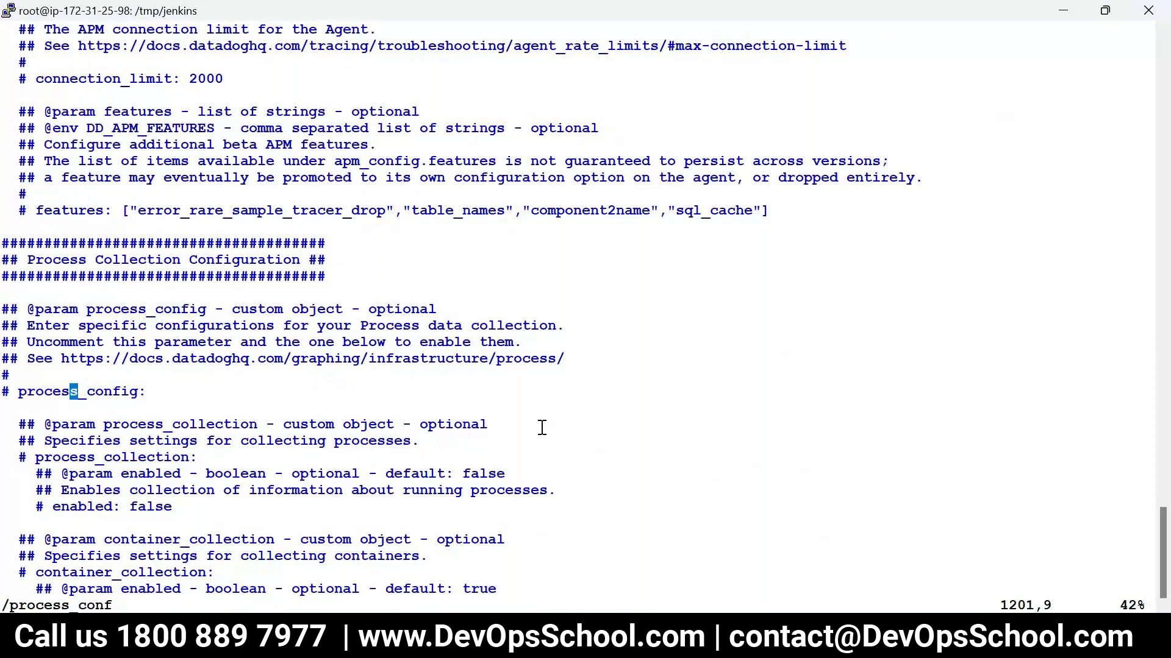
key("0")
key("x")
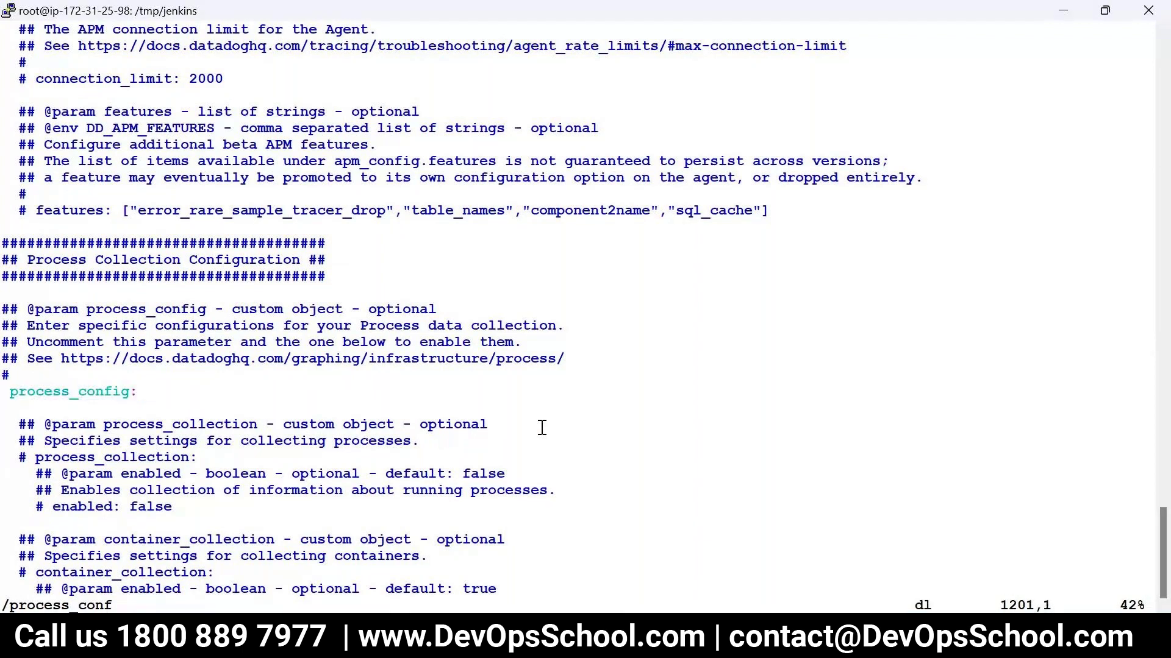
key("x")
Uncomment the process_collection line under process_config, indented by two spaces.
key("Down")
key("Down")
key("Down")
key("Down")
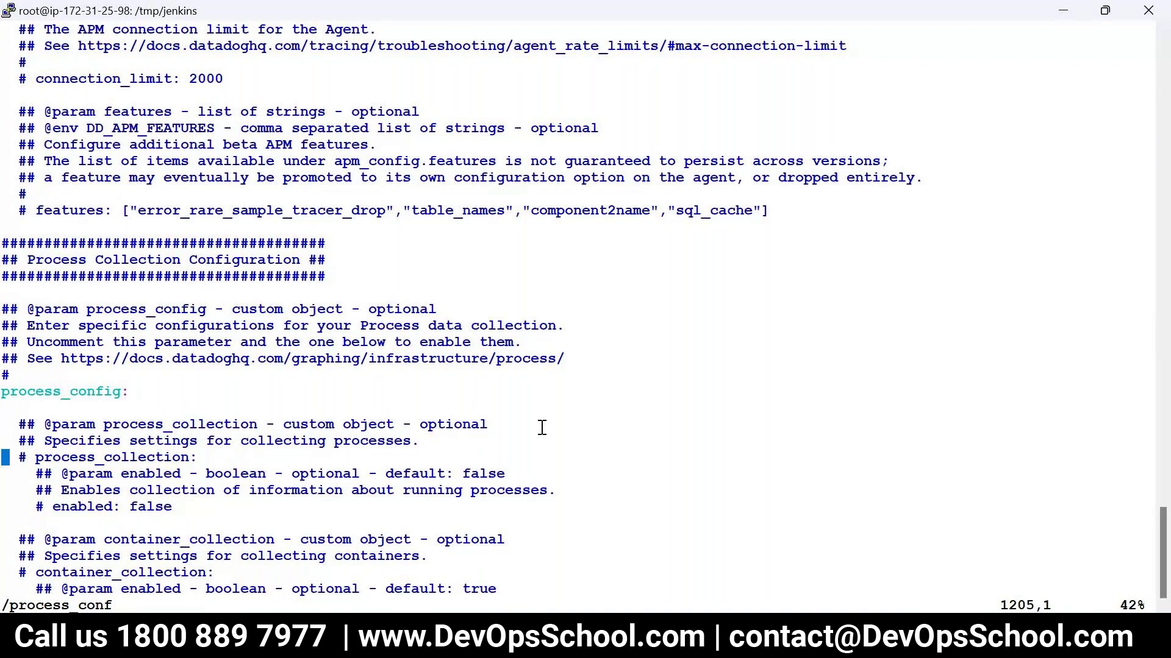
key("x")
key("x")
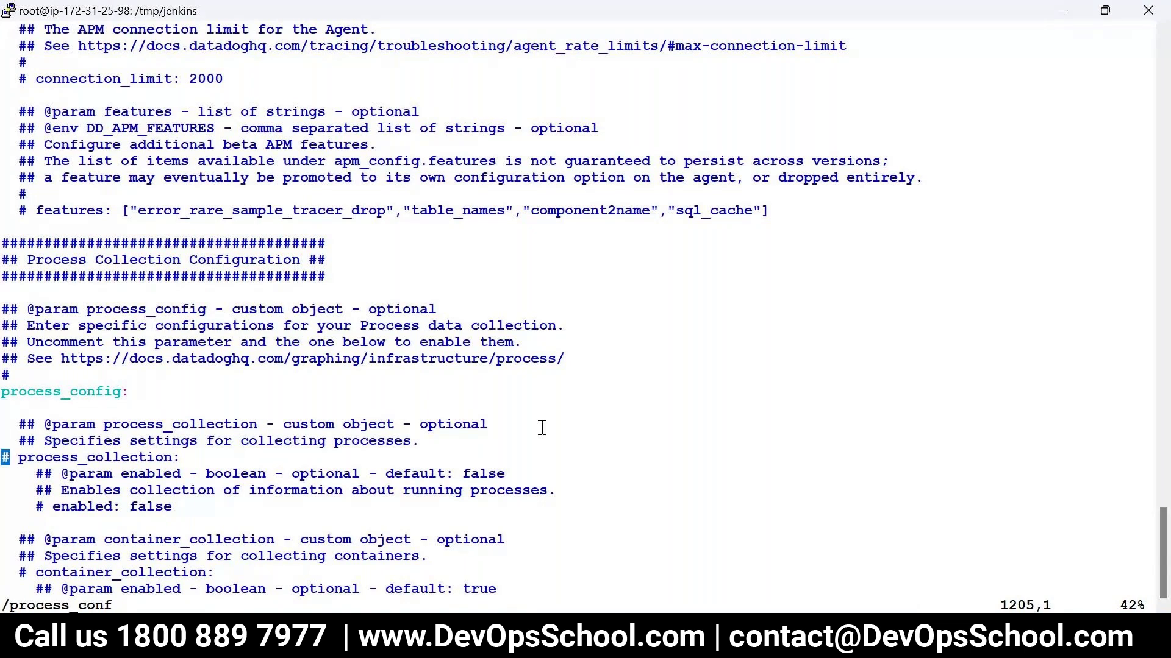
type("xi")
Uncomment the enabled line under process_collection, indented by four spaces.
key("Down")
key("Down")
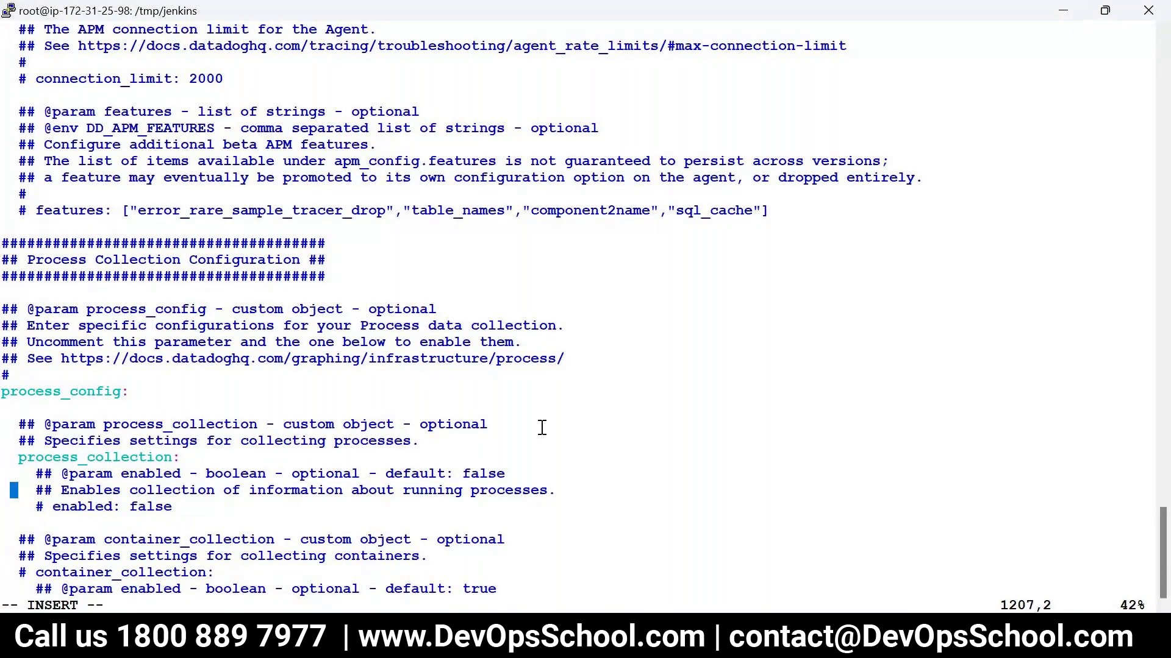
key("Down")
key("Left")
key("Right")
key("Right")
key("Right")
key("Right")
type("xx")
key("Escape")
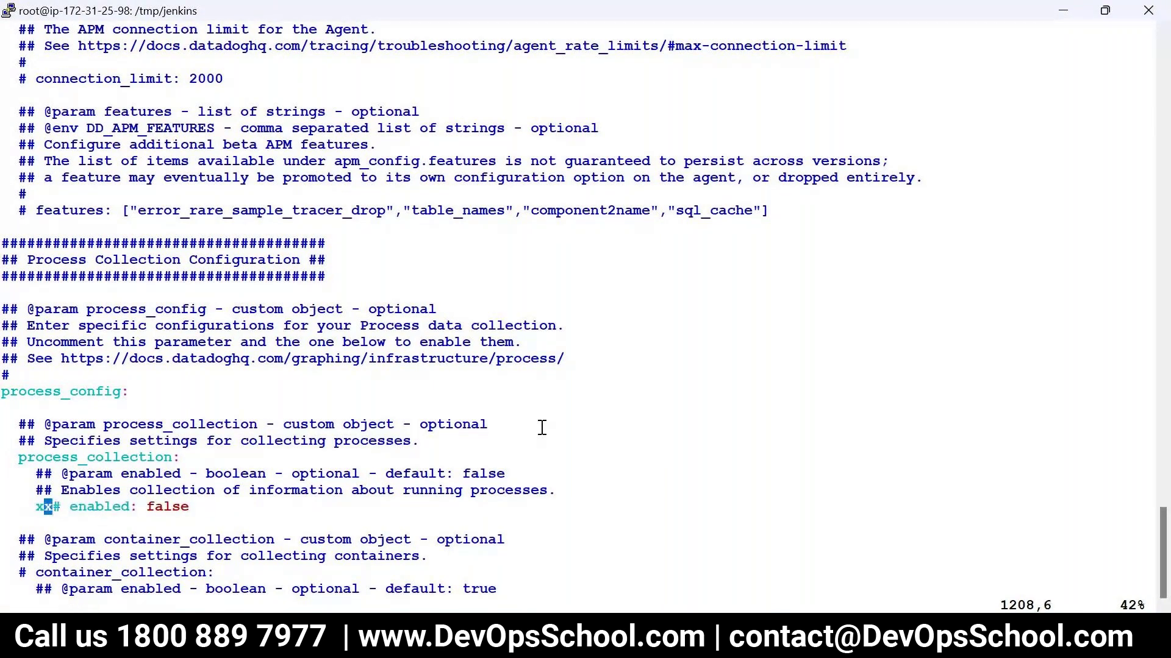
key("shift+x")
key("x")
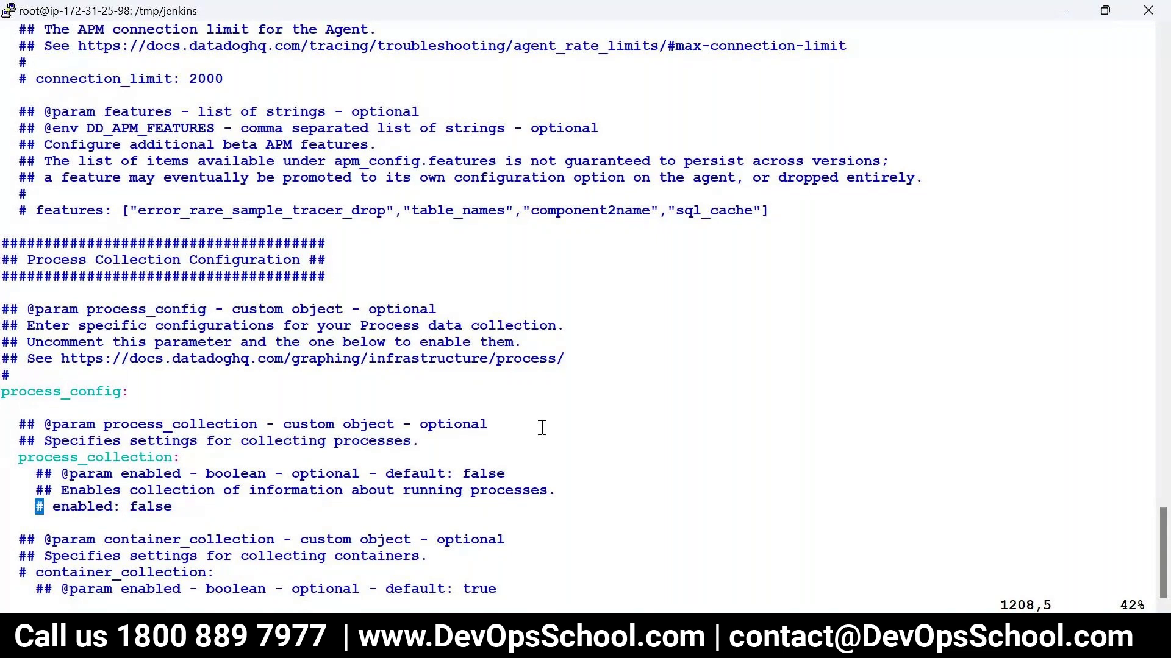
key("x")
key("0")
key("Right")
key("x")
Set the enabled value under process_collection to true.
key("Right")
key("Right")
key("Right")
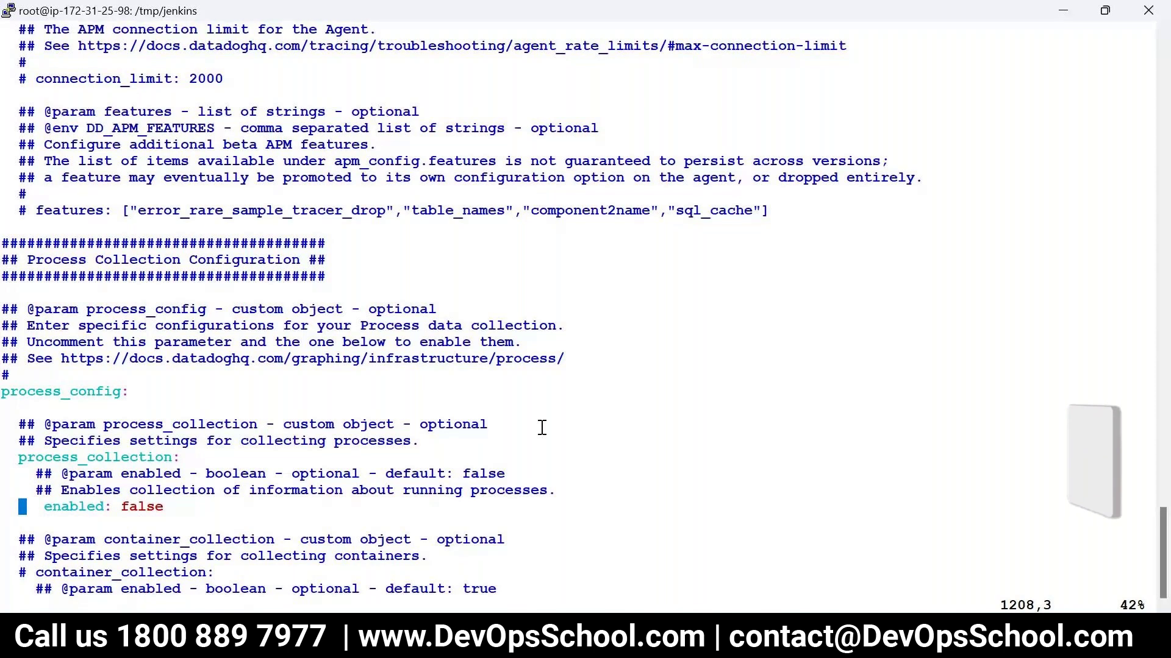
key("Right")
key("Right")
key("Right")
key("Right")
key("Right")
key("Right")
key("Right")
key("Right")
key("Right")
key("Right")
key("Right")
key("Right")
key("Right")
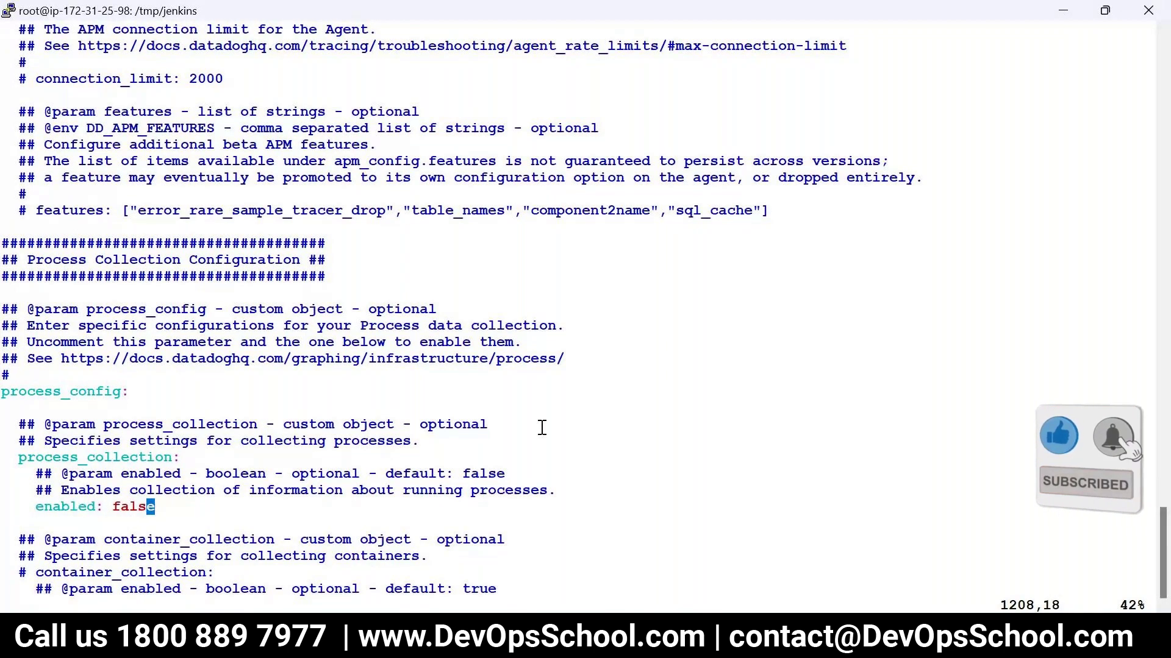
key("a")
key("BackSpace")
key("BackSpace")
key("BackSpace")
key("BackSpace")
key("BackSpace")
type("true")
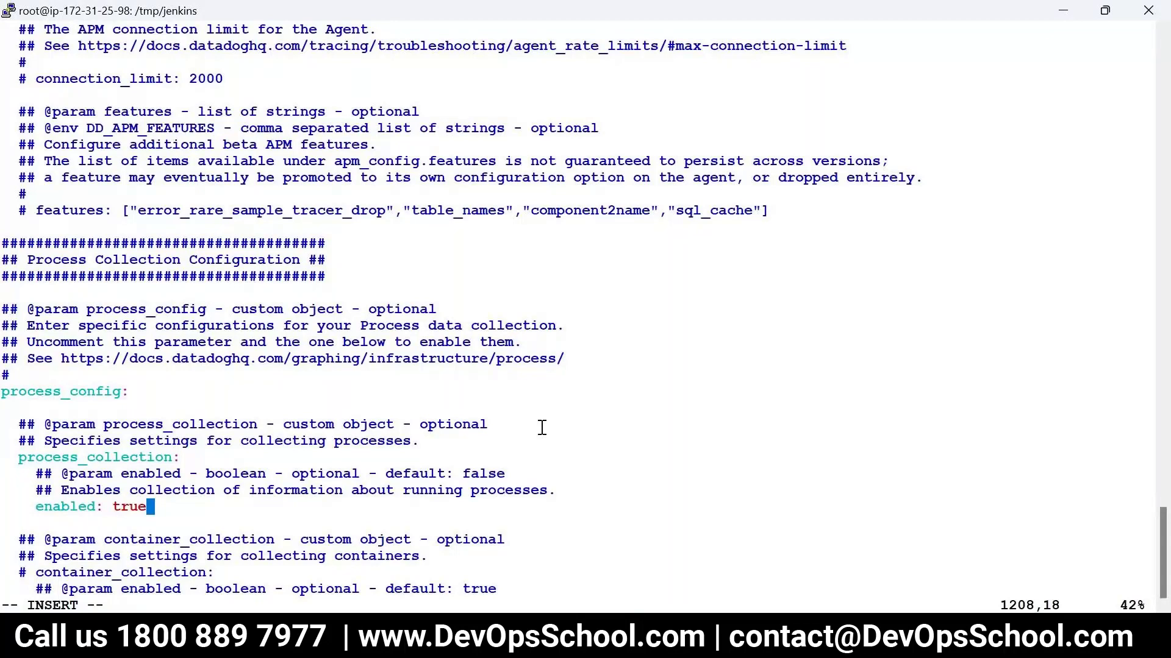
Save datadog.yaml and quit vi.
key("Escape")
type(":wq")
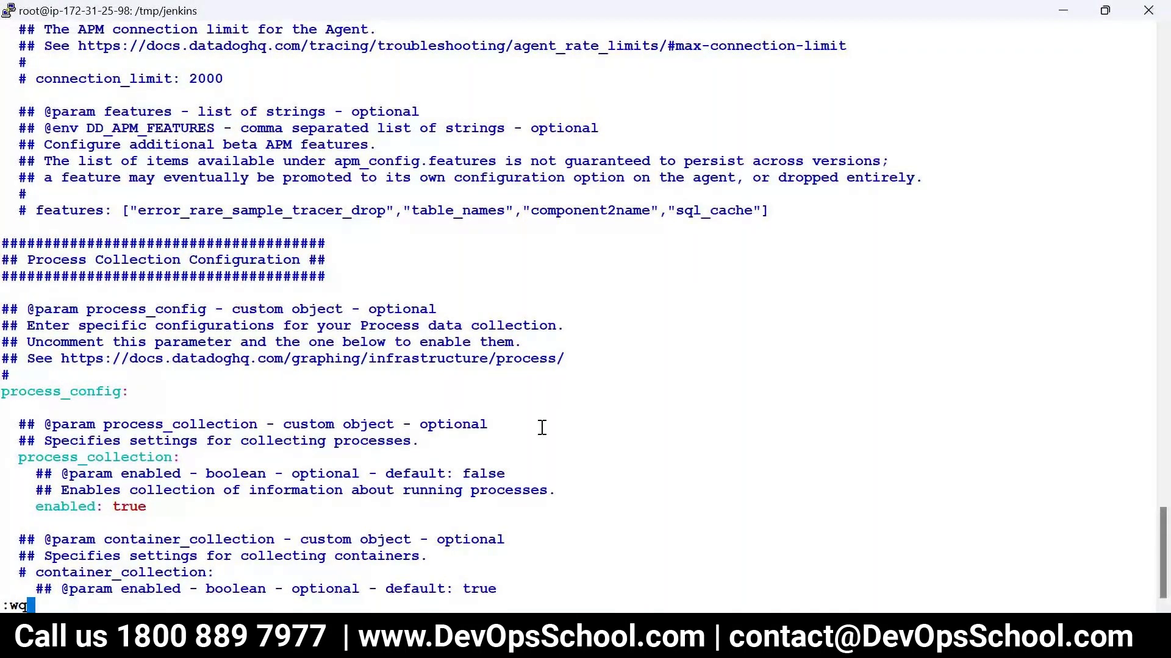
key("Return")
Restart the agent service with systemctl restart datadog-agent.
key("Up")
key("Up")
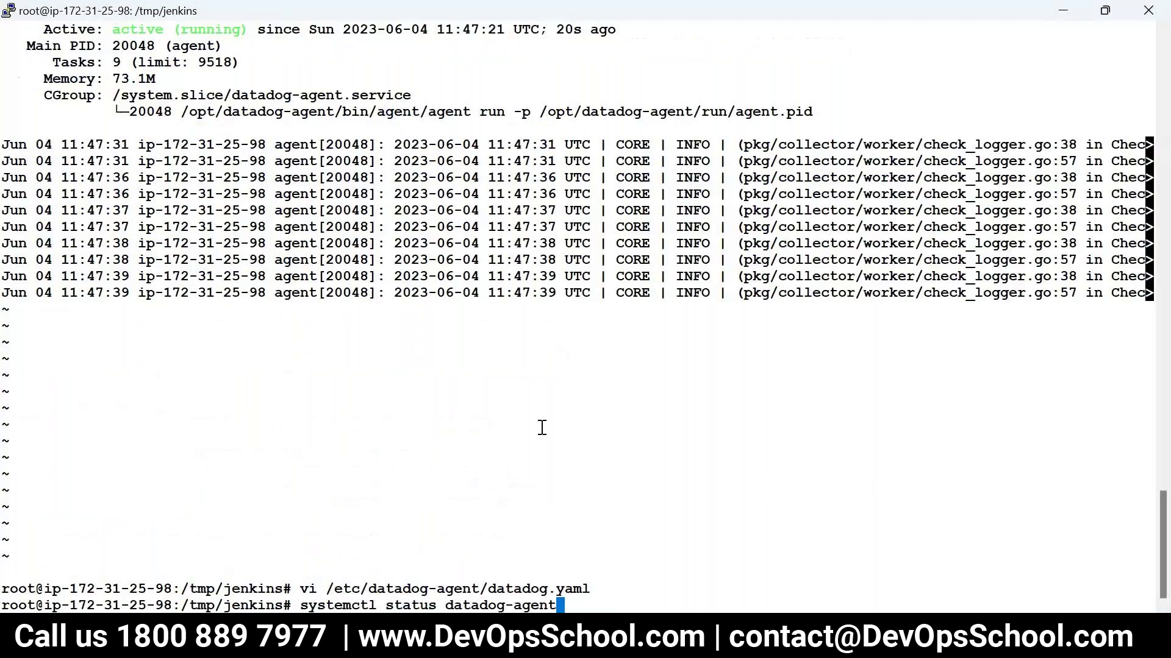
key("Left")
key("Left")
key("Left")
key("Left")
key("Left")
key("Left")
key("Left")
key("Left")
key("Left")
key("Left")
key("Left")
key("Left")
key("Left")
key("Left")
key("BackSpace")
key("BackSpace")
key("BackSpace")
key("BackSpace")
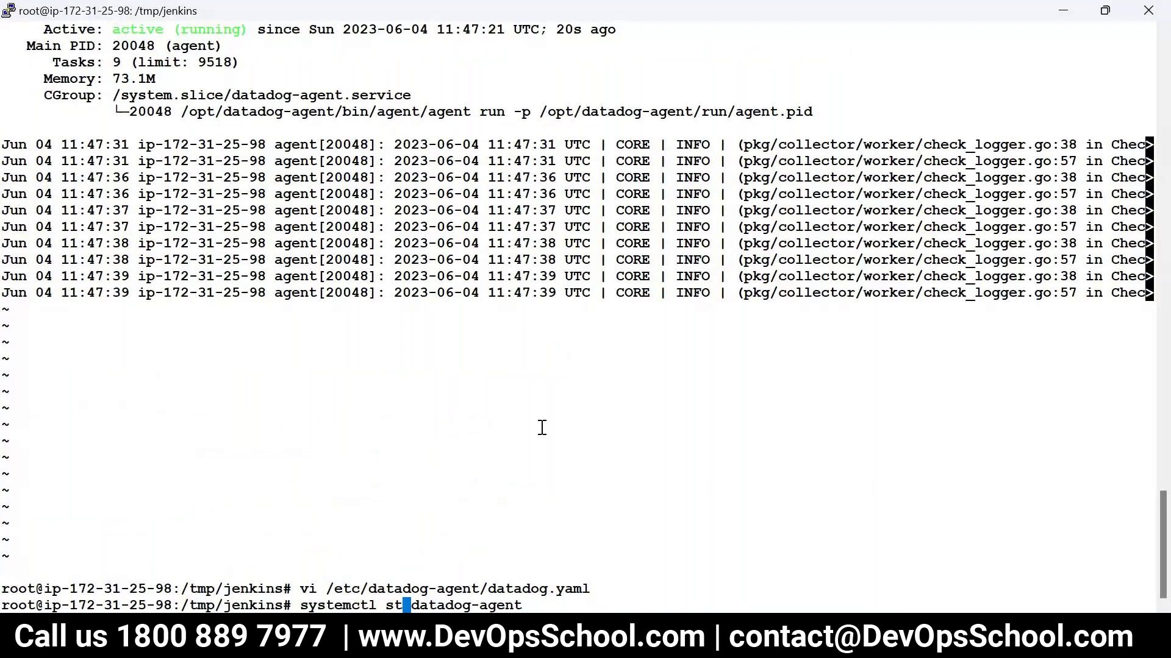
key("BackSpace")
key("BackSpace")
type("restart")
key("Return")
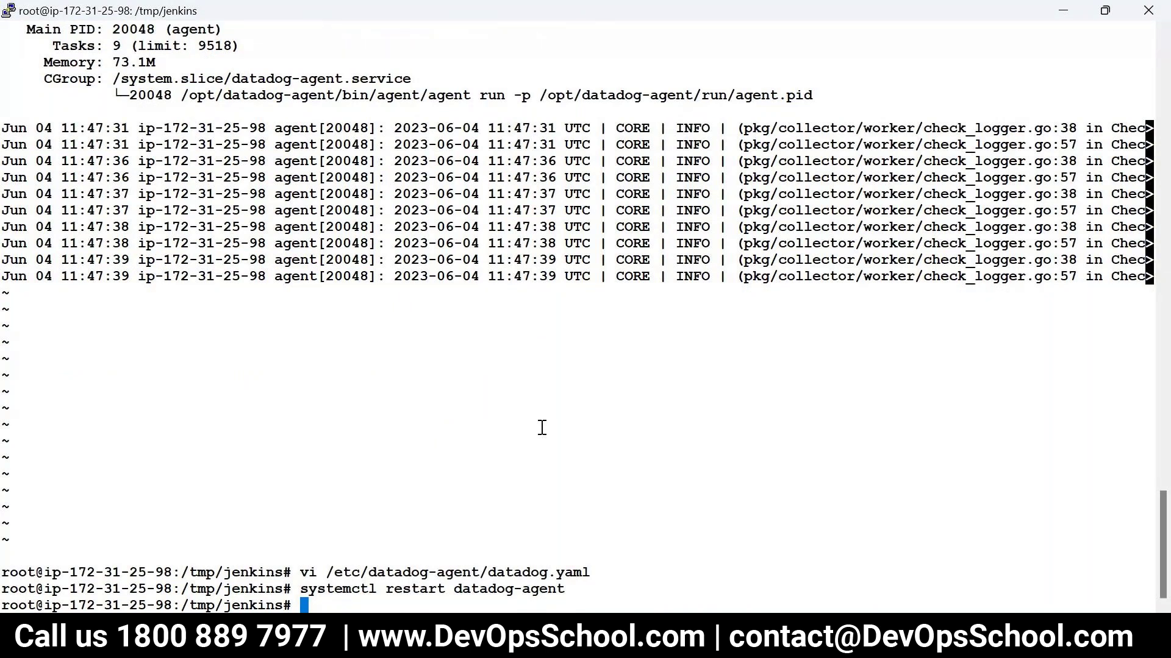
Run datadog-agent status and look through the full status report from the agent details to the APM Agent section.
type("datadog-agent status")
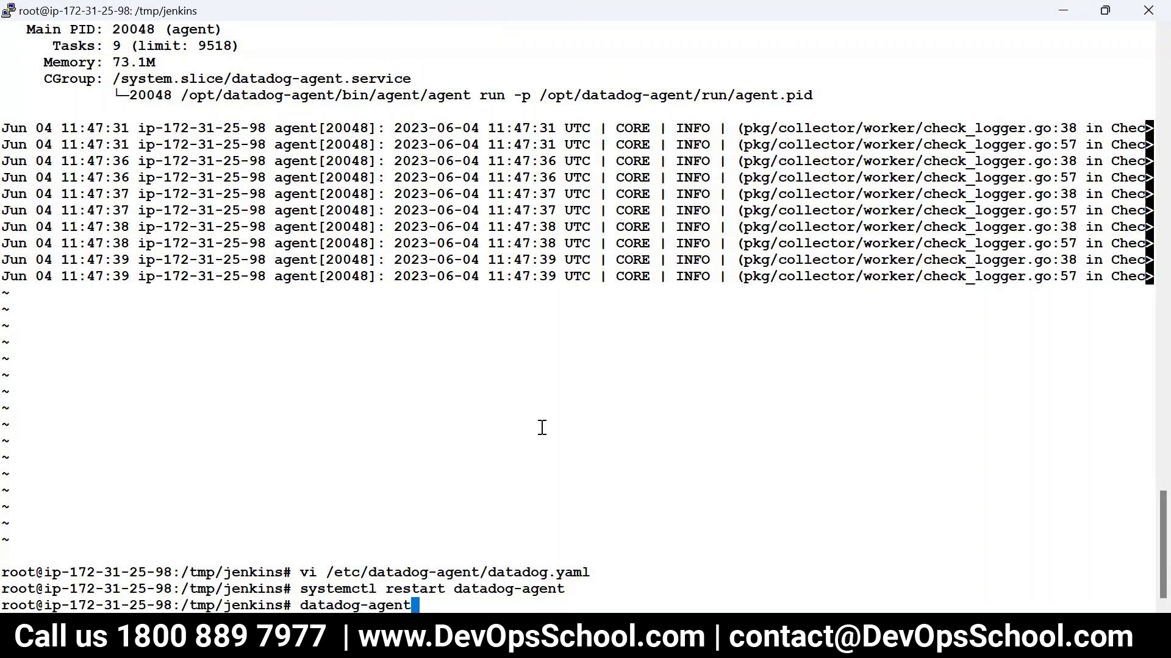
key("Return")
scroll(290, 485, "up", 20)
scroll(299, 475, "up", 12)
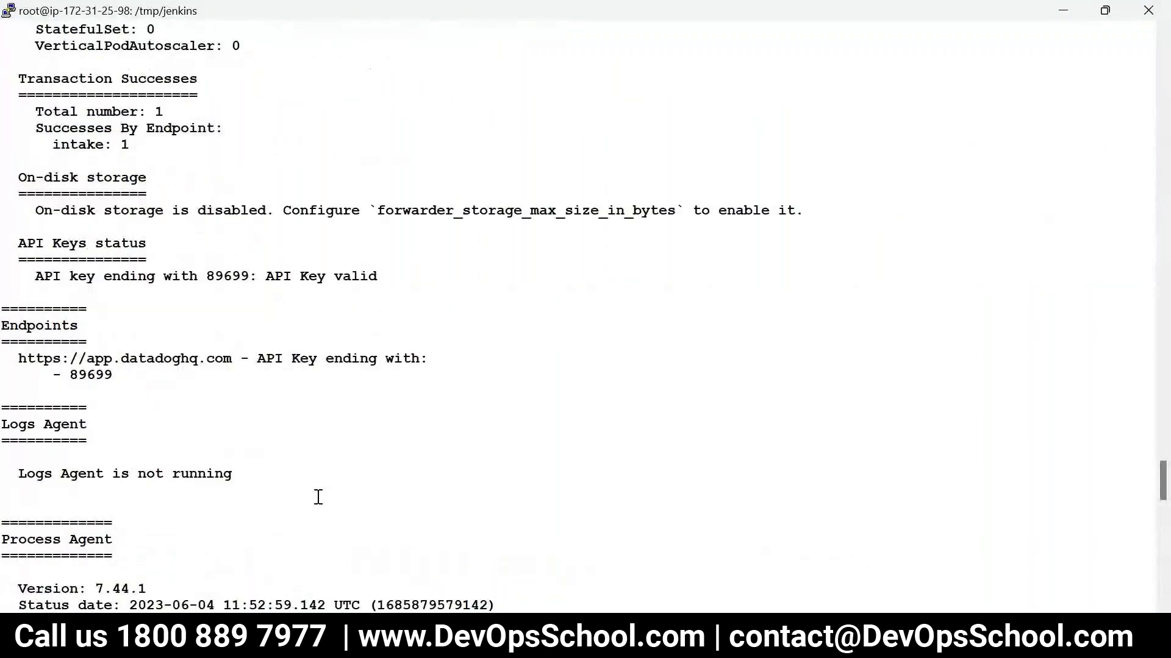
scroll(118, 478, "up", 12)
scroll(131, 463, "up", 12)
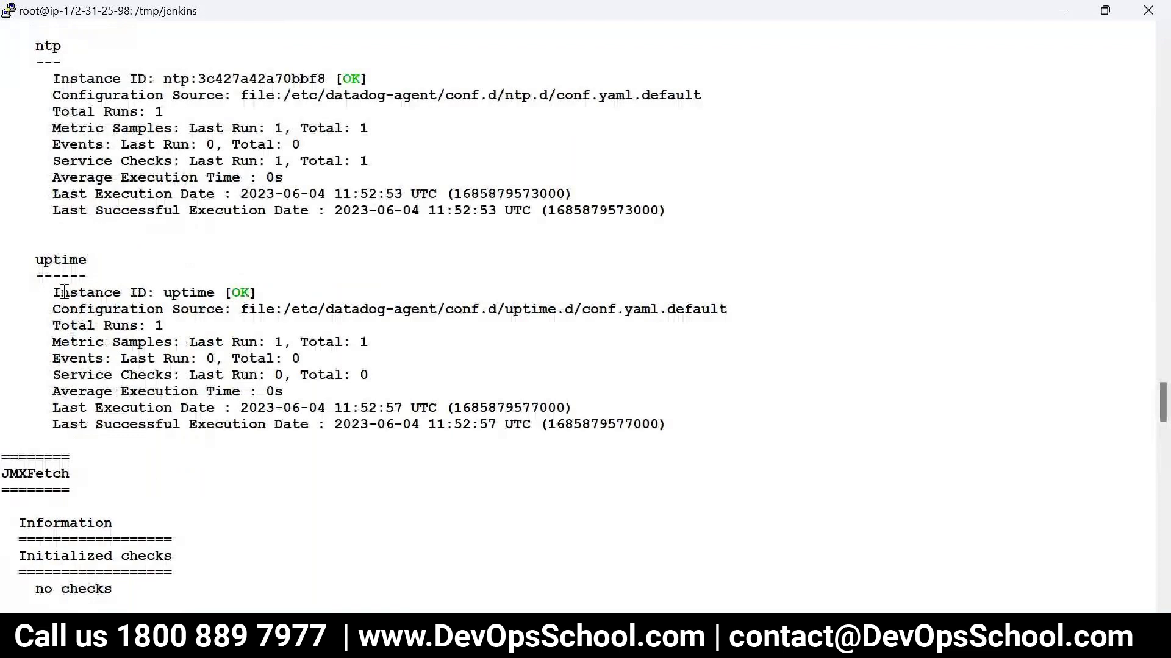
scroll(141, 422, "up", 18)
scroll(140, 421, "up", 20)
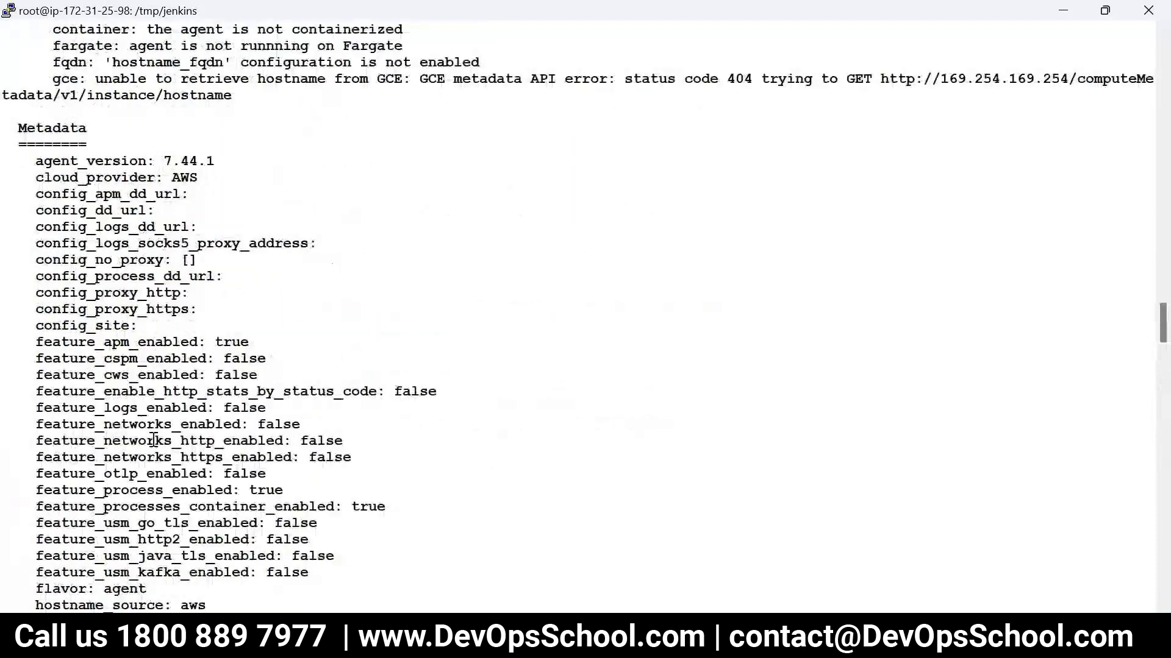
scroll(202, 523, "up", 12)
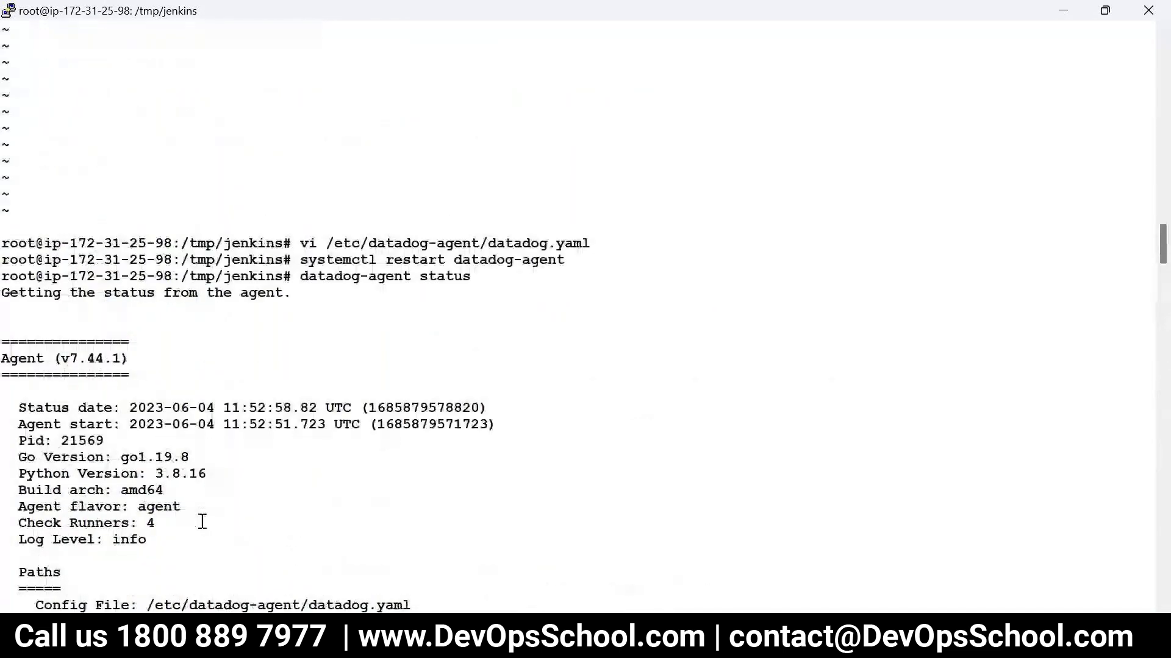
scroll(203, 523, "up", 7)
scroll(202, 523, "down", 13)
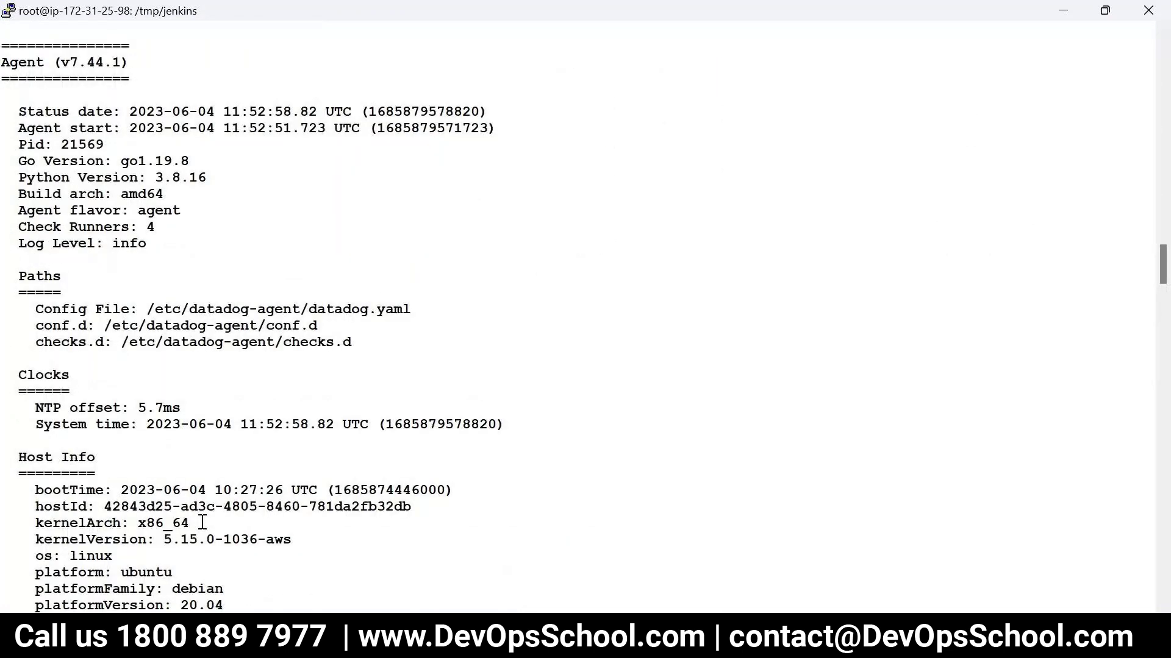
scroll(202, 522, "down", 20)
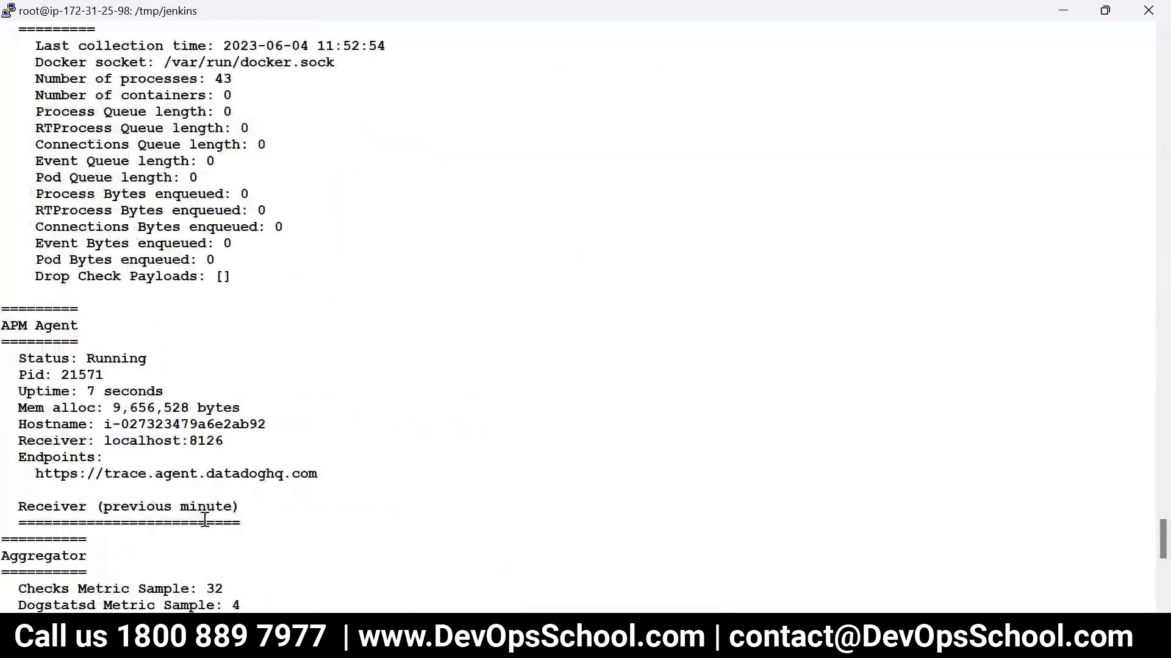
Filter the agent status for process-related lines with datadog-agent status | grep process.
type("| ")
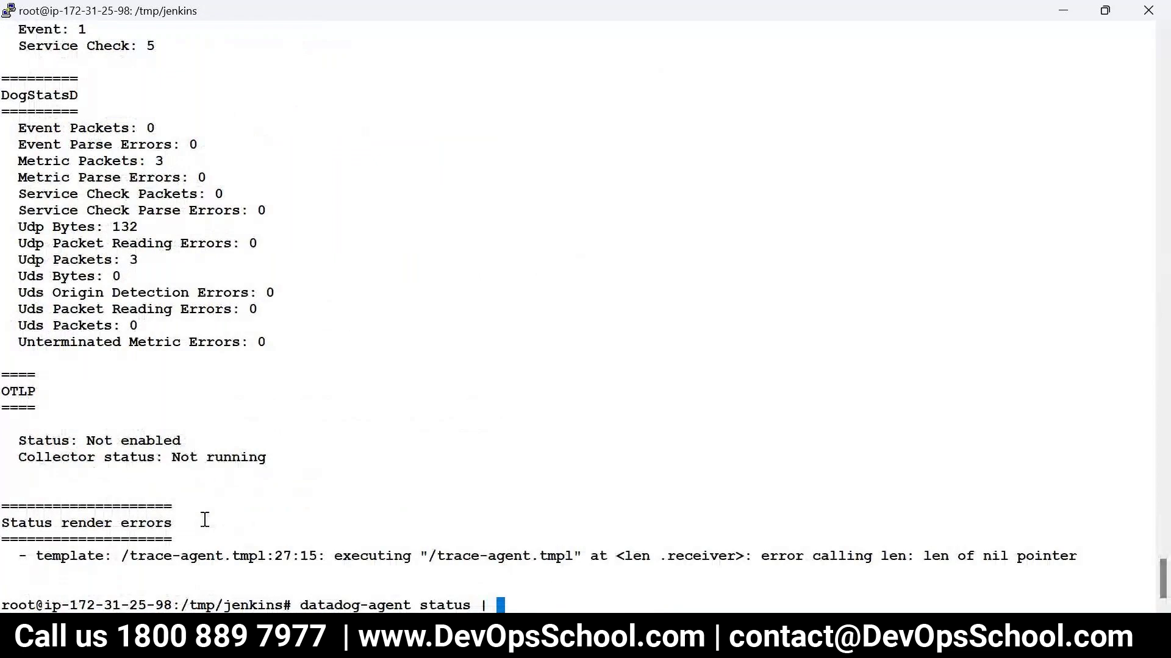
type("grep process")
key("Return")
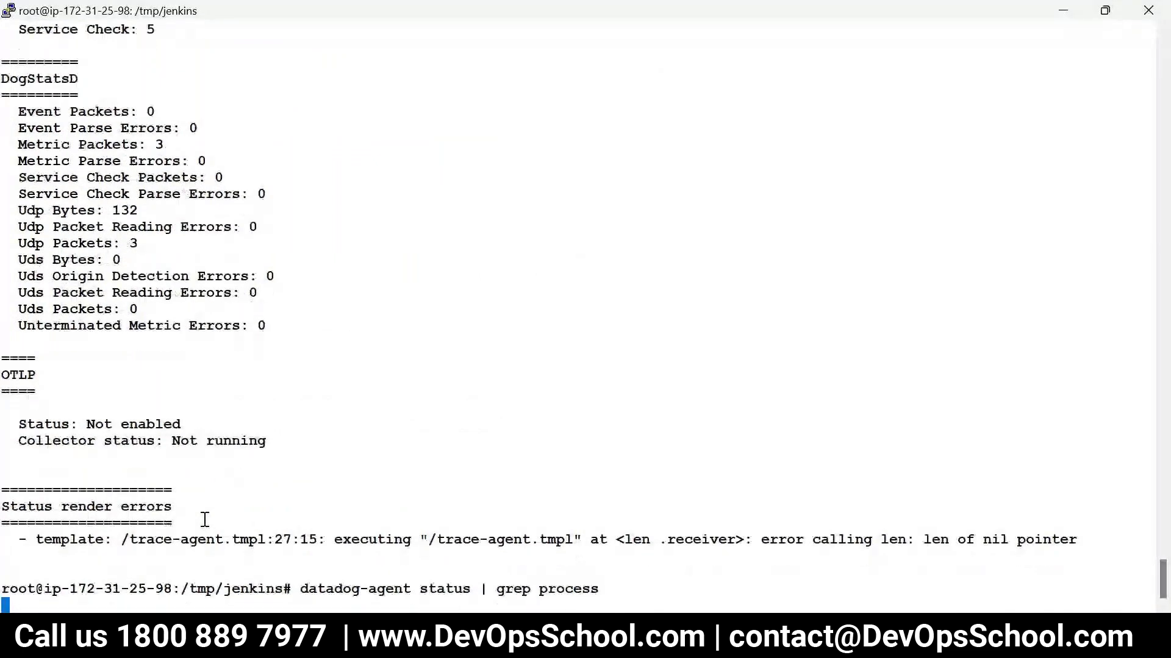
left_click_drag(3, 507, 329, 576)
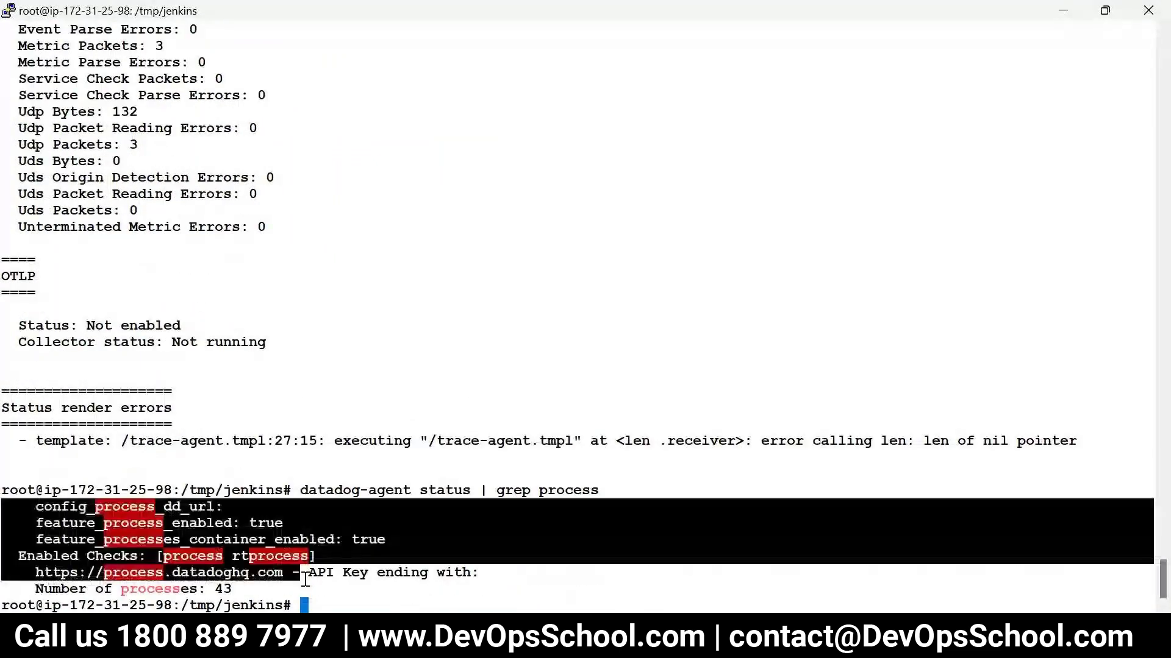
left_click(710, 555)
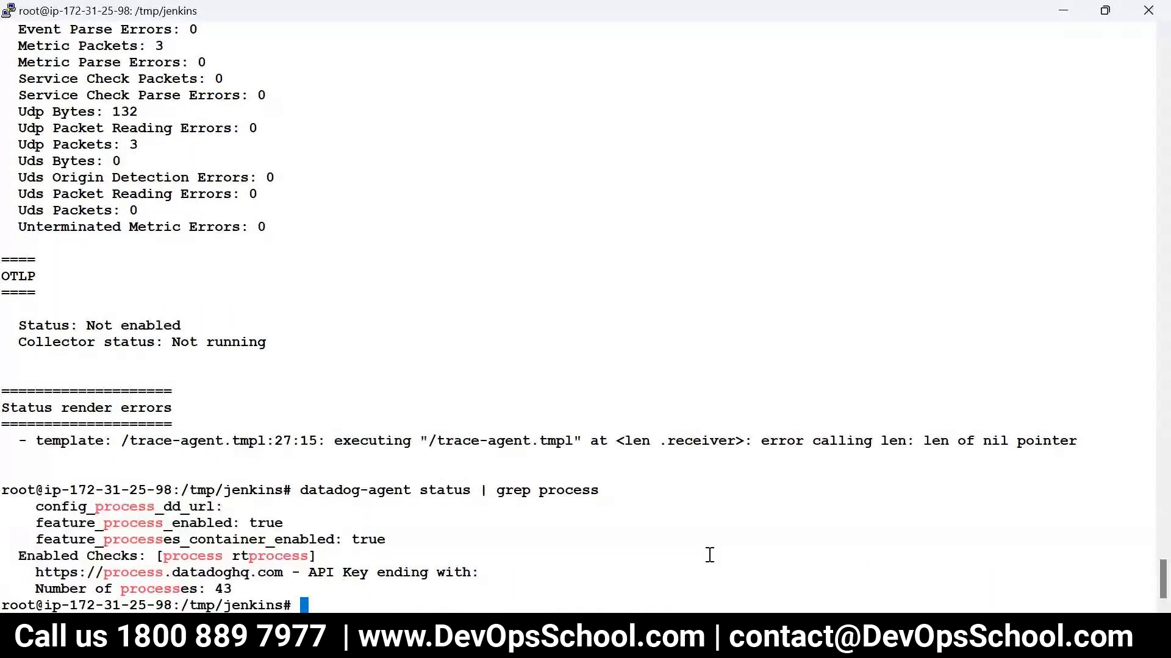
Switch to Datadog in the browser and recheck the Processes view of host i-027323479a6e2ab92.
key("alt+Tab")
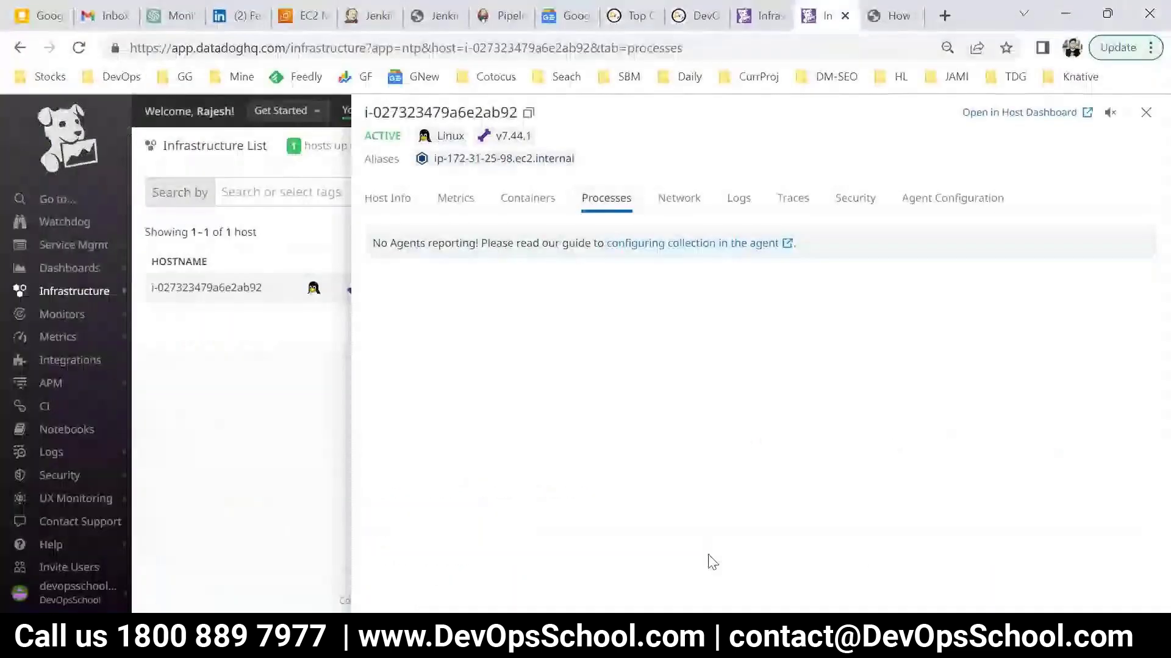
left_click(535, 202)
left_click(606, 202)
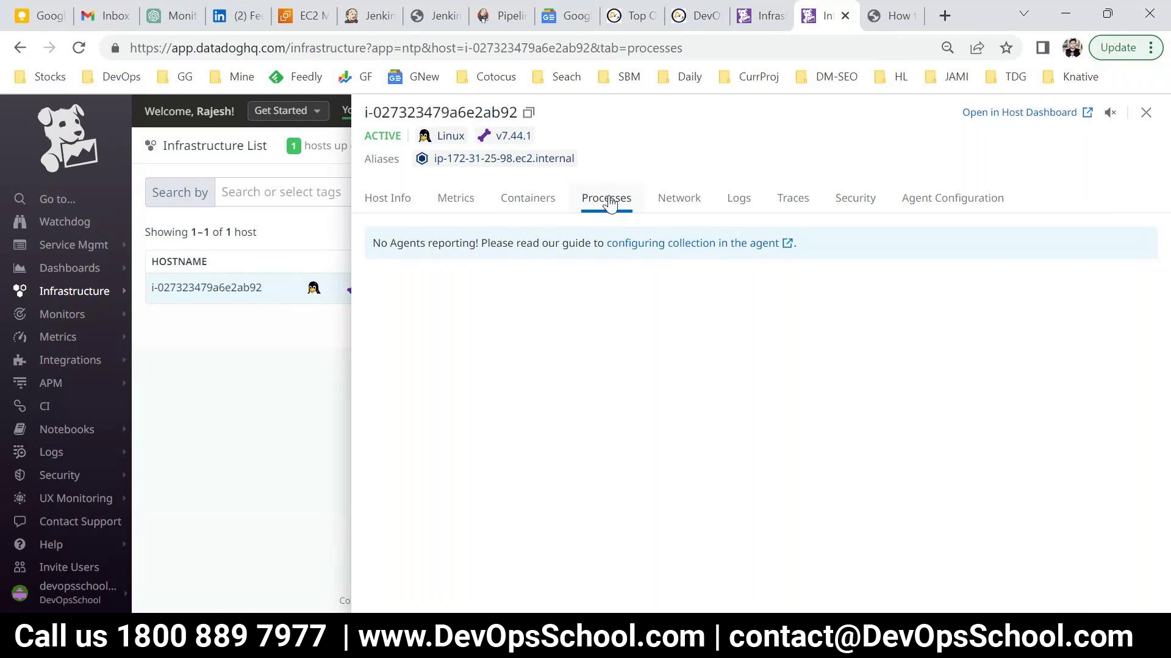
left_click(451, 200)
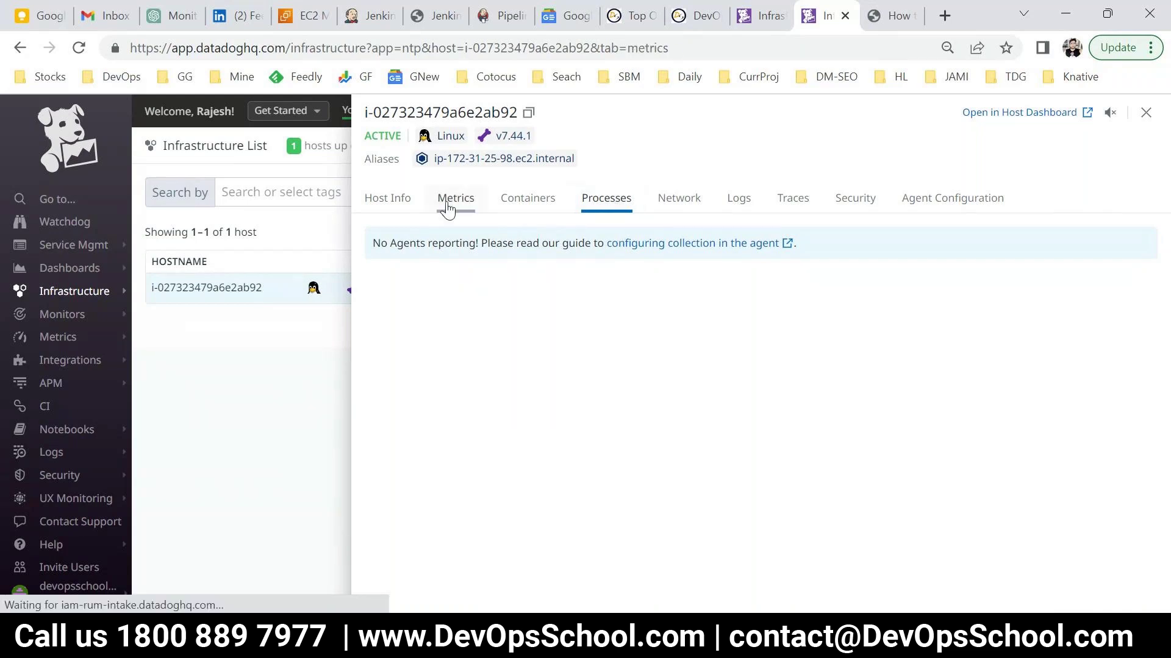
left_click(589, 203)
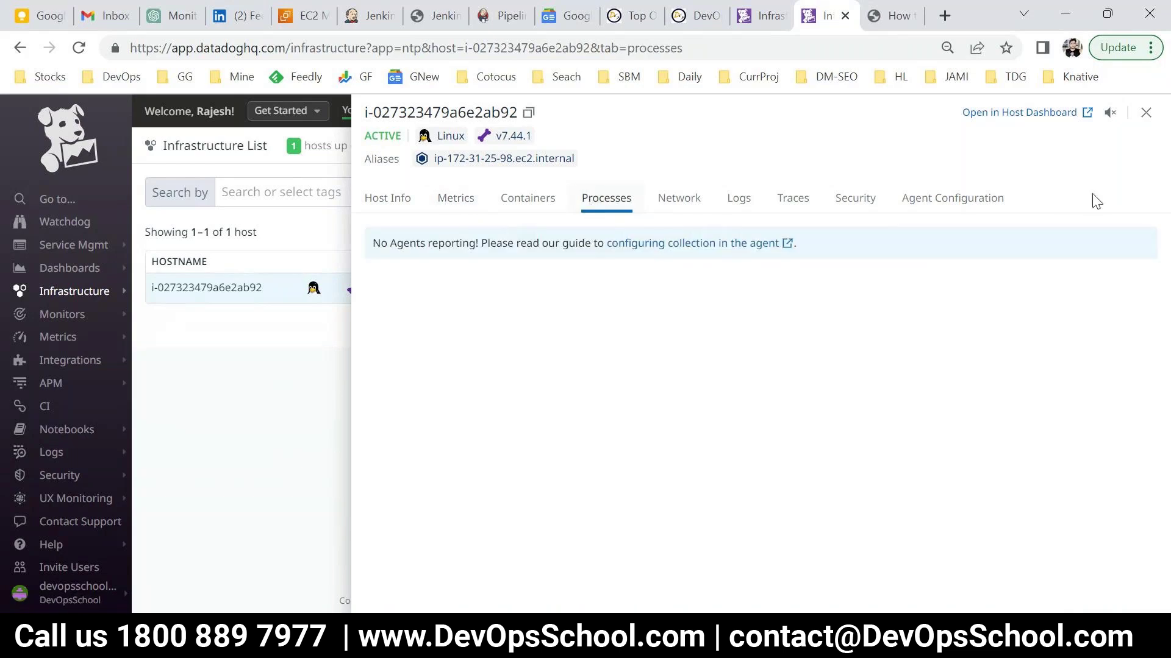
key("alt+Tab")
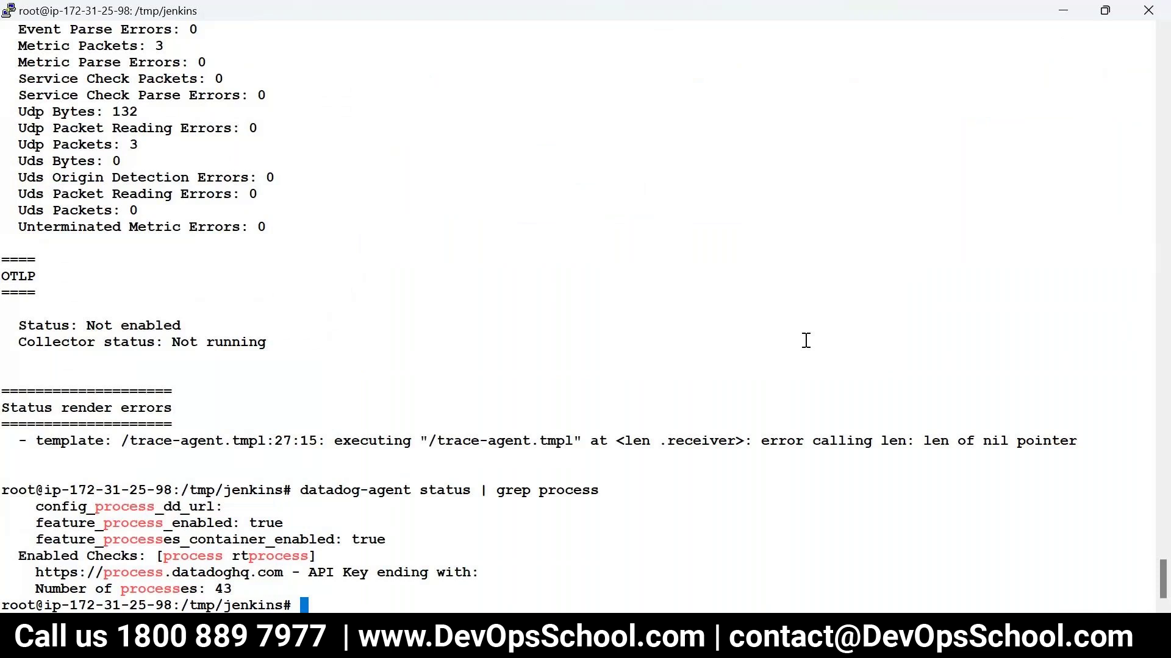
key("alt+Tab")
key("alt+Tab")
key("alt+Tab")
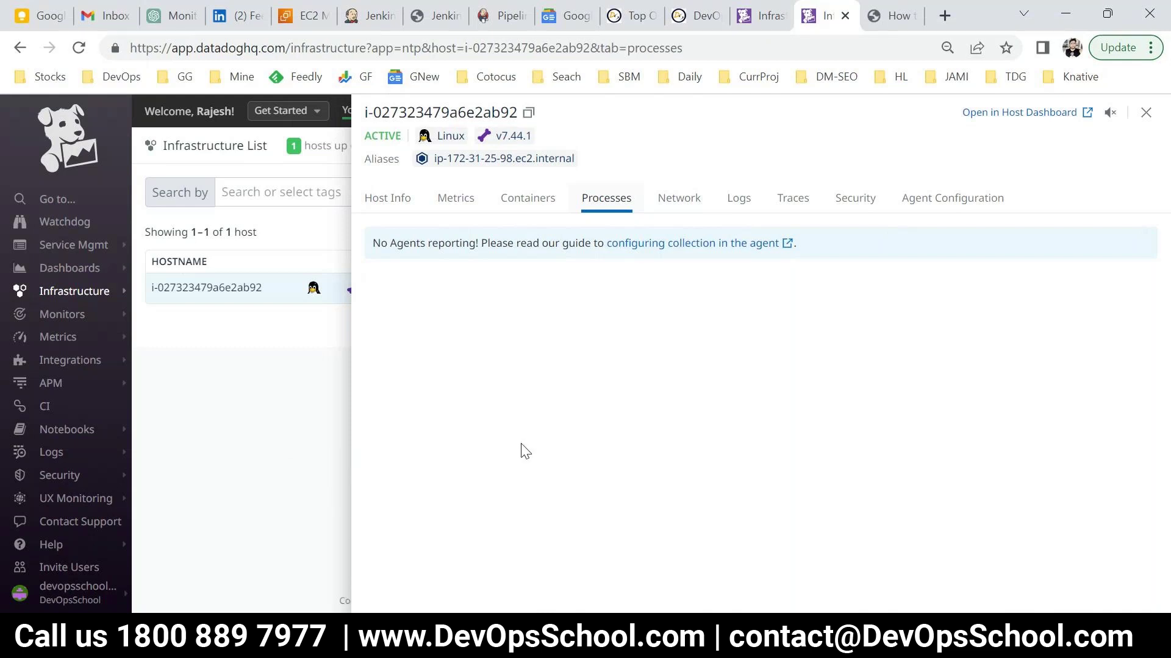
Close the host details and open the Integrations page in Datadog.
left_click(292, 446)
mouse_move(47, 366)
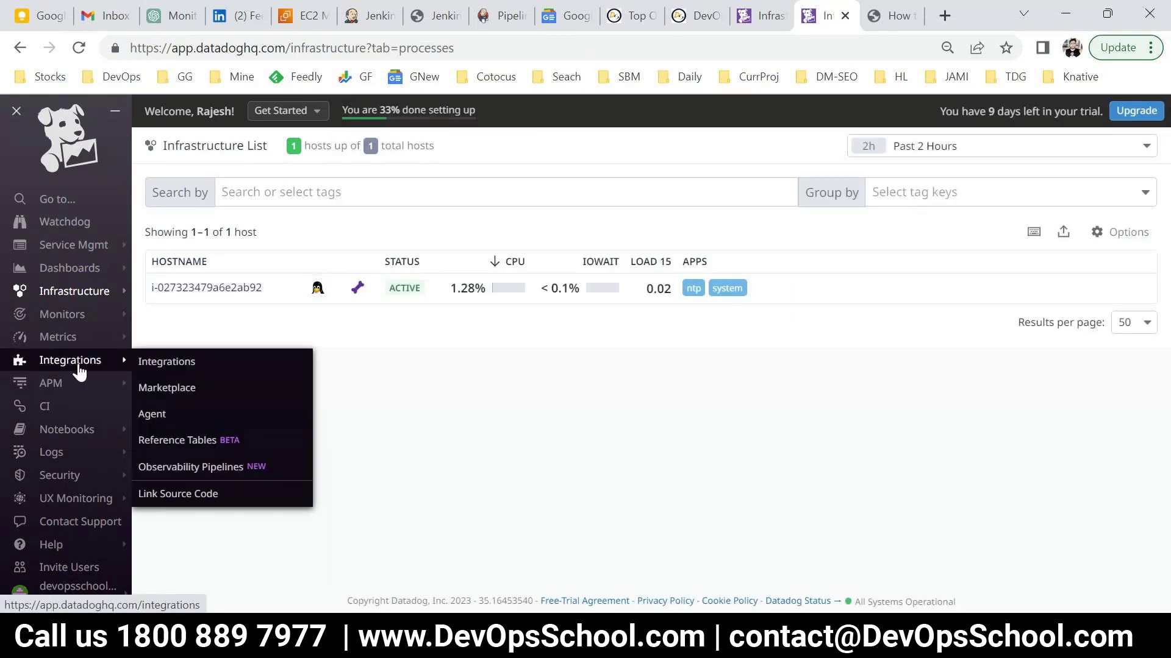
left_click(152, 363)
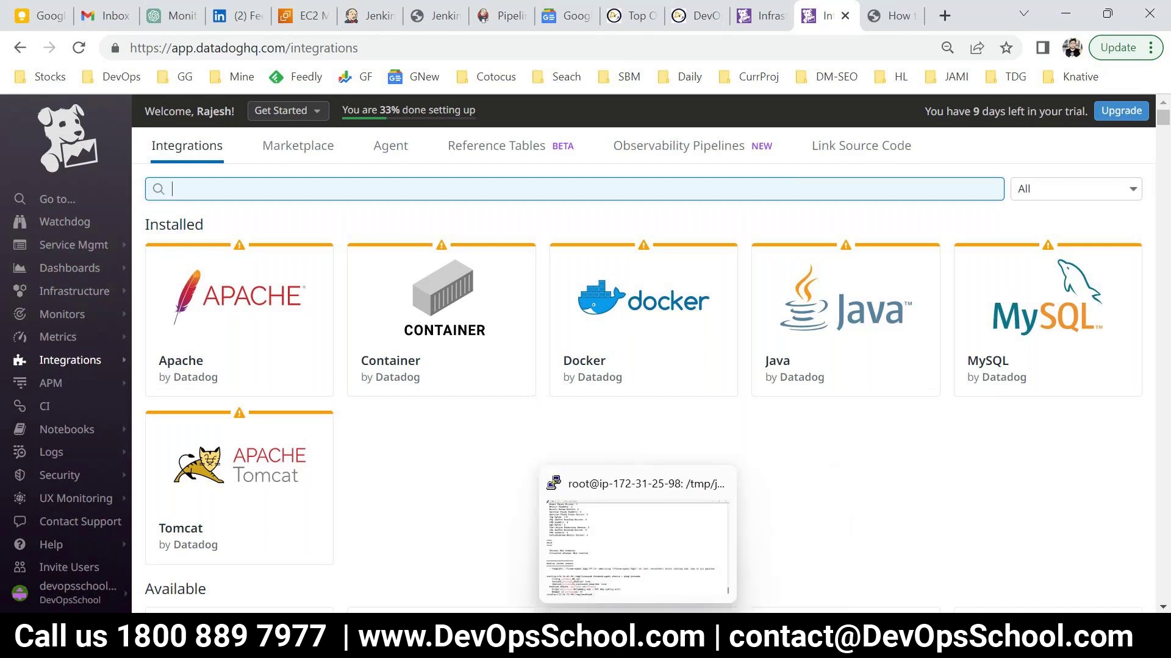
Check the host's Processes view in the other Datadog browser tab.
left_click(677, 647)
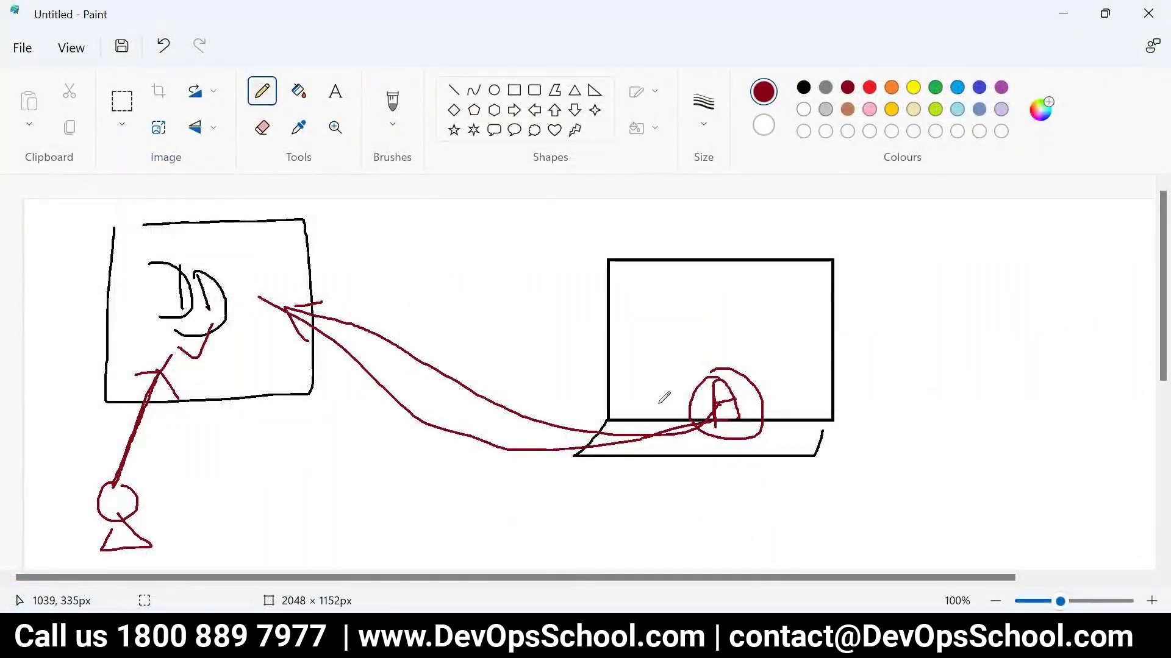
key("alt+Tab")
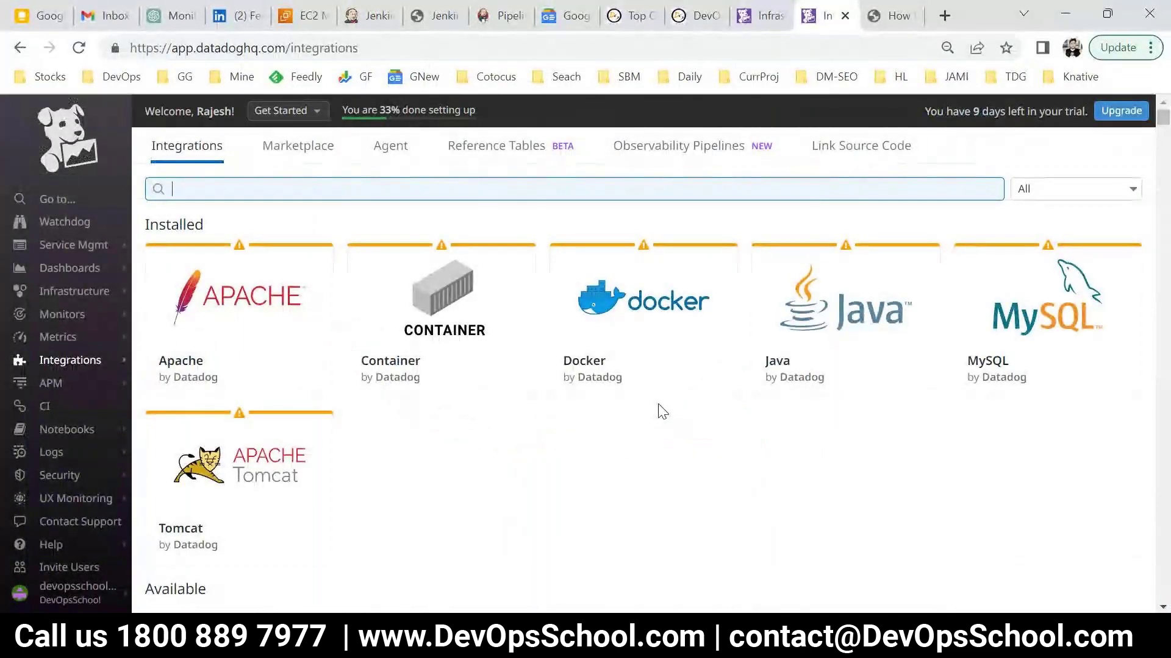
key("ctrl+shift+Tab")
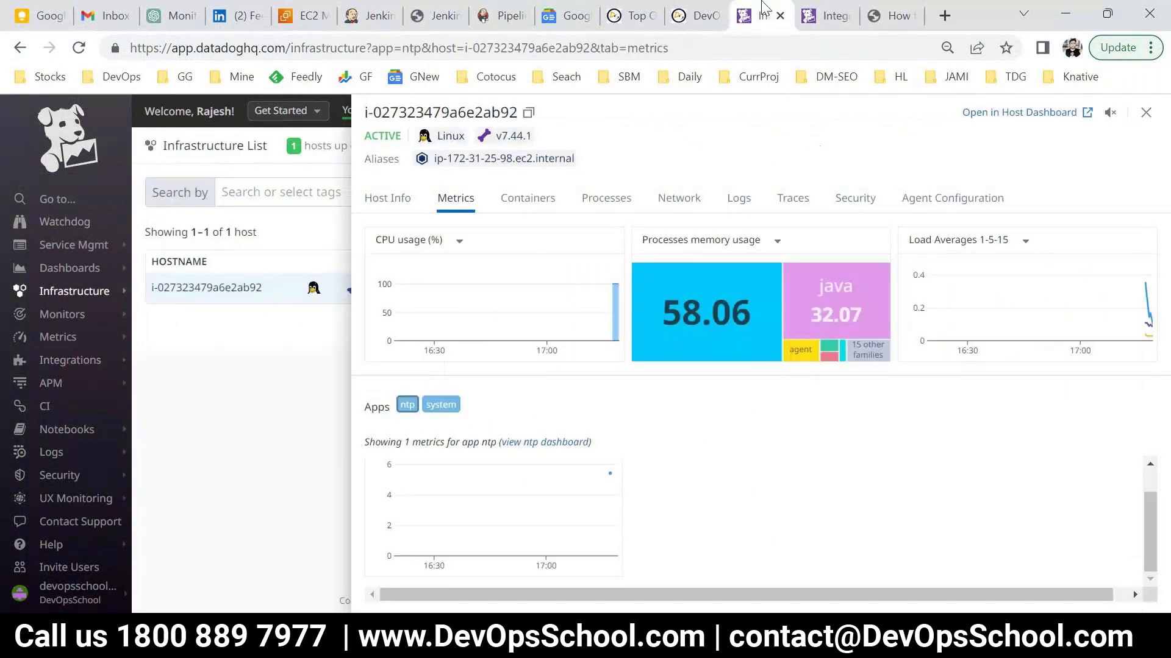
left_click(603, 198)
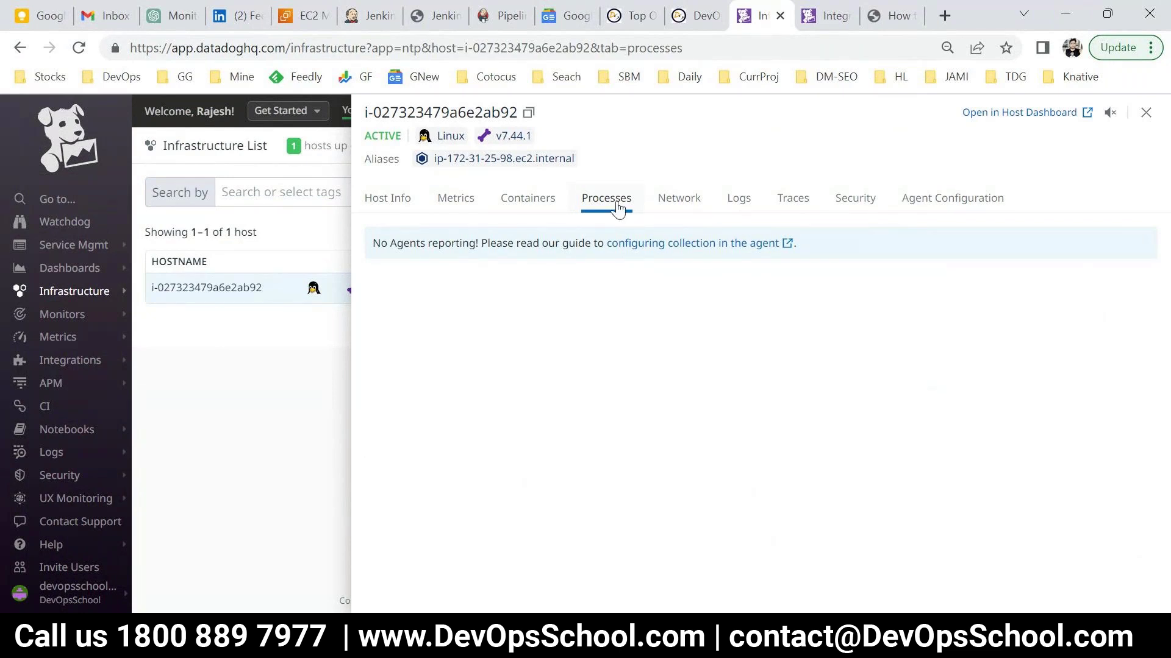
Switch to the terminal and reopen /etc/datadog-agent/datadog.yaml in vi.
key("alt+Tab")
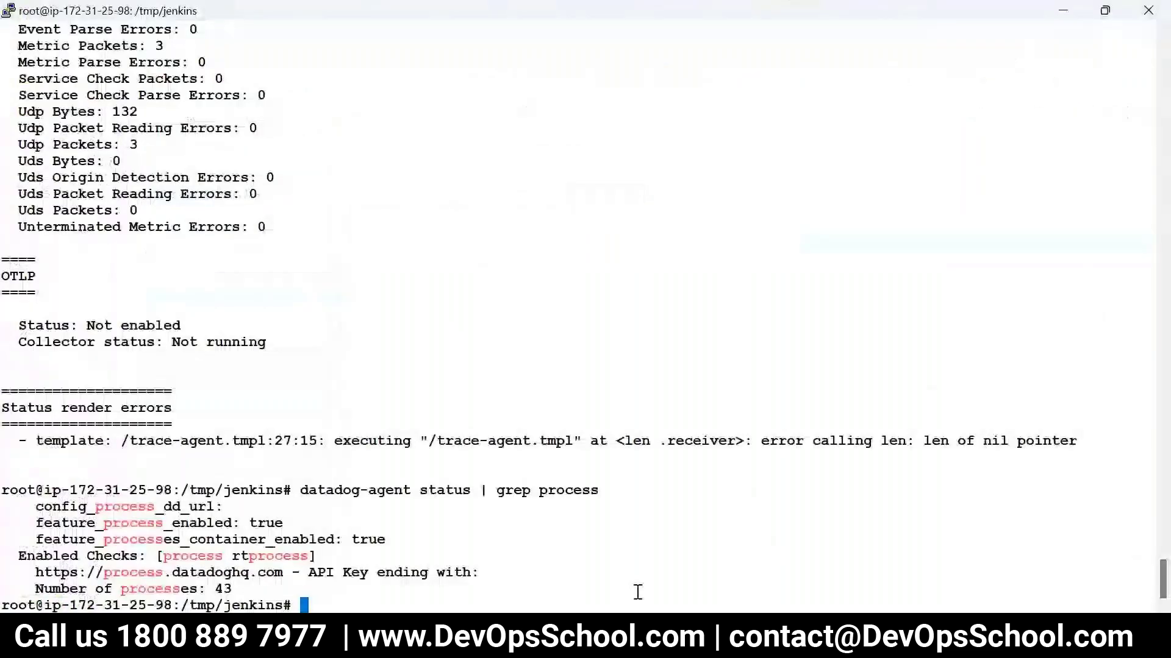
key("Up")
key("Up")
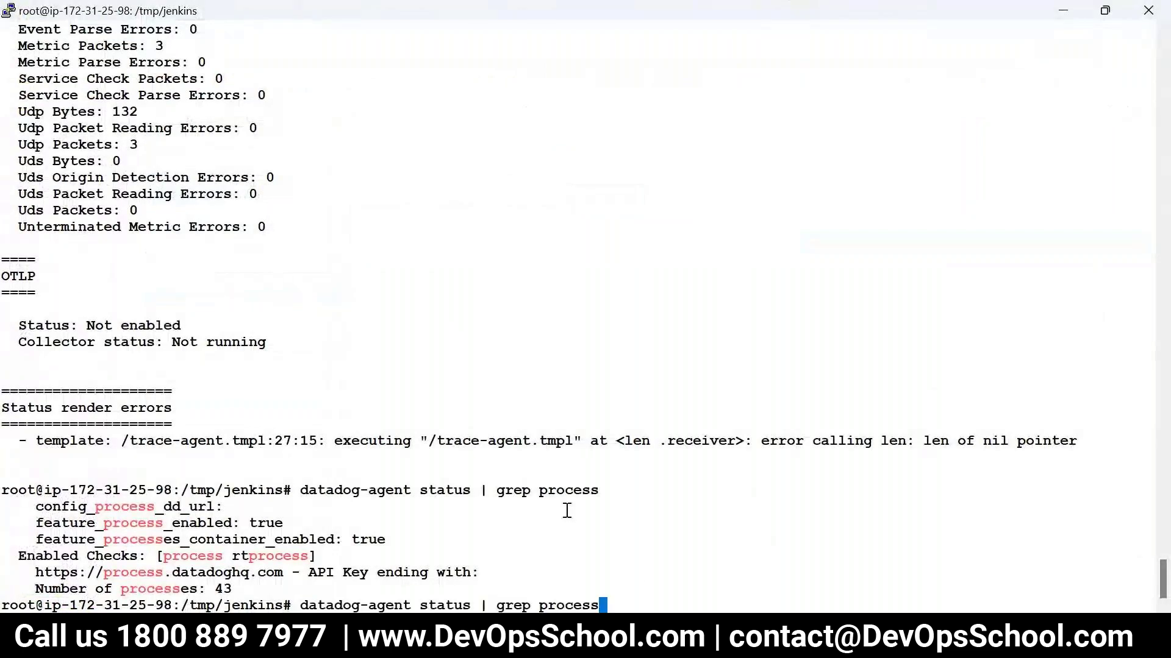
key("Up")
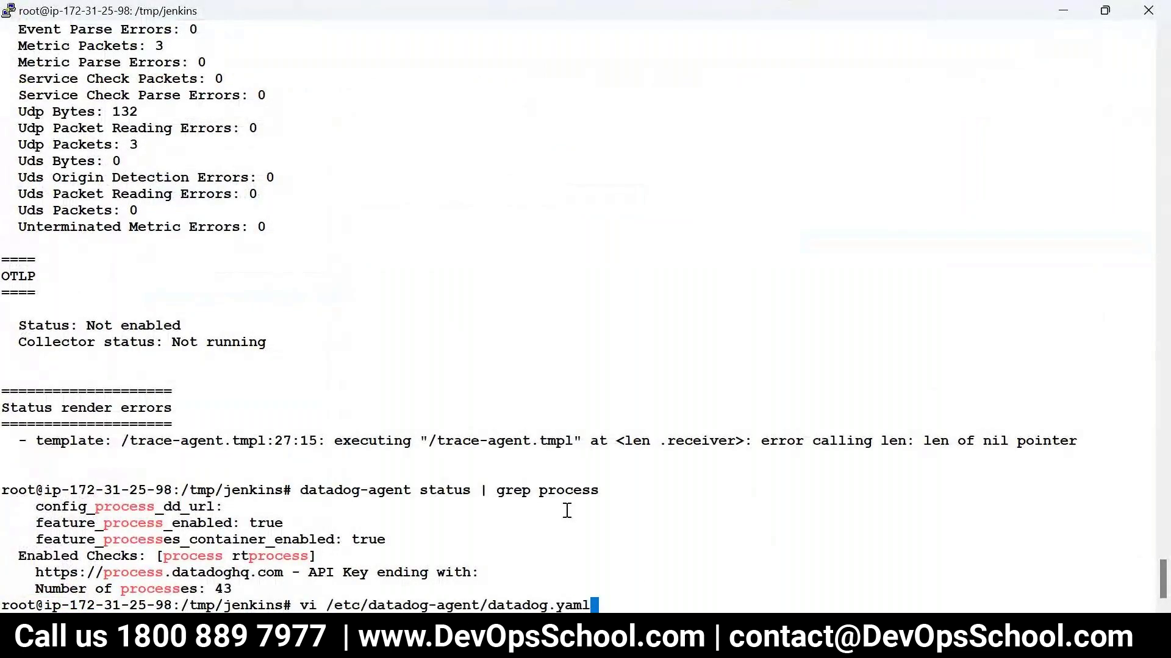
key("Return")
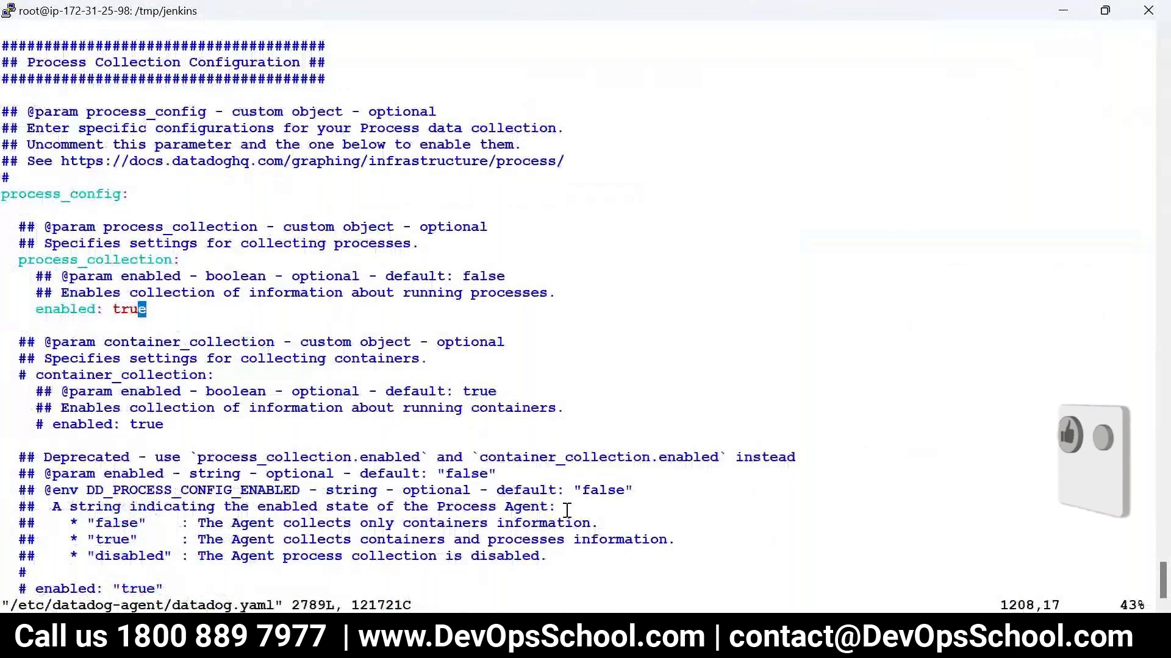
Check the indentation of the process_collection and enabled lines under process_config, and write the file and quit vi.
key("Up")
key("Up")
key("Up")
key("Up")
key("Up")
key("Left")
key("Left")
key("Left")
key("Left")
key("Left")
key("Left")
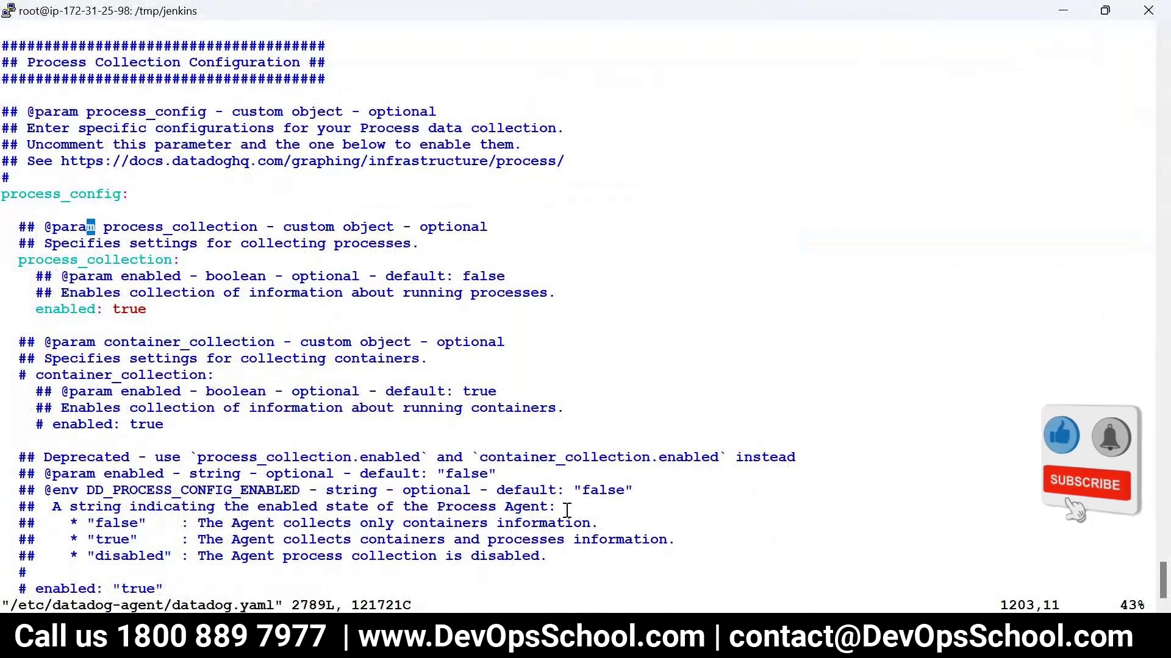
key("Down")
key("Down")
key("Down")
key("Left")
key("Left")
key("Left")
key("Left")
key("Left")
key("Left")
key("Left")
key("Left")
key("Up")
key("Left")
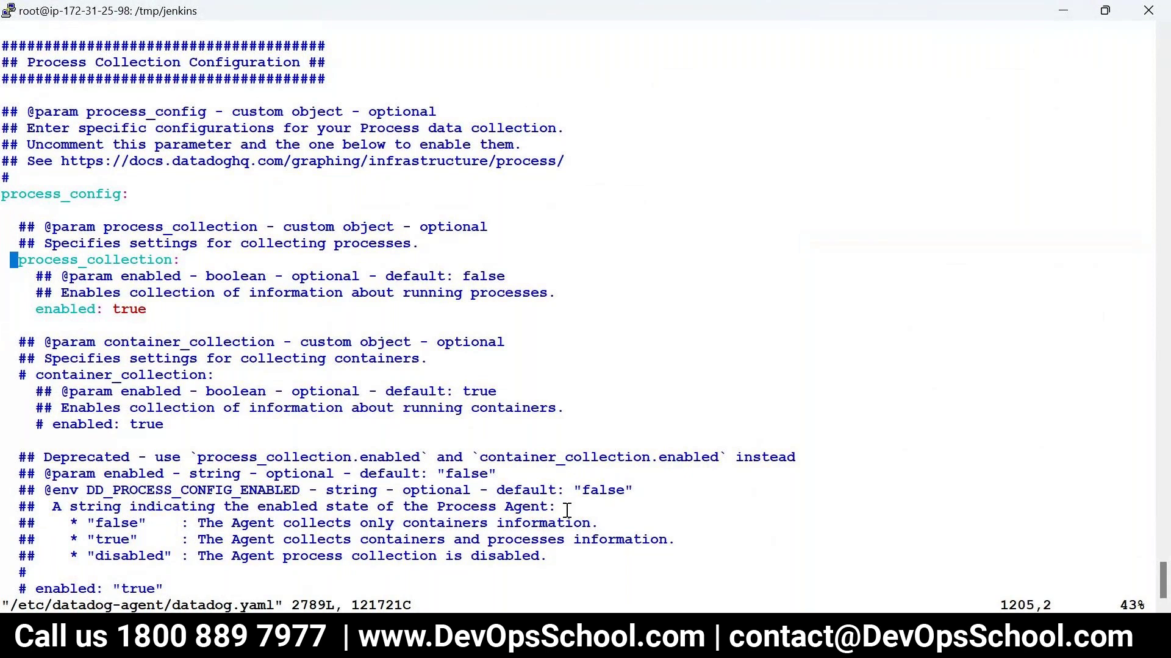
key("Down")
key("Down")
key("Down")
key("Left")
key("Right")
key("Right")
key("Left")
key("Right")
key("Right")
key("Right")
key("Right")
key("Right")
key("Right")
type(":w")
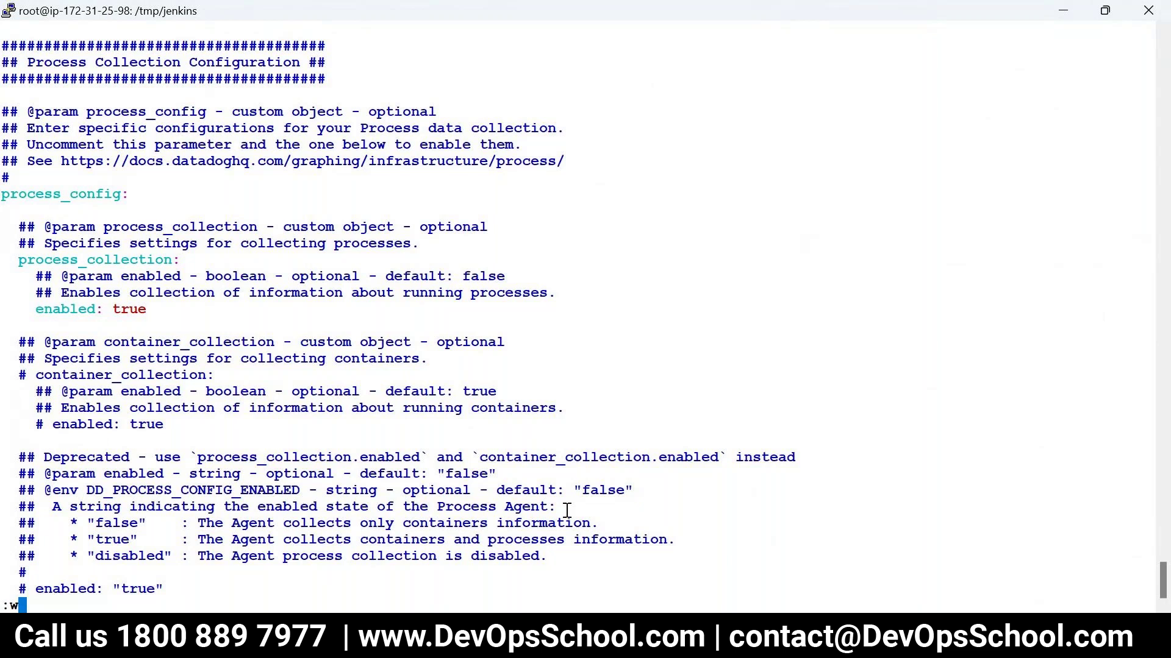
Switch to Datadog, review the host's process list with memory usage, and view the host's Metrics.
key("alt+Tab")
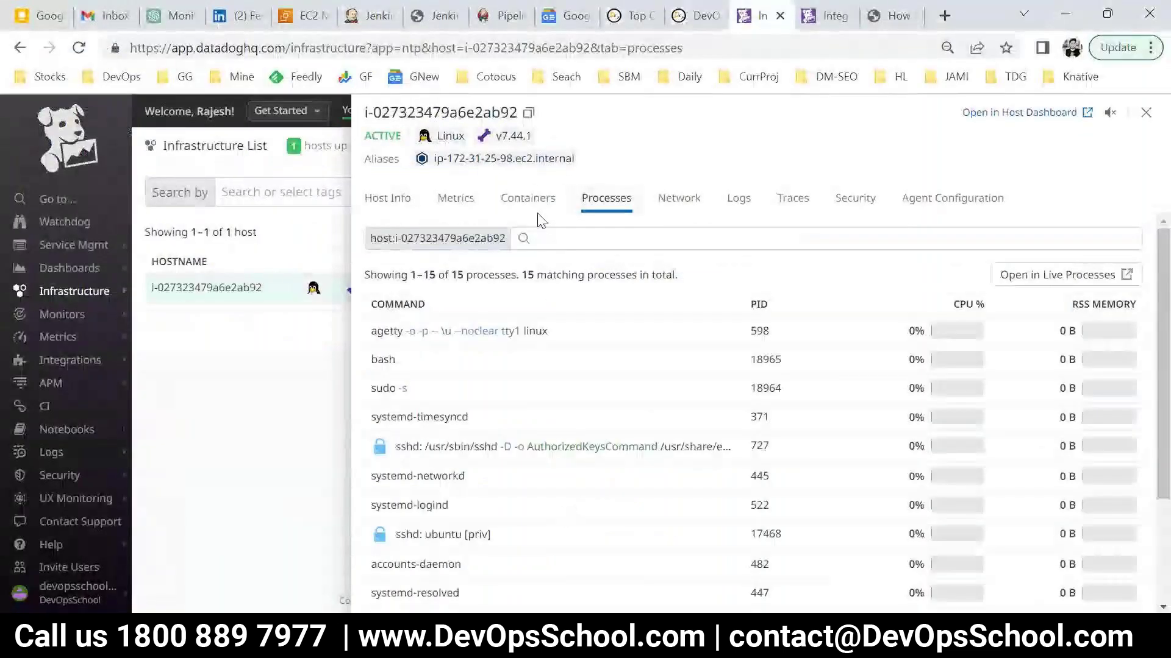
left_click(597, 207)
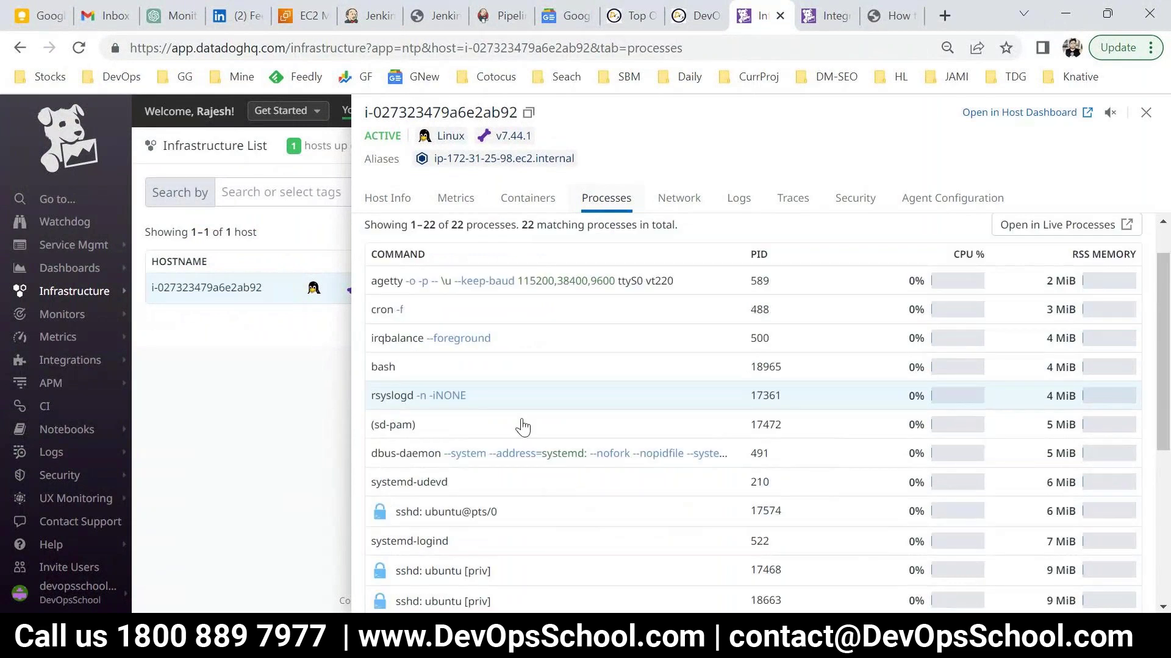
key("alt+Tab")
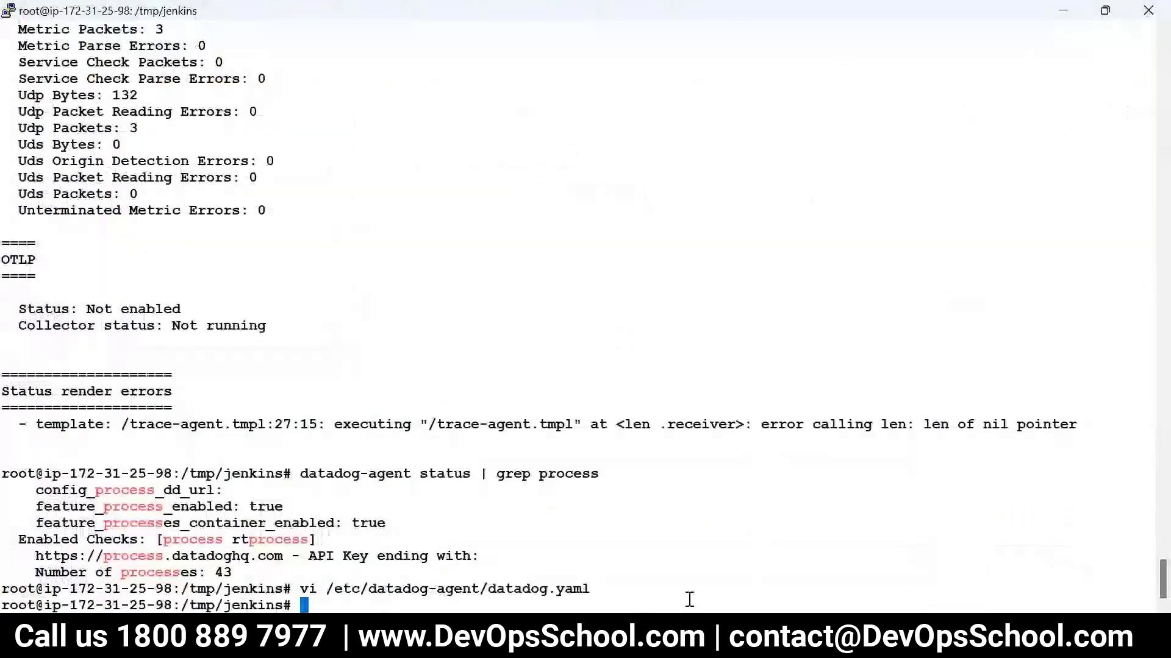
left_click(414, 475)
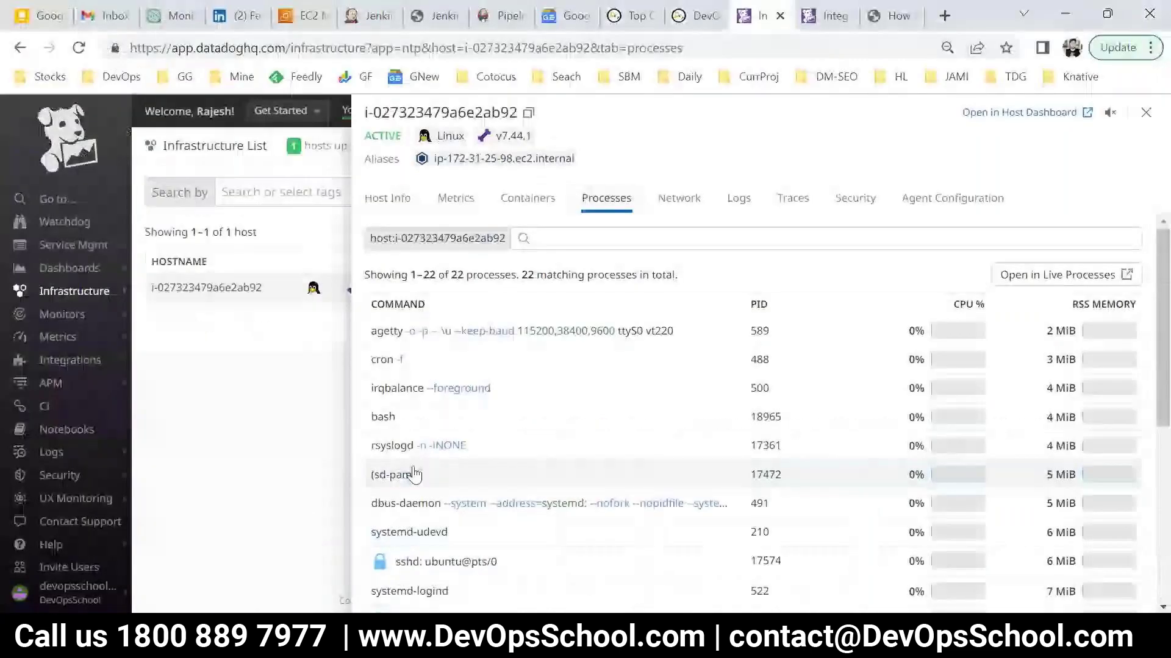
left_click(465, 208)
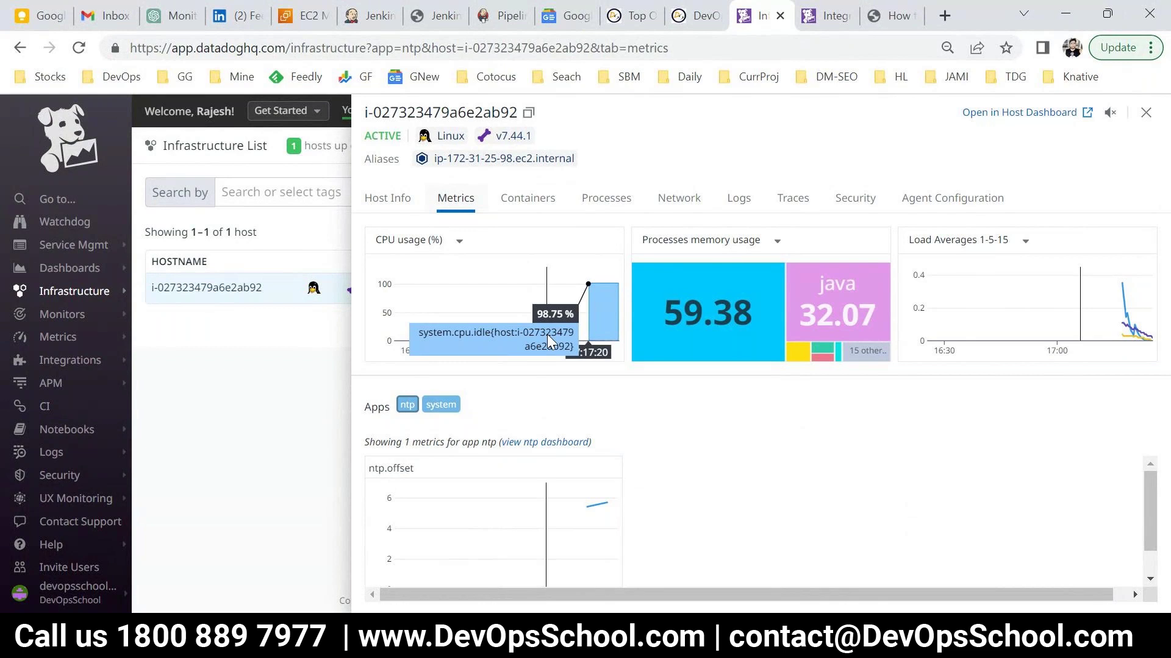
Close the host details and open the Integrations page.
left_click(258, 399)
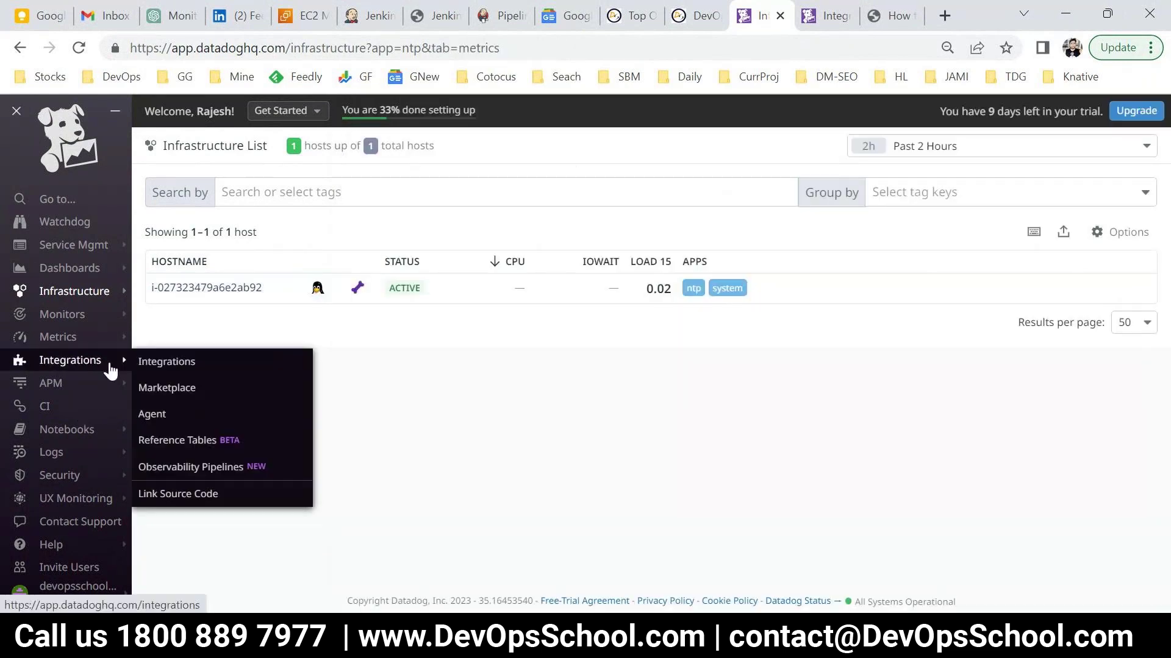
left_click(117, 364)
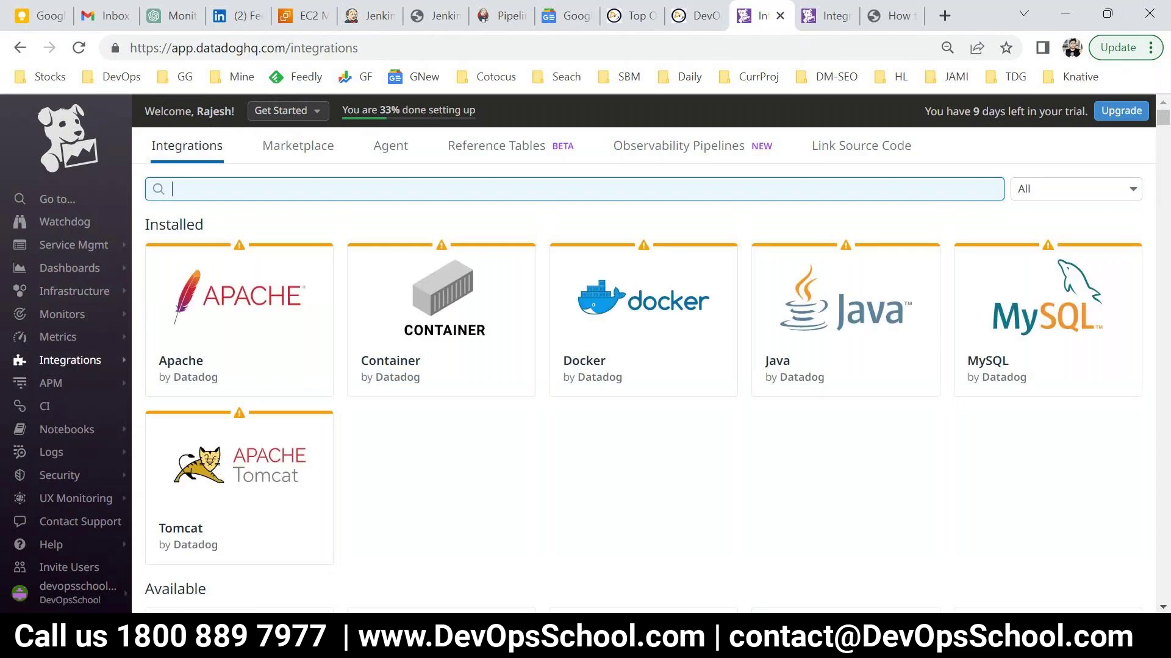
mouse_move(677, 645)
left_click(625, 516)
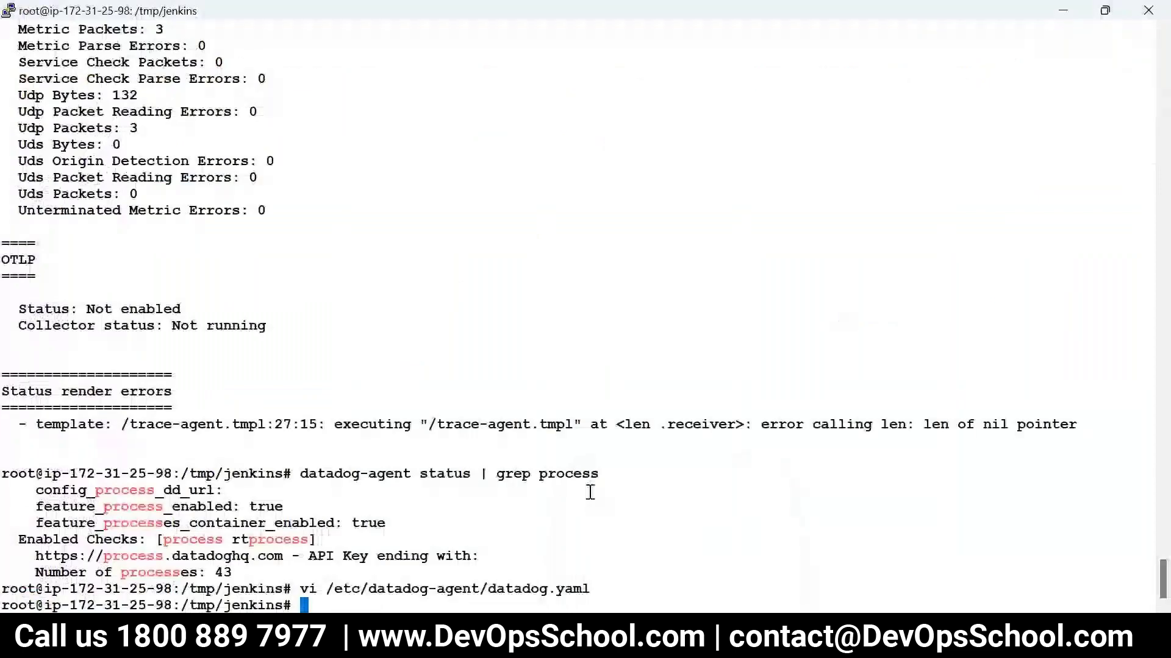
type("sa")
key("ctrl+l")
key("ctrl+c")
key("alt+Tab")
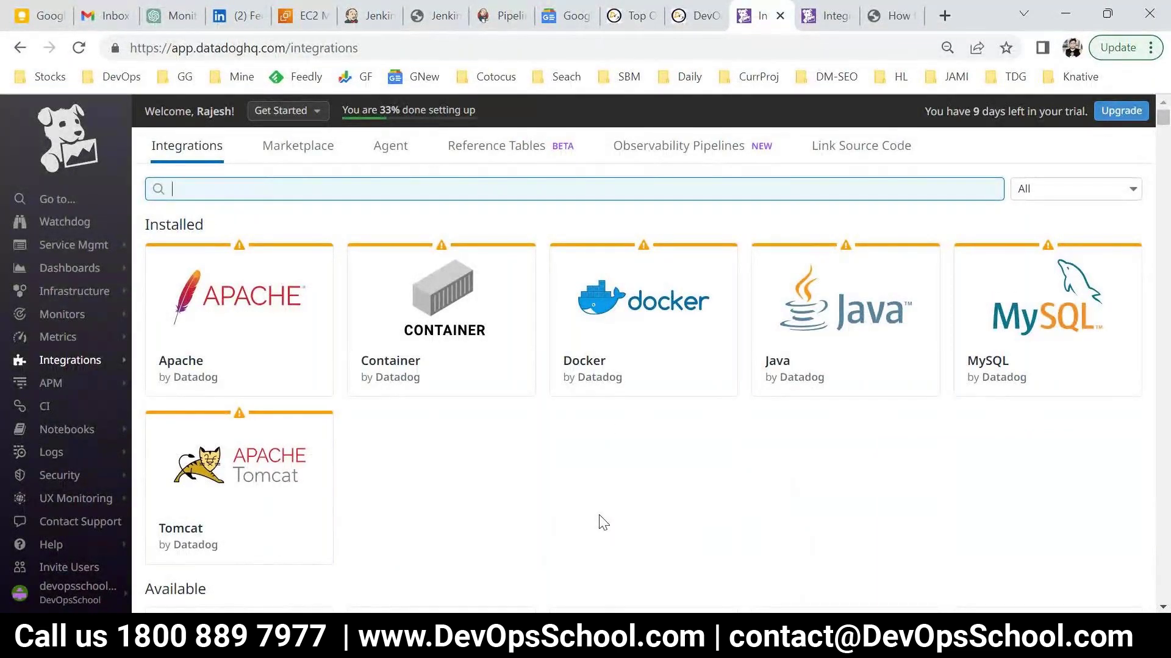
Open the Docker integration's configuration instructions, and switch to the terminal to check Docker is installed by running docker.
left_click(617, 316)
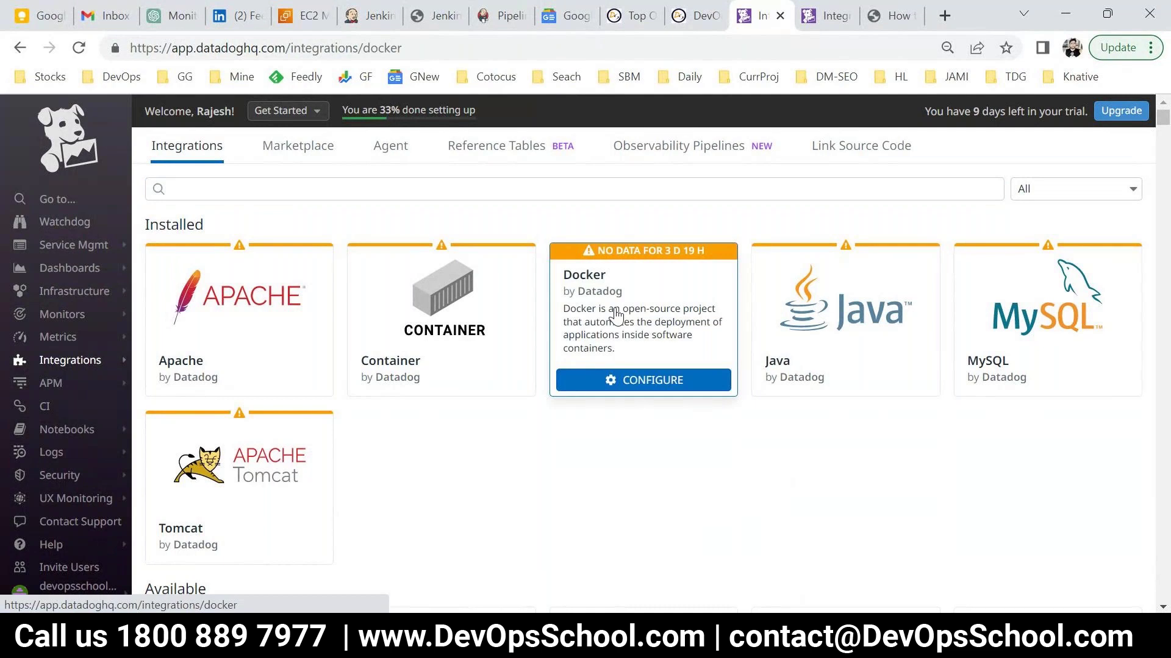
scroll(554, 384, "down", 5)
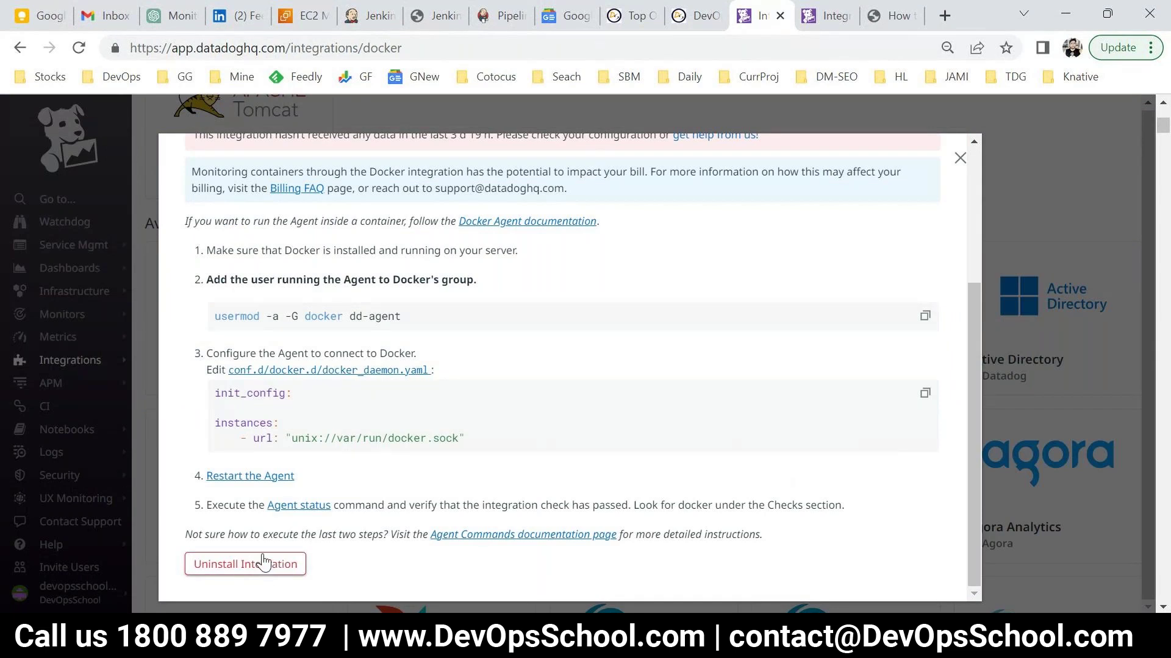
key("alt+Tab")
type("docker")
key("Return")
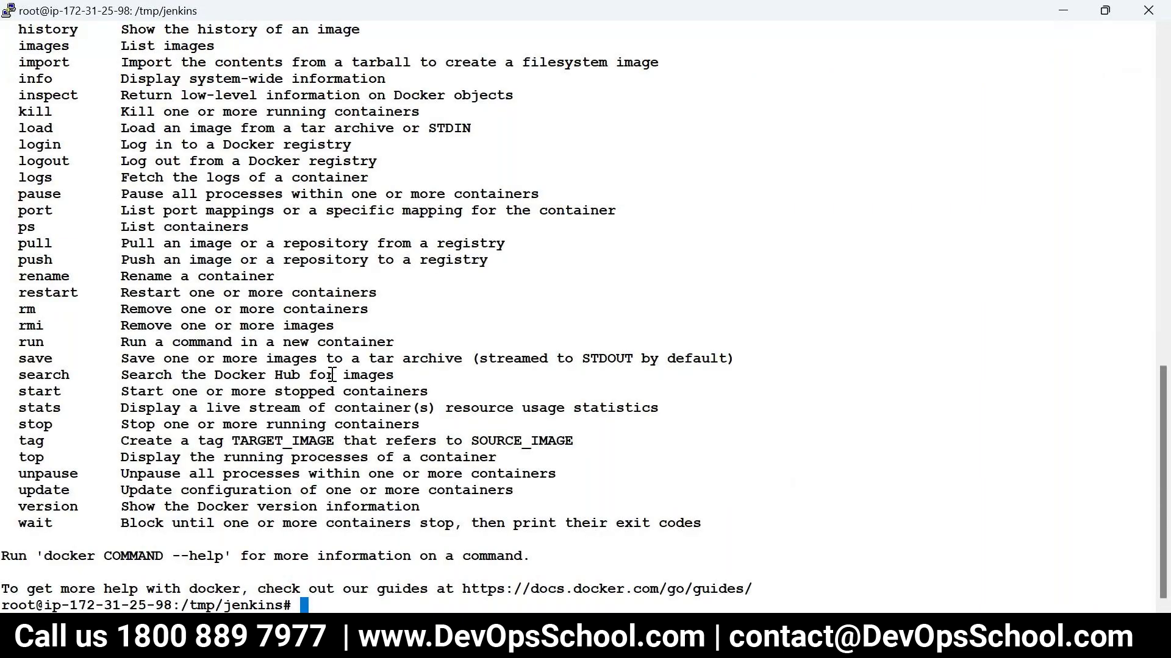
Copy the usermod command from the Docker instructions and try running it in the terminal to add dd-agent to the docker group.
key("alt+Tab")
left_click_drag(215, 316, 400, 317)
left_click_drag(518, 251, 234, 250)
left_click_drag(214, 317, 428, 312)
key("ctrl+c")
key("alt+Tab")
right_click(443, 230)
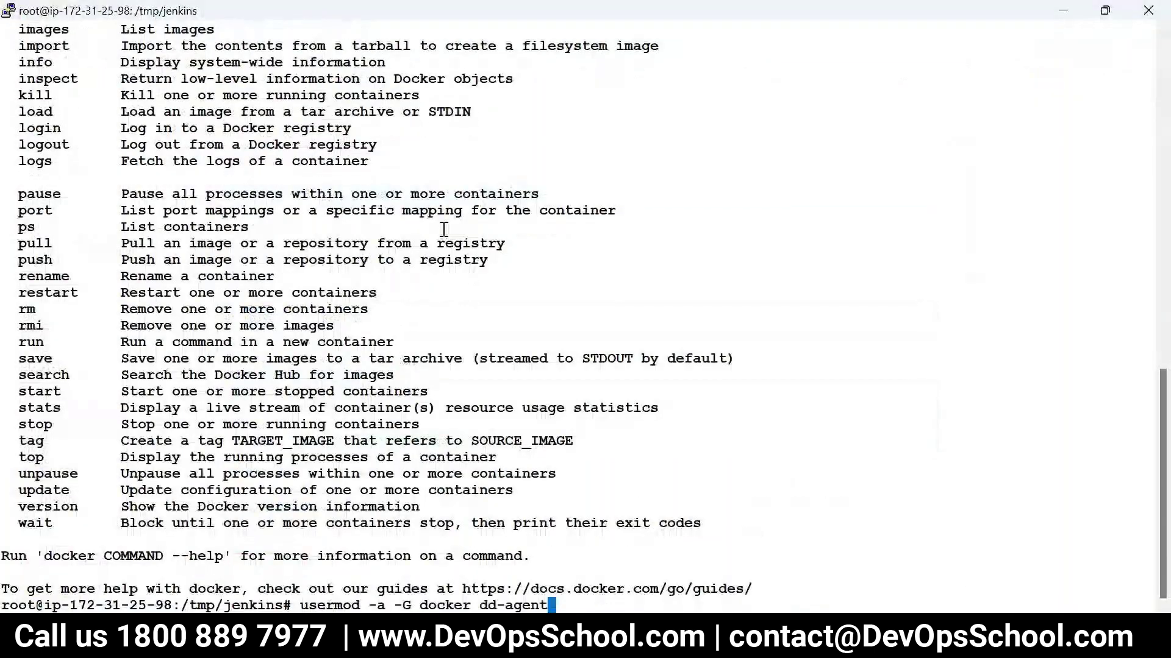
key("Return")
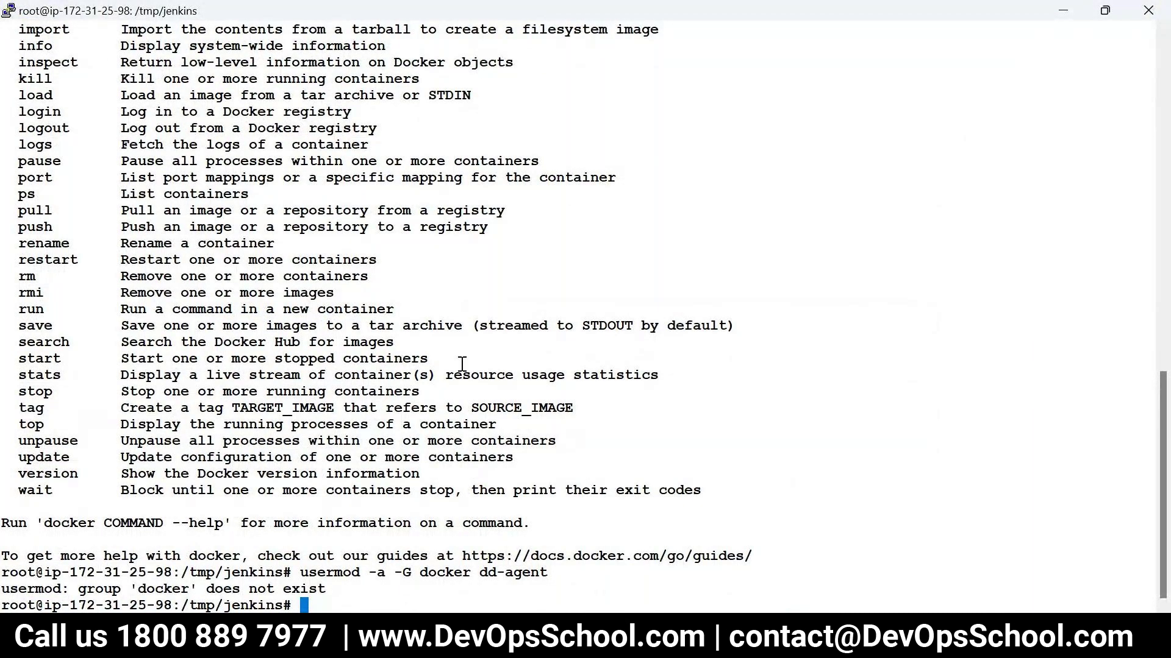
Clear the terminal and retry usermod -a -G docker dd-agent.
type("clear")
key("Return")
key("Up")
key("Up")
key("Return")
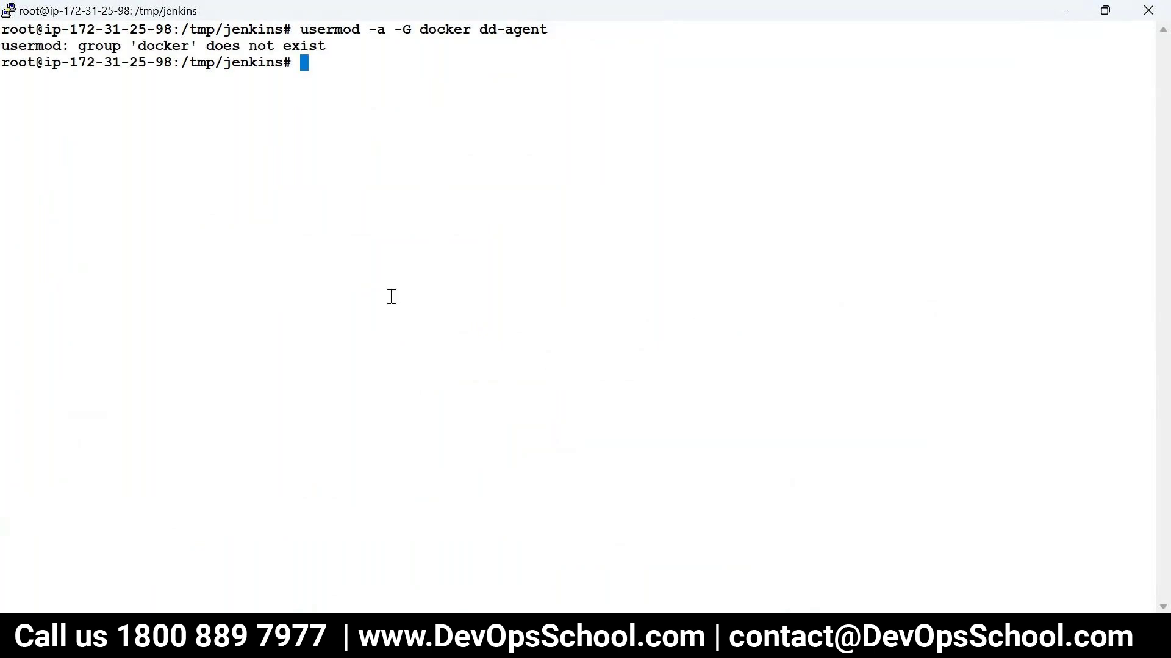
Switch to the browser and search Google in a new tab for "linux command to add group".
type("use")
key("BackSpace")
key("BackSpace")
key("BackSpace")
type("user")
left_click(452, 640)
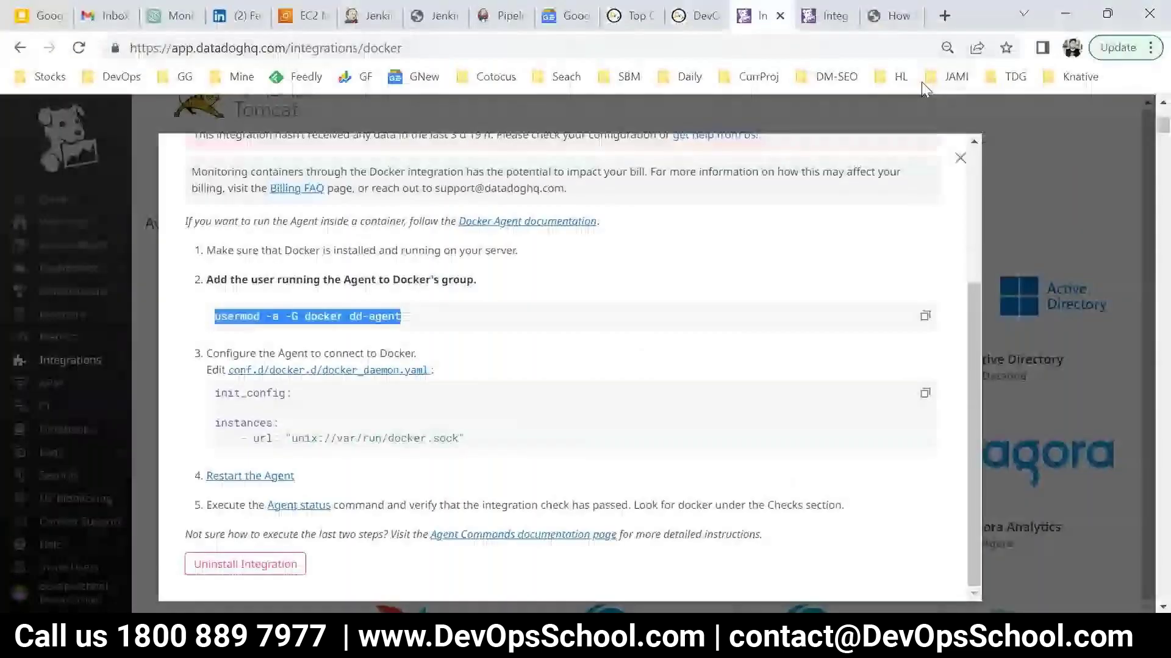
left_click(944, 15)
type("linu")
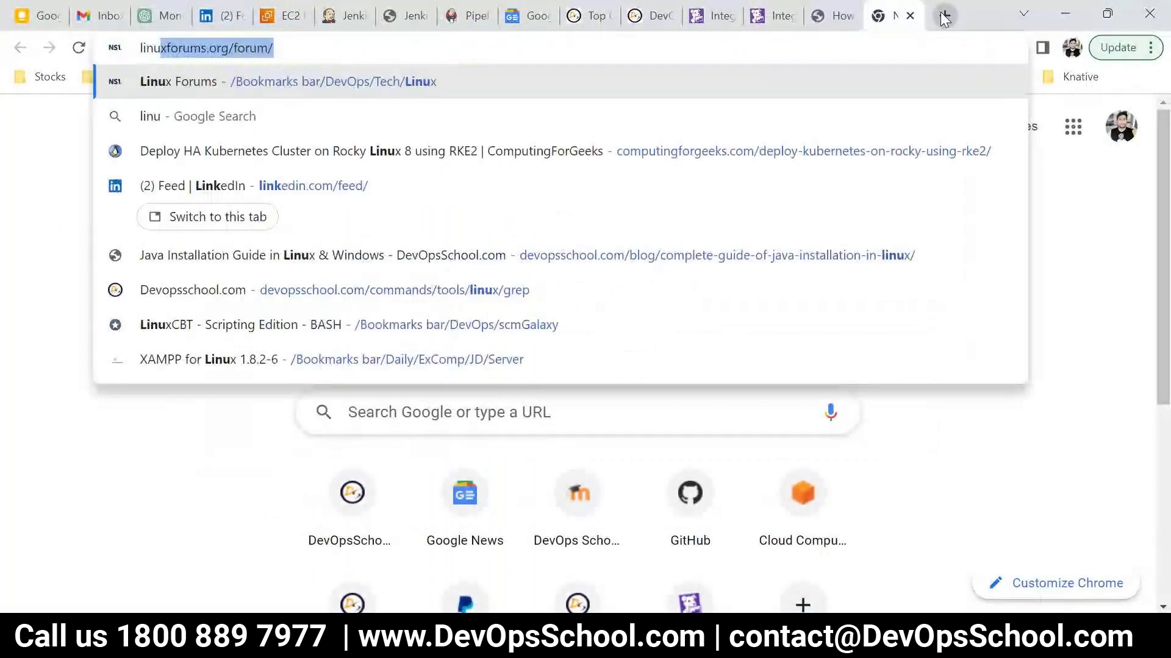
type("x command to add group")
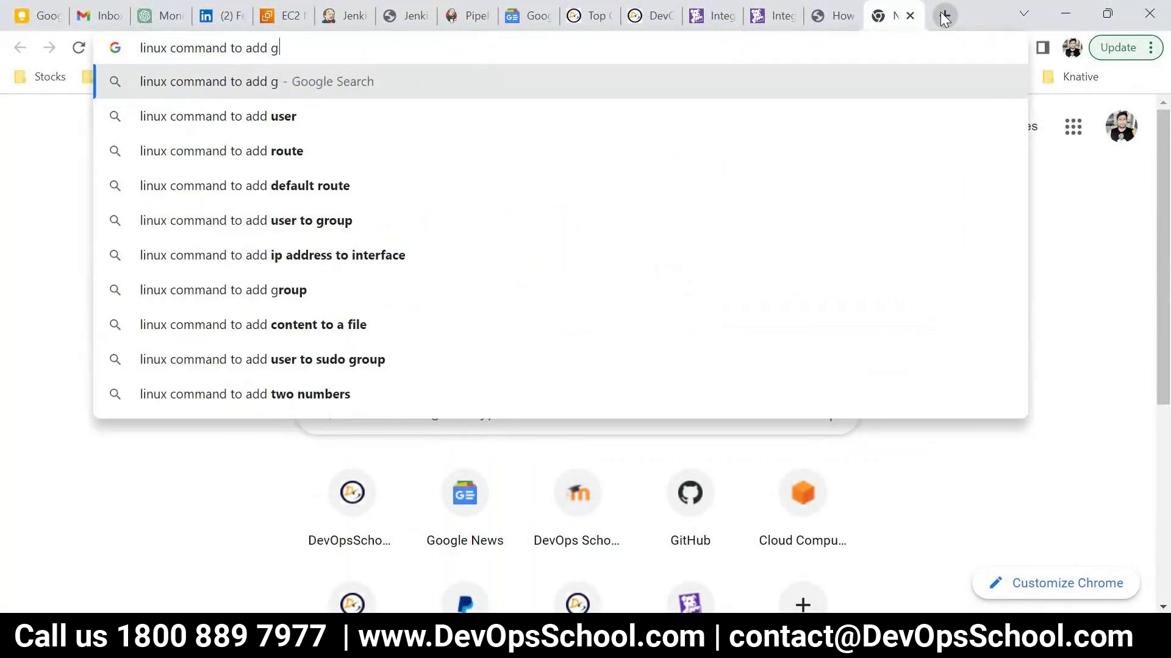
key("Return")
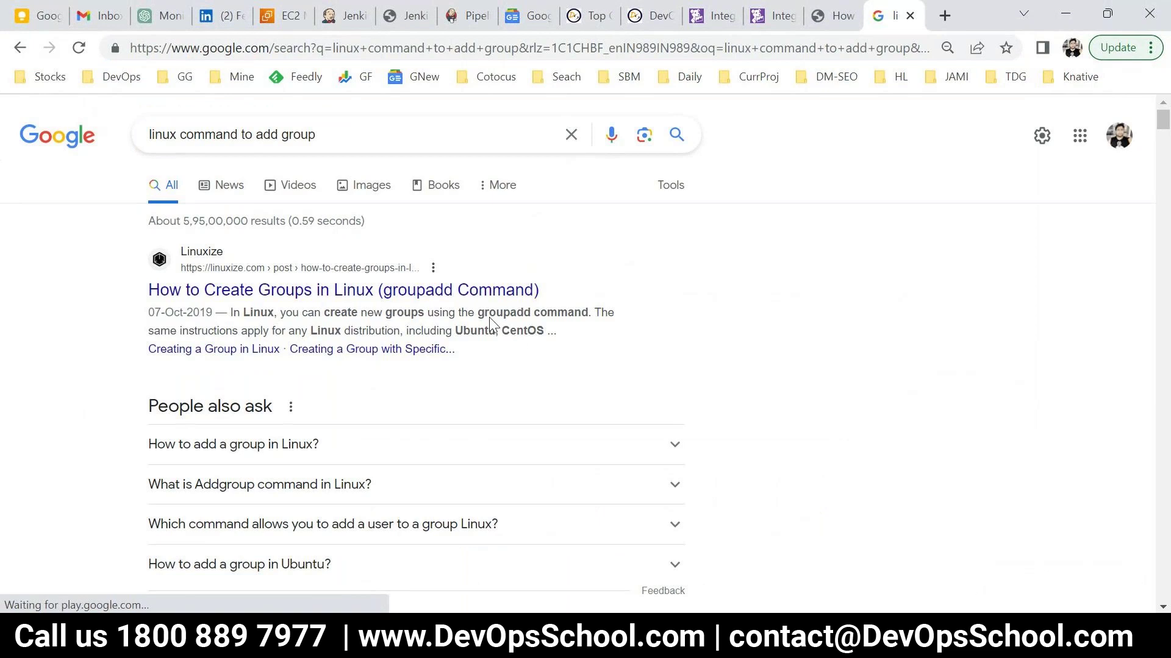
Switch to the terminal, create the docker group with groupadd docker, and rerun usermod -a -G docker dd-agent.
key("alt+Tab")
key("ctrl+c")
type("groupadd docker")
key("Return")
key("Up")
key("Up")
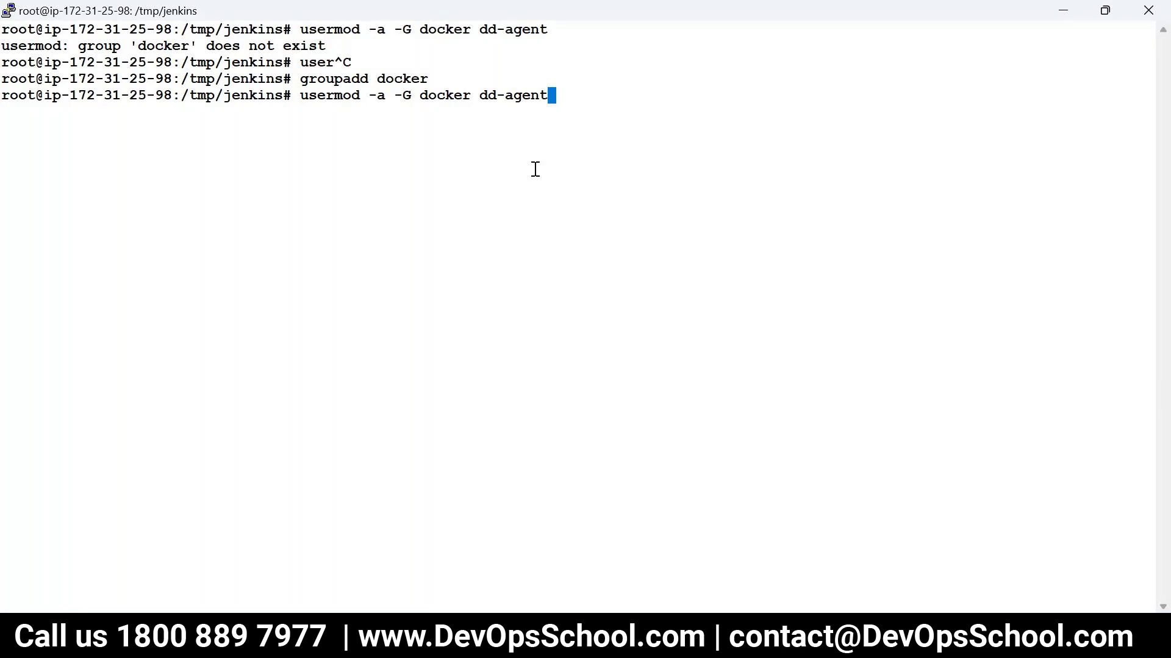
key("Return")
Return to the Docker integration instructions in Datadog and read the step on configuring the Agent to connect to Docker.
key("alt+Tab")
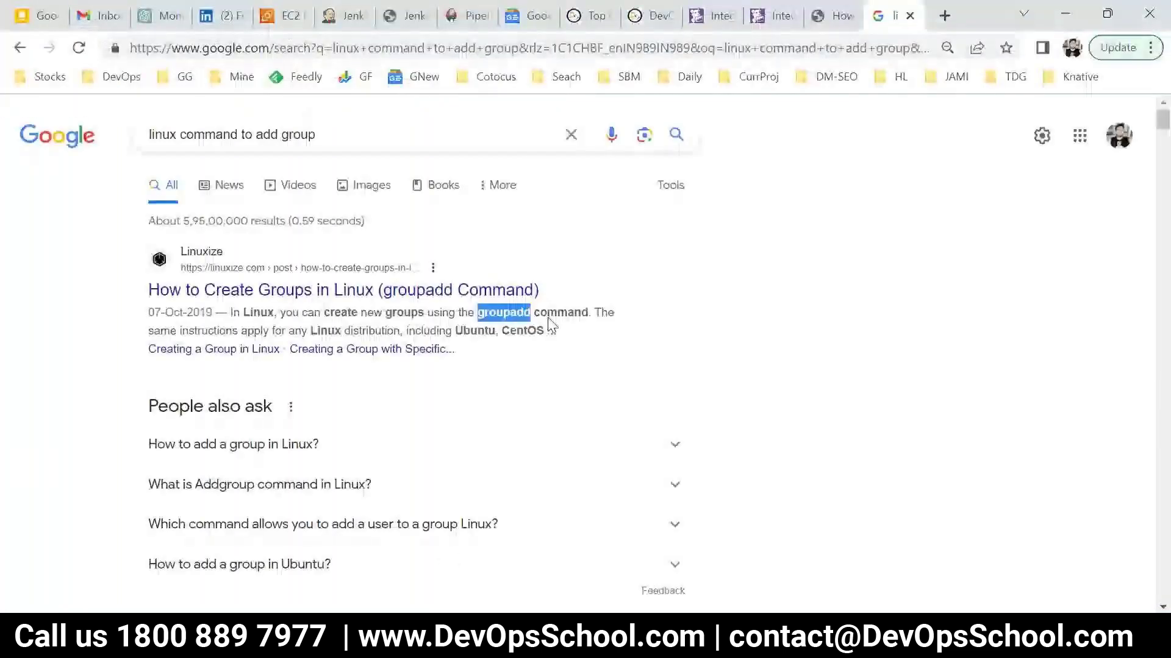
key("ctrl+shift+Tab")
key("ctrl+shift+Tab")
key("ctrl+shift+Tab")
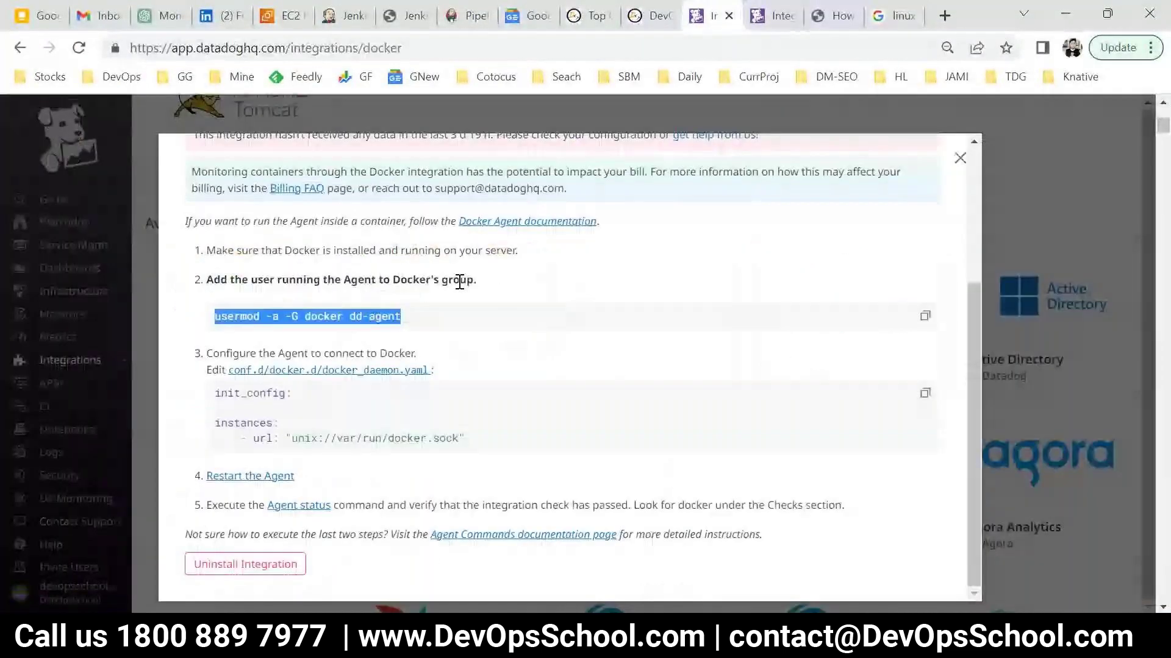
left_click_drag(195, 354, 465, 449)
left_click(465, 449)
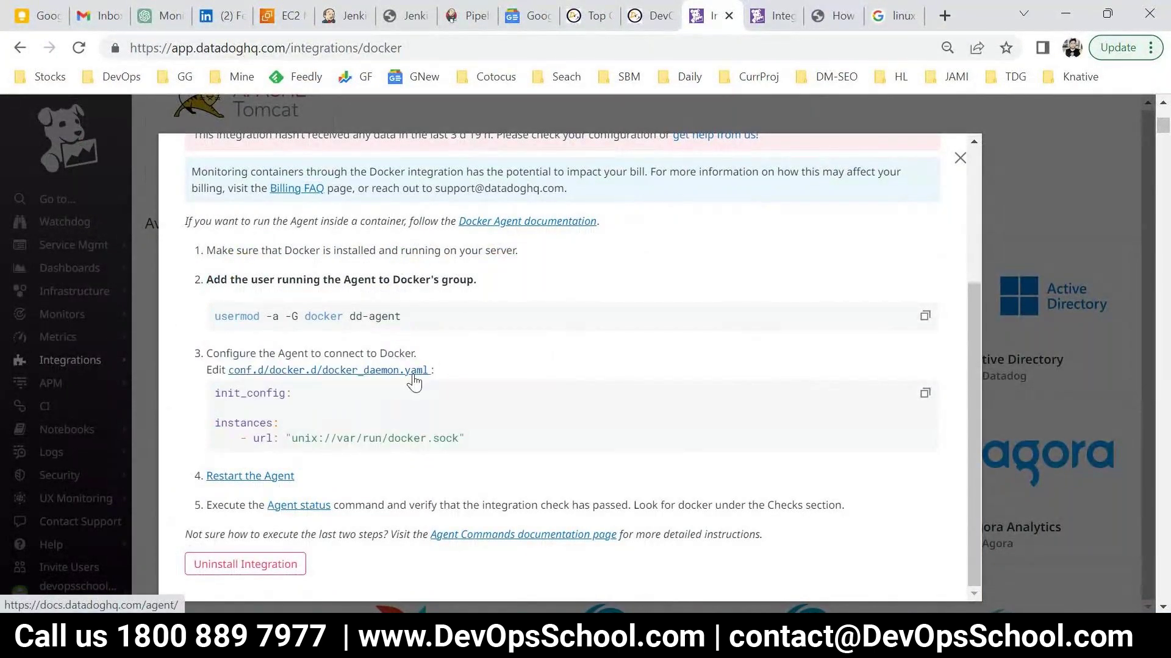
Clear the terminal, change to /etc/datadog-agent/conf.d/docker.d/ after checking the path in the Docker instructions, and list its files.
key("alt+Tab")
type("clear")
key("Return")
type("cd /etc/datadog-agent/co")
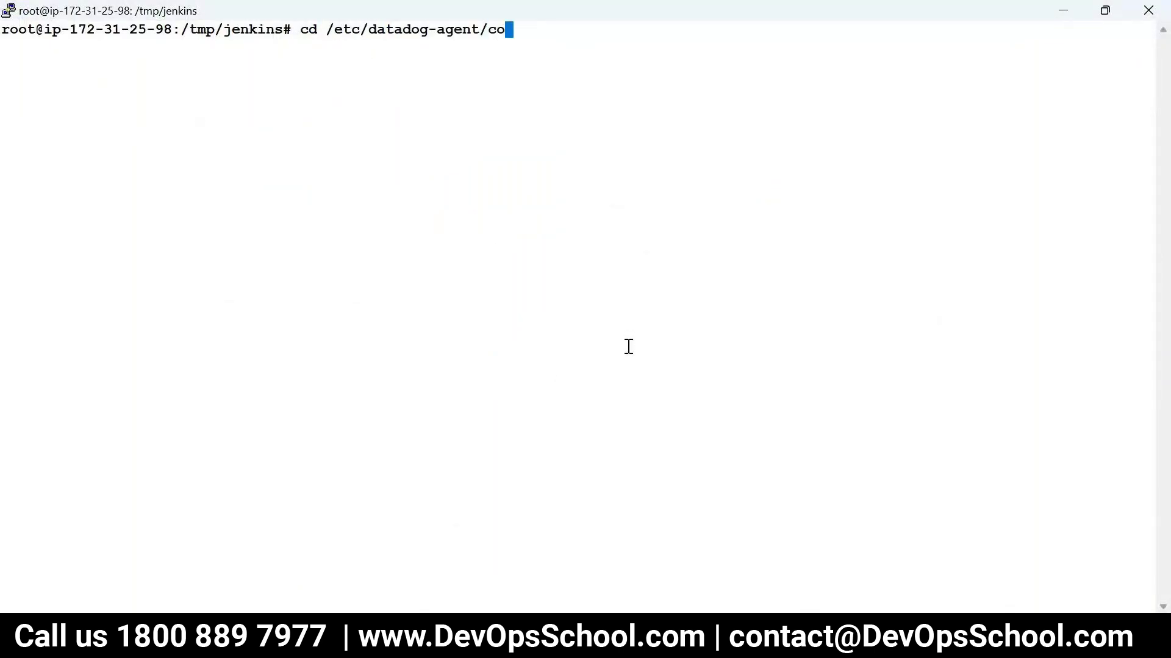
type("nf.d/docker.d/")
key("alt+Tab")
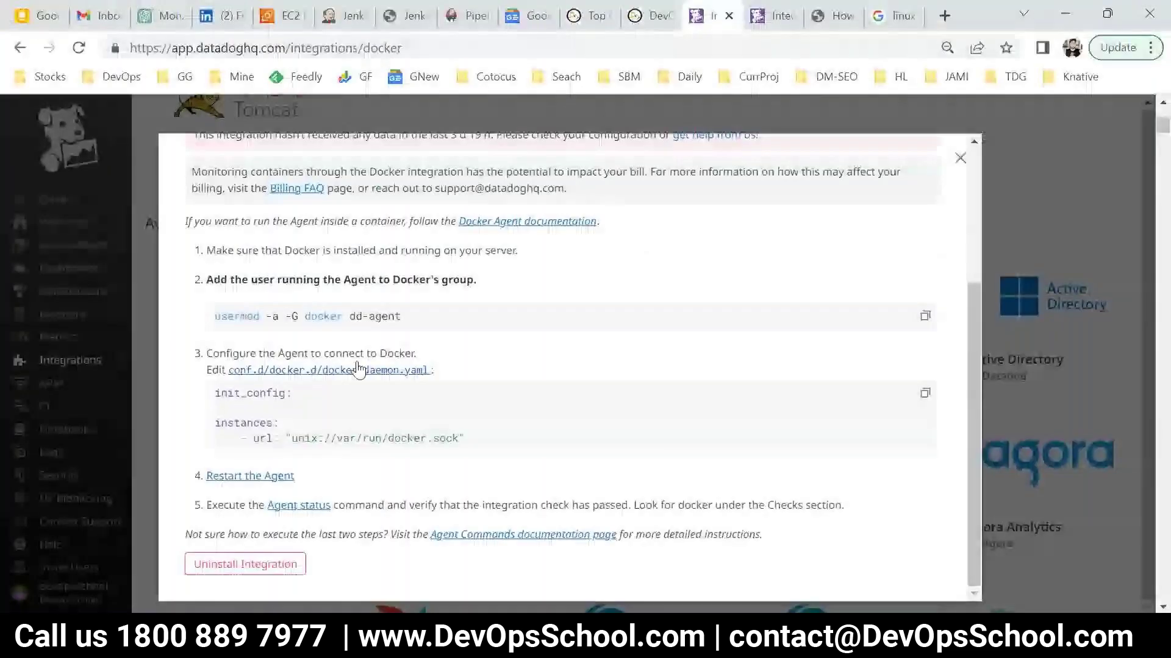
left_click_drag(452, 370, 230, 369)
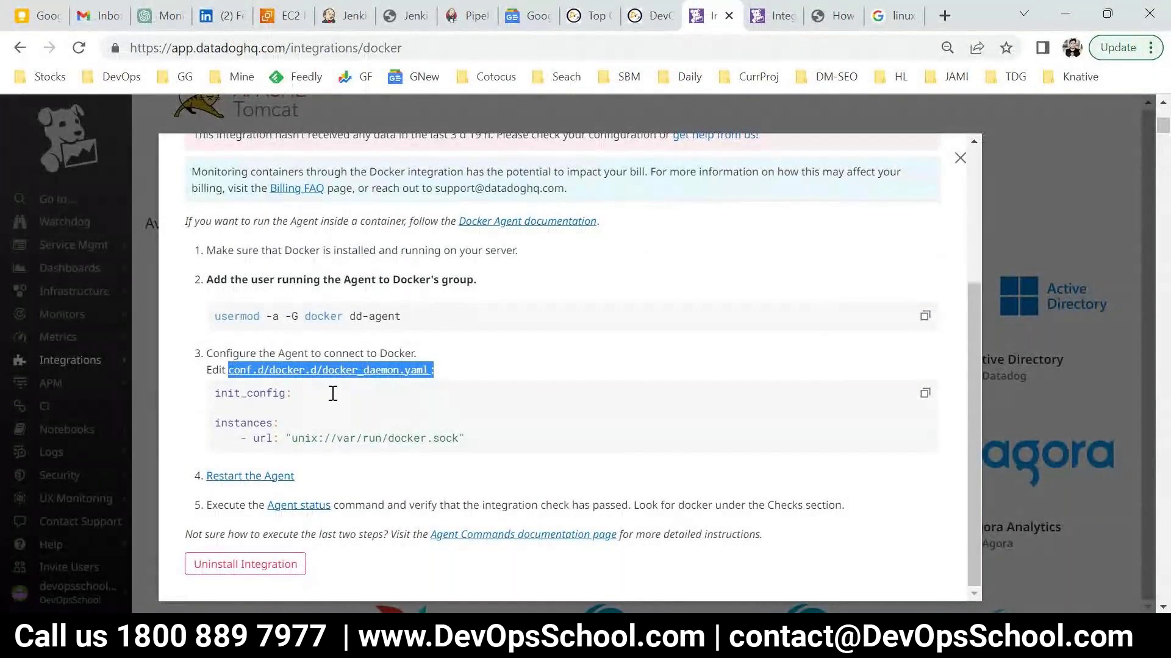
key("alt+Tab")
type("ls")
key("Return")
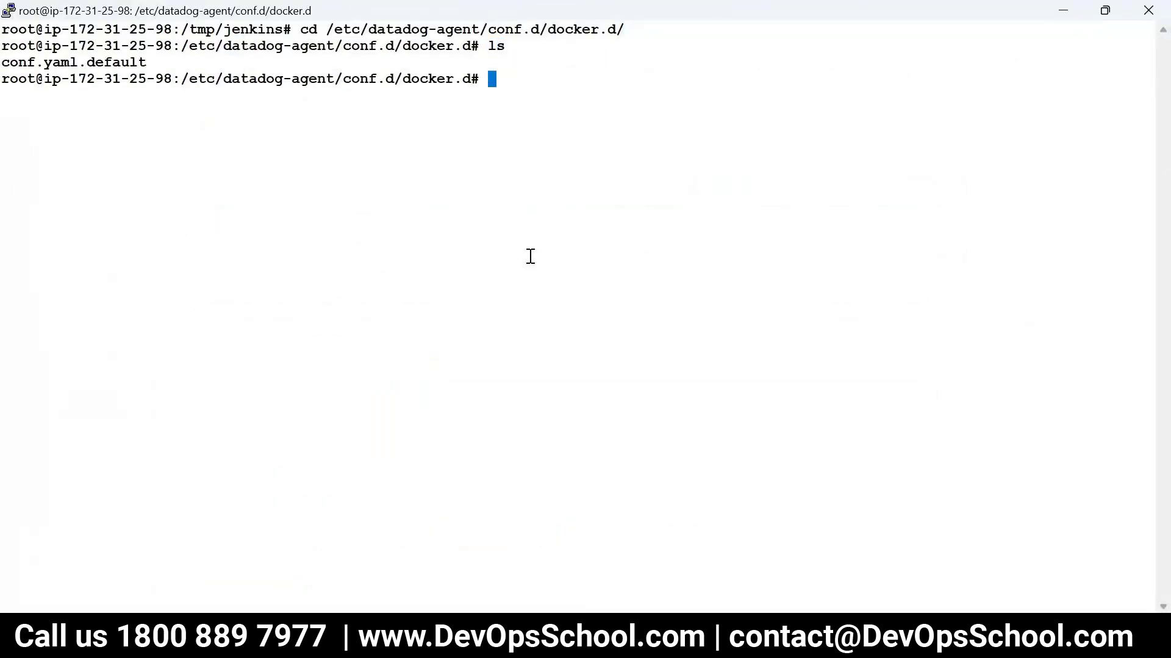
Copy conf.yaml.default to conf.yaml in the docker.d directory and list the files.
double_click(58, 62)
type("cp")
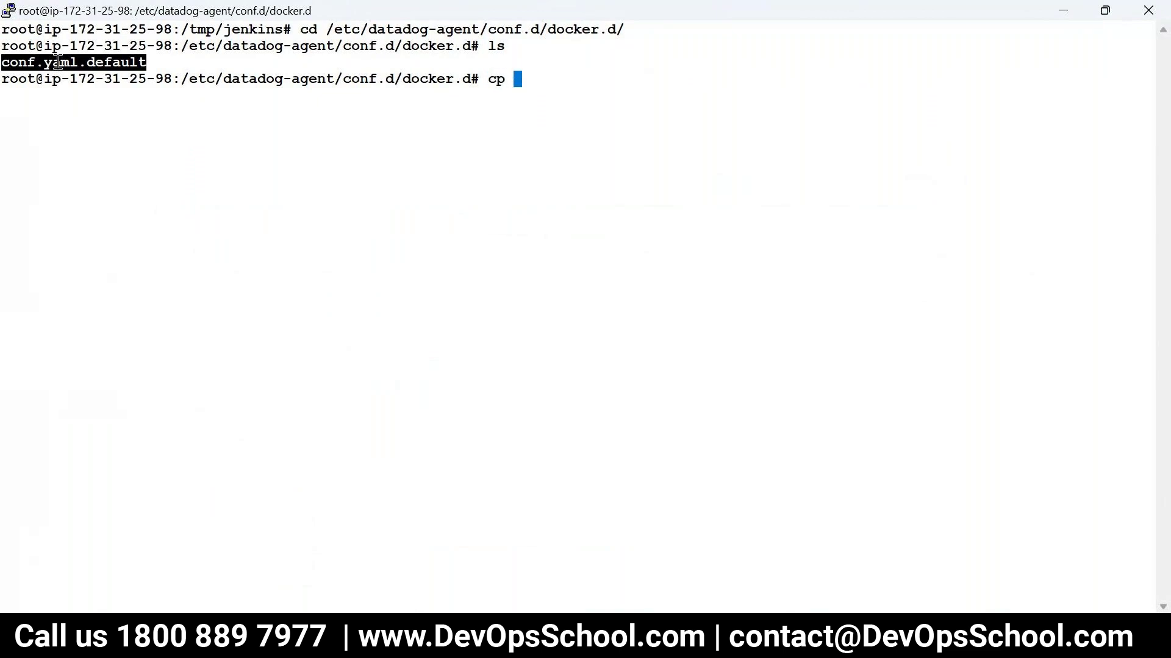
right_click(269, 199)
right_click(269, 198)
key("BackSpace")
key("BackSpace")
key("BackSpace")
key("BackSpace")
key("BackSpace")
key("BackSpace")
key("BackSpace")
key("BackSpace")
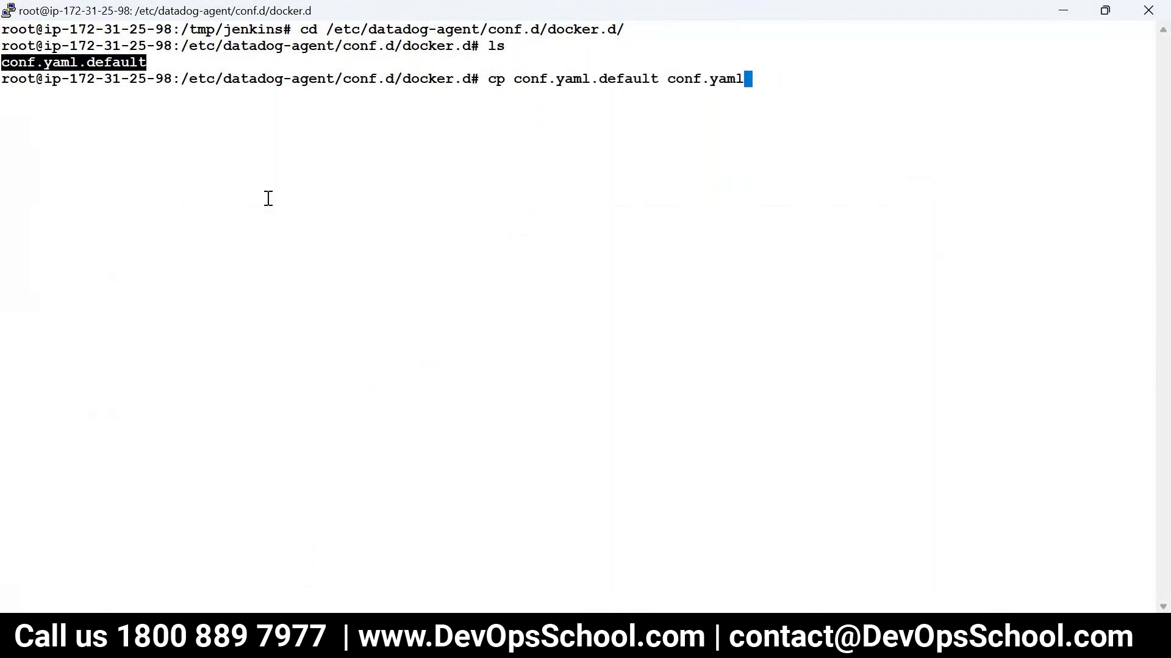
key("Return")
type("ls")
key("Return")
Open conf.yaml in vi and enter insert mode at the end of the dash line under instances.
double_click(48, 115)
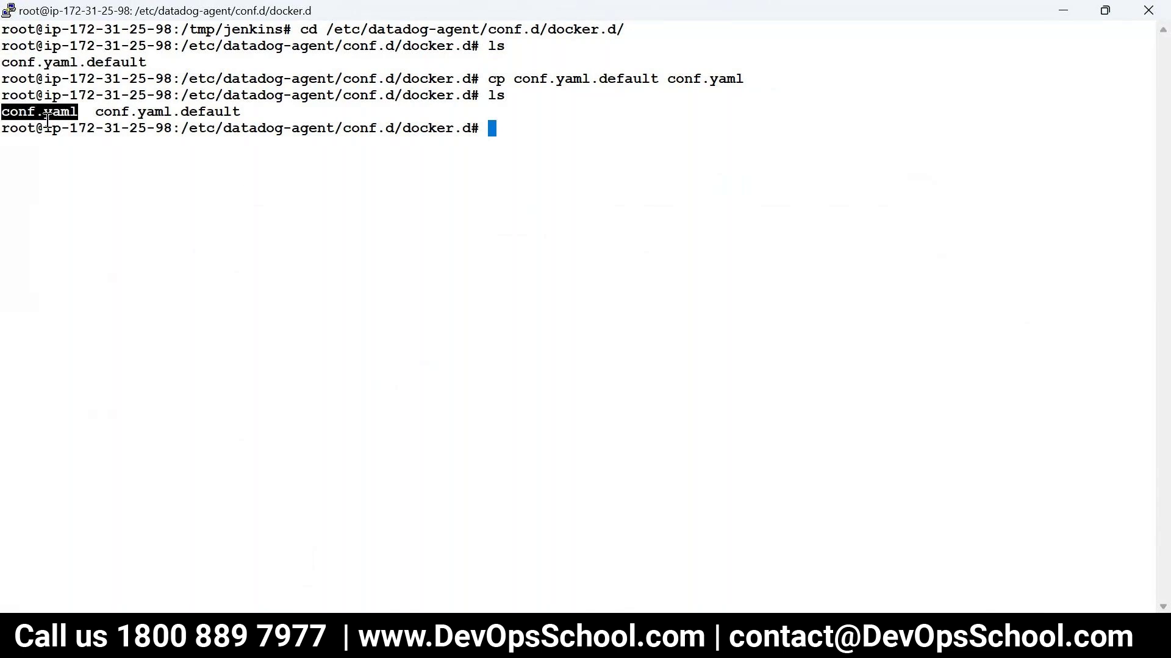
type("vi")
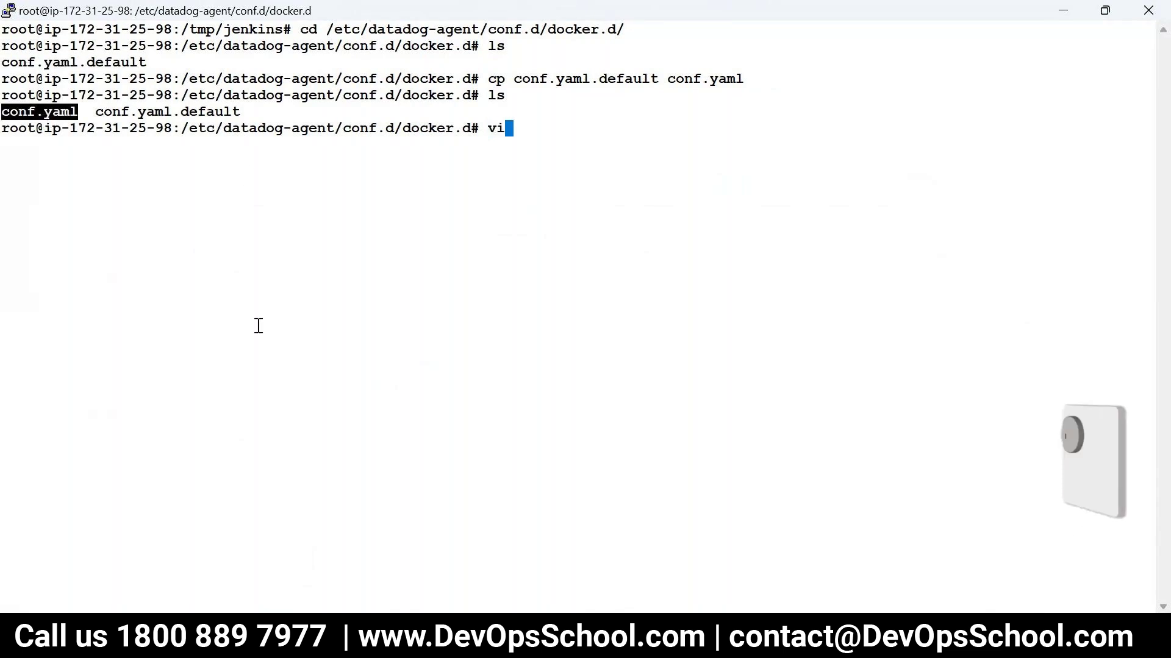
right_click(668, 336)
key("Return")
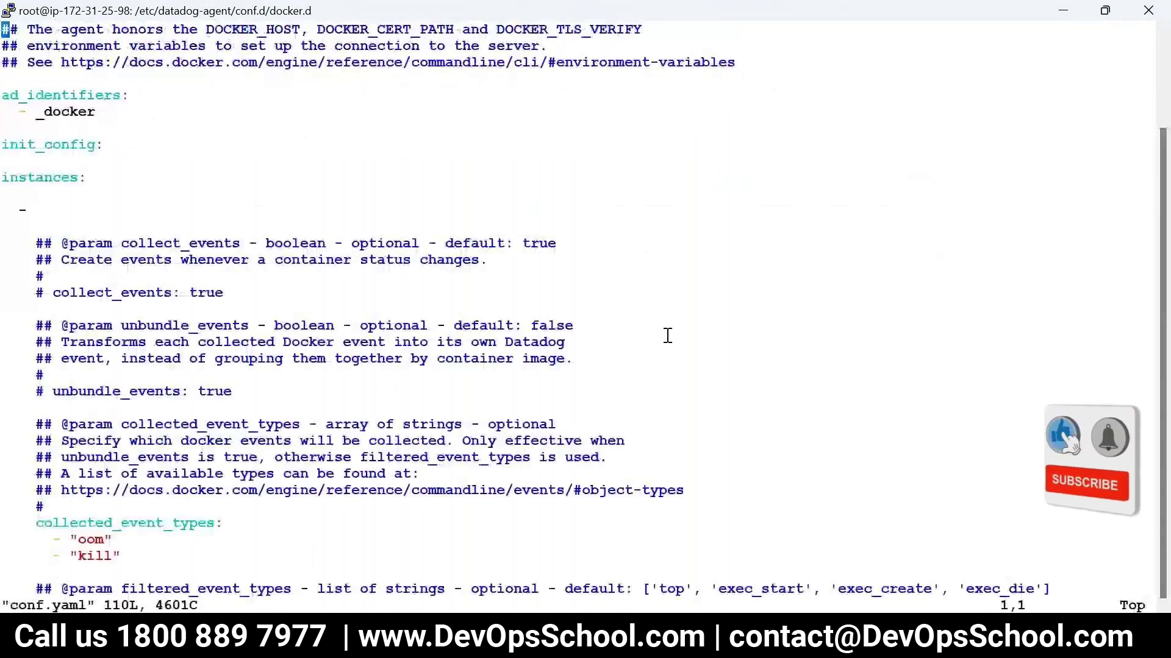
key("Down")
key("Down")
key("Down")
key("Down")
key("Down")
key("Down")
key("Down")
key("Down")
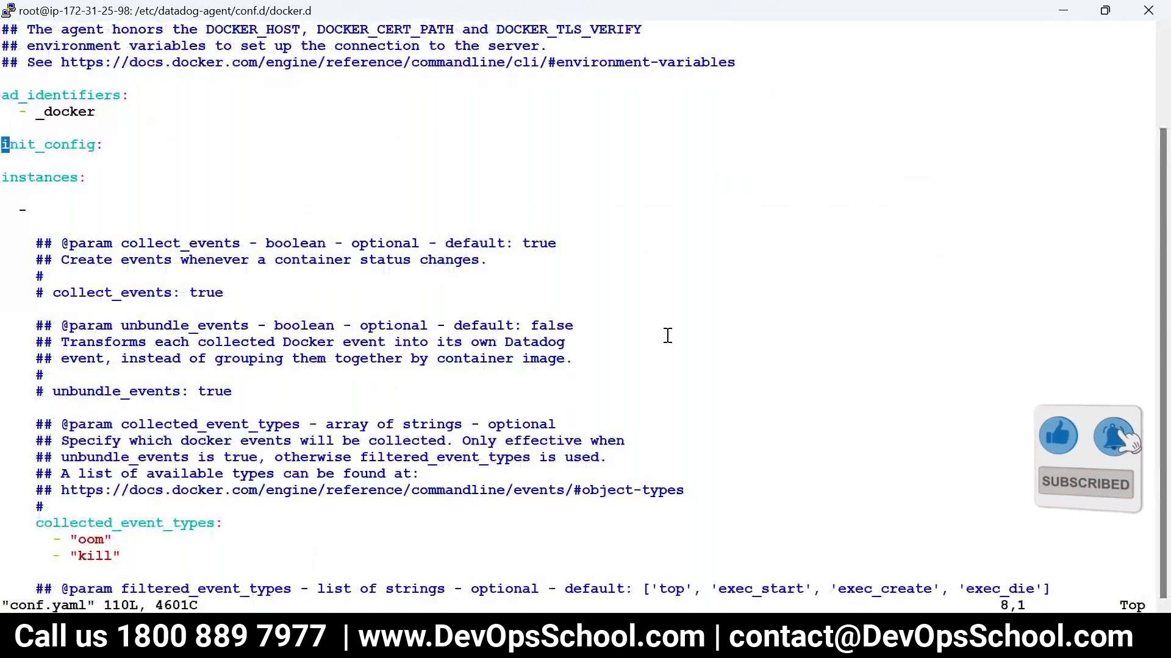
key("Down")
key("A")
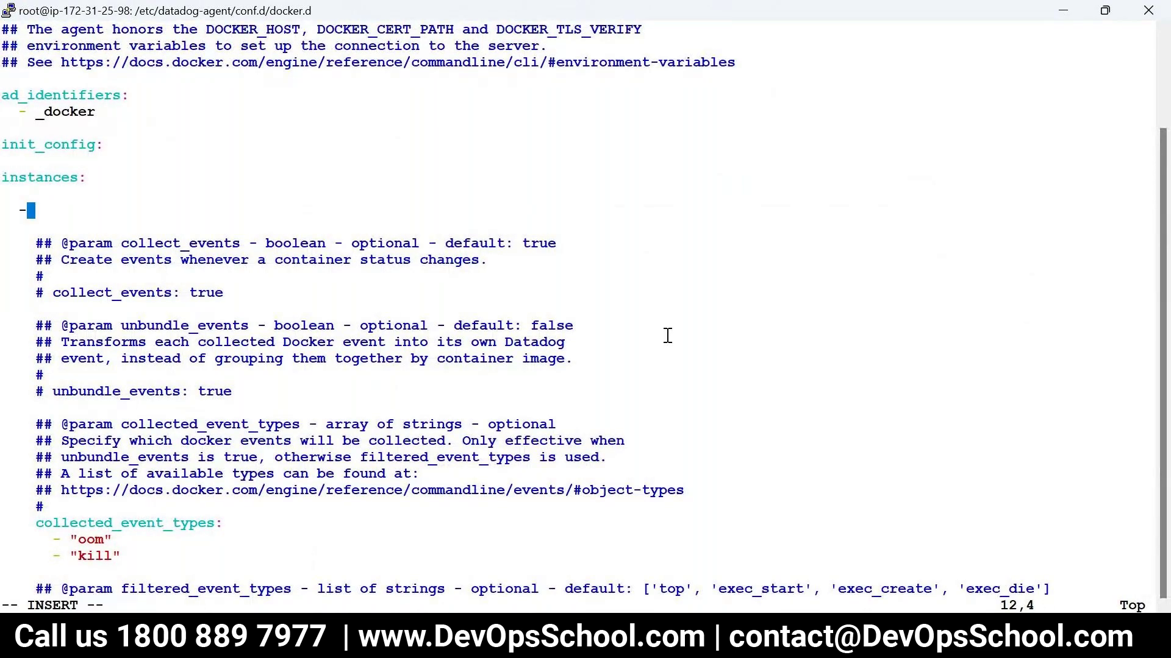
Copy "unix://var/run/docker.sock" from the Docker instructions into the dash entry under instances, and write conf.yaml and quit vi.
key("alt+Tab")
left_click_drag(213, 390, 289, 439)
left_click(478, 447)
right_click(290, 439)
left_click(334, 299)
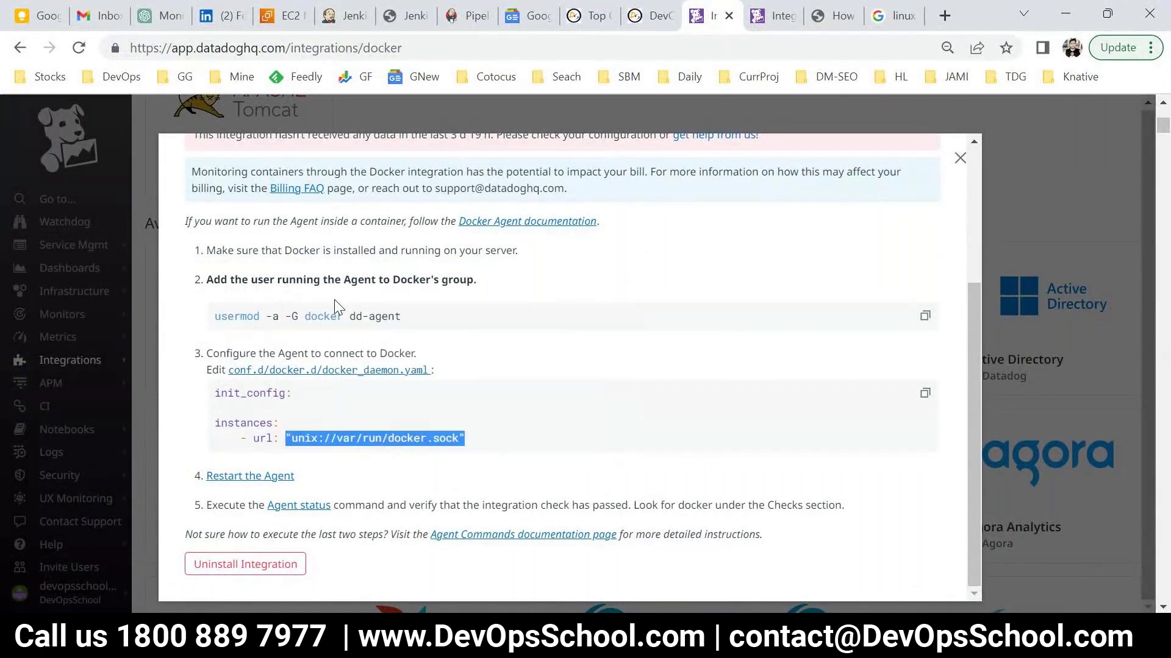
key("alt+Tab")
right_click(359, 178)
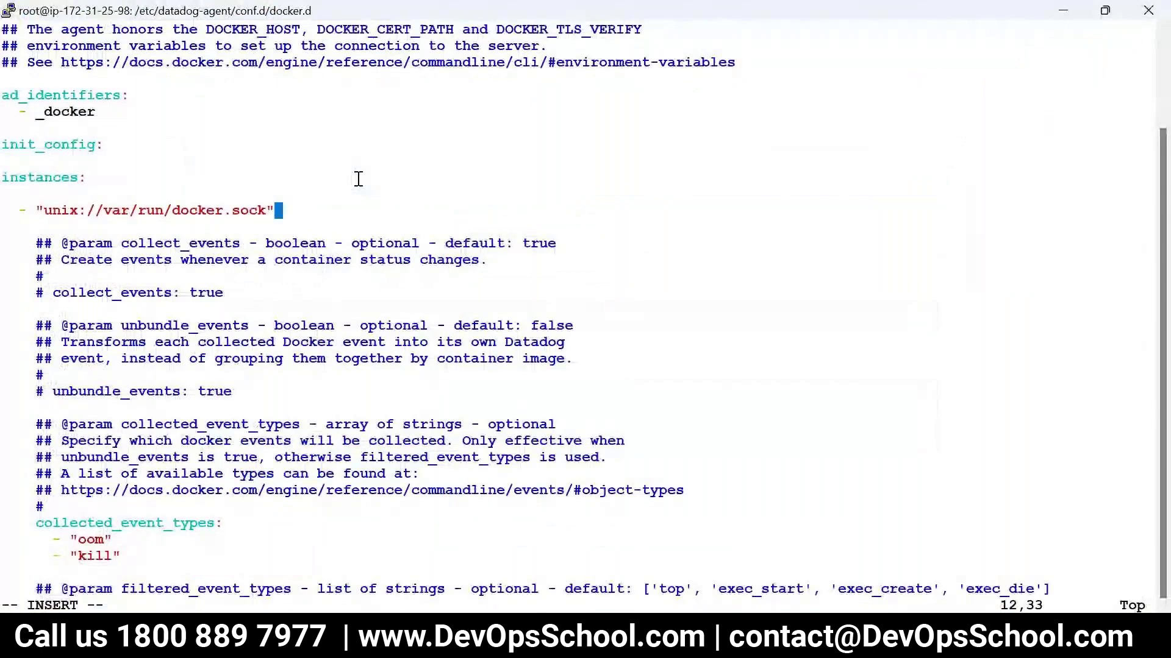
key("Escape")
type(":wq")
key("Return")
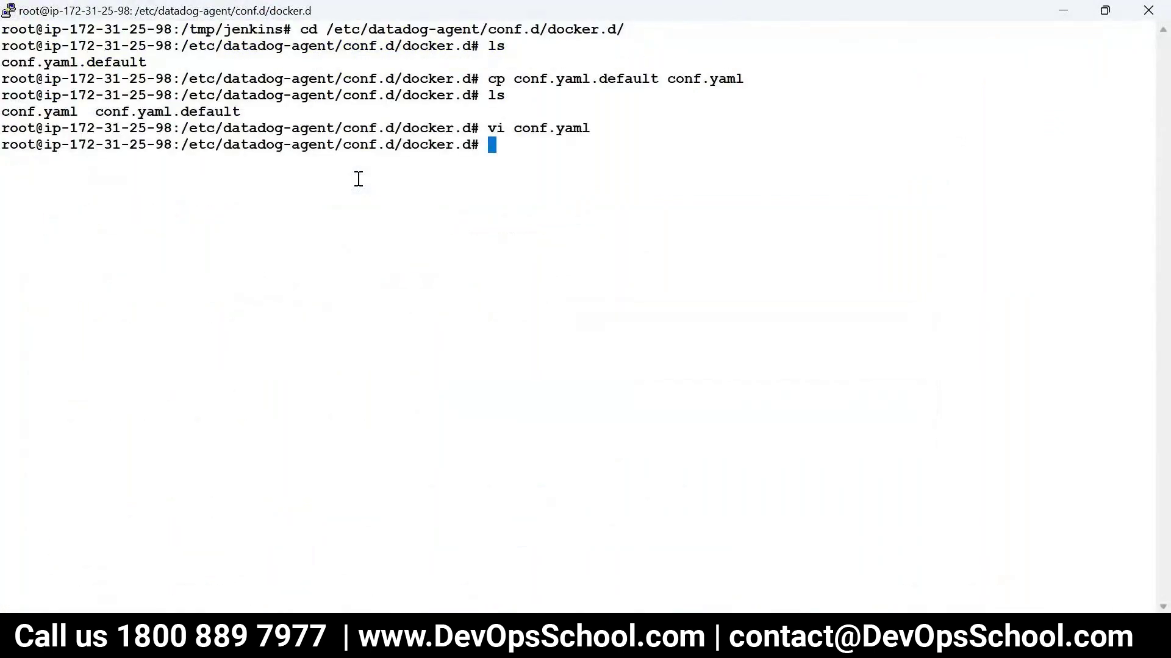
Restart the Datadog agent with systemctl restart datadog-agent.
type("systemc")
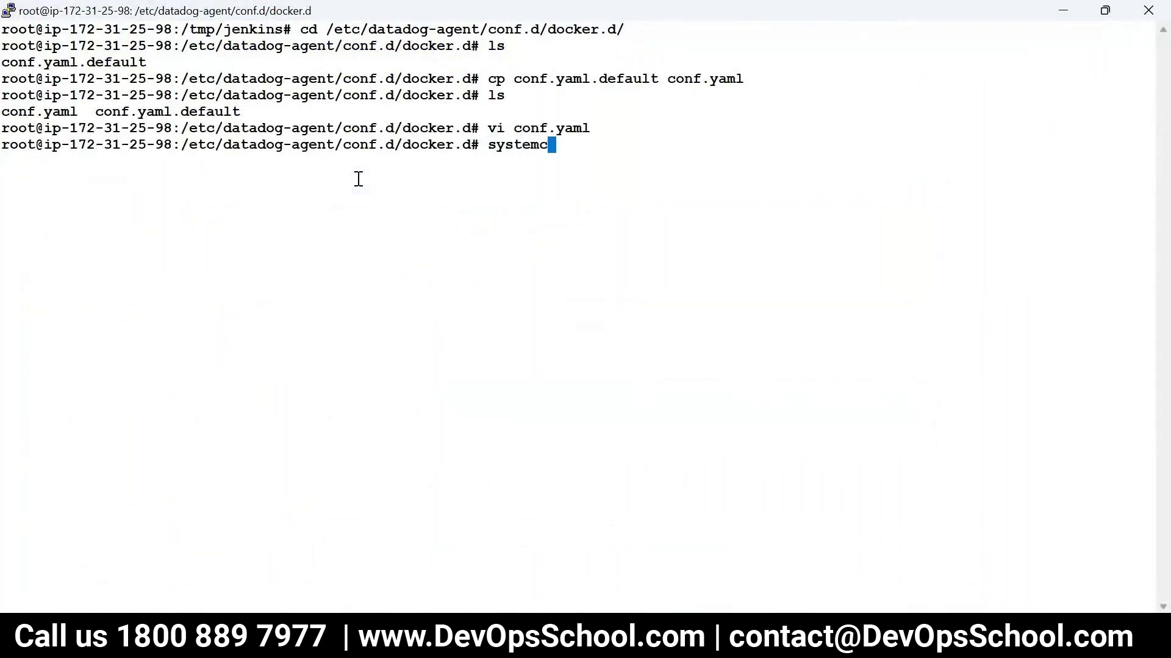
type("tl restart datad")
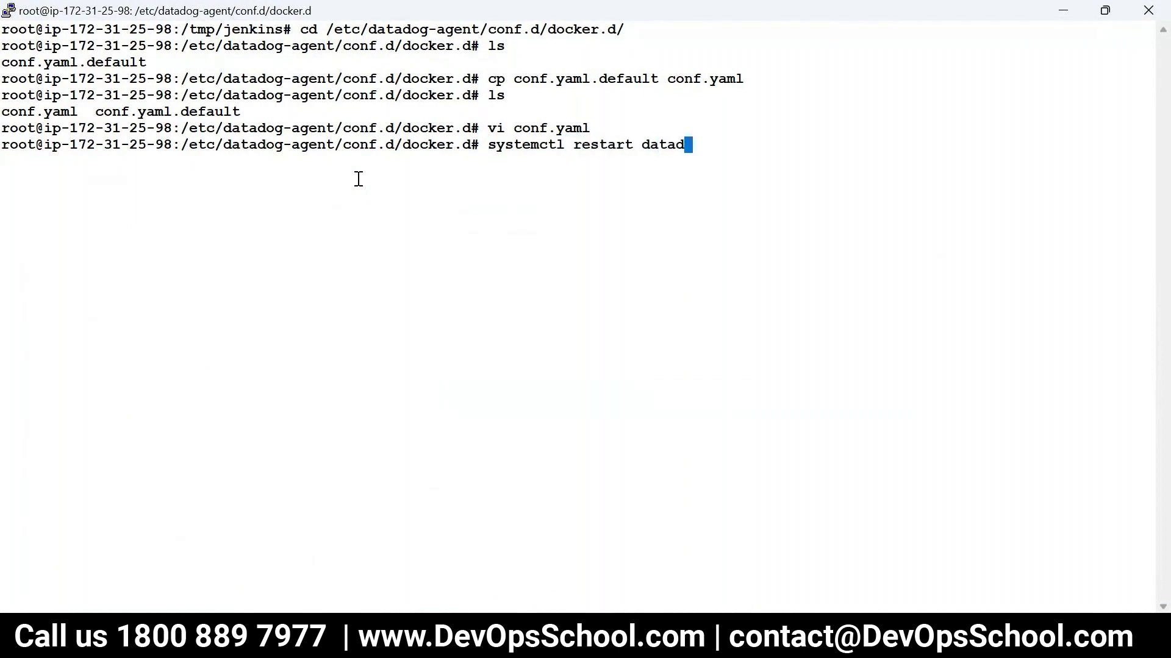
type("og-agent")
key("Return")
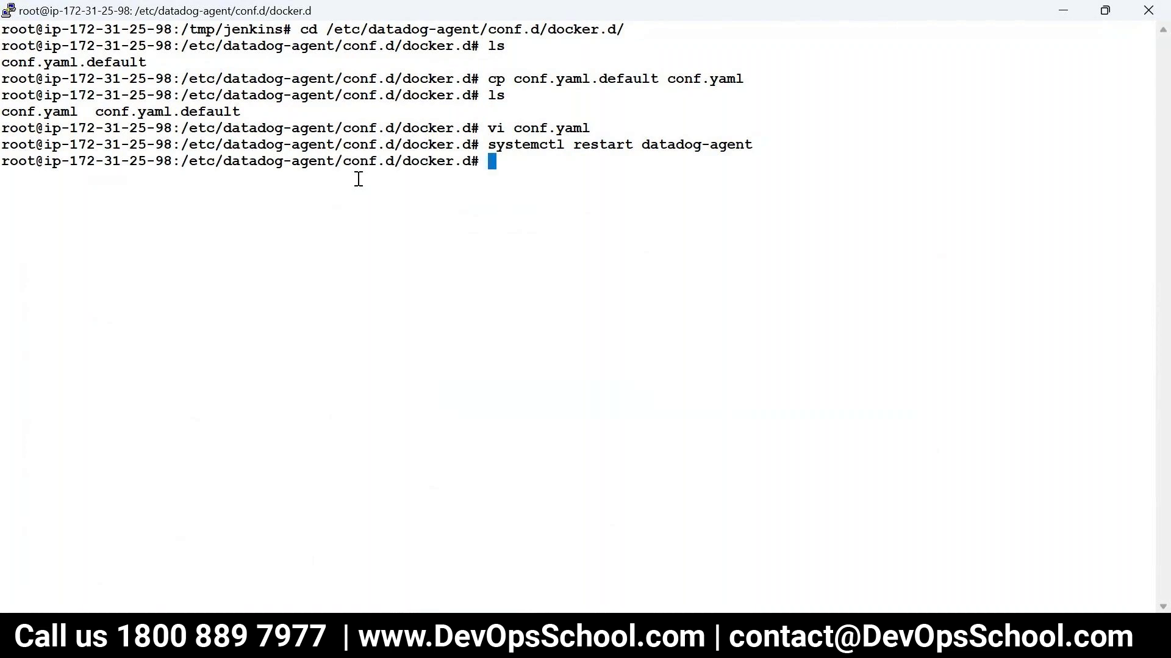
Request the agent's full status report with datadog-agent status.
key("Up")
key("ctrl+c")
type("datadog")
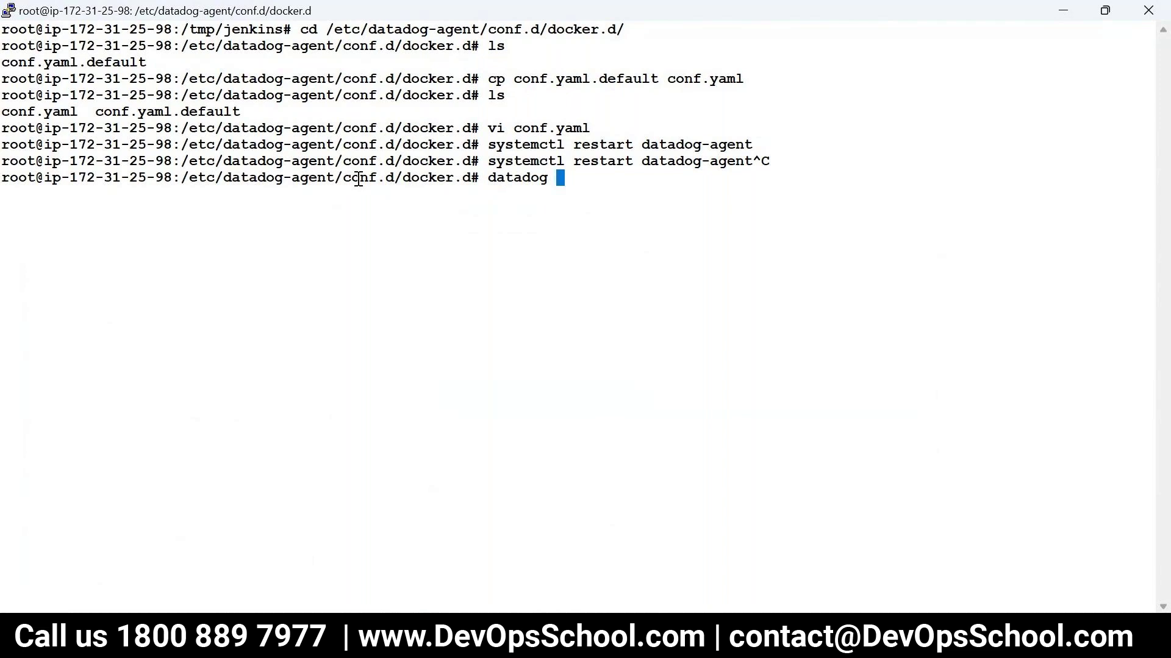
key("BackSpace")
type("-agent status")
key("Return")
Examine the agent status report, including its metadata, process agent, transaction and API key sections.
scroll(152, 457, "up", 20)
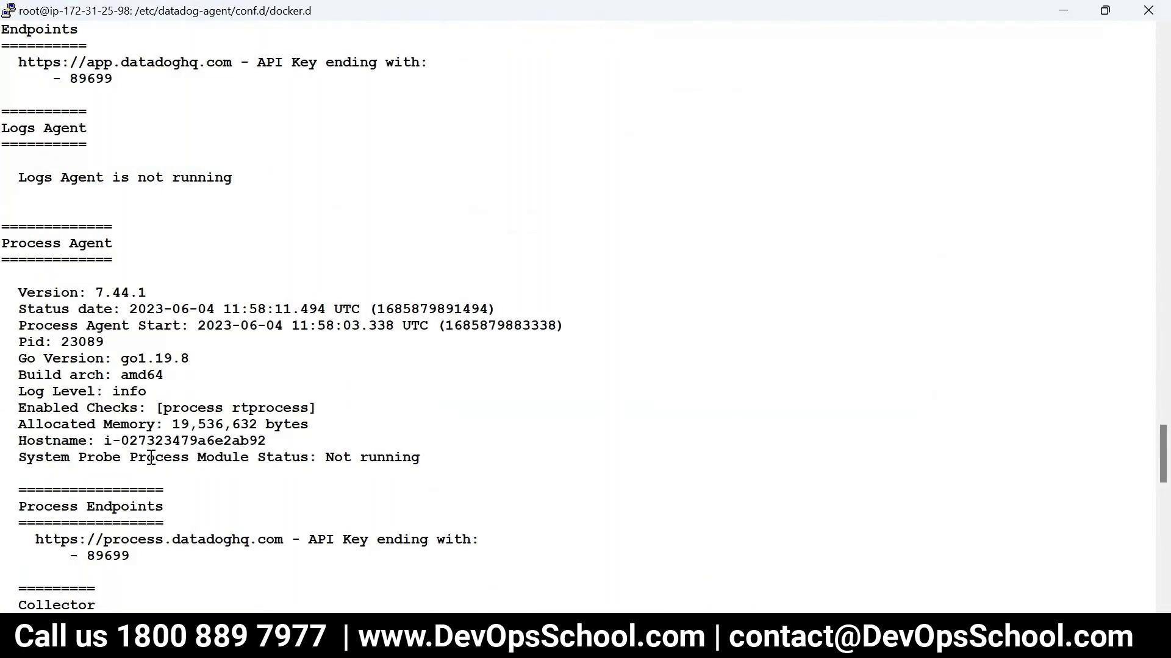
scroll(165, 478, "up", 15)
scroll(165, 479, "up", 12)
scroll(180, 498, "up", 20)
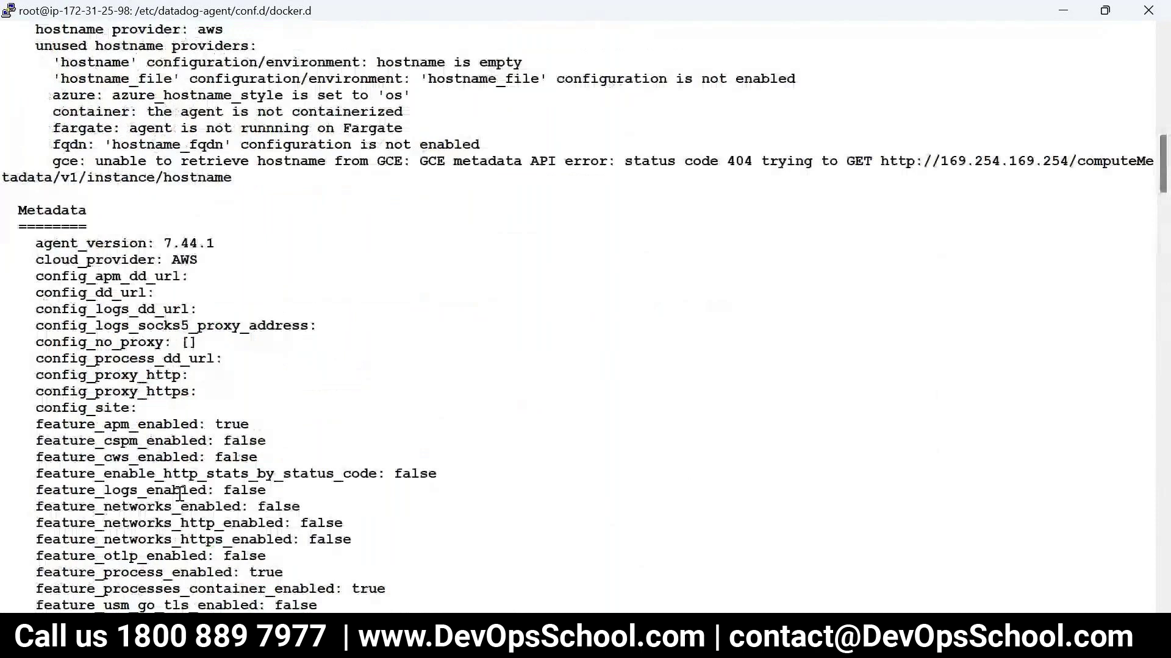
scroll(180, 494, "up", 10)
scroll(176, 493, "down", 20)
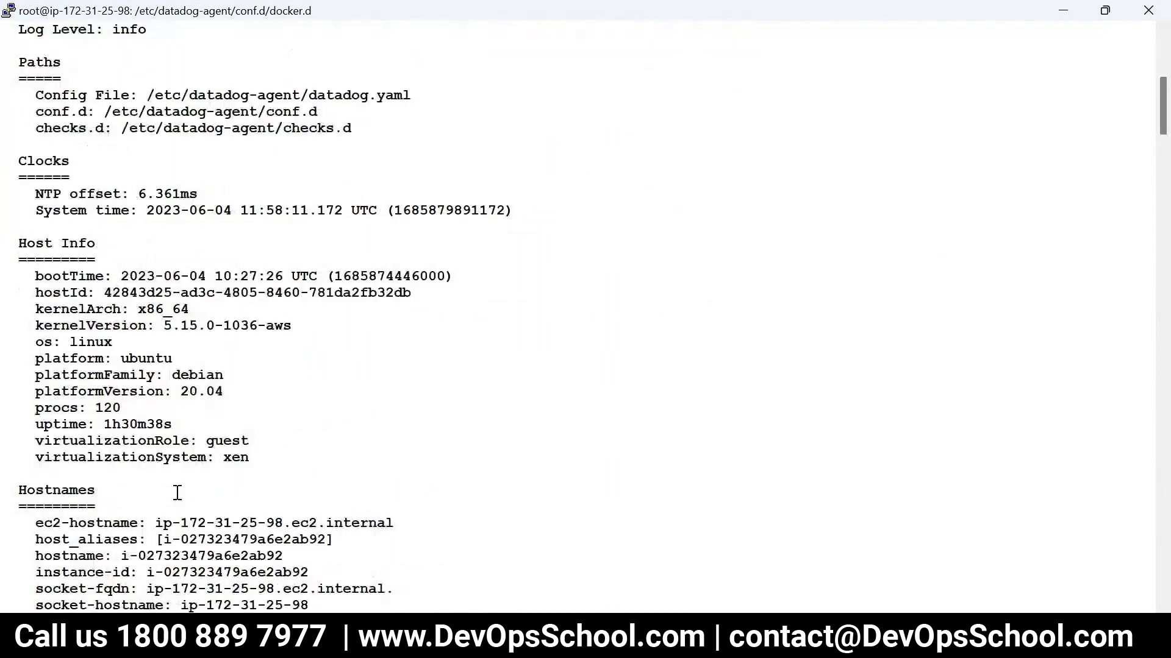
scroll(177, 493, "down", 6)
scroll(177, 493, "down", 20)
scroll(176, 492, "up", 6)
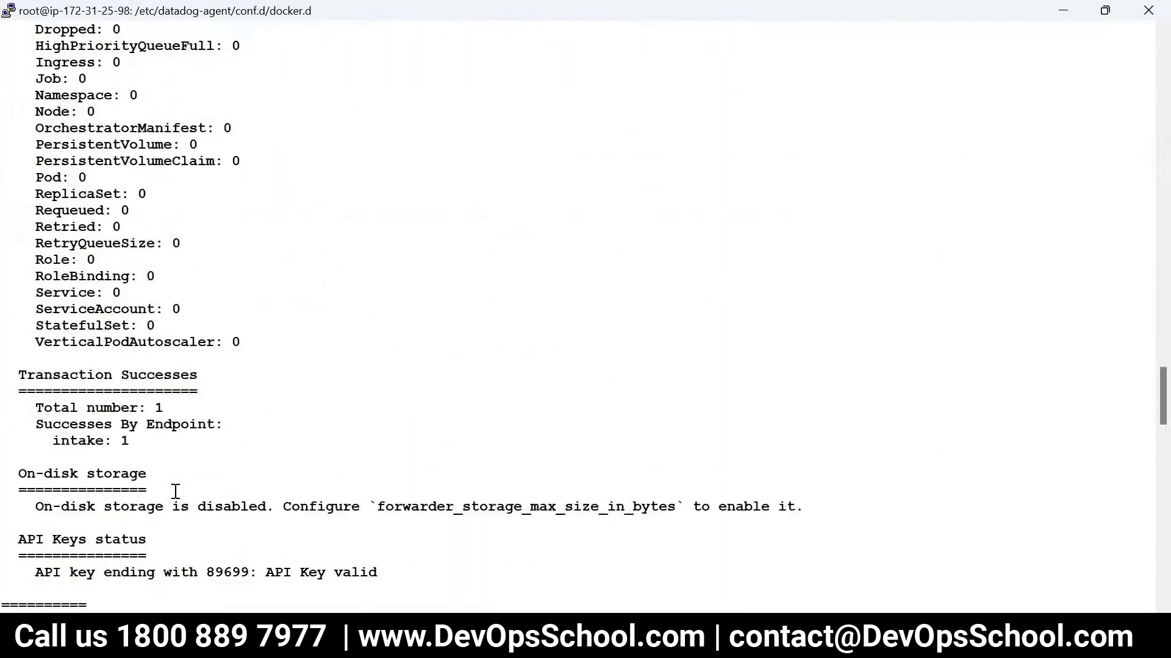
key("ctrl+c")
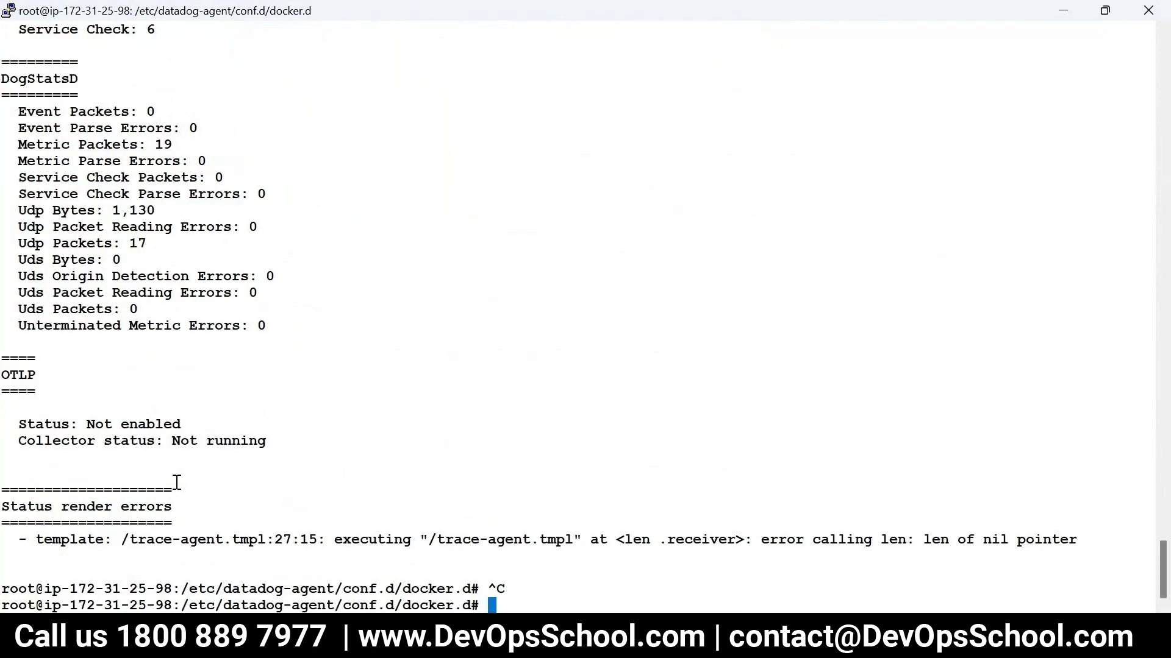
Clear the terminal and filter the agent status for Docker entries with datadog-agent status | grep docker.
key("Up")
key("ctrl+l")
type("| grep docker")
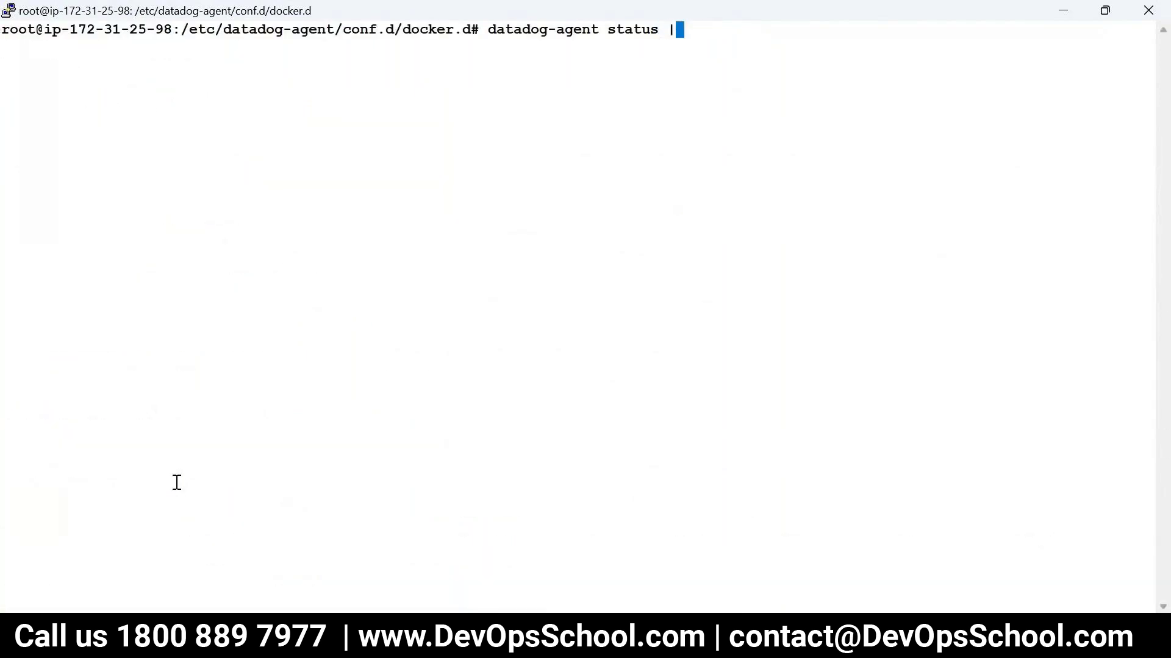
key("Return")
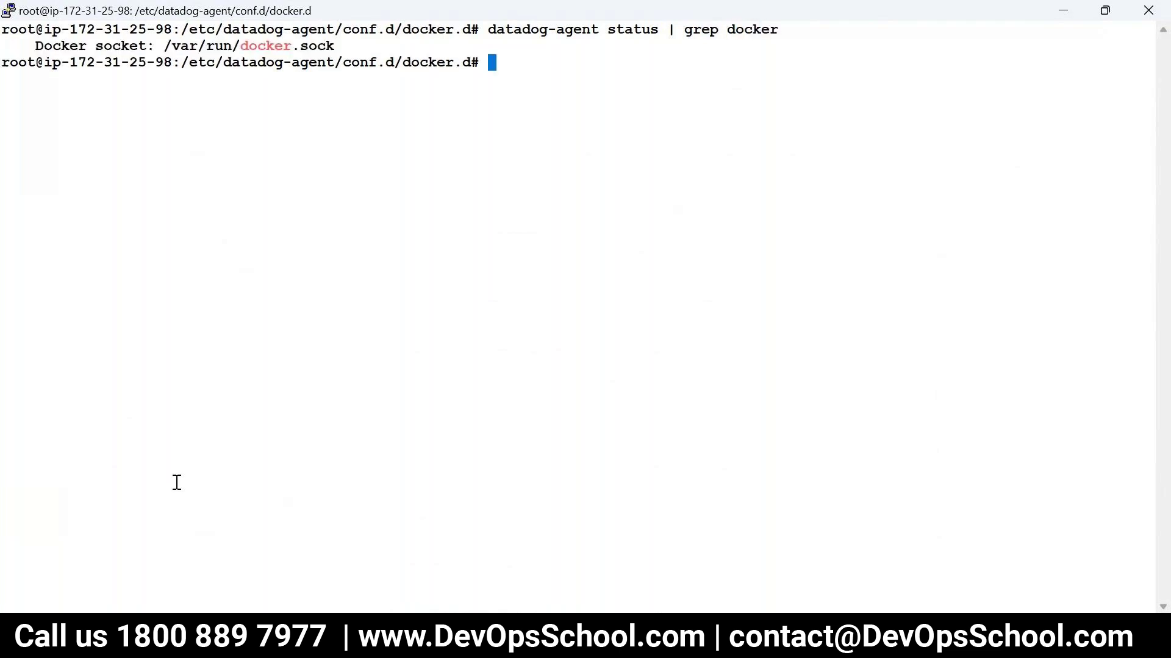
Rerun datadog-agent status and examine the Docker socket, process and container lines in the Collector section.
type("clear")
key("Up")
key("Up")
key("Return")
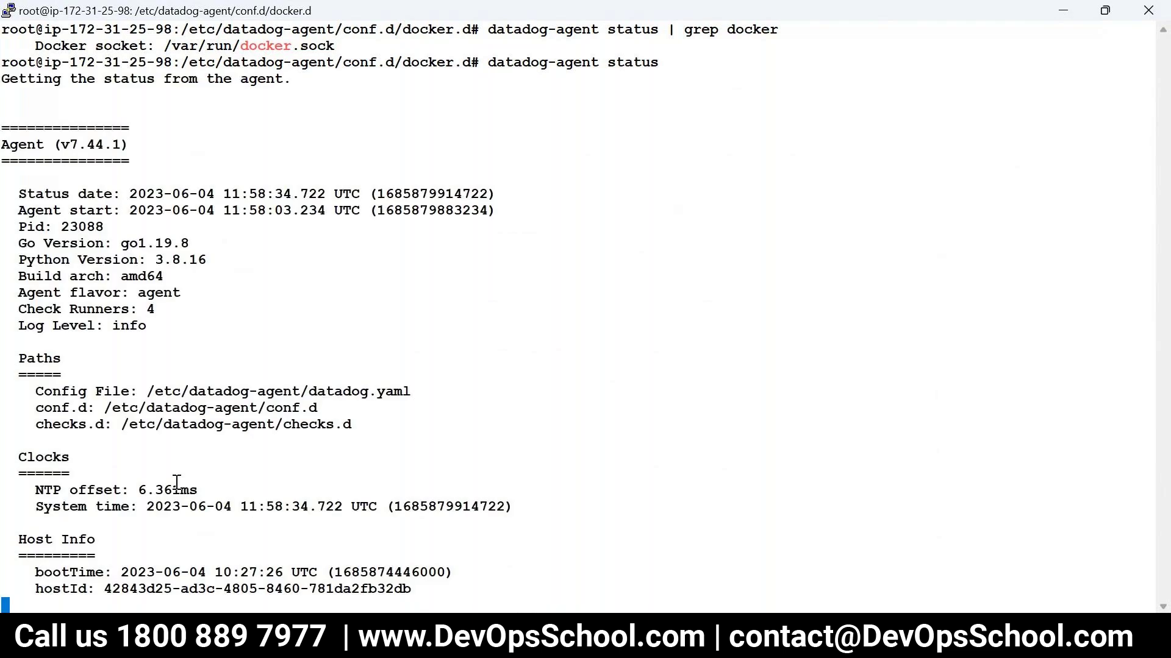
scroll(190, 481, "up", 6)
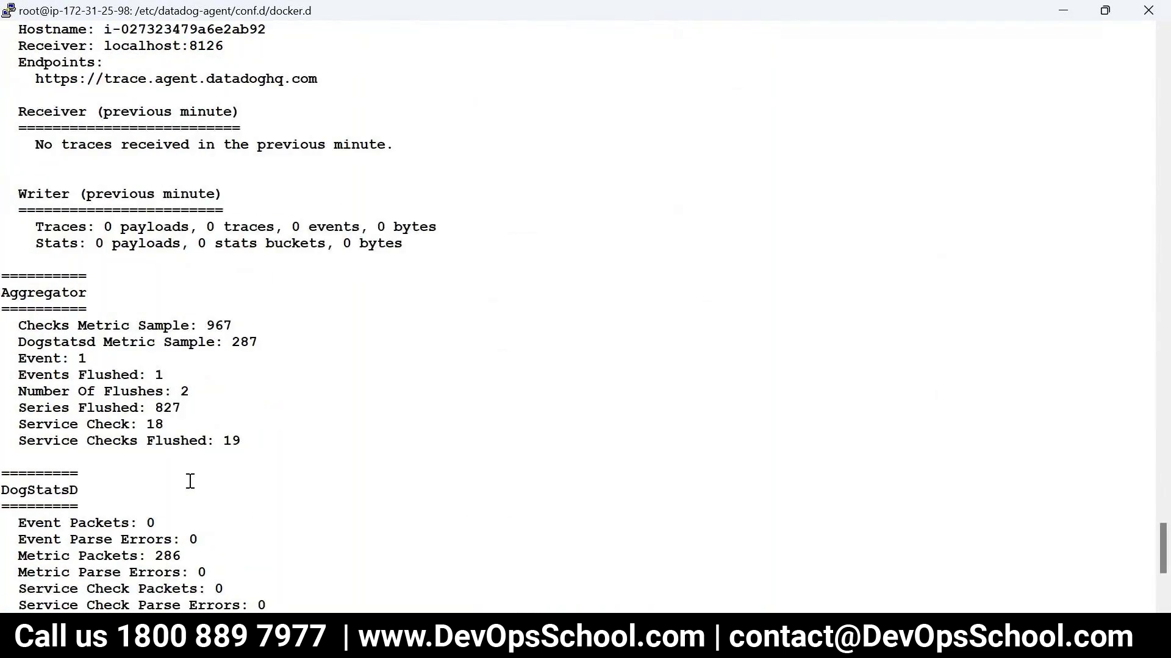
scroll(190, 482, "up", 18)
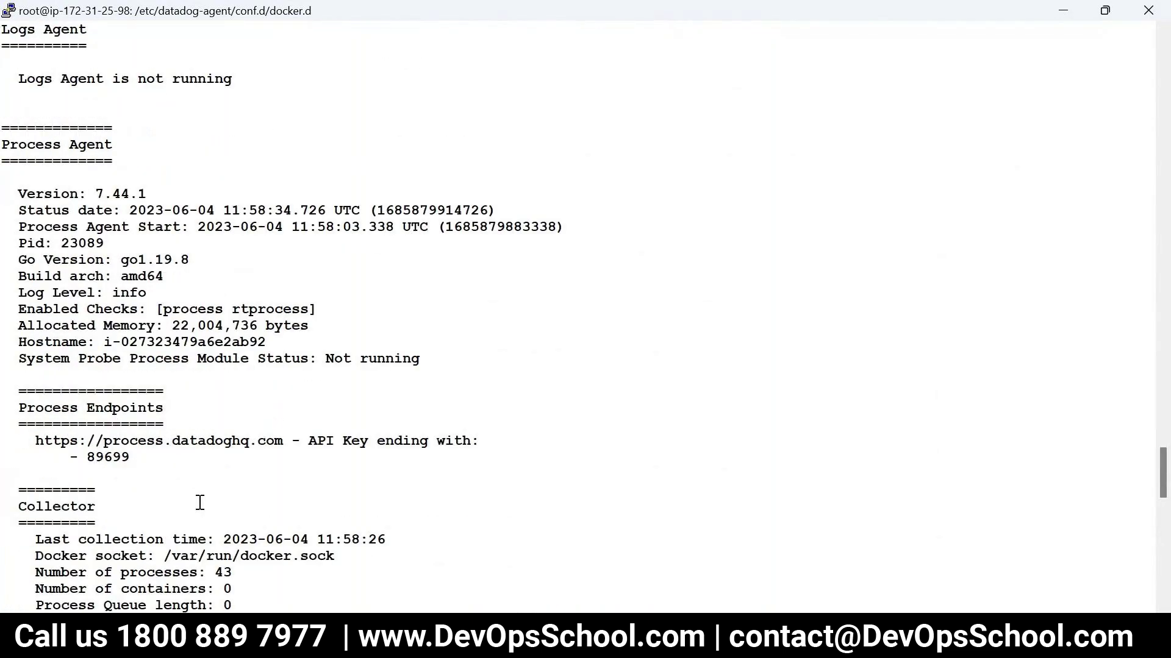
scroll(200, 503, "up", 6)
scroll(200, 502, "down", 6)
scroll(200, 502, "down", 6)
left_click_drag(10, 227, 327, 297)
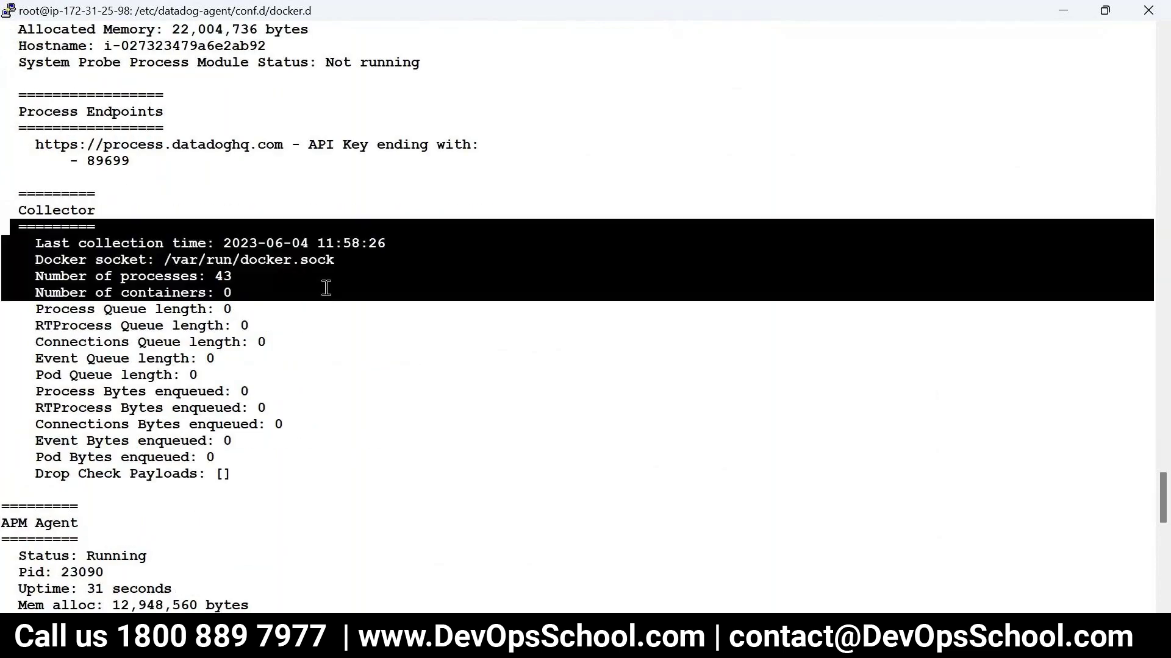
Check the Docker integration instructions in the Chrome browser, and return to the terminal and clear it.
key("alt+Tab")
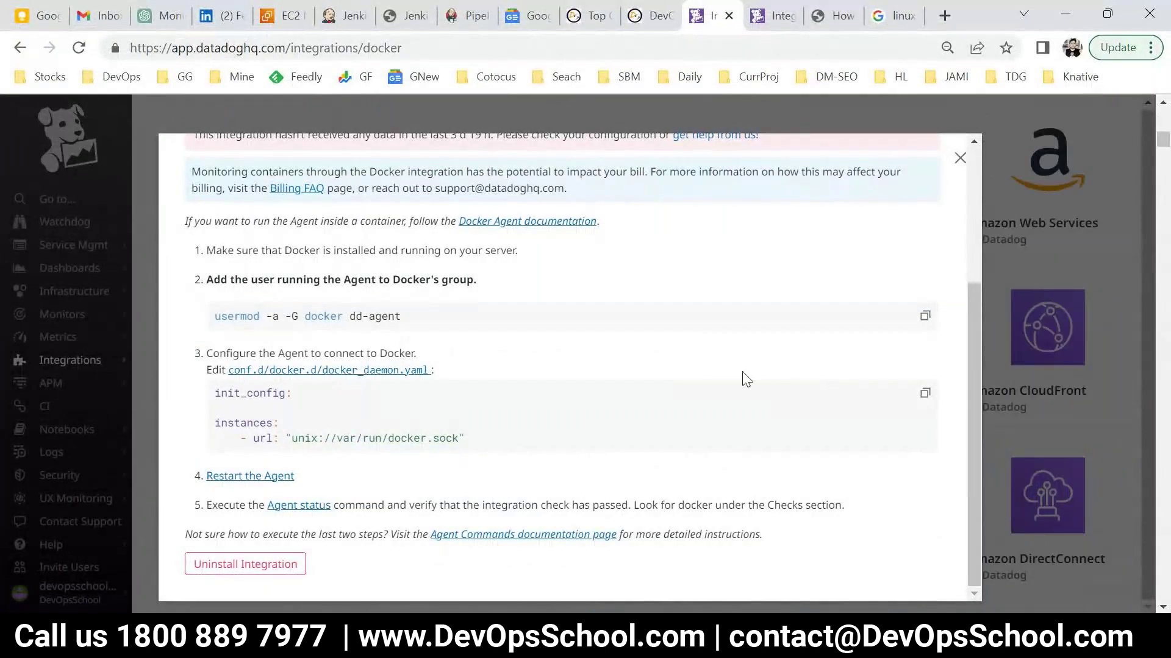
key("alt+Tab")
type("clear")
key("Return")
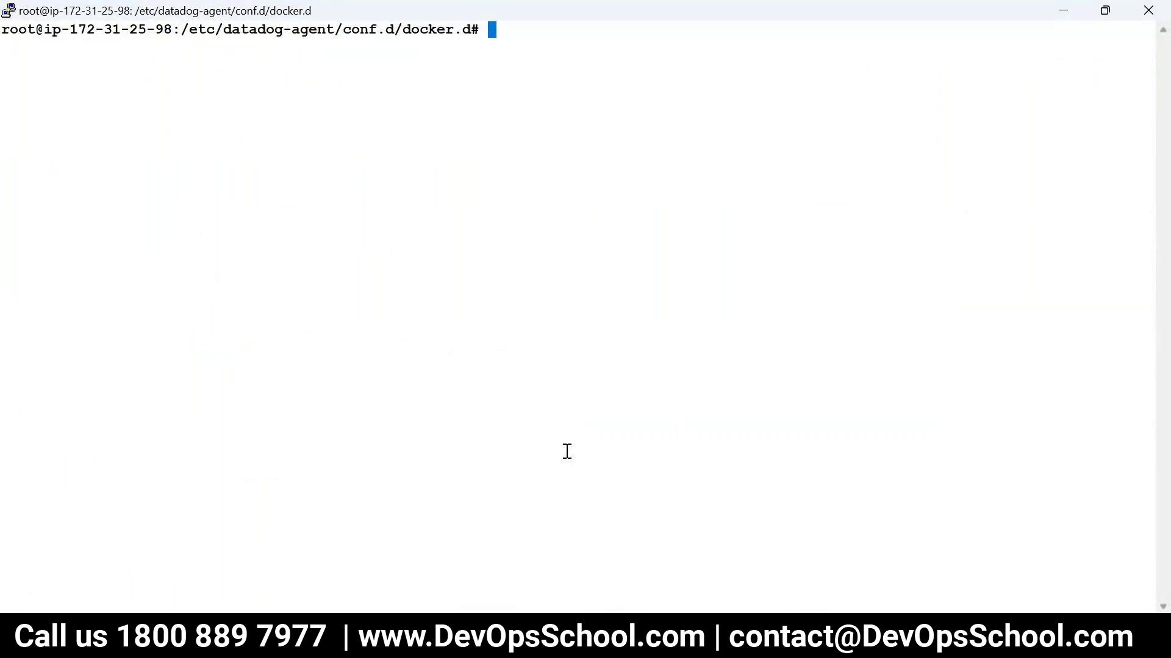
Start three detached Ubuntu containers with docker run -itd ubuntu.
left_click_drag(298, 28, 471, 30)
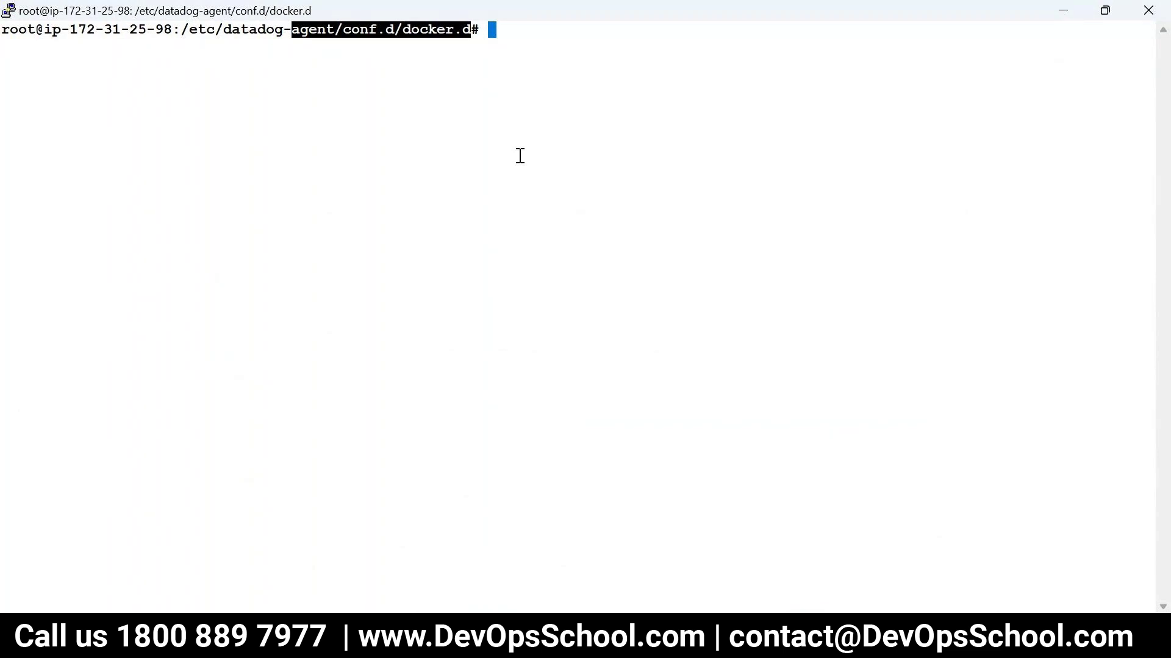
type("docker run -itd ubuntu")
key("Return")
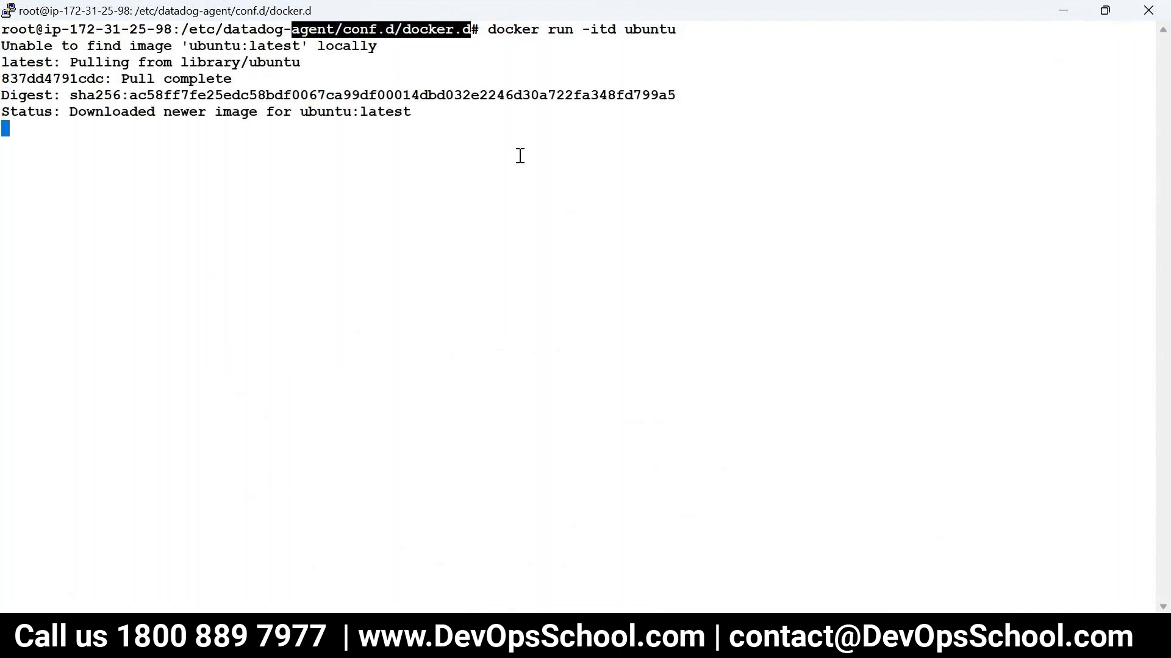
key("Up")
key("Up")
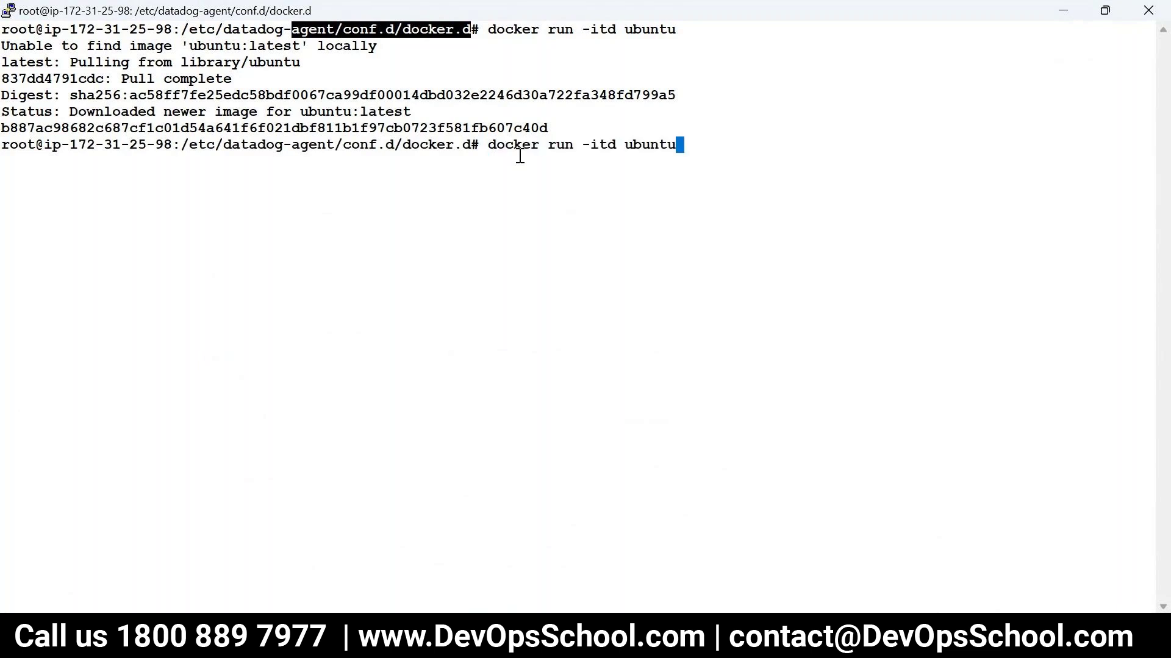
key("Down")
key("Return")
key("Up")
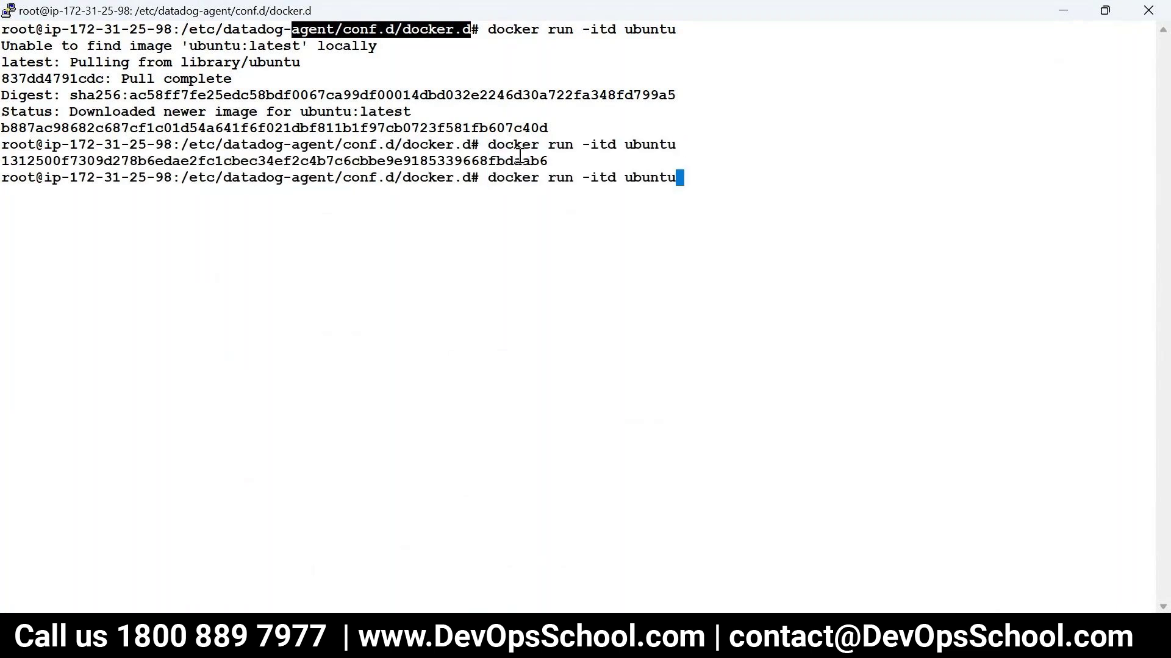
key("Return")
List the running containers with docker ps and highlight the three Ubuntu entries.
type("docker ps")
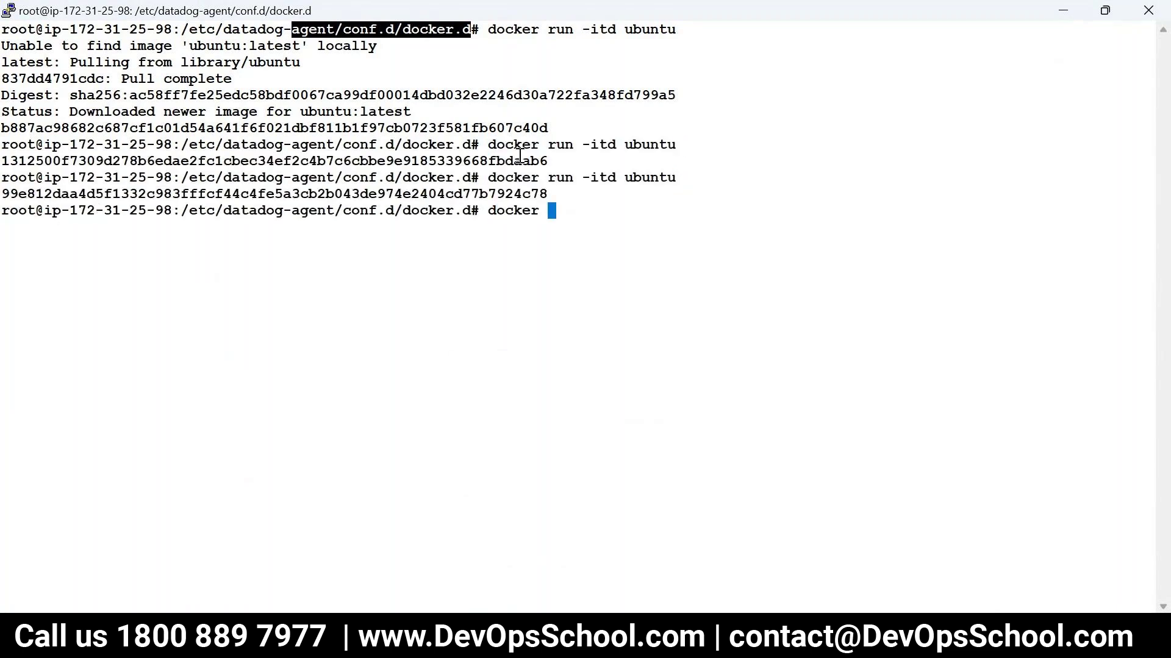
key("Return")
left_click_drag(223, 243, 505, 277)
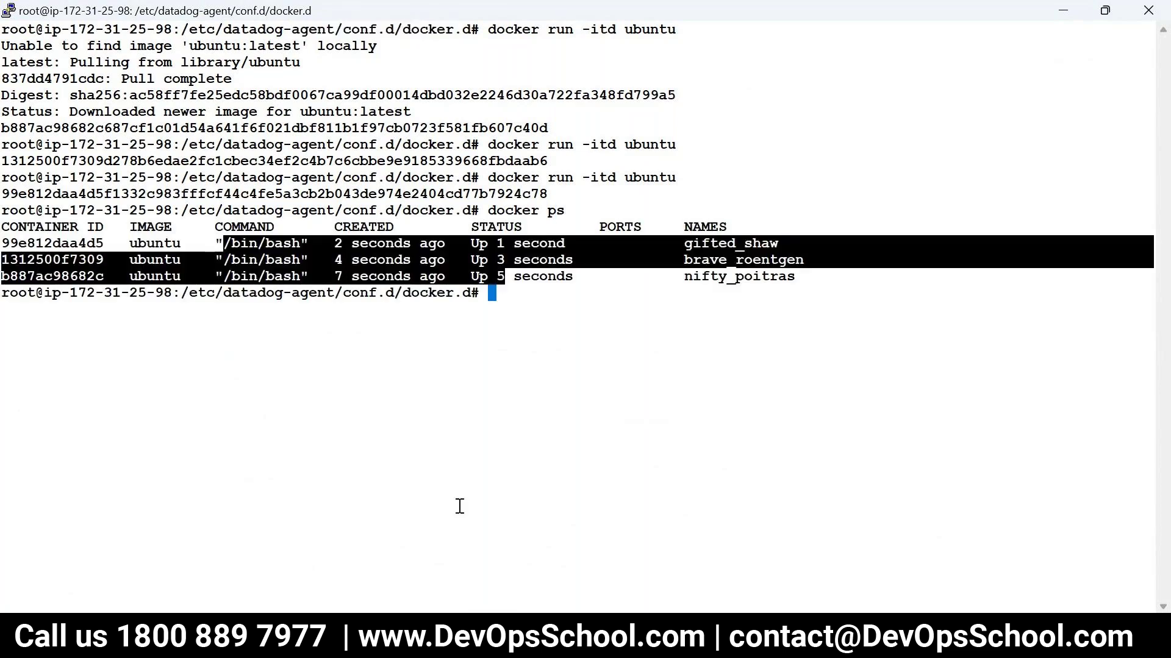
Switch to Datadog in Chrome, close the Docker integration dialog and check the Containers view of the host in the Infrastructure List.
key("alt+Tab")
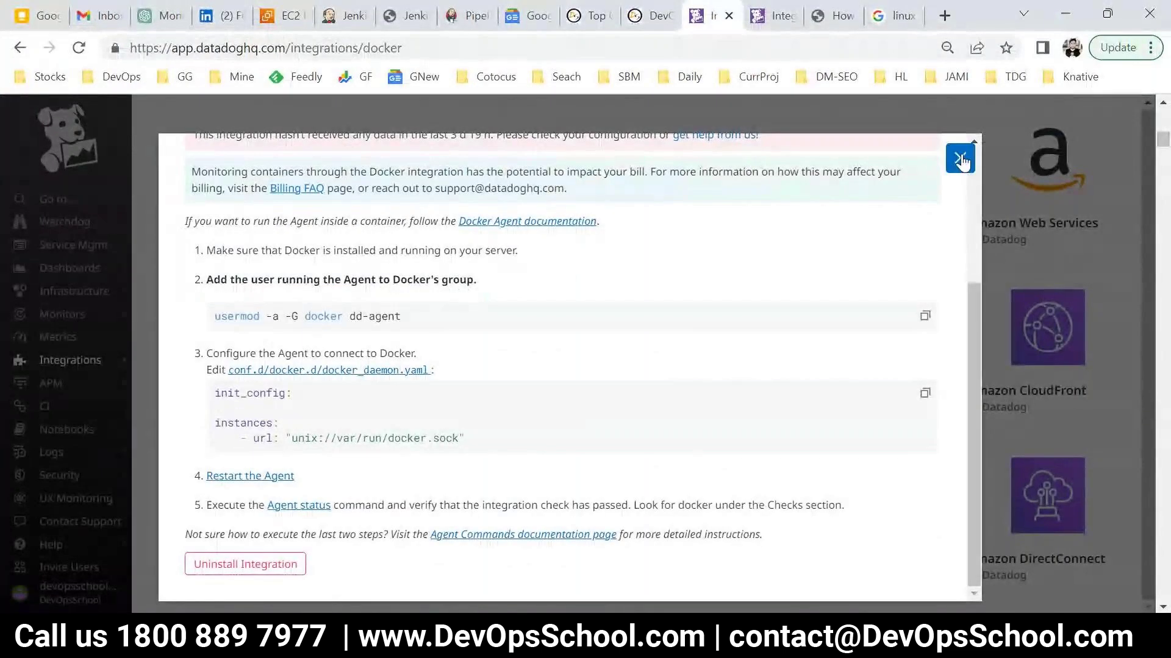
left_click(960, 160)
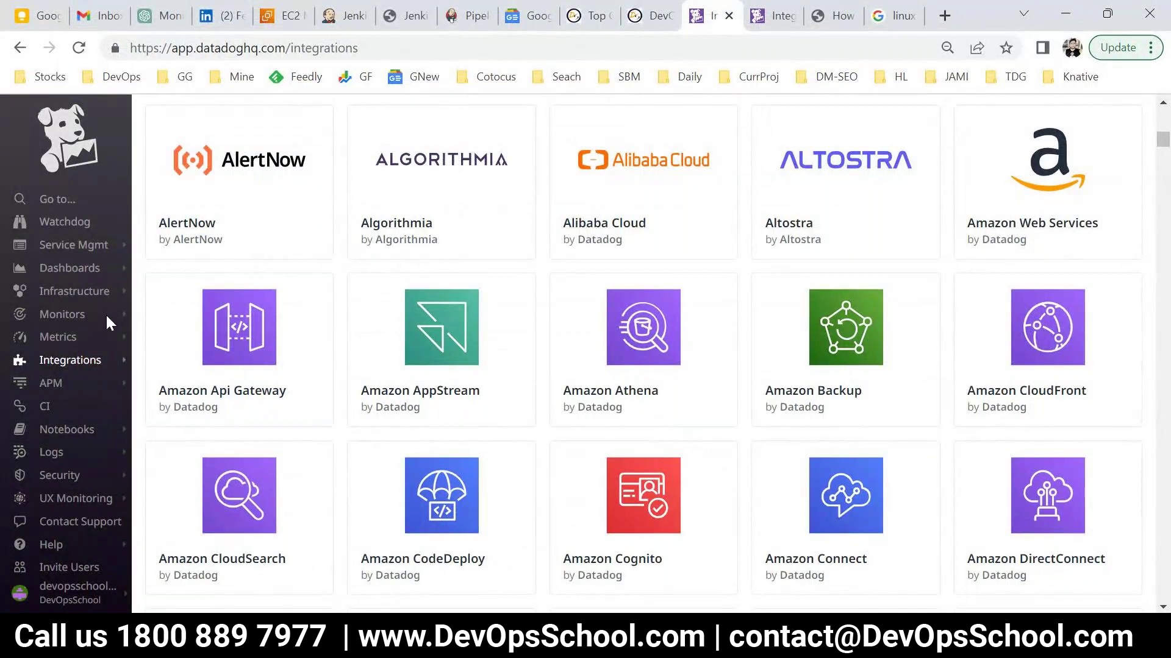
left_click(84, 295)
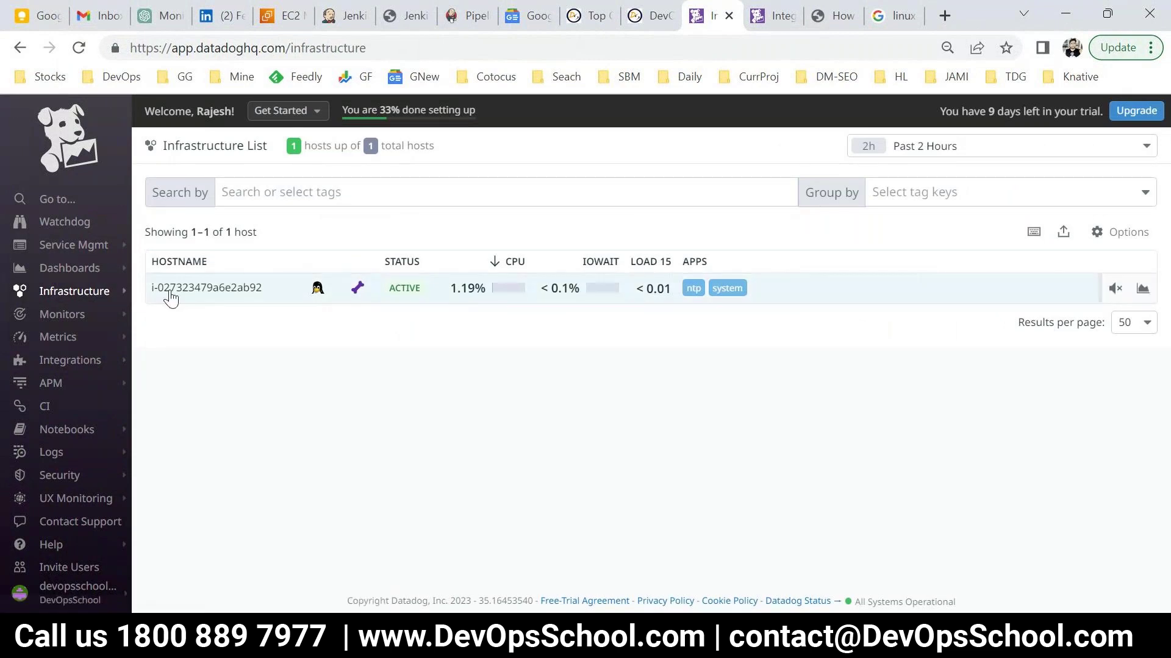
left_click(170, 299)
left_click(518, 213)
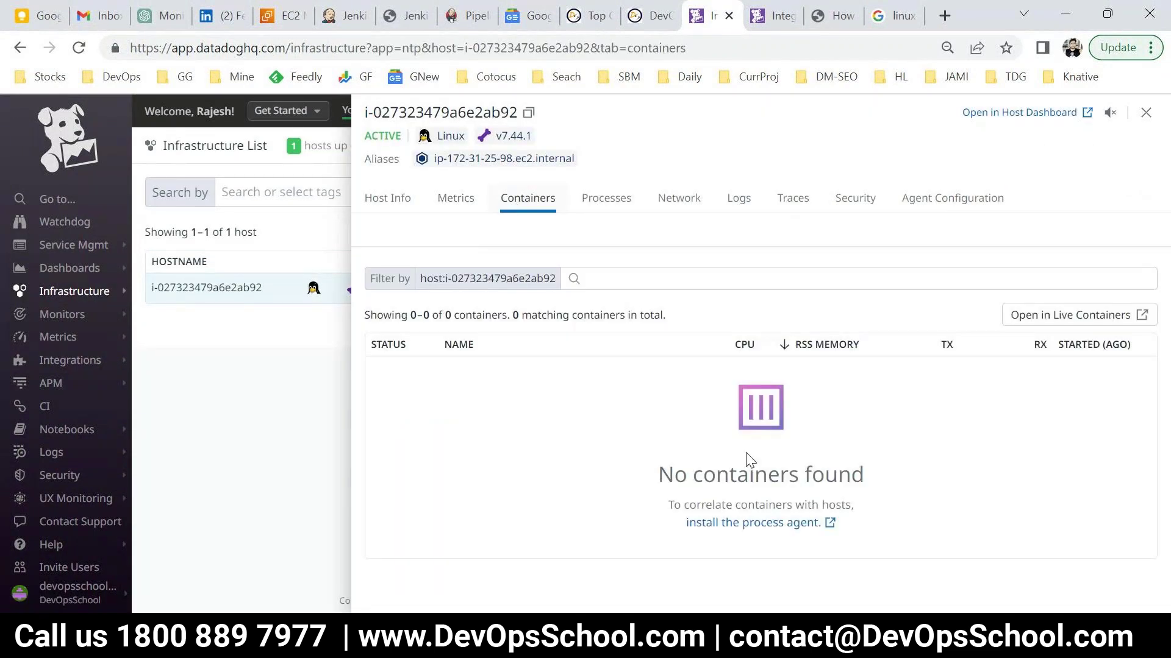
left_click_drag(750, 460, 881, 467)
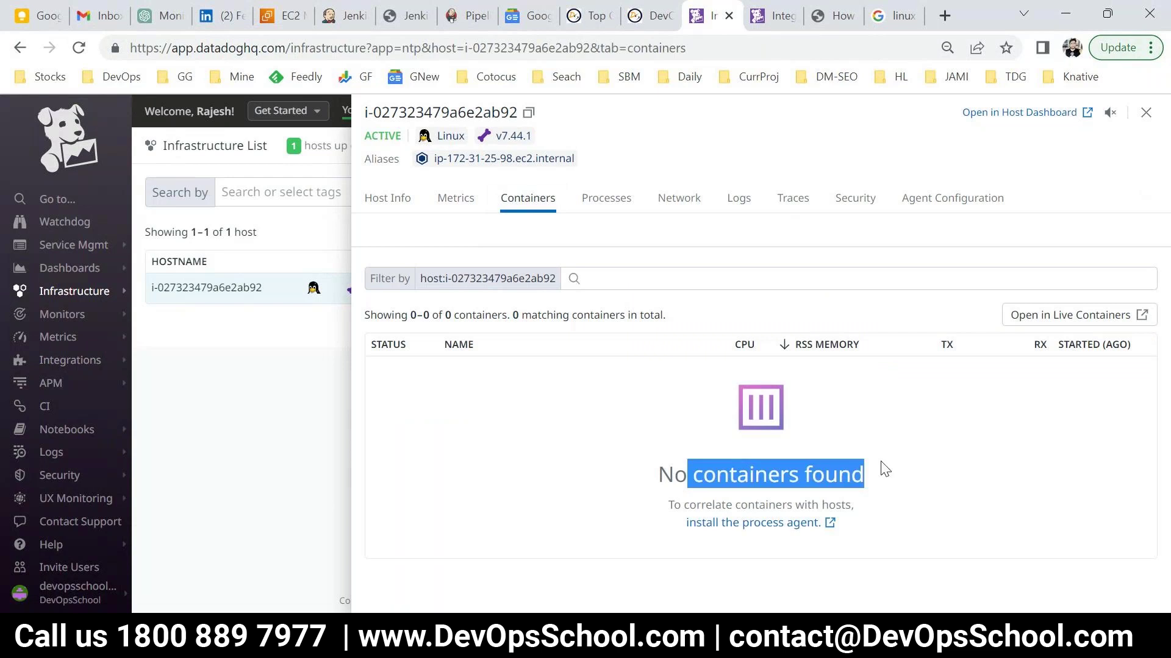
left_click(1145, 116)
Open the infrastructure-wide Containers page in Datadog and check its summary graphs and container list.
key("alt+Tab")
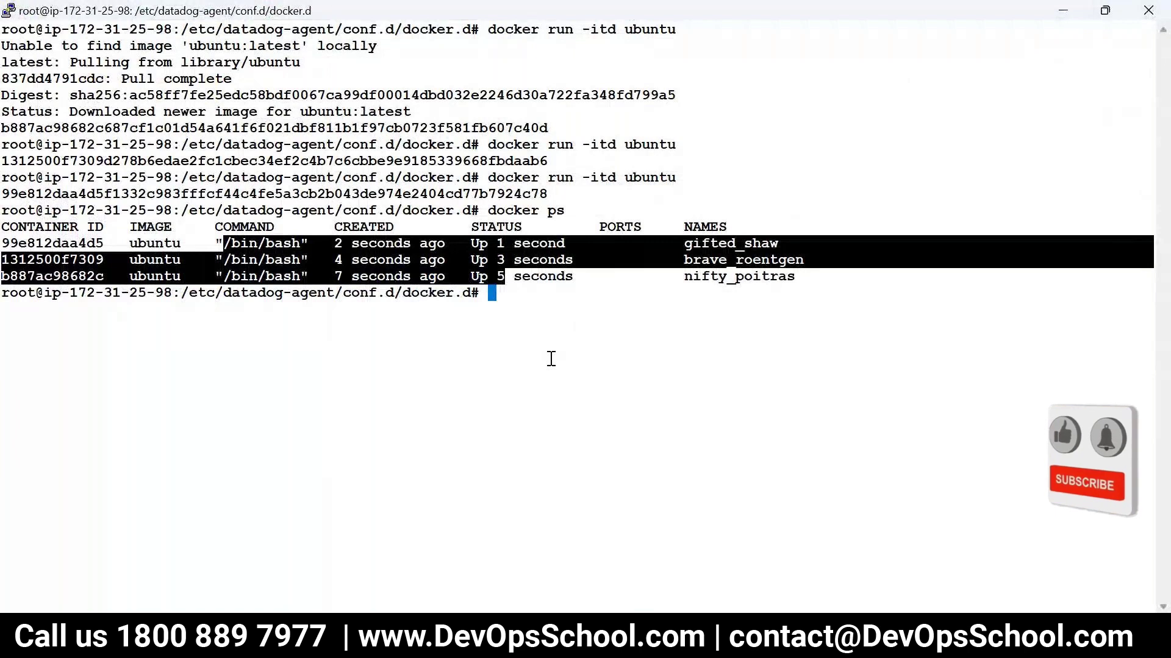
key("alt+Tab")
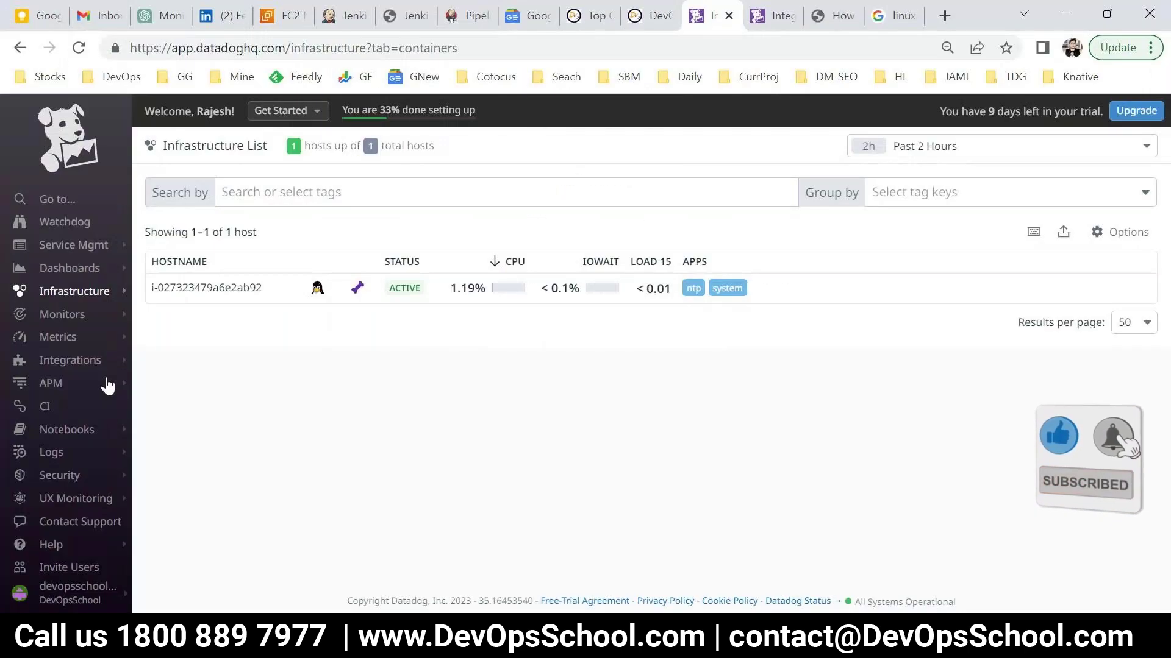
mouse_move(82, 362)
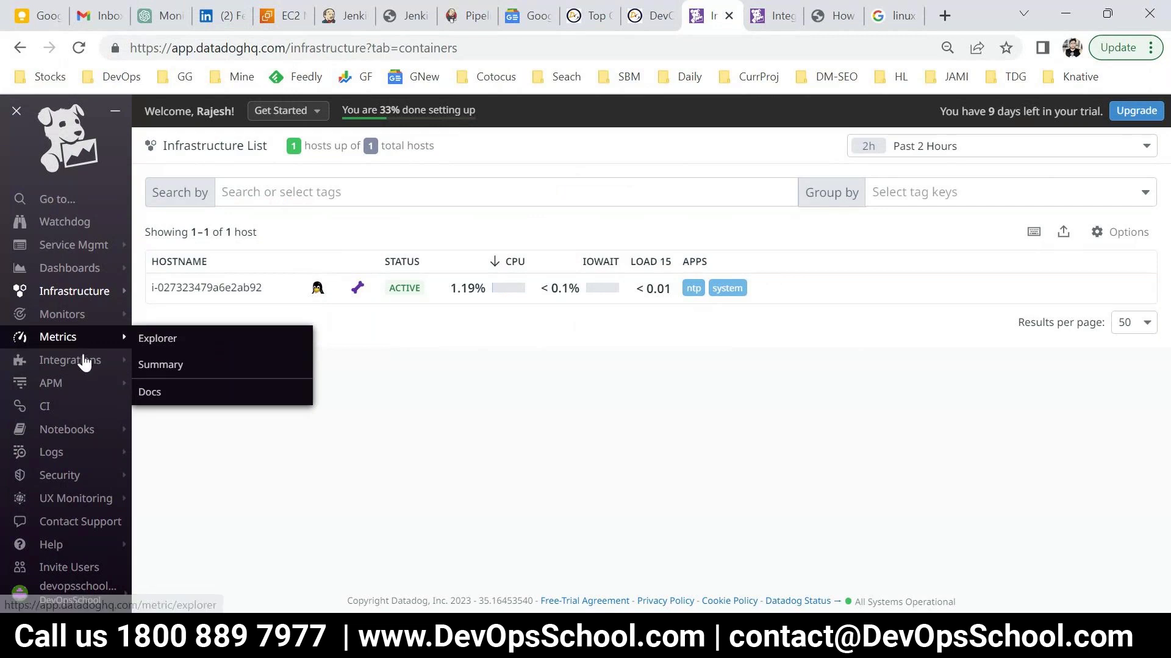
mouse_move(73, 295)
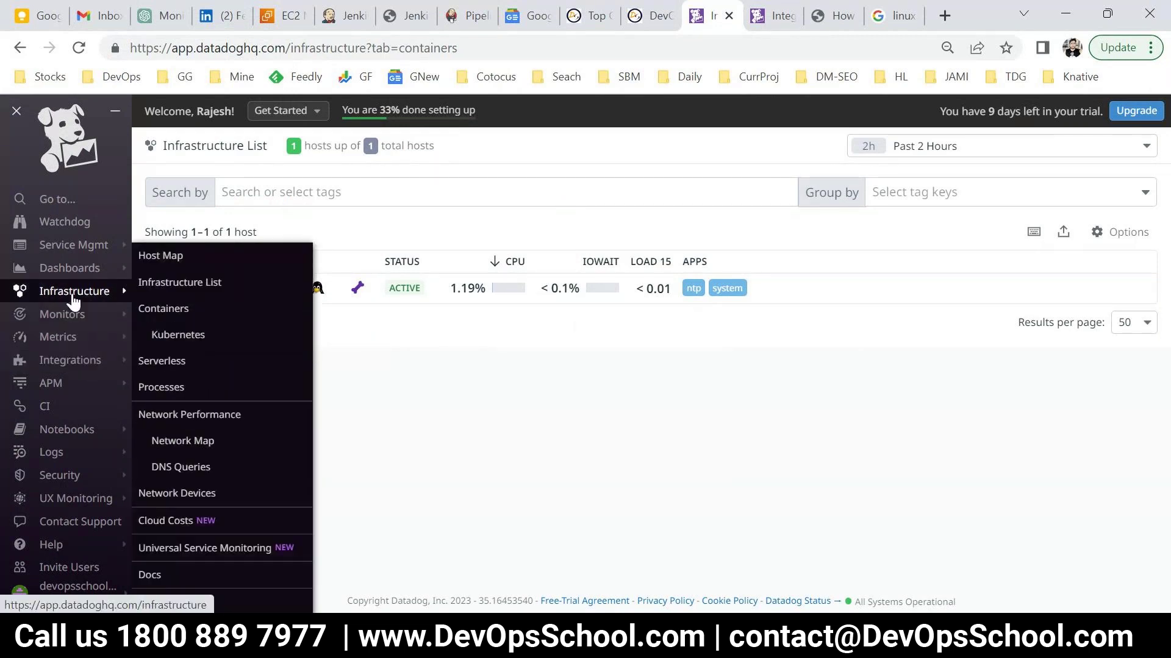
left_click(164, 308)
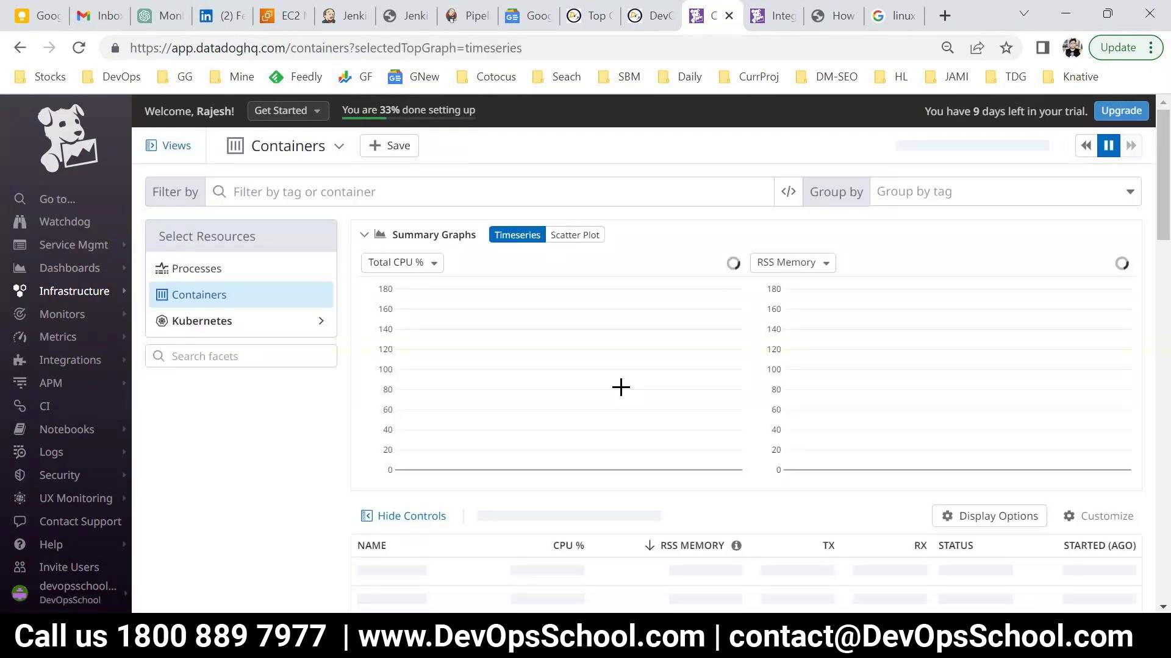
scroll(621, 387, "down", 1)
scroll(621, 387, "down", 1)
scroll(512, 455, "up", 2)
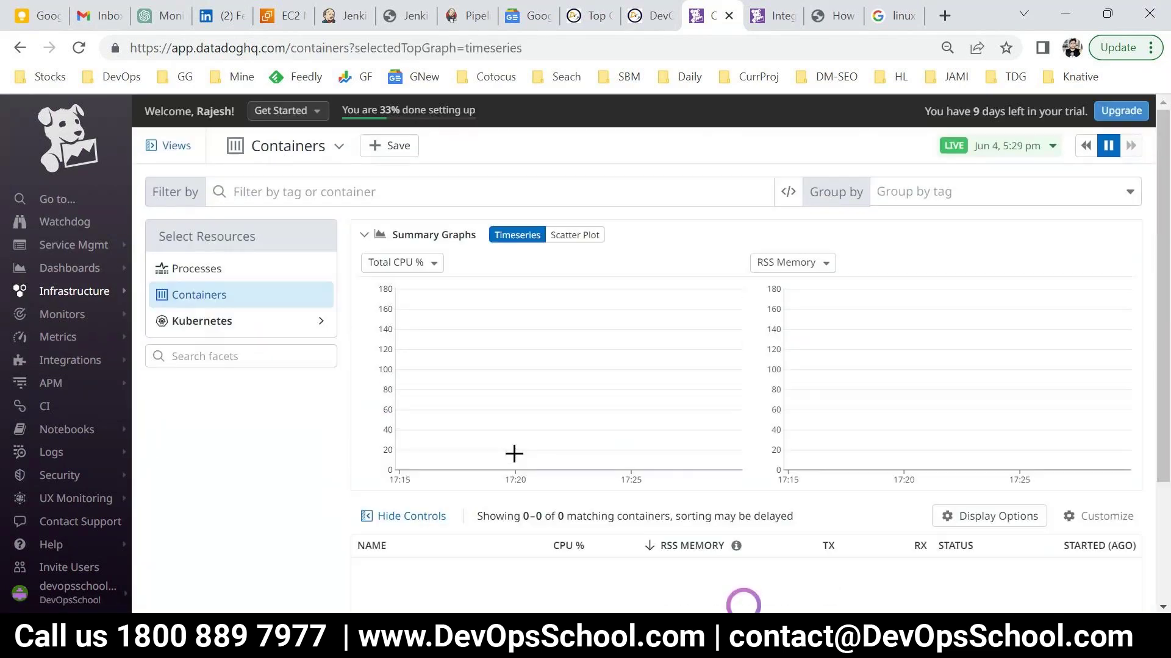
mouse_move(62, 343)
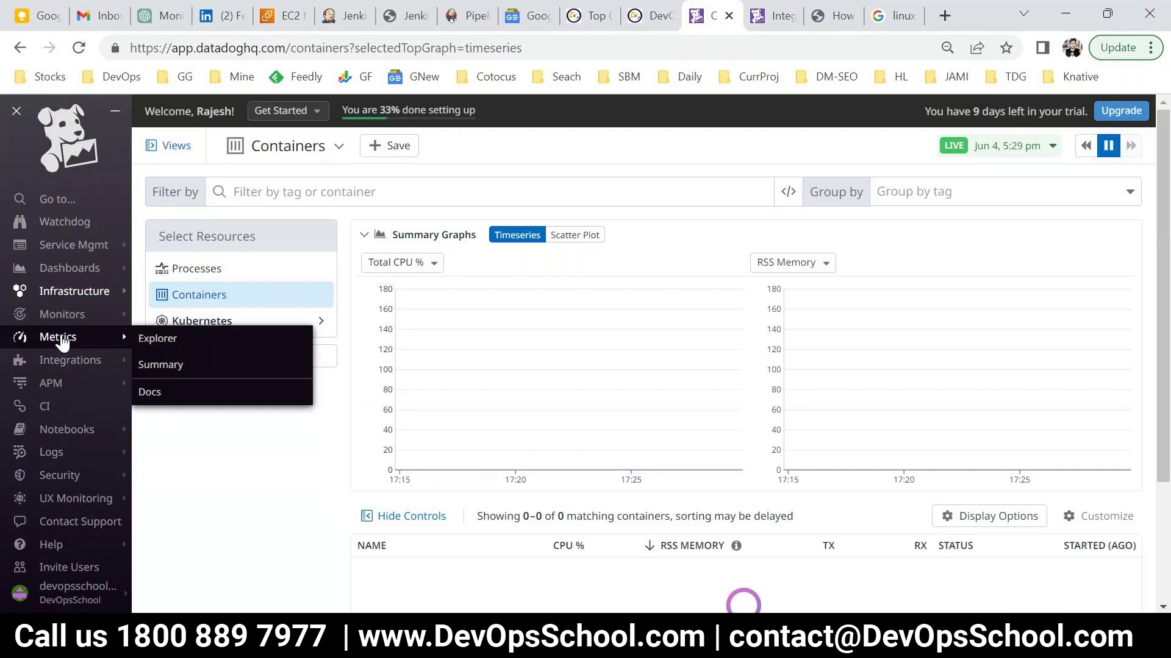
mouse_move(61, 294)
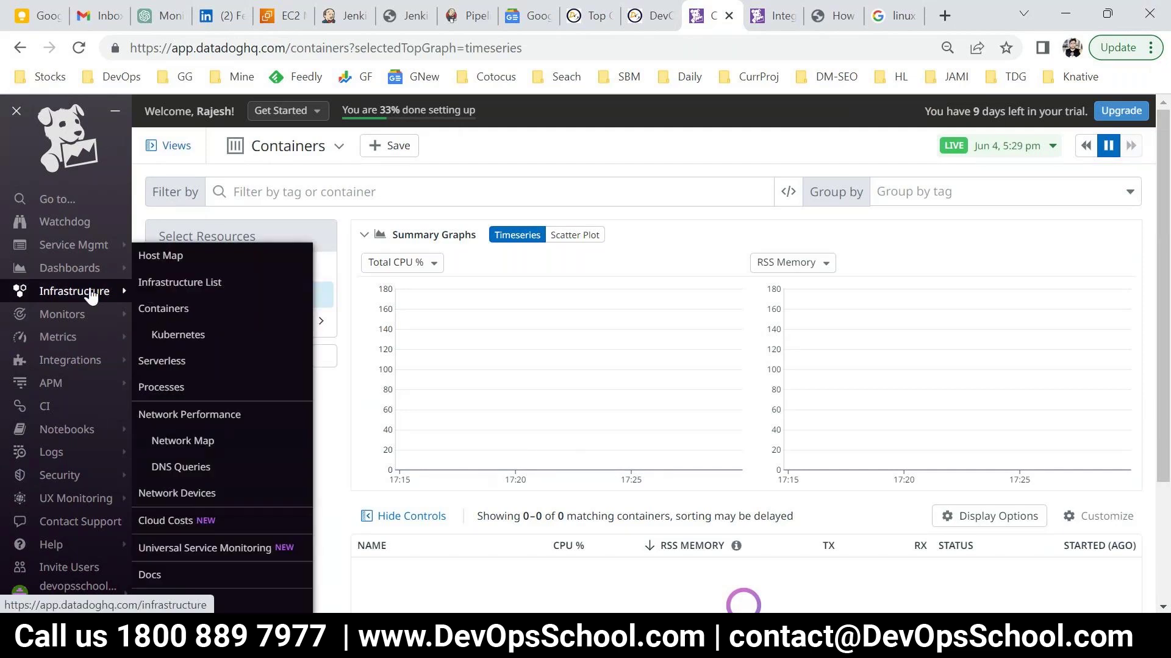
key("alt+Tab")
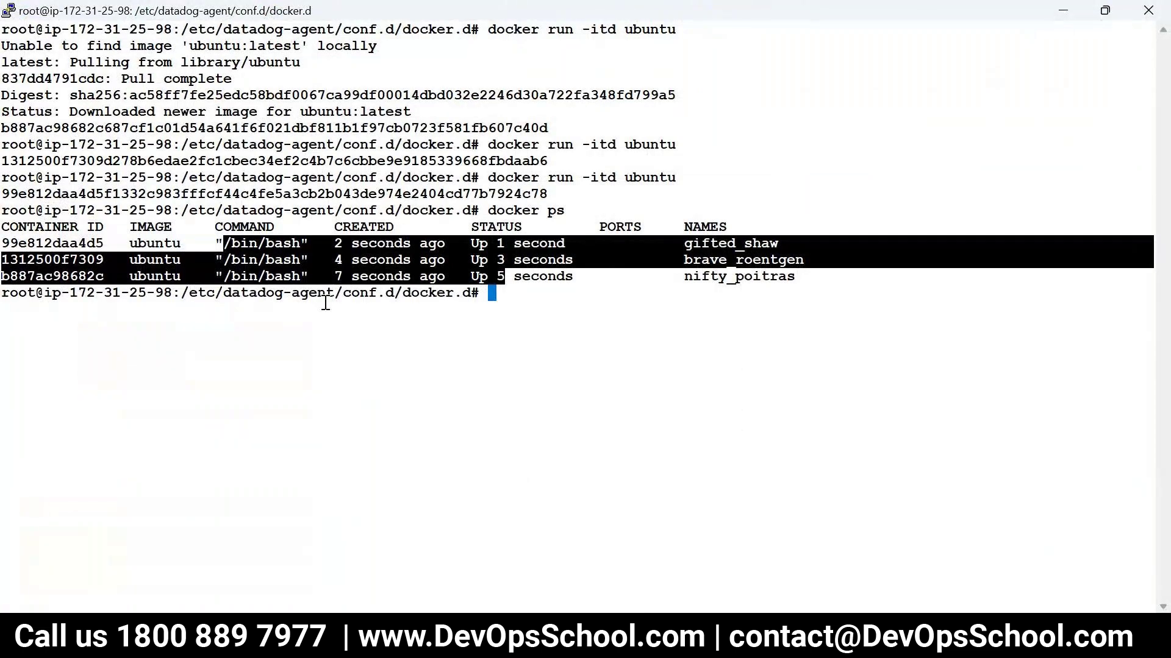
key("alt+Tab")
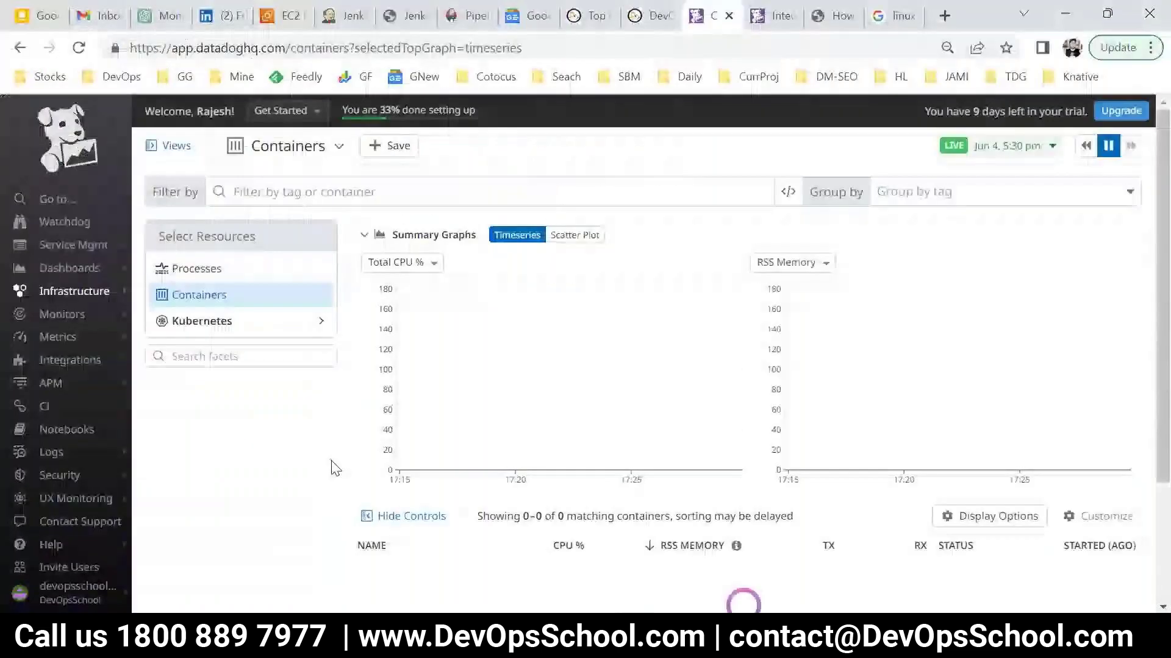
Switch to the DevOpsSchool blog and search its articles for "datadog docker".
left_click(819, 20)
scroll(775, 262, "up", 10)
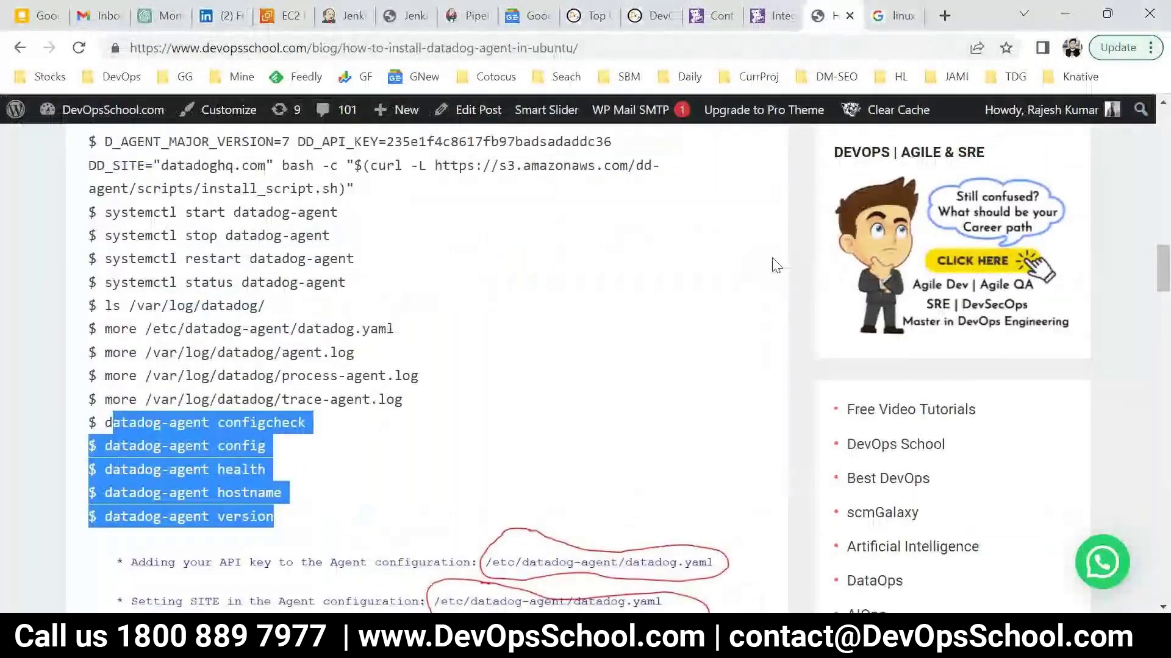
scroll(902, 286, "up", 4)
left_click(884, 443)
type("docker")
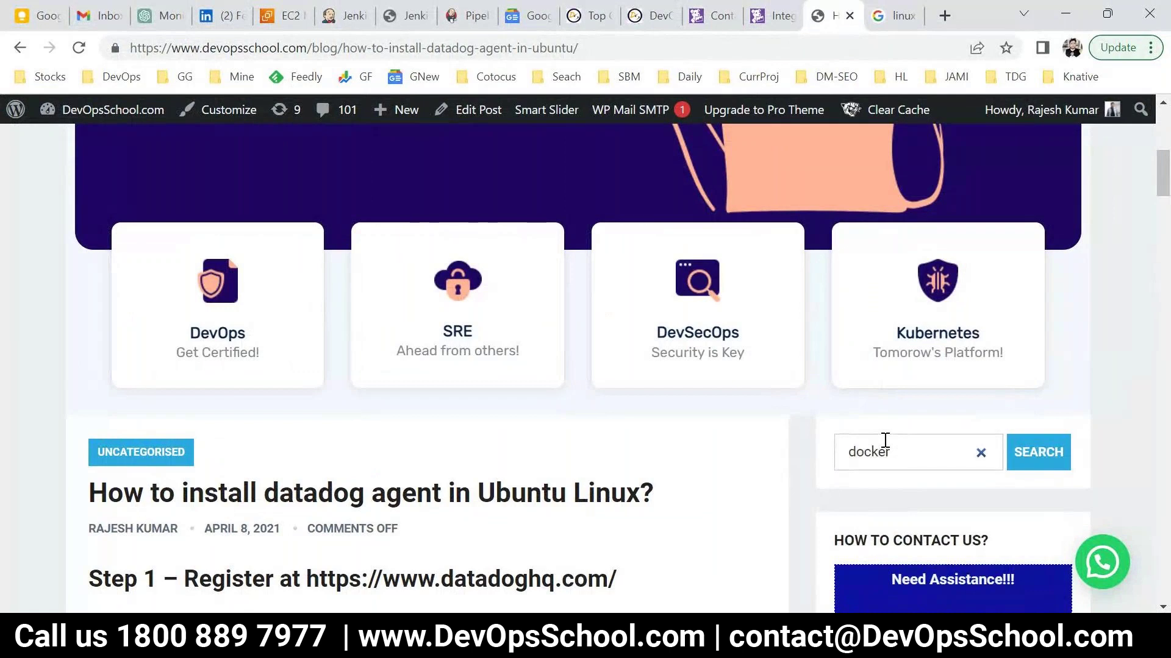
double_click(885, 440)
type("datadoc")
type(" docke")
key("BackSpace")
key("BackSpace")
key("BackSpace")
key("BackSpace")
key("BackSpace")
key("BackSpace")
key("BackSpace")
type("g docker")
key("Return")
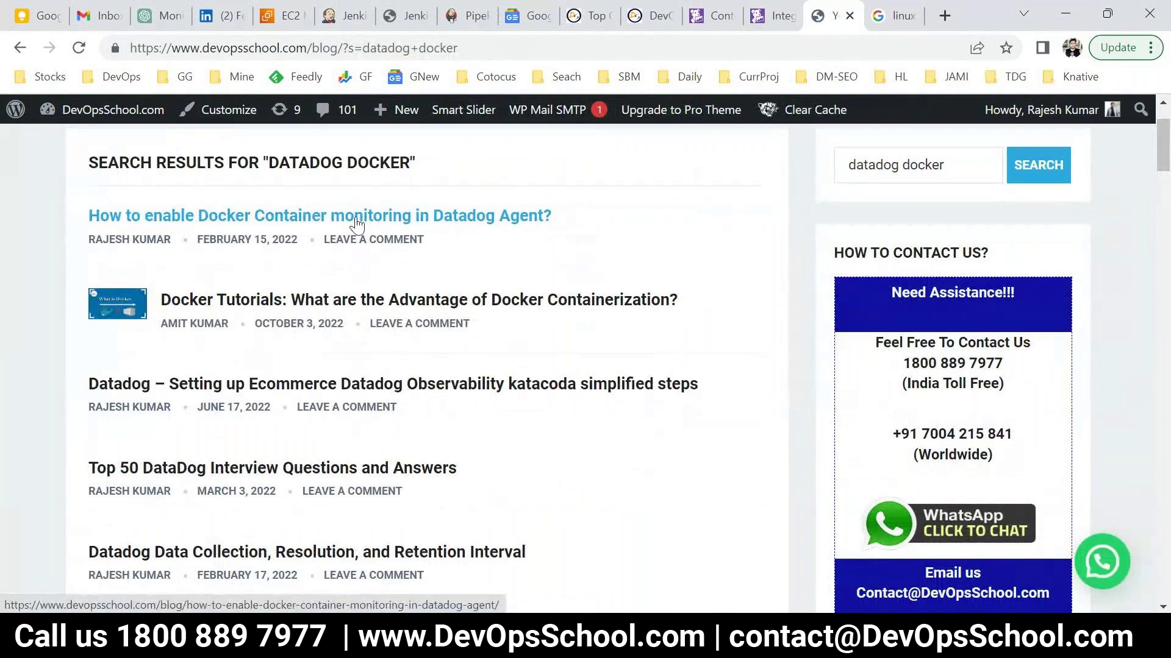
Search the blog for "datadog apache" instead of the Docker articles.
scroll(920, 183, "up", 2)
double_click(922, 256)
type("apache")
key("Return")
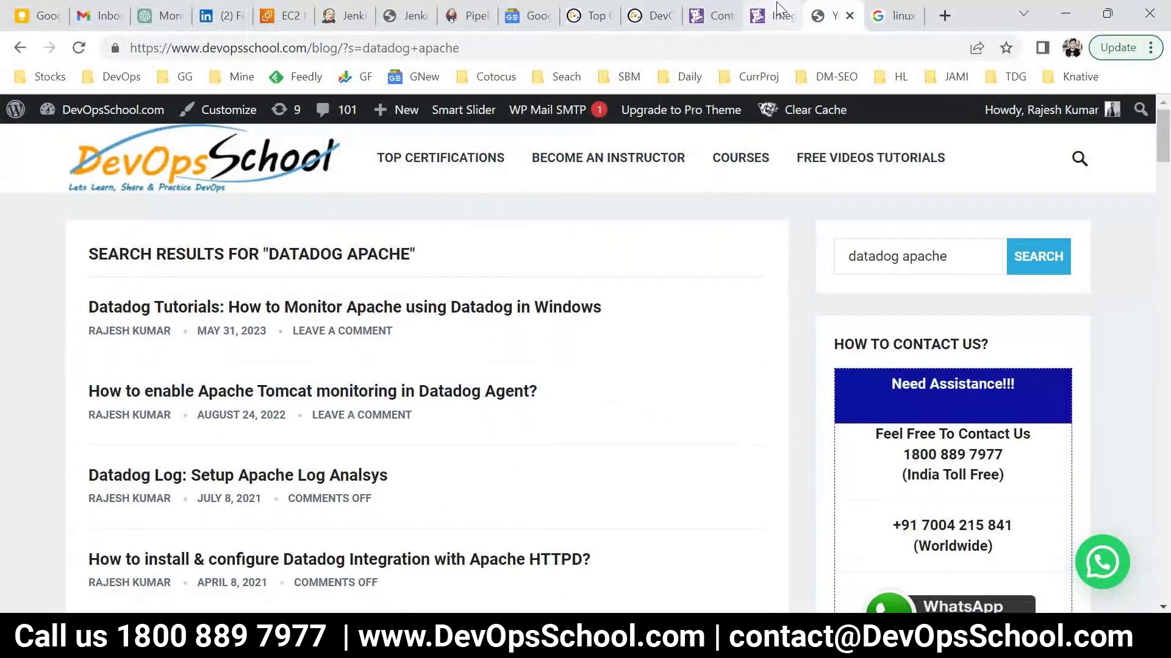
Open the Docker integration in Datadog and review its configuration instructions, including the docker_daemon.yaml path.
left_click(778, 8)
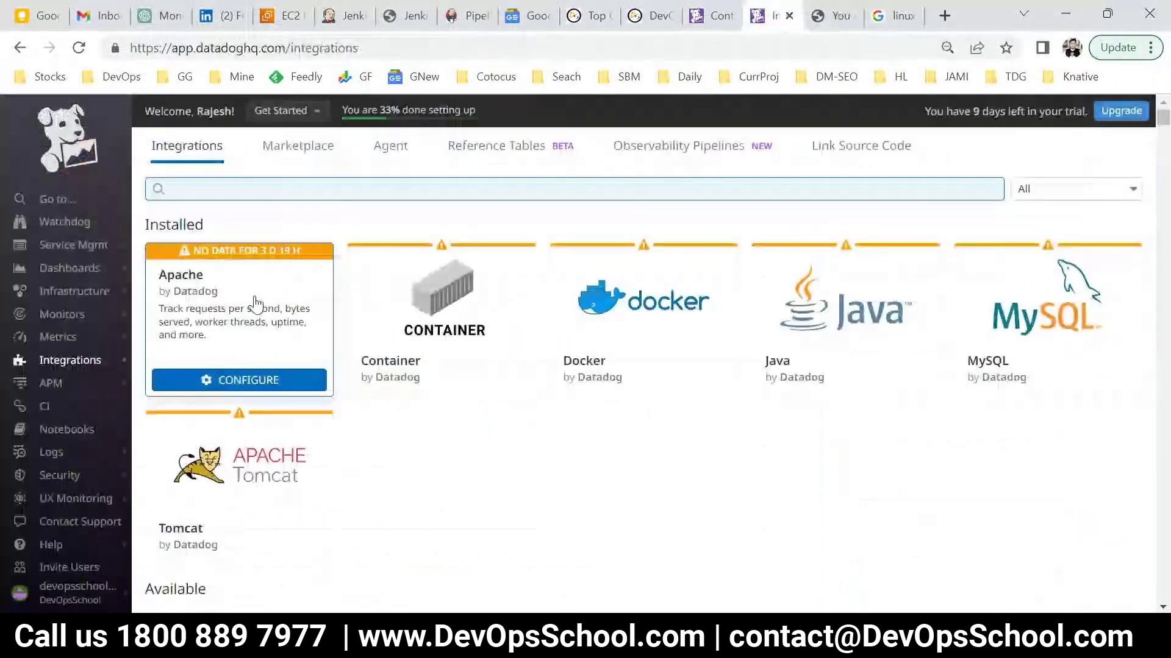
left_click(589, 332)
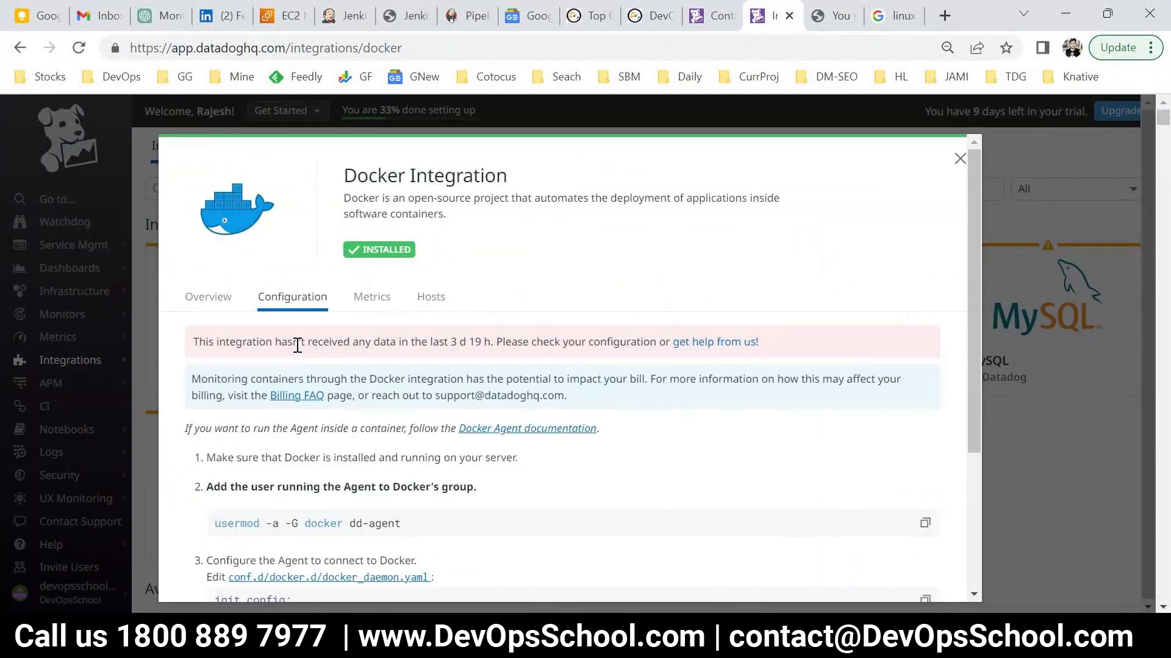
scroll(297, 345, "down", 1)
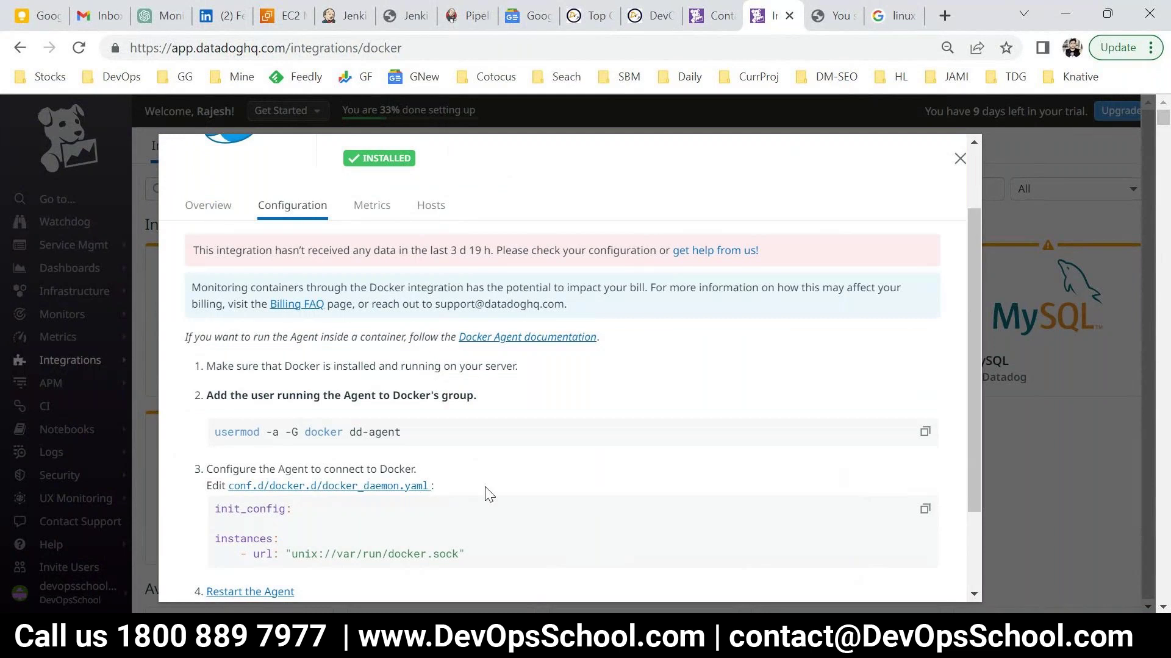
scroll(488, 494, "down", 1)
left_click_drag(206, 282, 278, 305)
left_click_drag(294, 501, 202, 244)
left_click(574, 453)
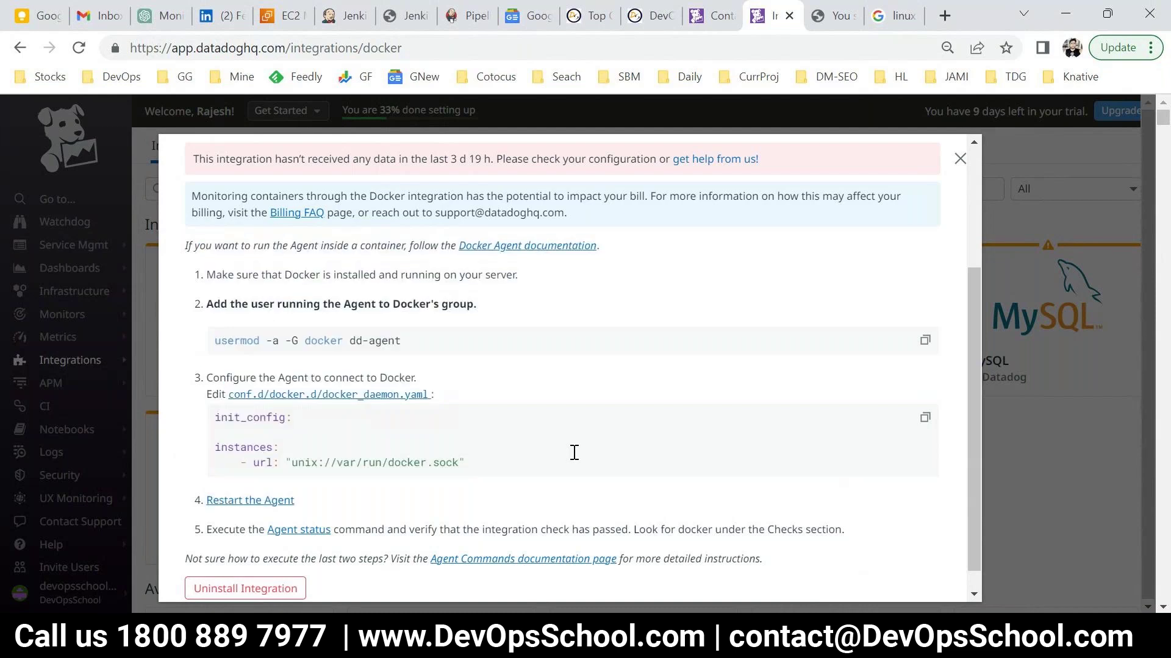
scroll(574, 453, "up", 3)
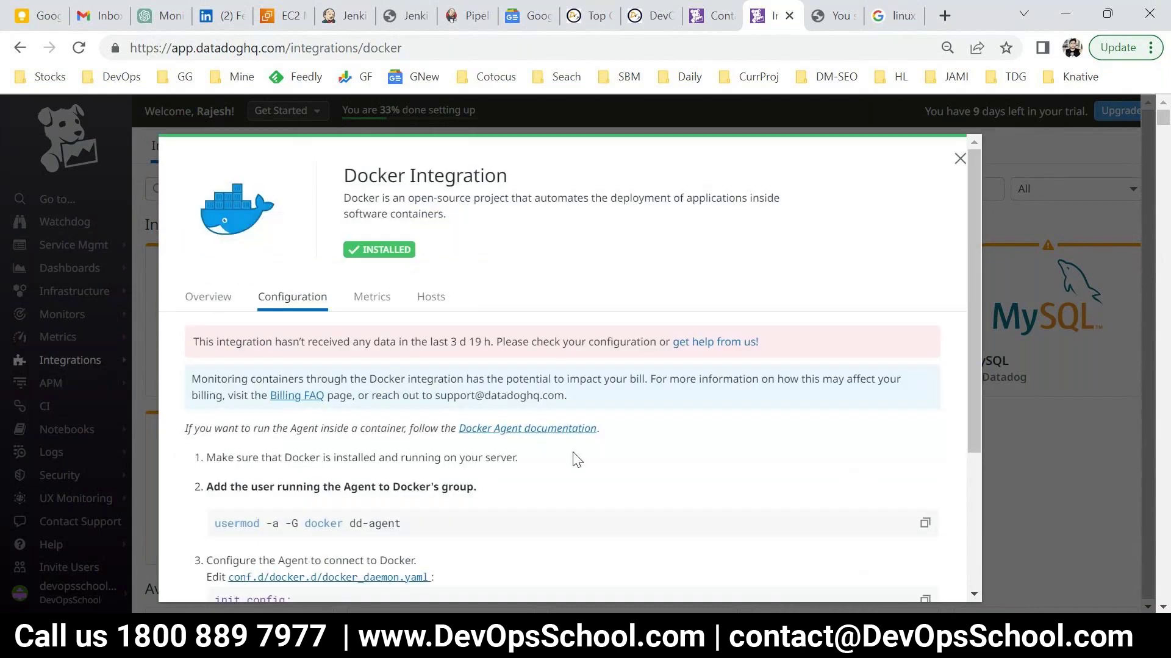
scroll(593, 489, "down", 3)
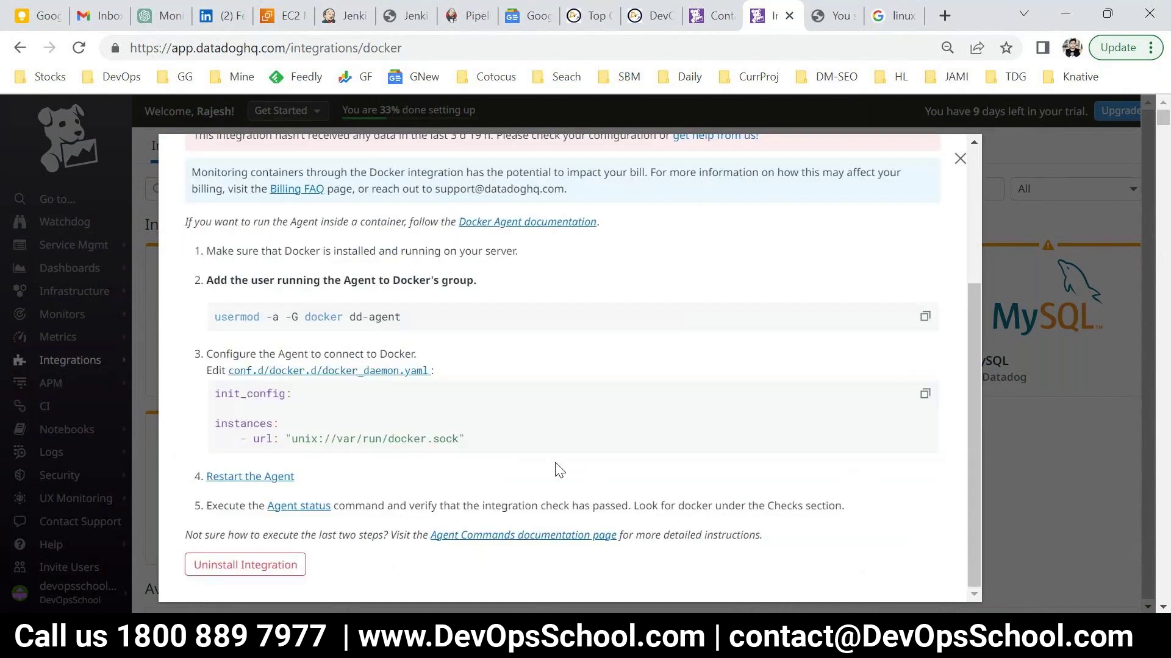
left_click_drag(434, 372, 316, 371)
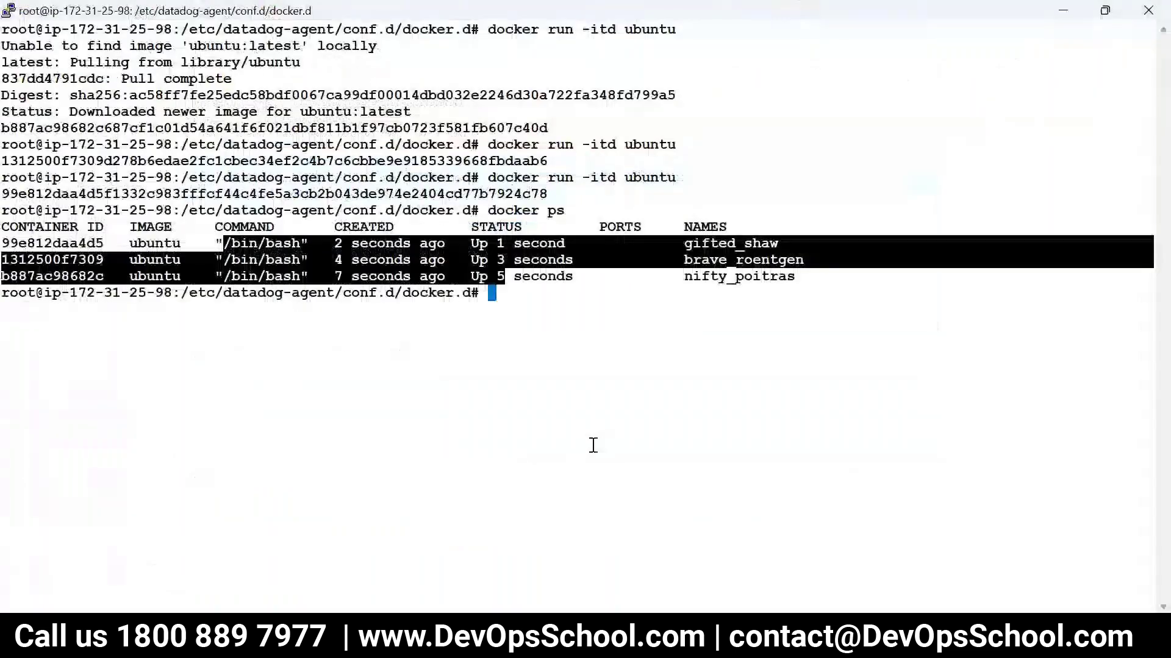
In the terminal, move up from docker.d to the agent's conf.d directory and list its integration folders.
left_click(593, 445)
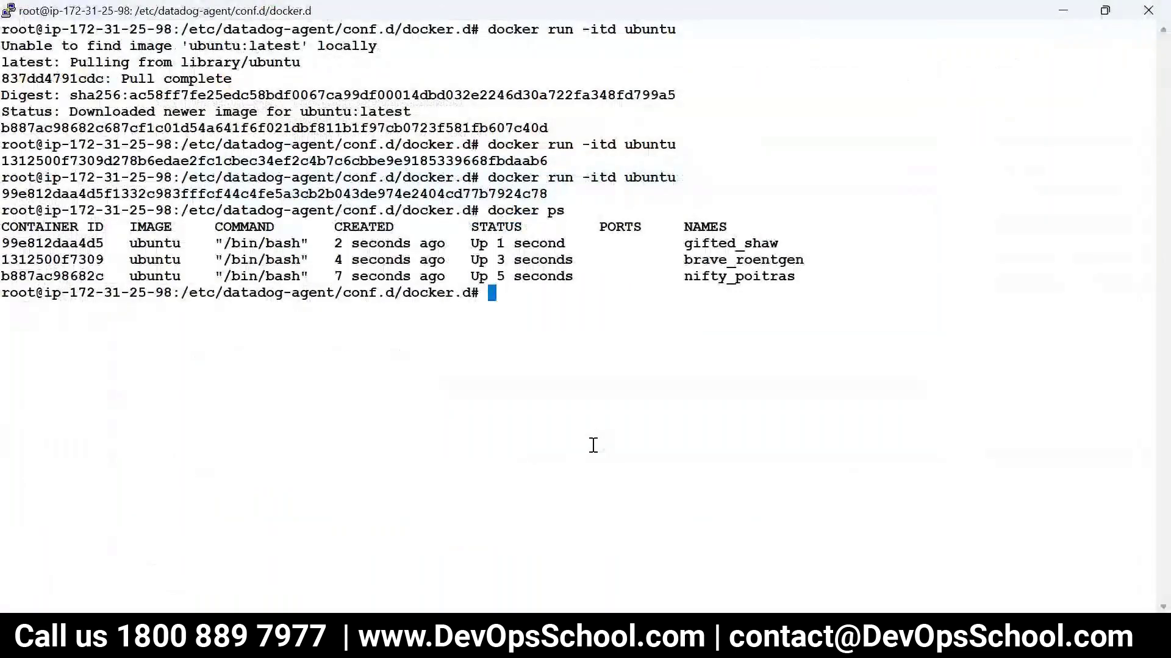
type("pwd")
key("Return")
type("cd ..")
key("Return")
type("l")
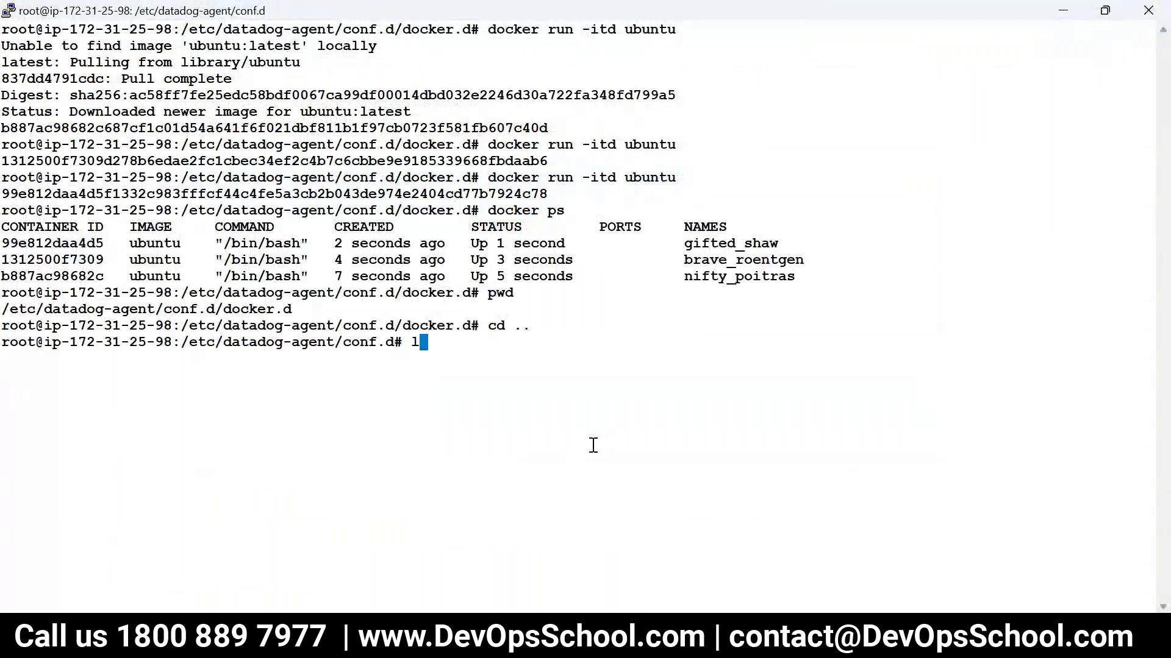
type("s")
key("Return")
left_click_drag(9, 48, 723, 528)
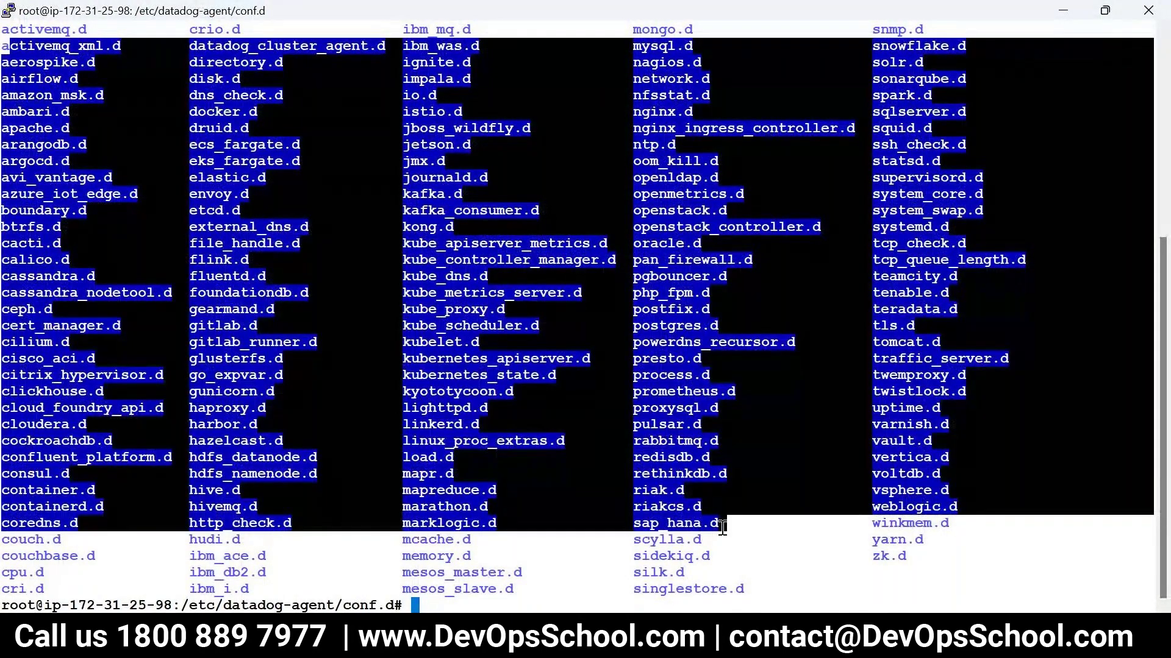
Return to the docker.d directory, list its files and display conf.yaml with more, highlighting the unix://var/run/docker.sock instance line.
type("cd -")
key("Return")
type("ls")
key("Return")
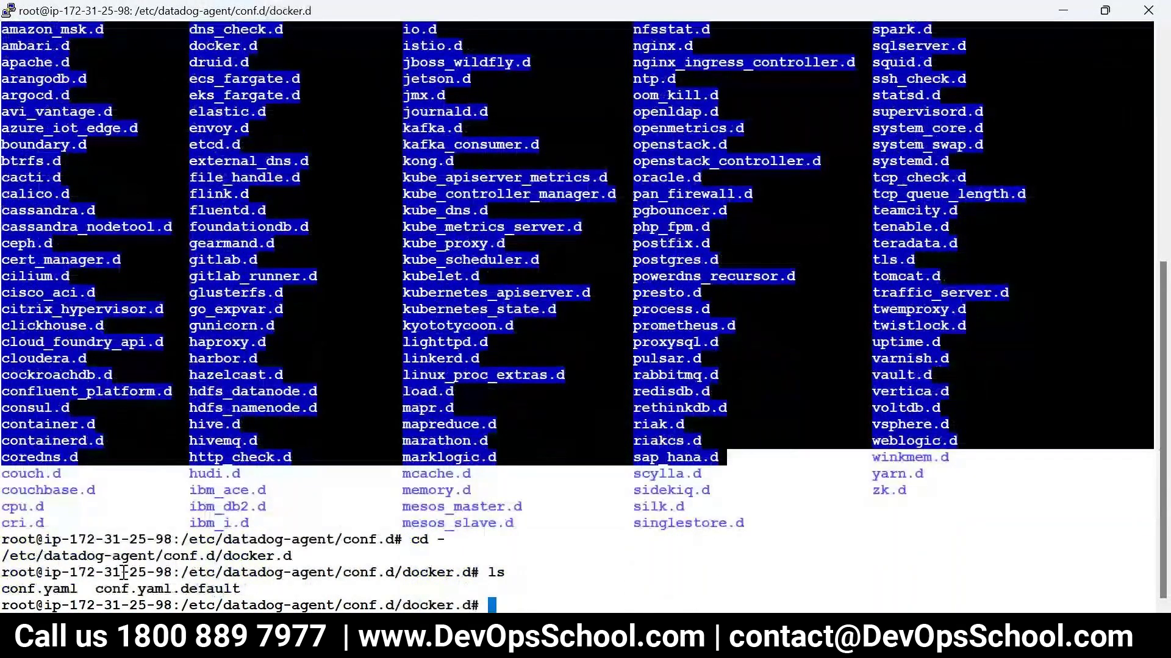
double_click(43, 588)
key("super+c")
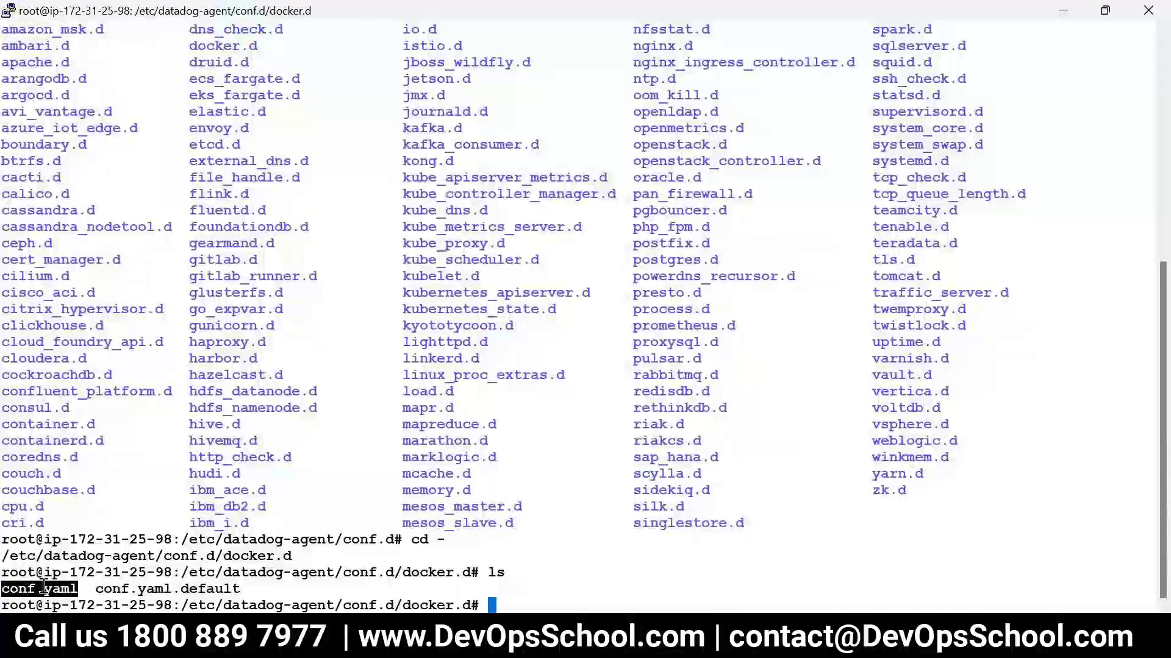
type("more")
right_click(42, 588)
key("Return")
left_click_drag(11, 208, 254, 221)
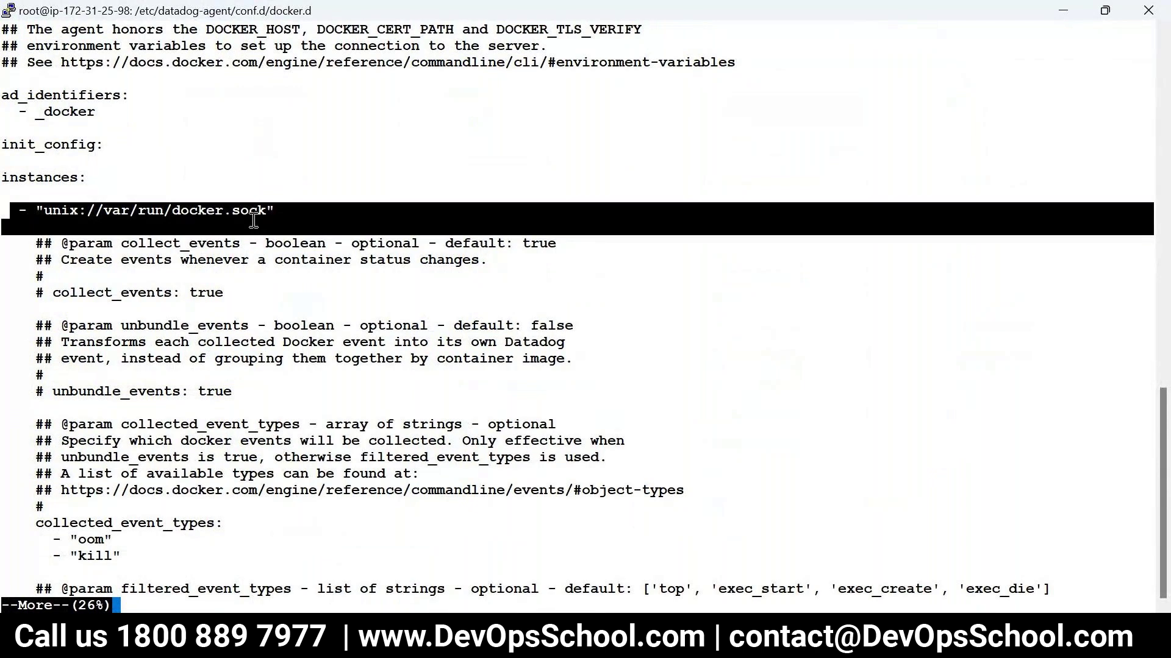
Switch back to Datadog, highlight the Docker configuration instructions for comparison and close the integration details.
key("alt+Tab")
left_click_drag(207, 281, 300, 425)
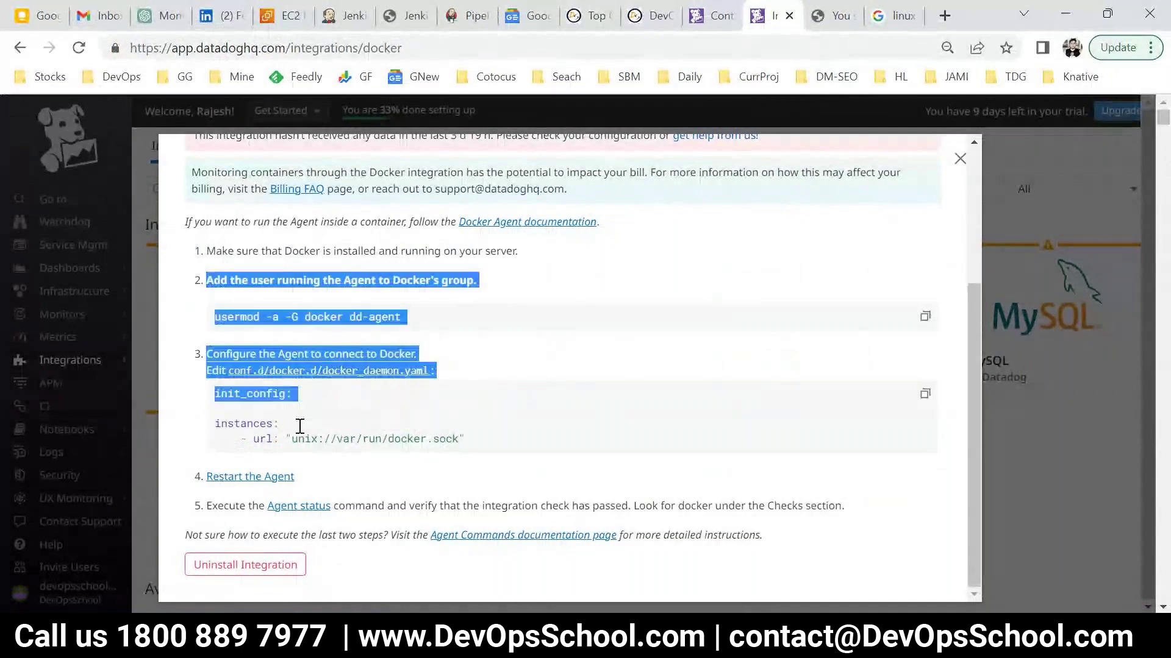
left_click(960, 160)
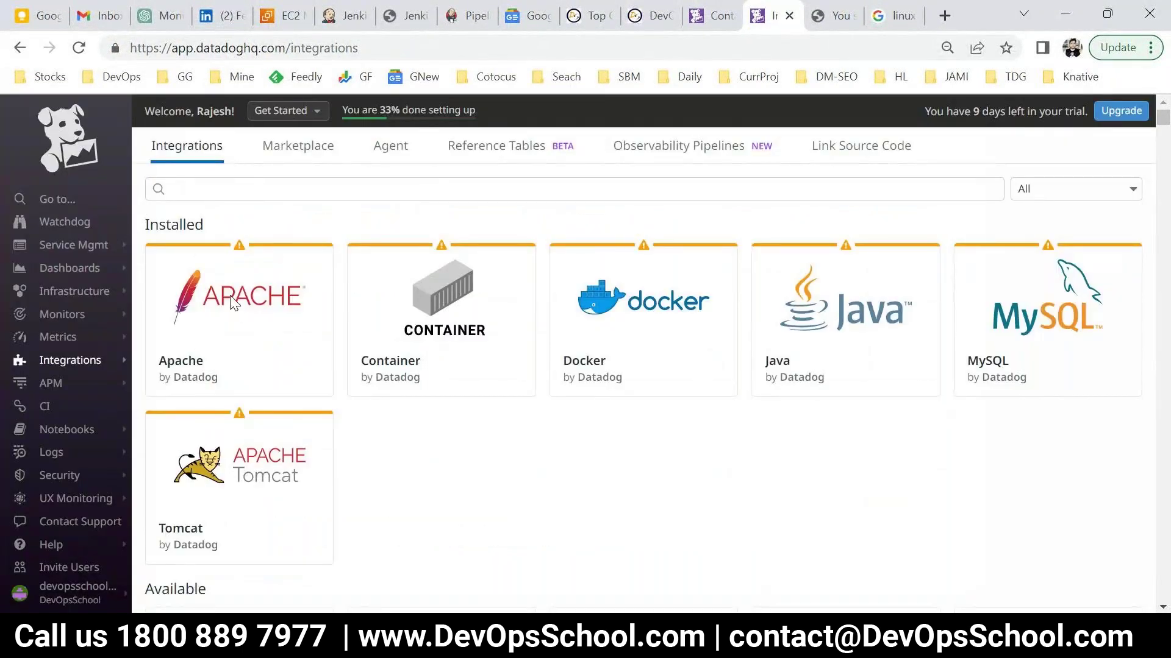
Open the Apache integration and review its installation and host configuration instructions.
left_click(332, 361)
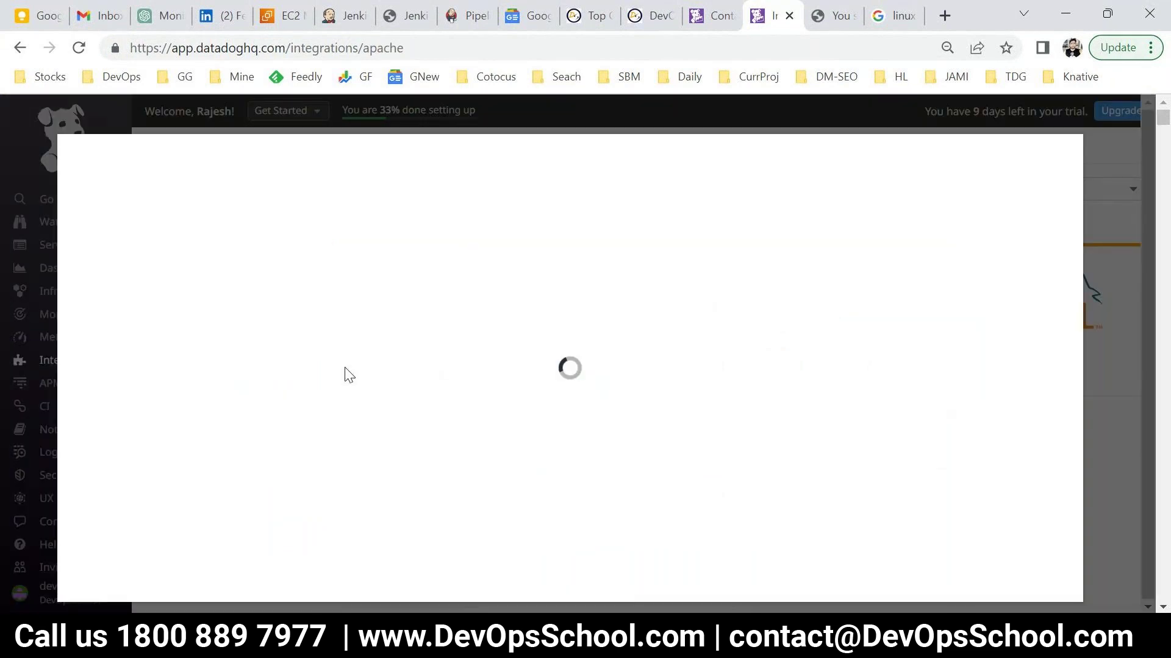
scroll(142, 360, "down", 3)
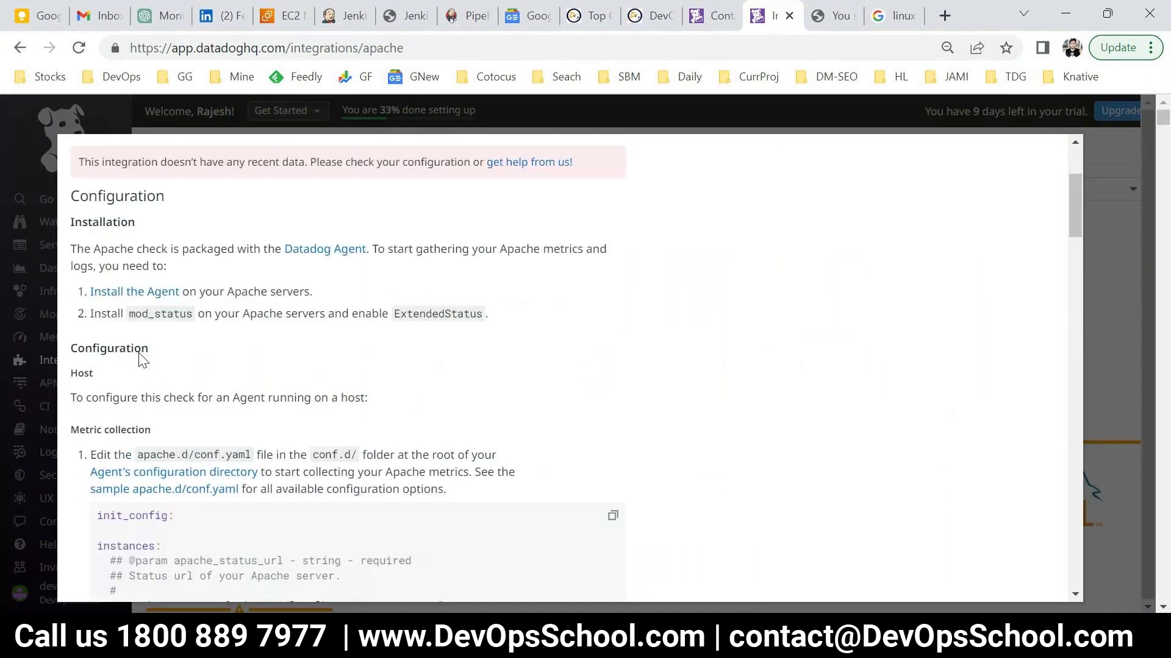
left_click_drag(189, 250, 344, 553)
scroll(344, 553, "down", 2)
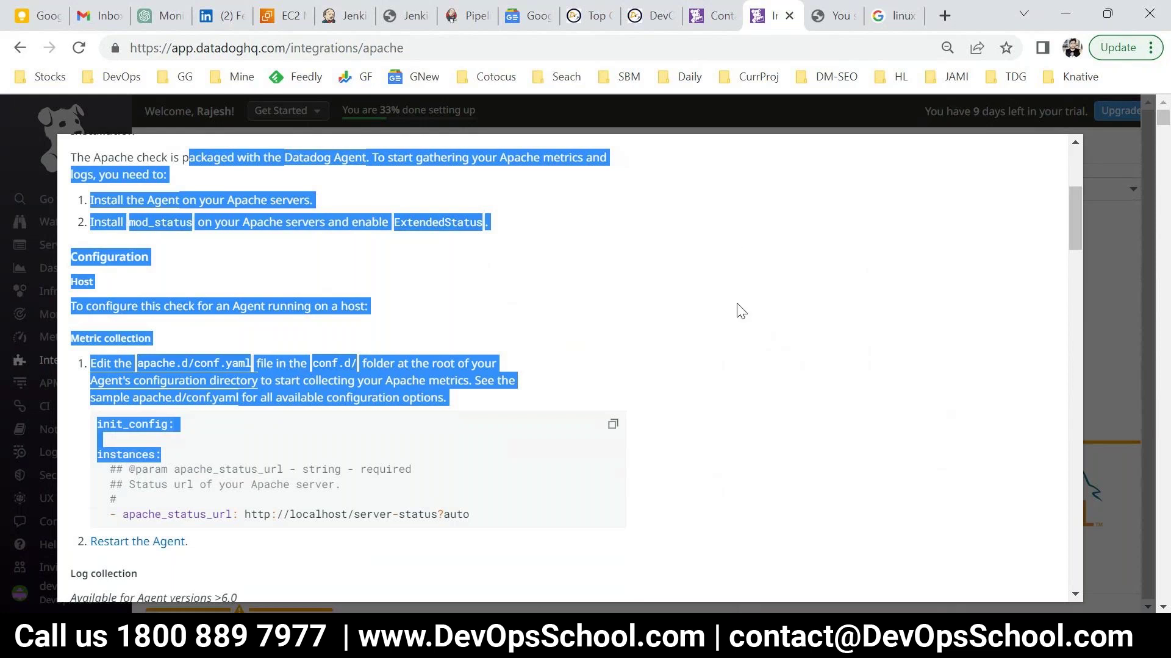
Revisit the blog search, highlight Datadog's Apache metric collection instructions for apache.d/conf.yaml, and close the Apache integration details.
left_click(818, 16)
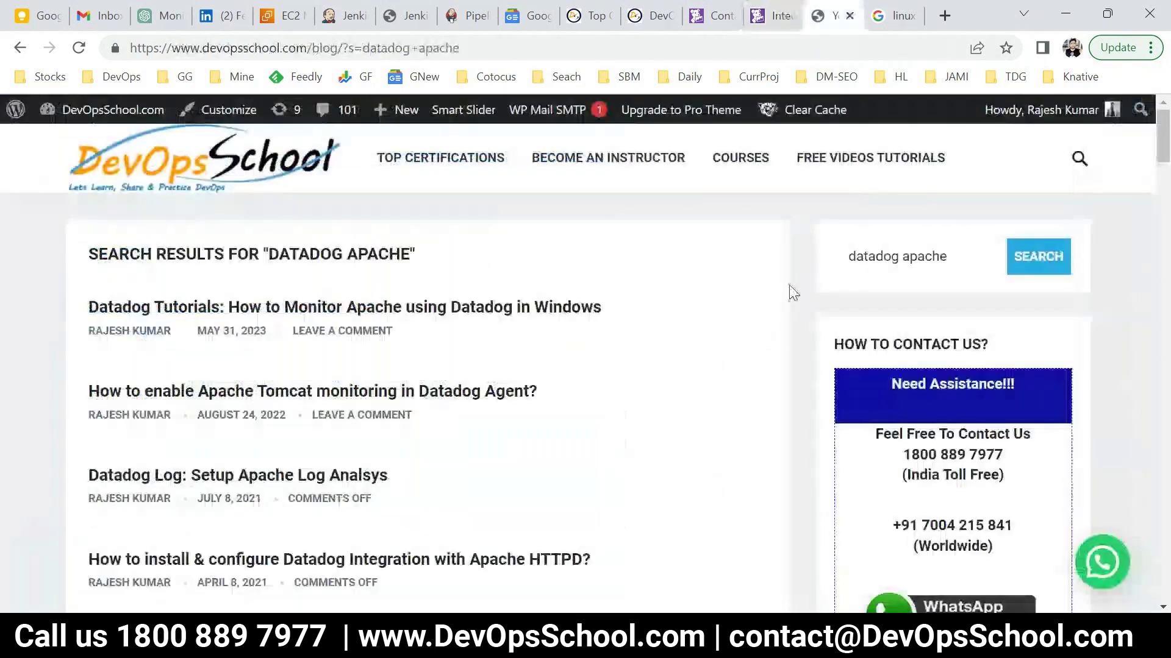
left_click(945, 256)
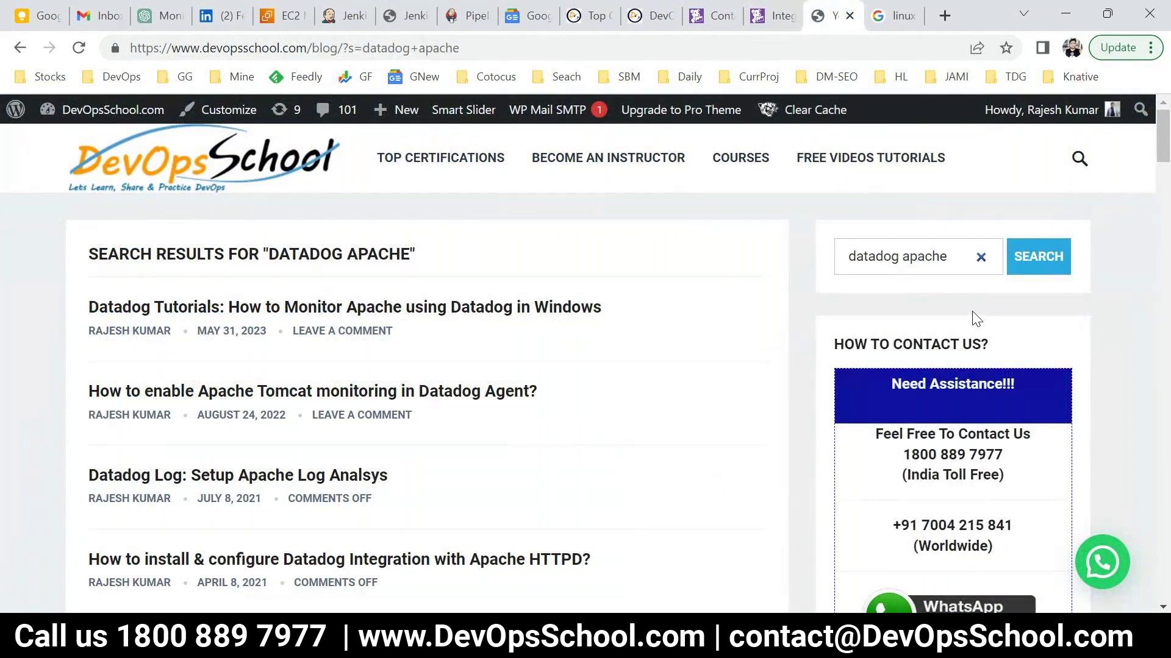
left_click(773, 15)
left_click(409, 335)
left_click_drag(417, 517, 189, 340)
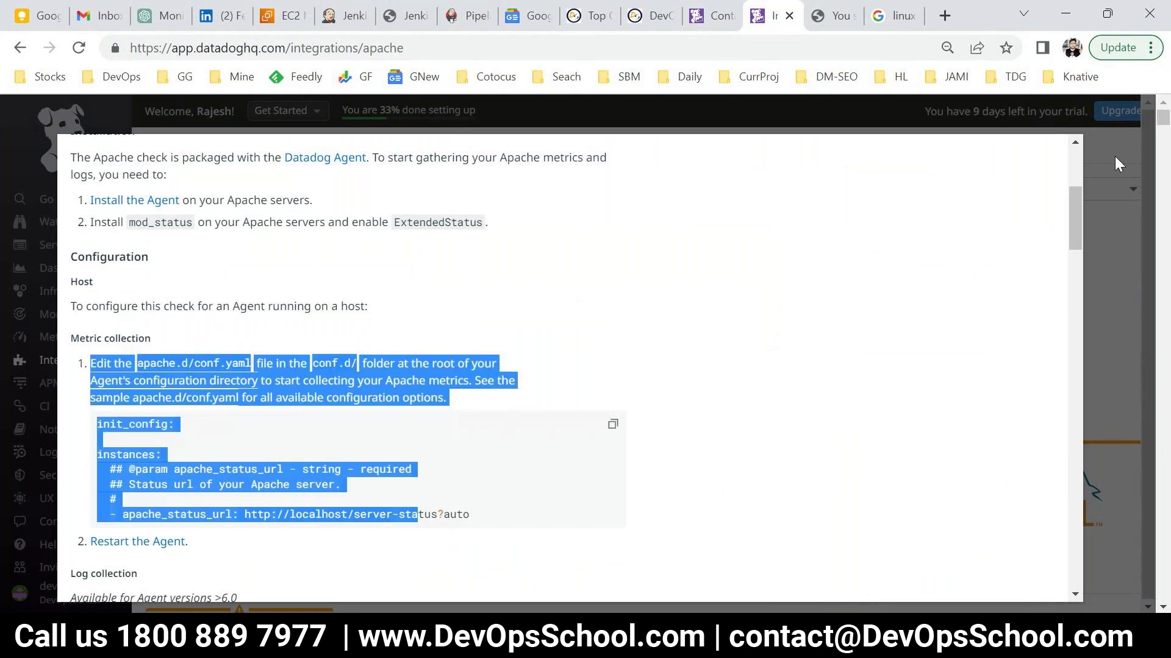
left_click(1117, 180)
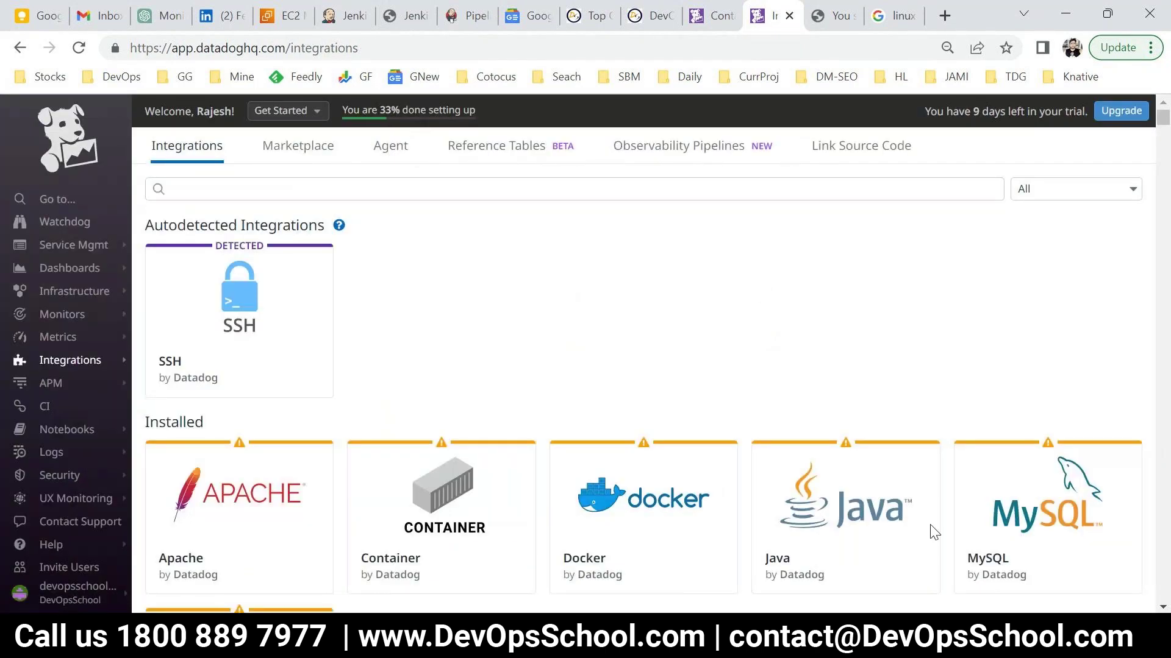
Rerun the "datadog apache" search on the DevOpsSchool blog and look through the listed articles.
left_click(835, 15)
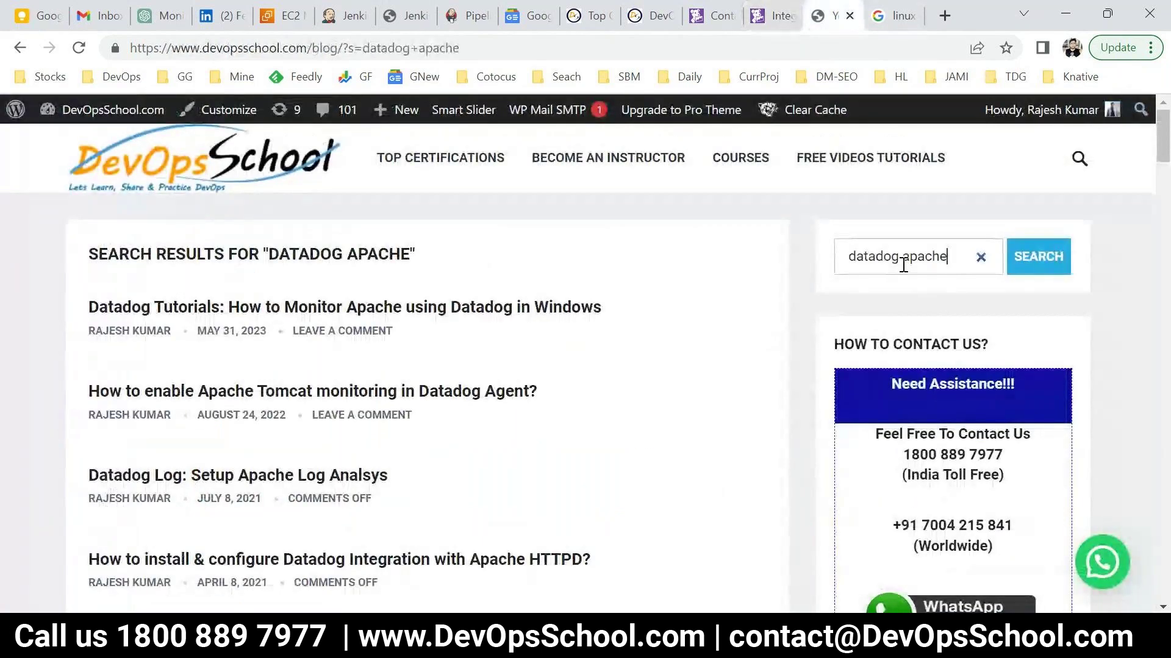
left_click_drag(964, 256, 787, 251)
left_click(953, 258)
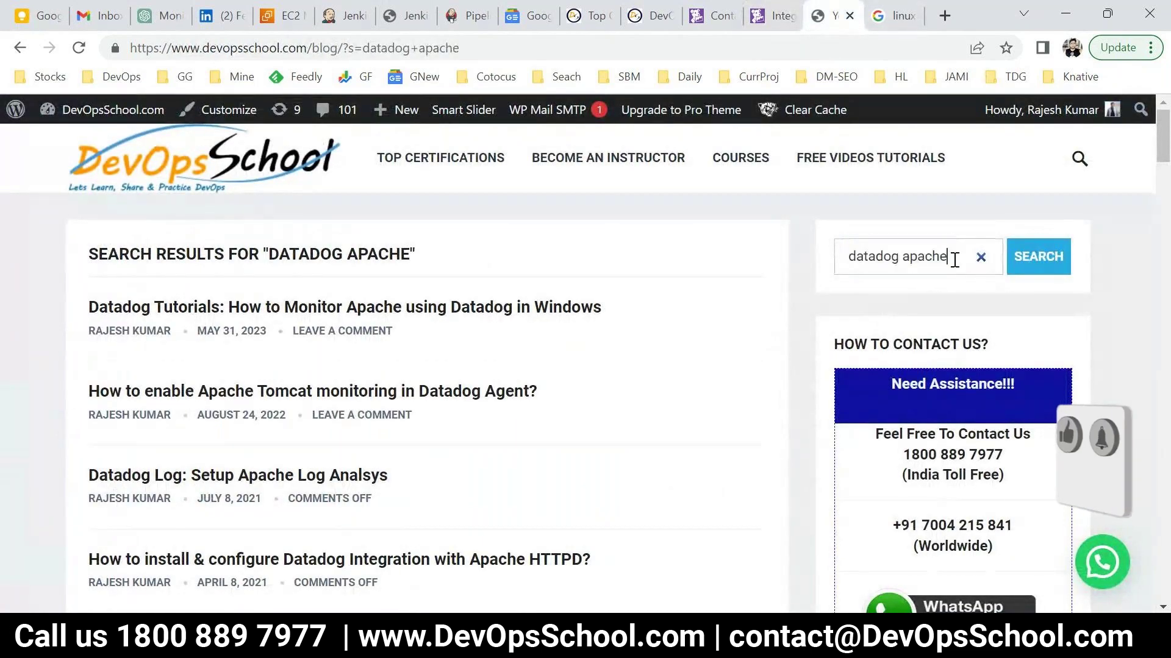
key("Return")
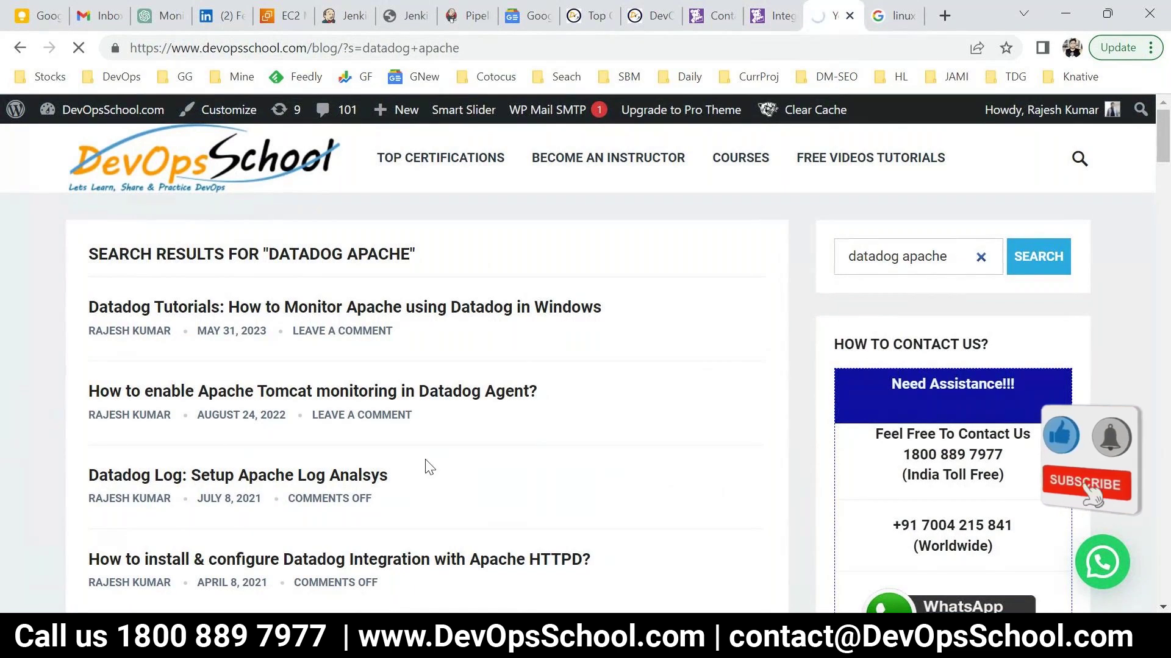
scroll(473, 482, "down", 3)
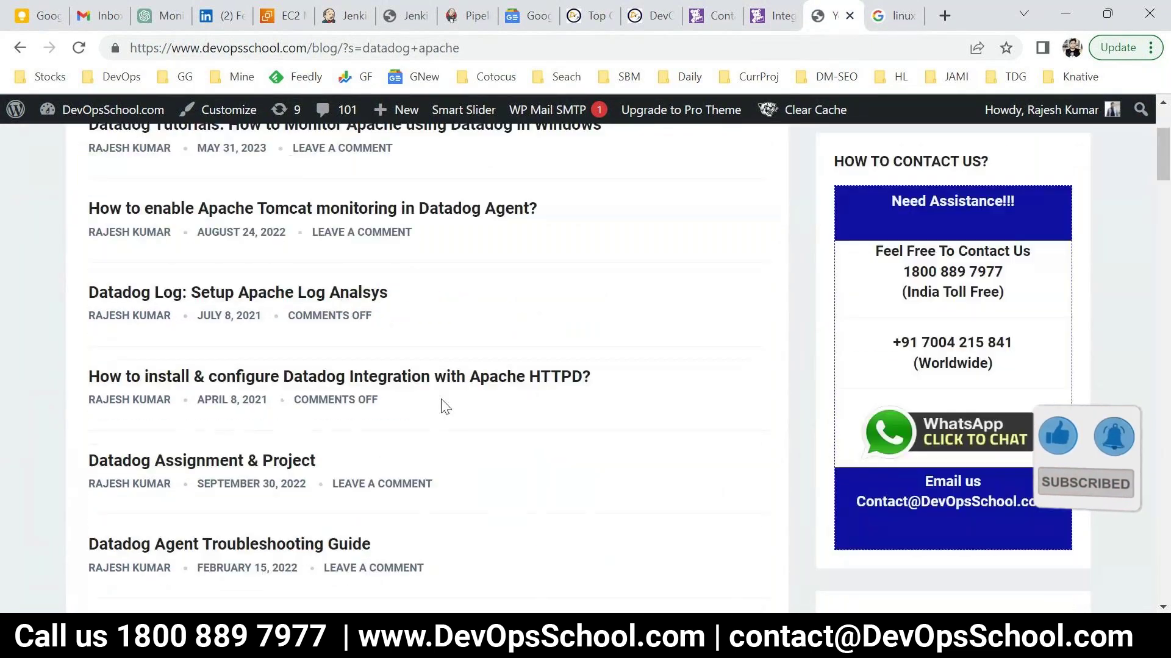
Open the article on installing and configuring the Datadog integration with Apache HTTPD and skim its illustrated instructions.
left_click(435, 367)
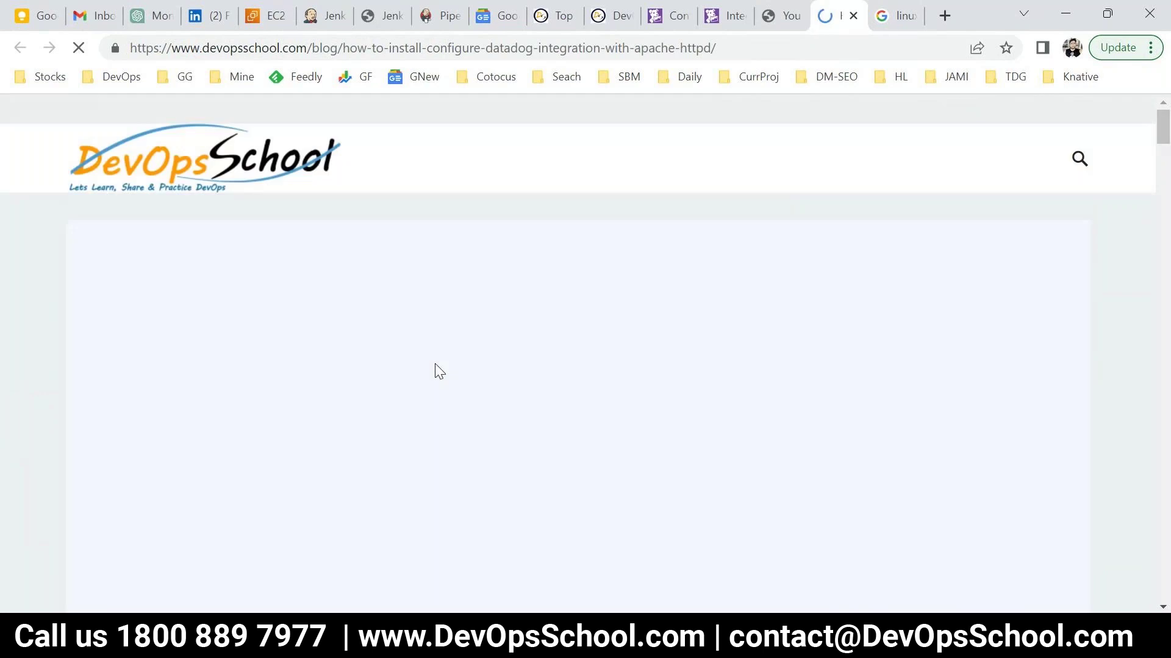
scroll(436, 426, "down", 5)
scroll(435, 426, "down", 20)
scroll(253, 371, "down", 8)
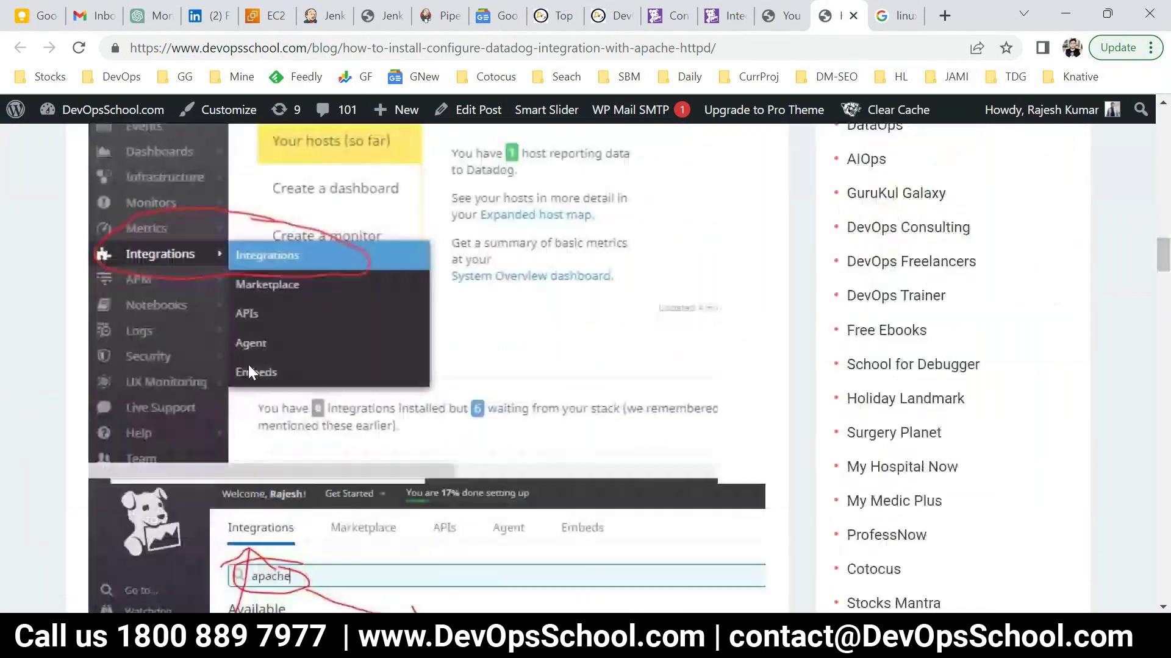
scroll(253, 372, "up", 8)
scroll(255, 388, "down", 15)
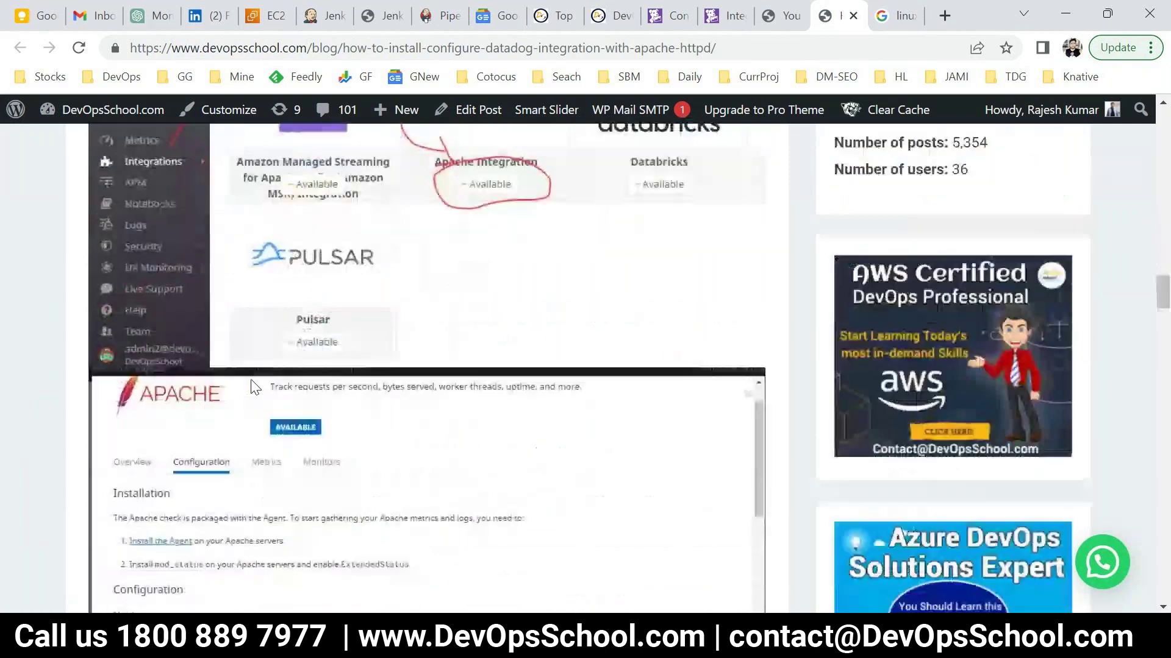
scroll(255, 388, "down", 8)
scroll(252, 379, "down", 8)
Return to the DevOpsSchool blog's search results and search for "datadog mysql".
left_click(782, 16)
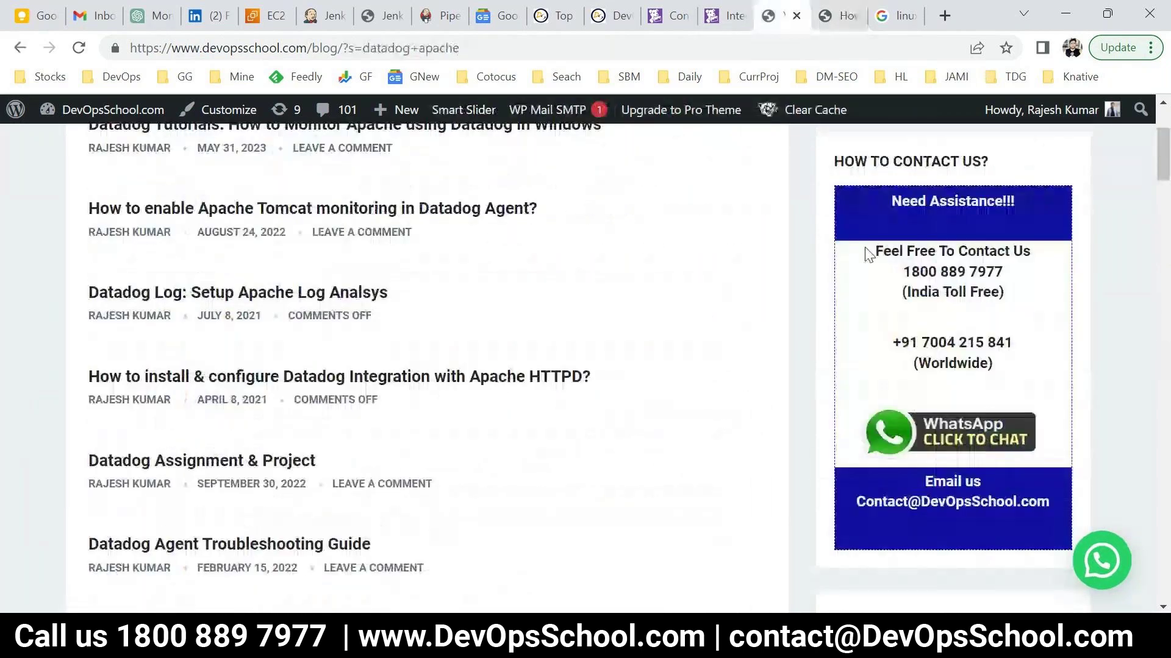
scroll(899, 287, "up", 3)
double_click(924, 255)
type("mysql")
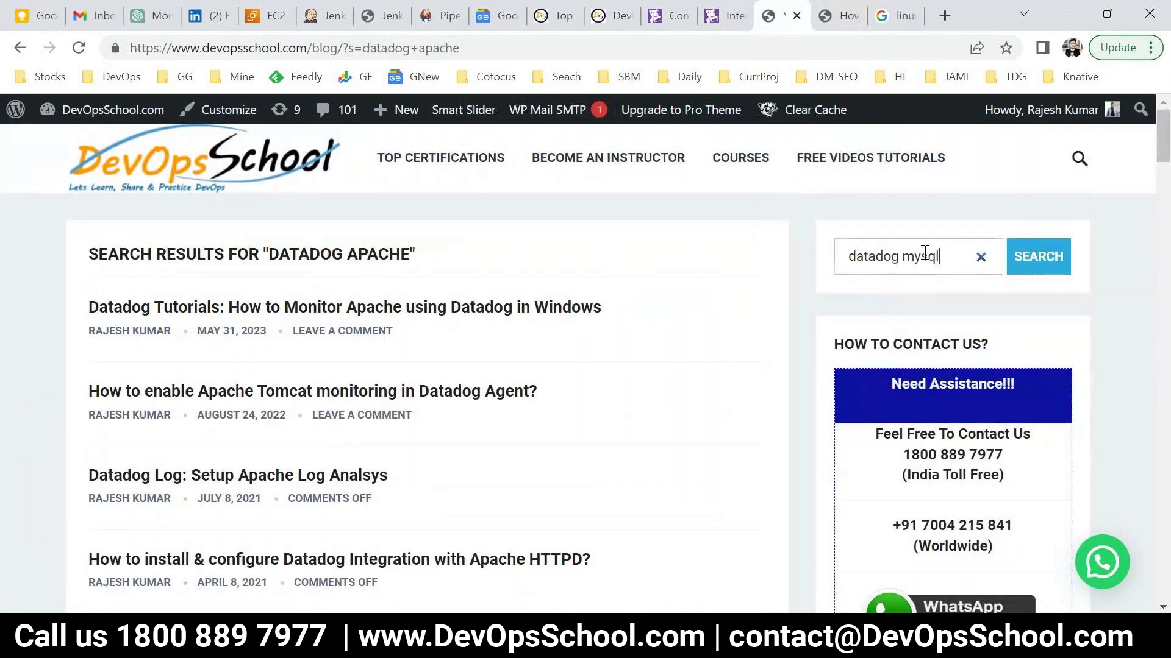
key("Return")
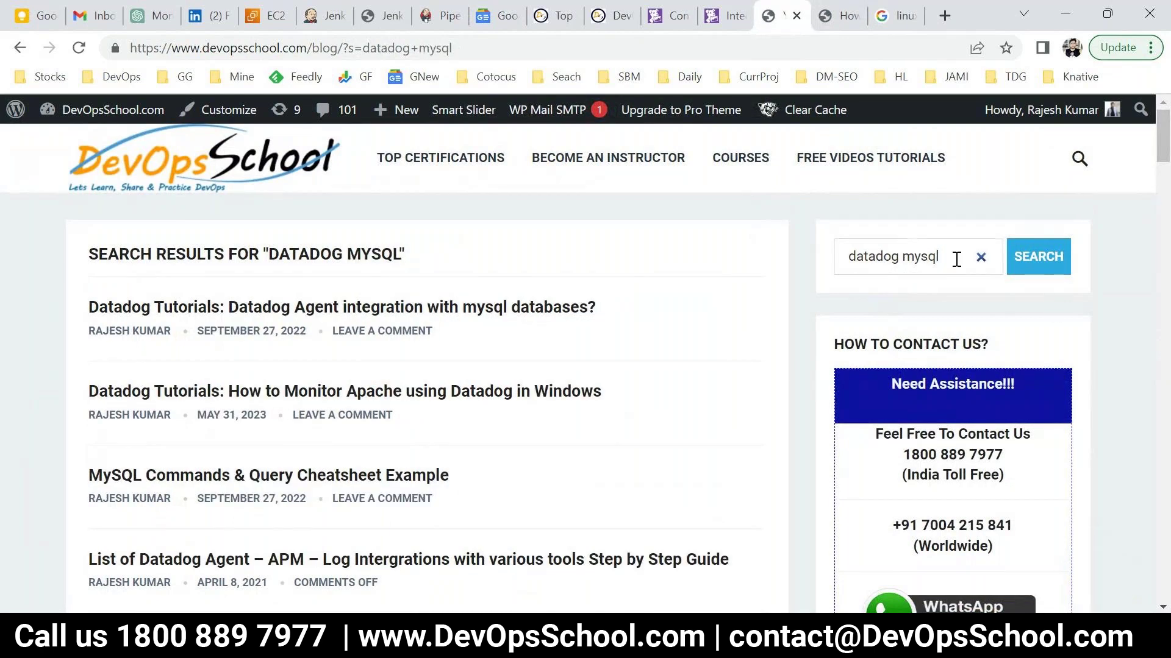
Change the blog search to "datadog tomcat" and run it.
double_click(922, 258)
type("tomcat")
key("Return")
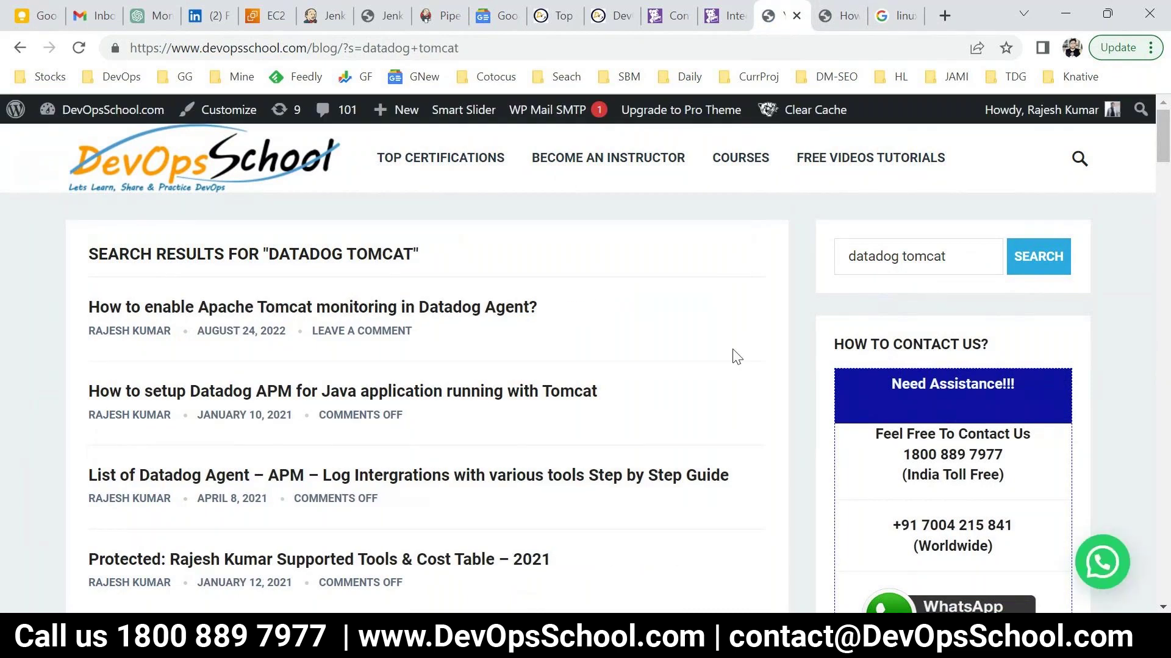
Switch to Datadog's Containers page and check its graphs and container list.
left_click(659, 9)
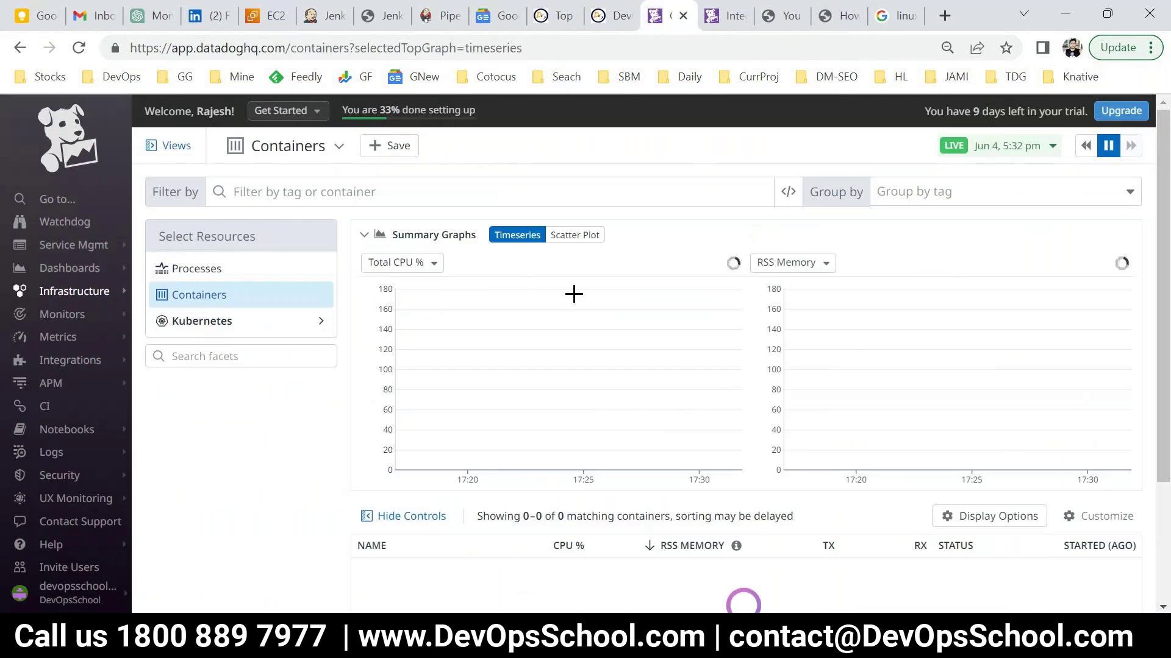
scroll(240, 454, "down", 3)
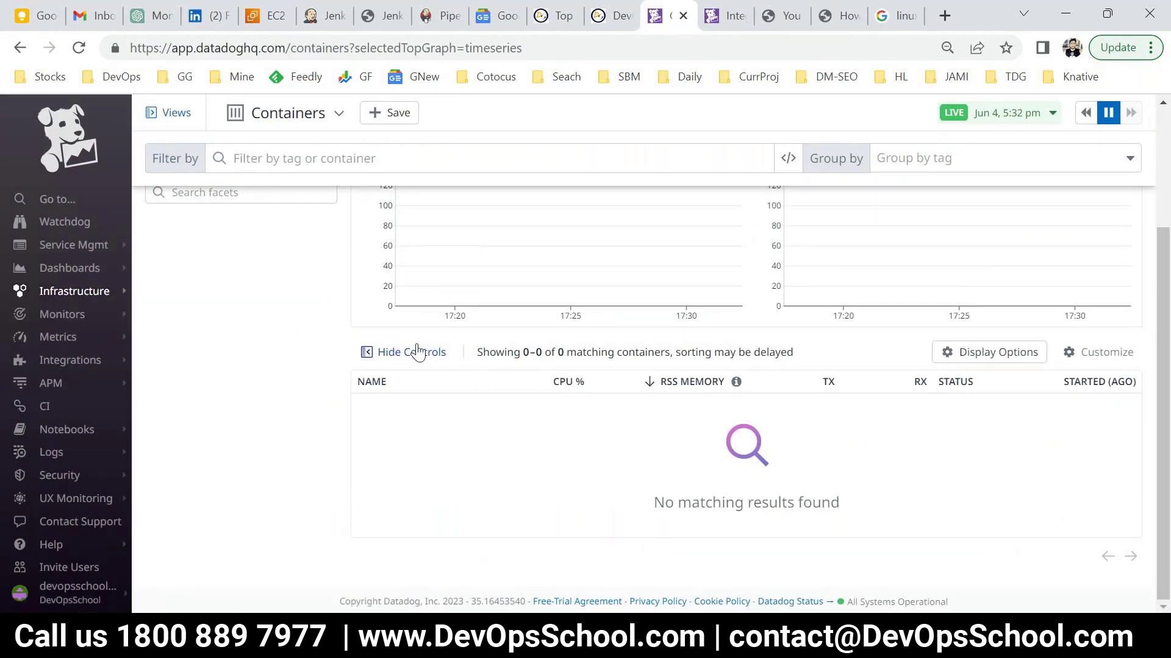
scroll(397, 476, "up", 3)
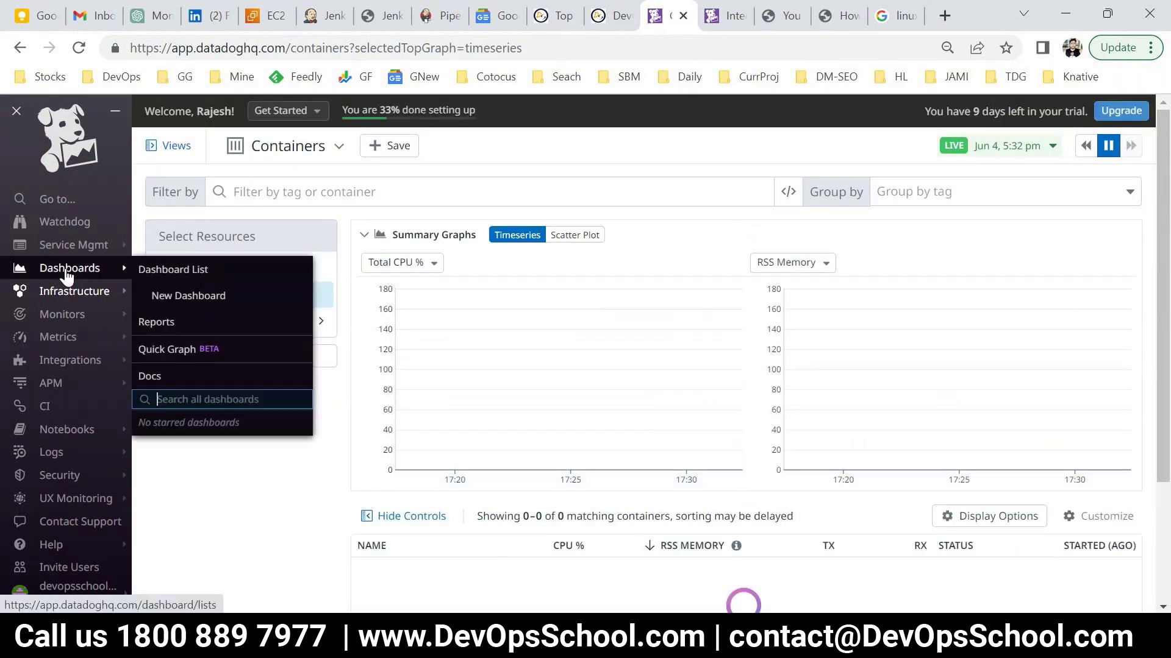
Open the Infrastructure List in Datadog and view the Linux host's container details.
mouse_move(64, 318)
mouse_move(61, 291)
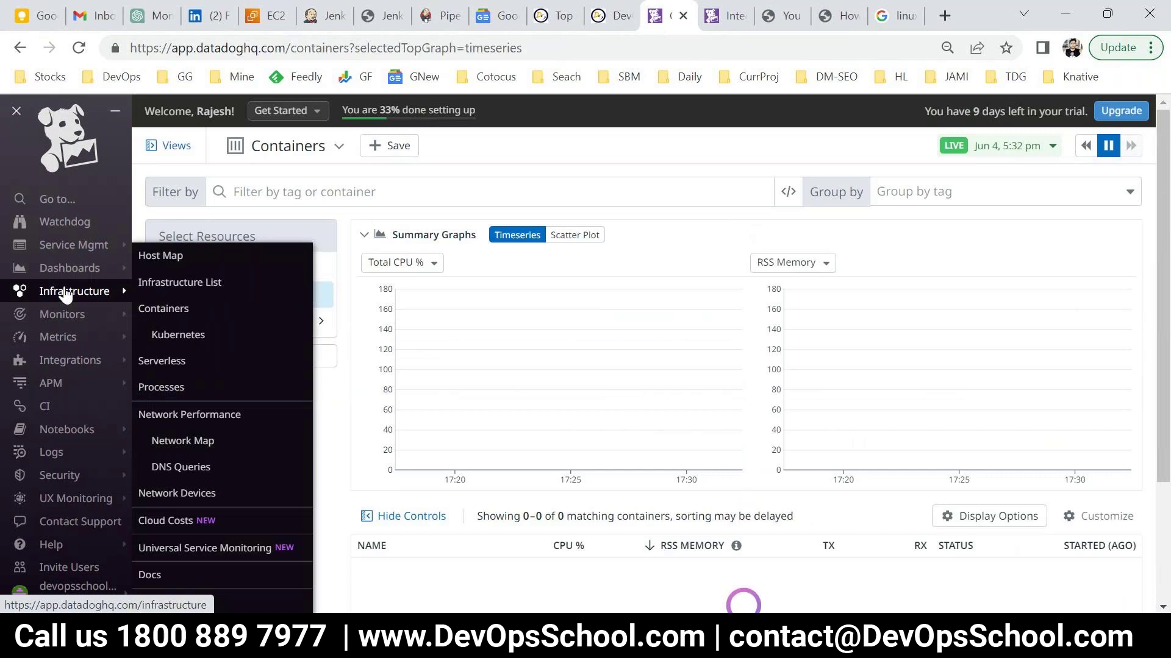
left_click(172, 289)
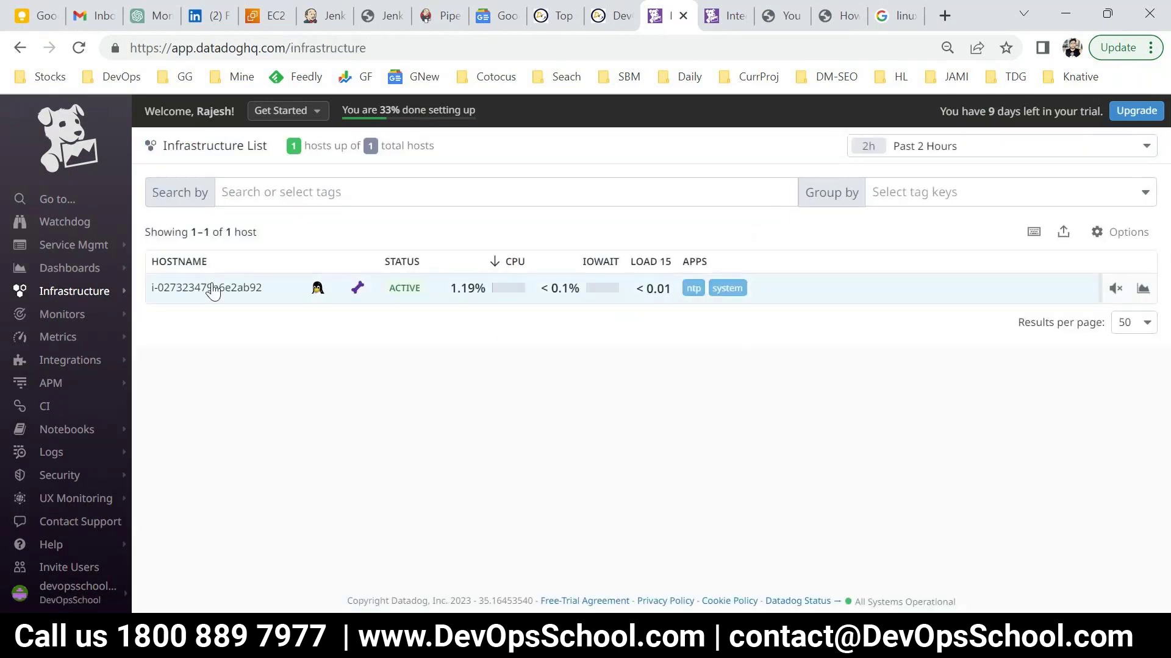
left_click(212, 289)
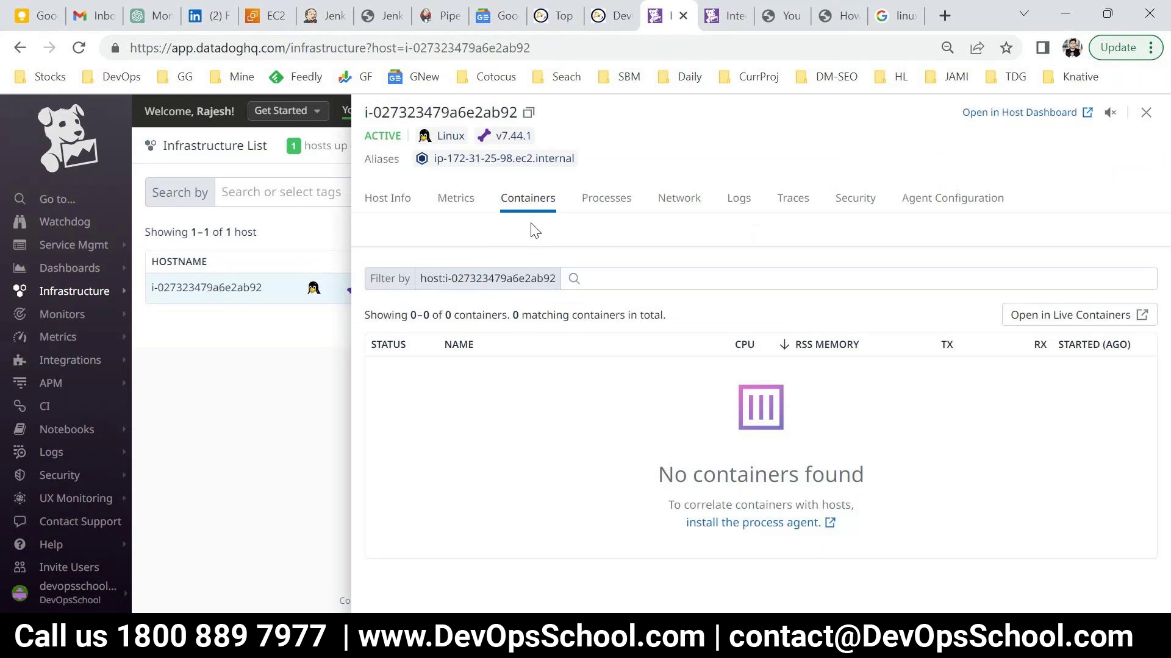
Switch to the terminal, exit the Docker config file view, clear the screen, and list the running containers with docker ps.
key("alt+Tab")
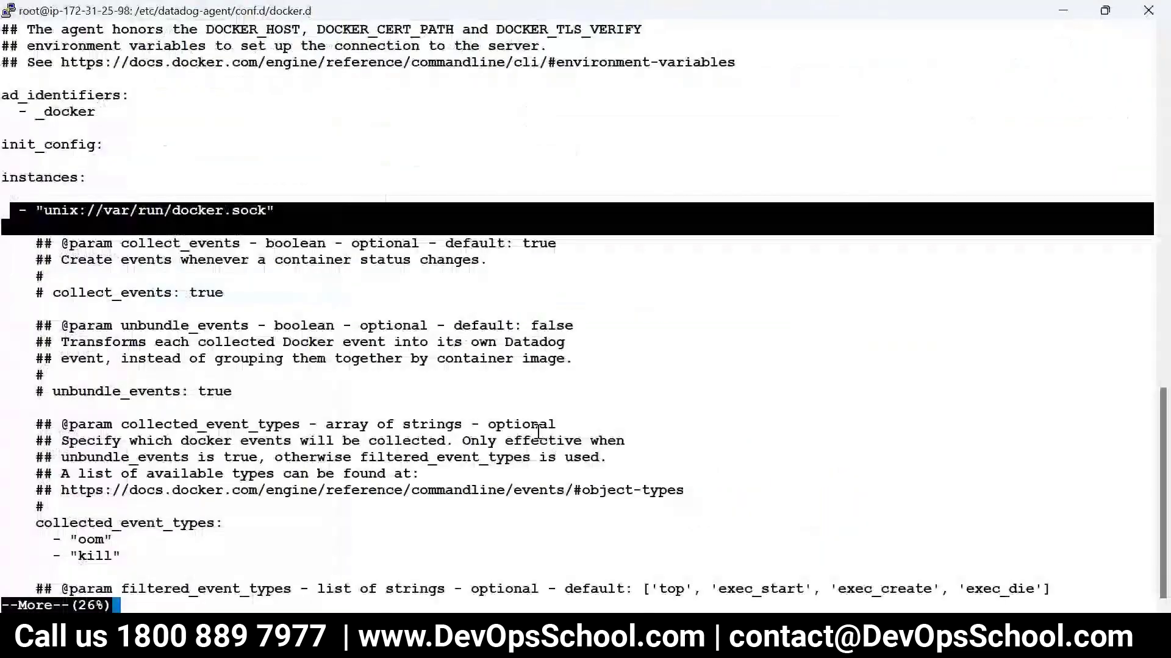
type("qclear")
key("Return")
type("docker ps")
key("Return")
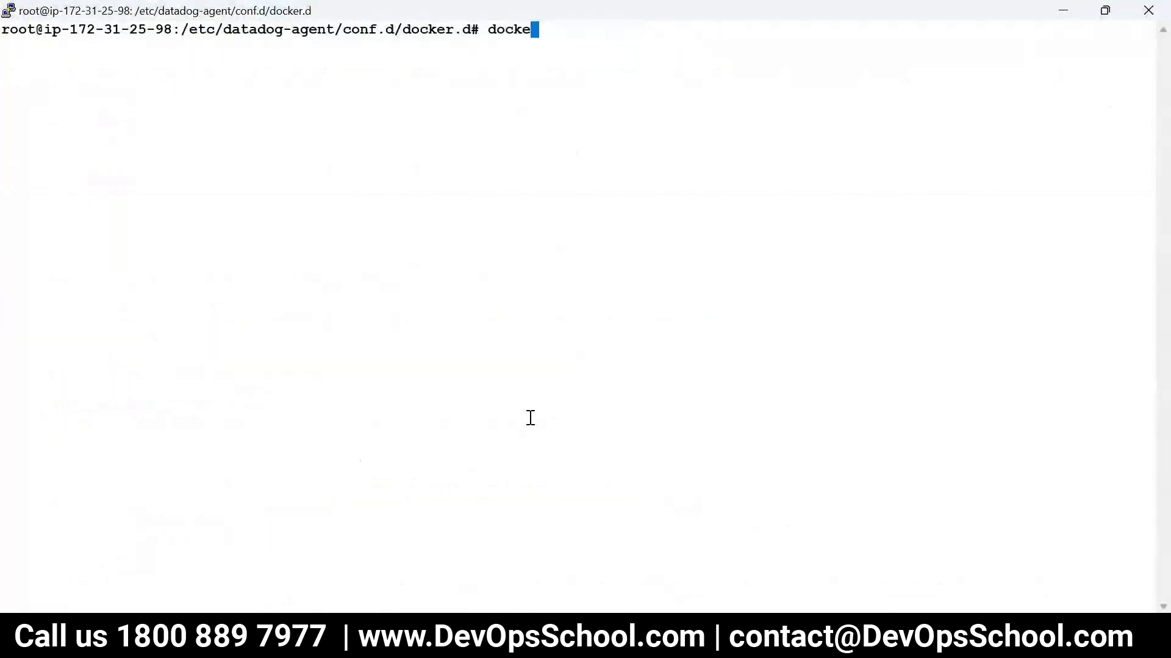
Return to the host's details in Datadog and recheck its container list, switching through the neighbouring sections to reload it.
key("alt+Tab")
left_click(531, 343)
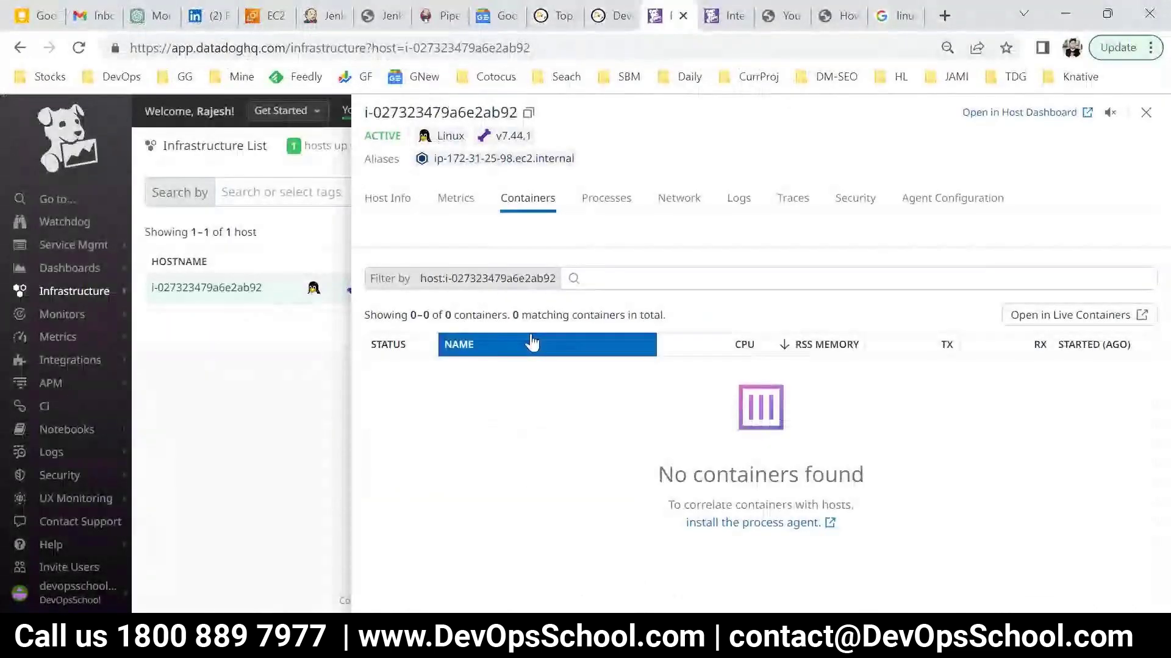
left_click(591, 199)
left_click(531, 199)
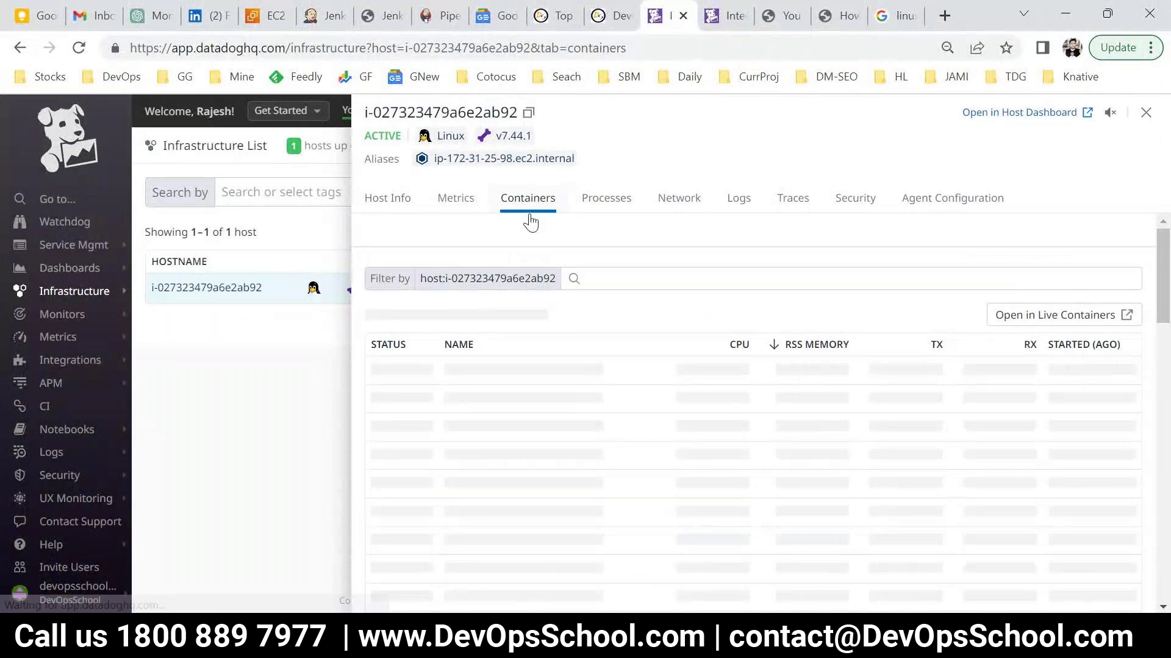
left_click(466, 199)
left_click(520, 195)
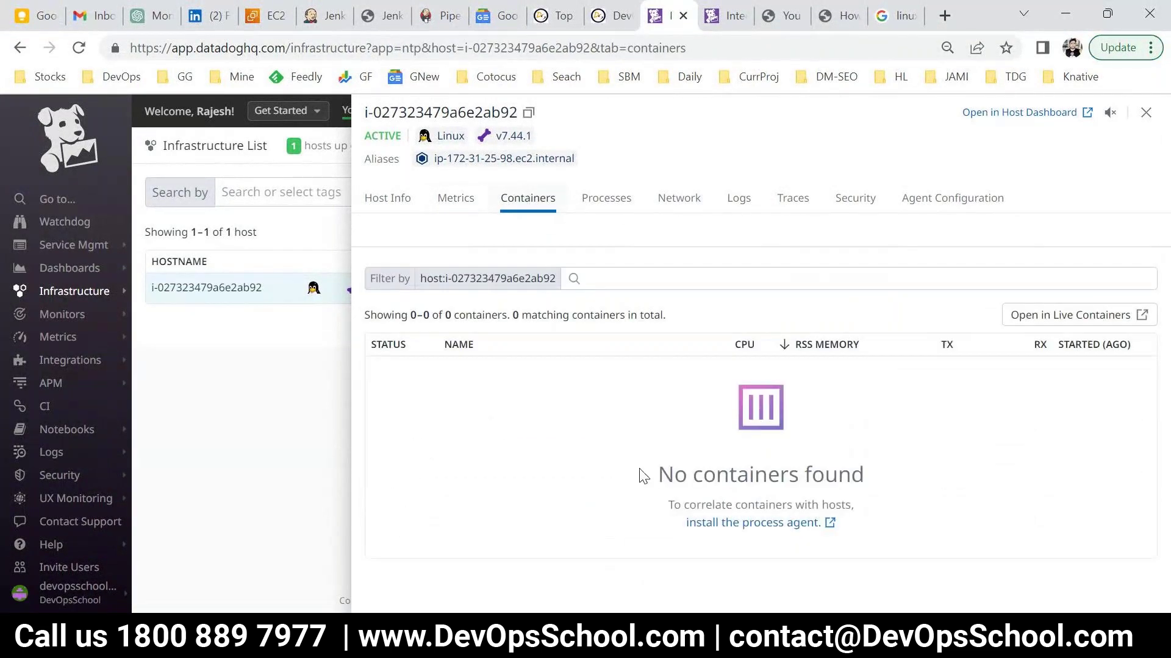
Switch to the terminal and try to restart the Datadog agent with "systemcgtl restart datadog-agent".
key("alt+Tab")
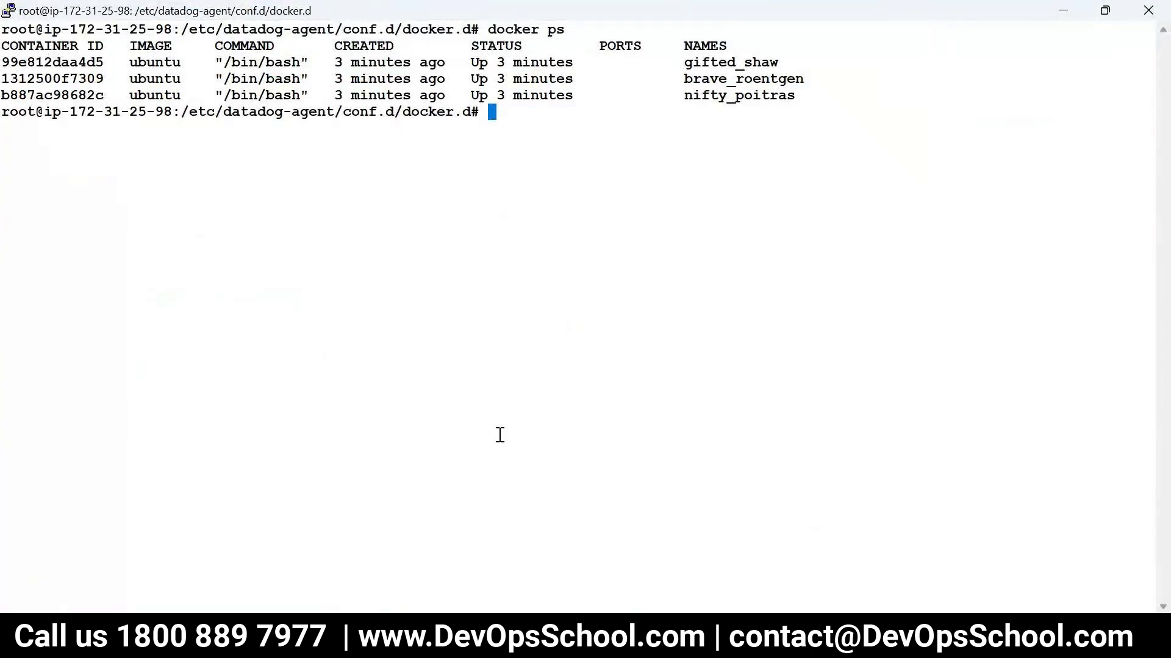
type("data")
key("ctrl+c")
type("stsre")
key("ctrl+c")
type("systemcgtl ret")
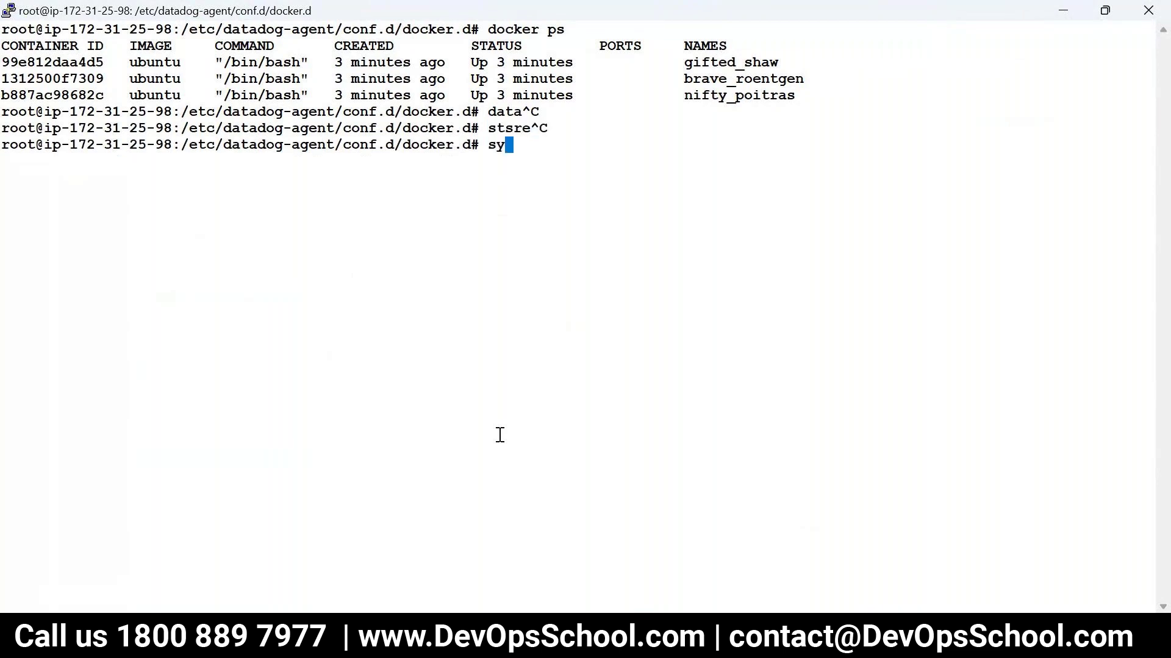
type("rst")
key("BackSpace")
key("BackSpace")
key("BackSpace")
key("BackSpace")
type("starty")
key("BackSpace")
key("BackSpace")
type("docker")
key("BackSpace")
key("BackSpace")
key("BackSpace")
key("BackSpace")
key("BackSpace")
type("atadog-agent")
key("Return")
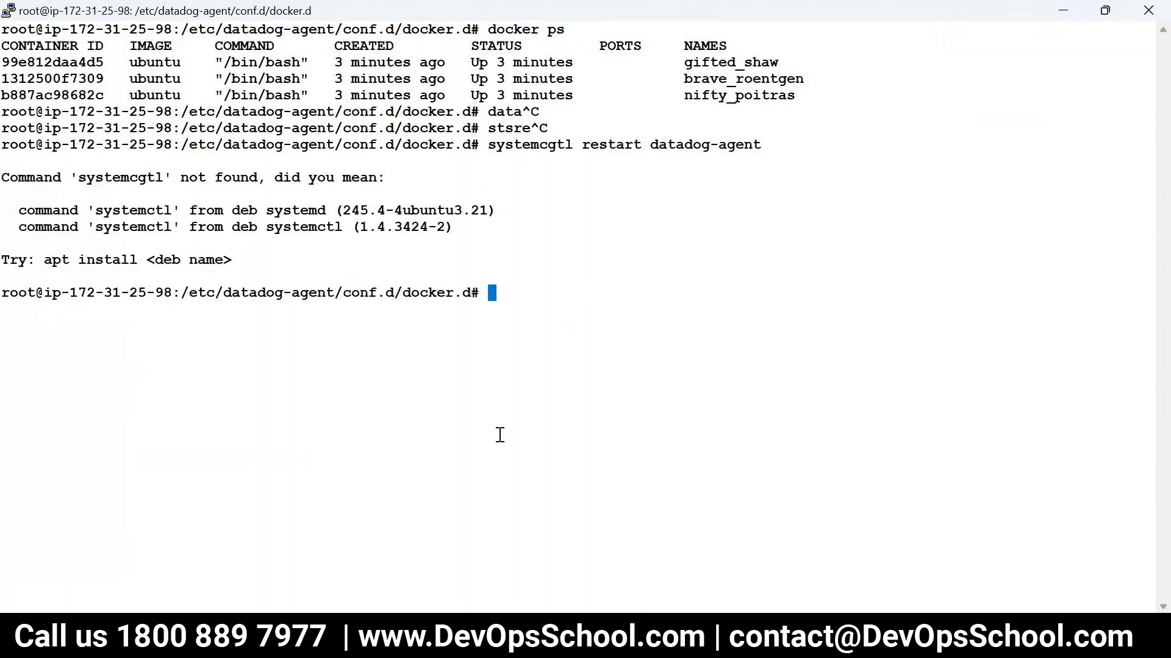
Recall the restart command, correct it to "systemctl restart datadog-agent", and run it.
key("Up")
key("Left")
key("Left")
key("Left")
key("Left")
key("Left")
key("Left")
key("Left")
key("Left")
key("Left")
key("Left")
key("Left")
key("Left")
key("Left")
key("Left")
key("Left")
key("Left")
key("Left")
key("Left")
key("Left")
key("Left")
key("Left")
key("Right")
key("Right")
key("Right")
key("Right")
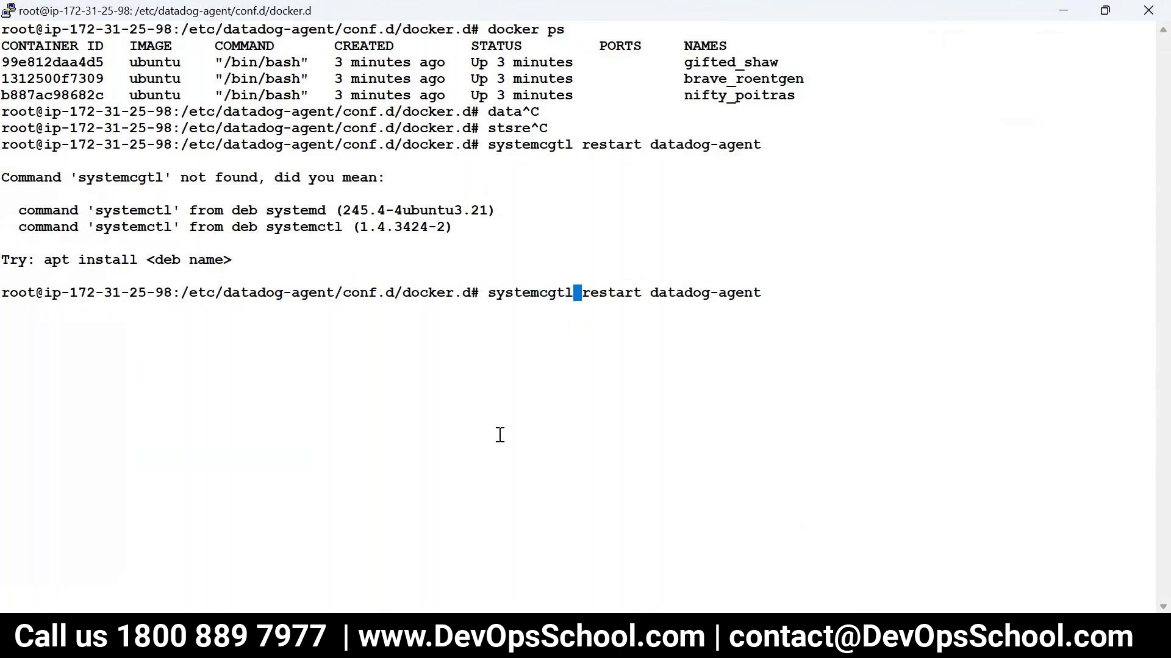
key("BackSpace")
key("BackSpace")
key("BackSpace")
key("BackSpace")
type("ctl")
key("Return")
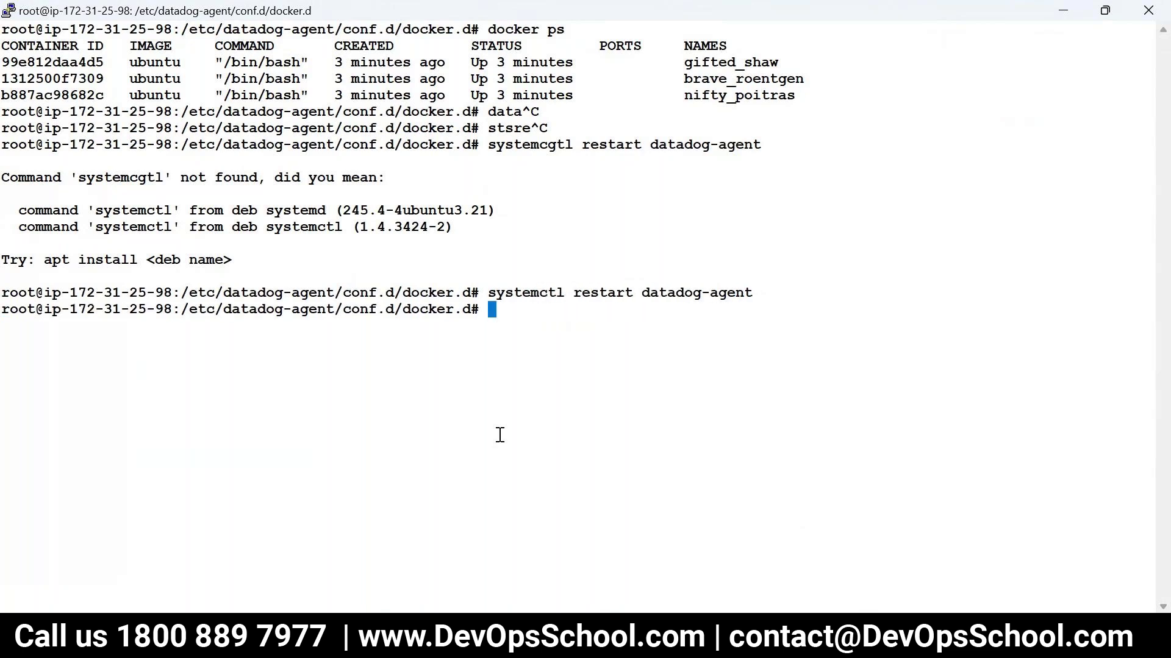
Discard the recalled restart command and query the agent with "datadog-agent status".
key("Up")
key("Up")
key("ctrl+c")
type("d")
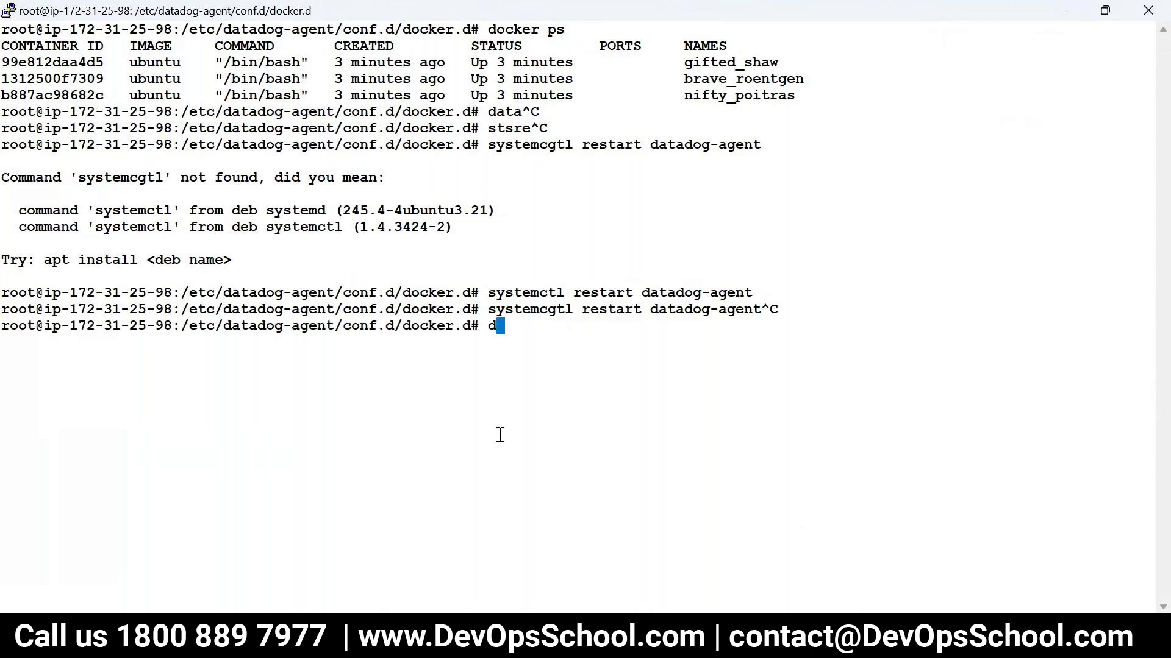
type("atadog-agent status")
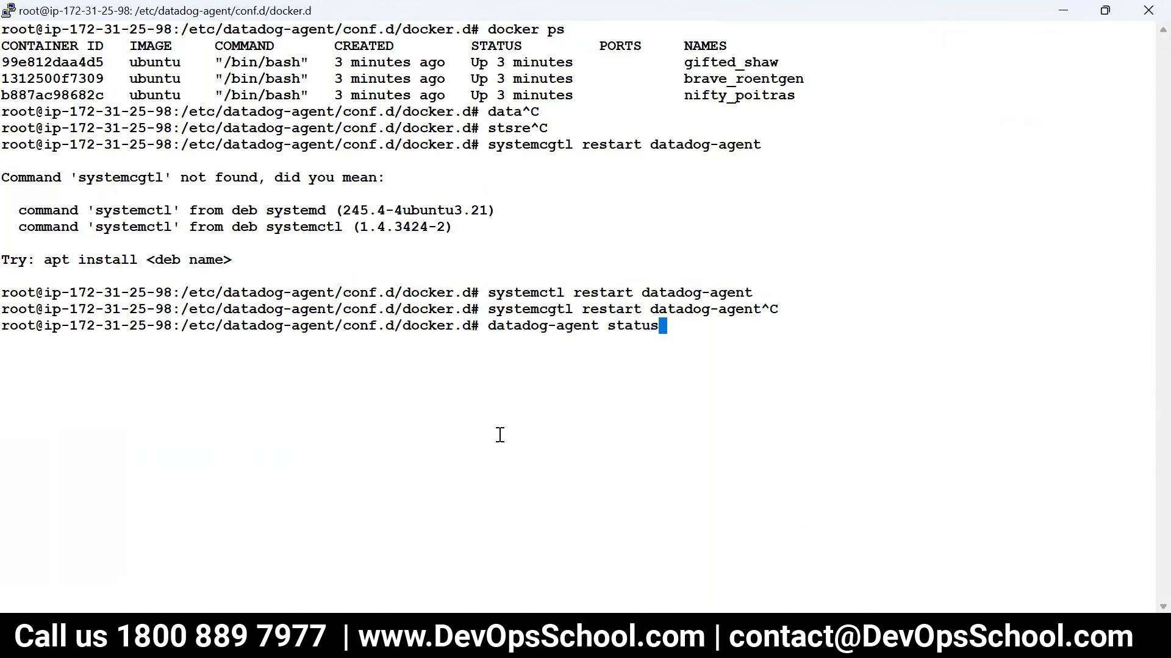
key("Return")
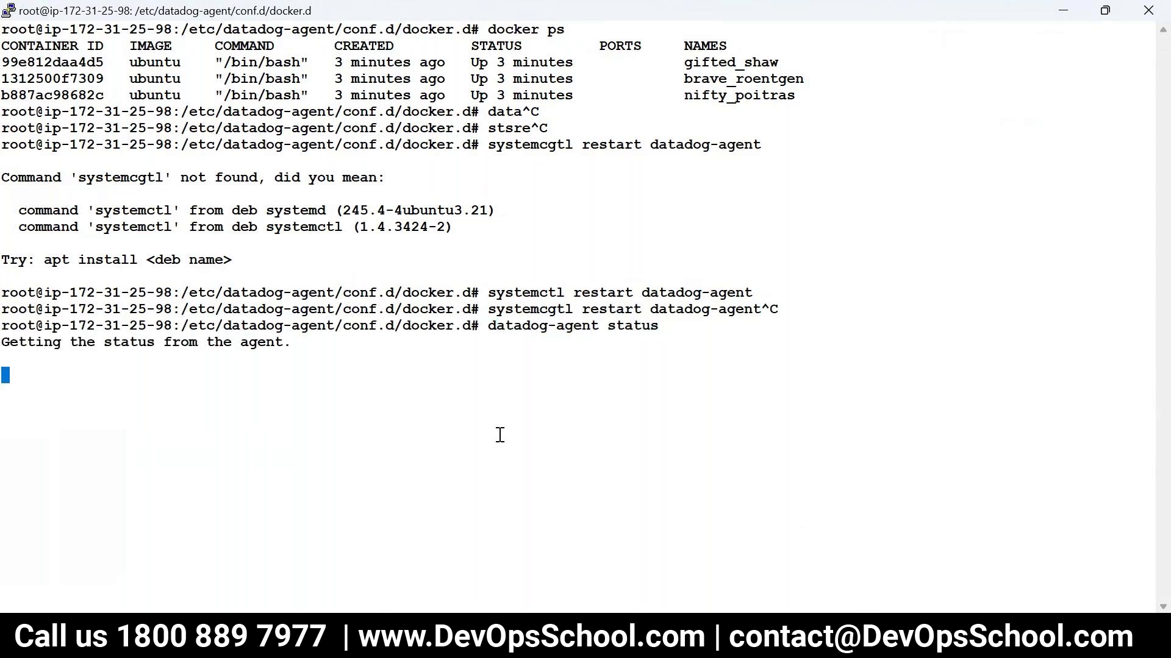
Review the agent status report, examining the metadata, running checks, and the Process Agent's Docker socket and container collection details.
scroll(280, 486, "up", 15)
scroll(143, 472, "up", 20)
scroll(145, 475, "up", 12)
scroll(145, 475, "up", 20)
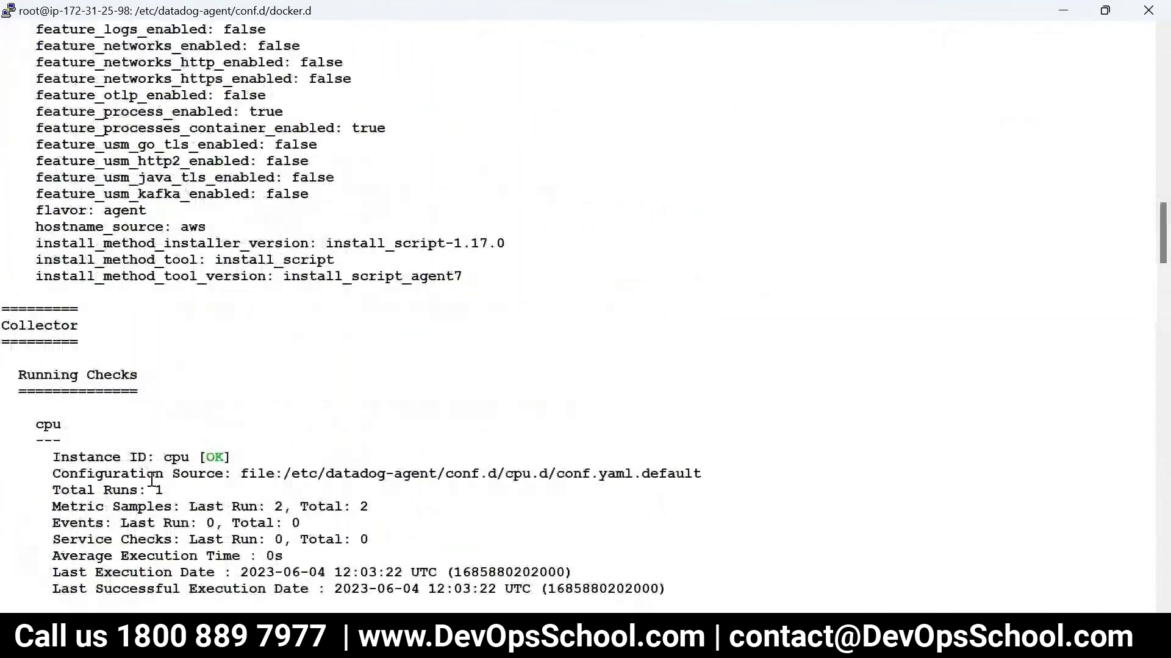
scroll(154, 483, "up", 18)
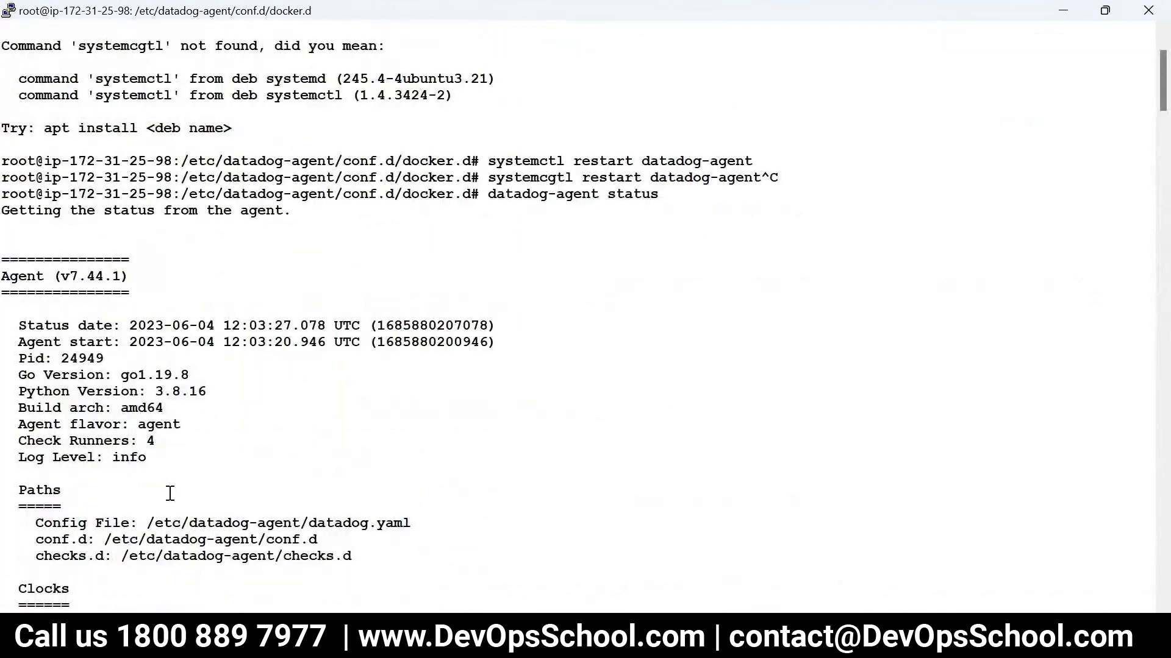
scroll(170, 492, "down", 6)
scroll(170, 493, "down", 20)
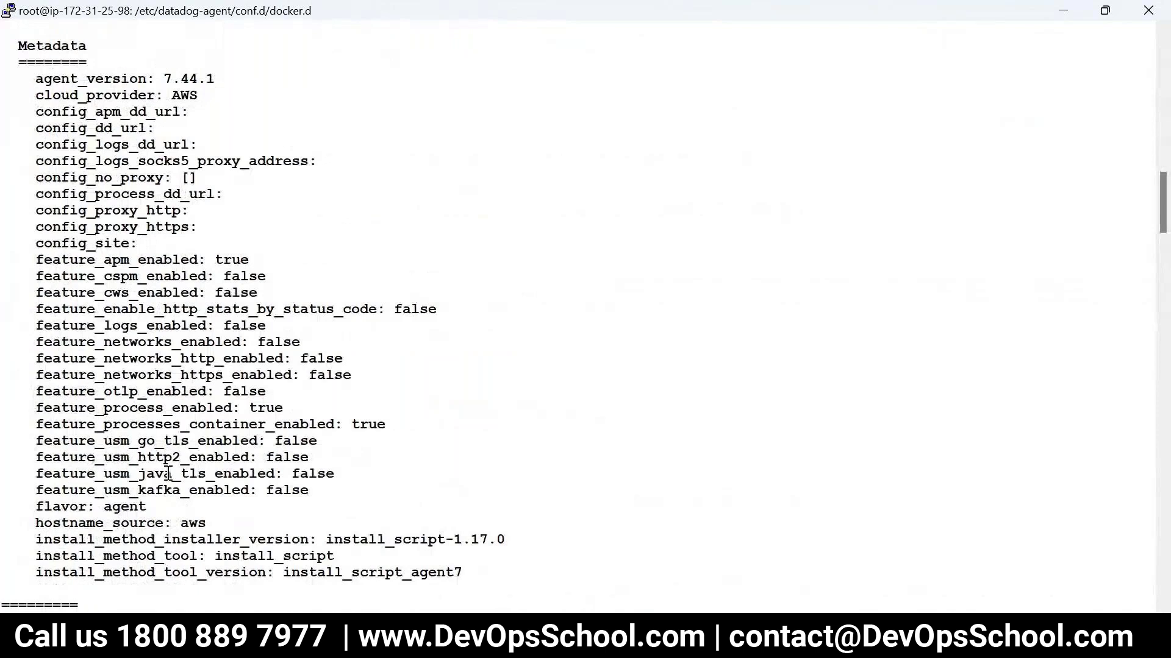
scroll(168, 474, "down", 15)
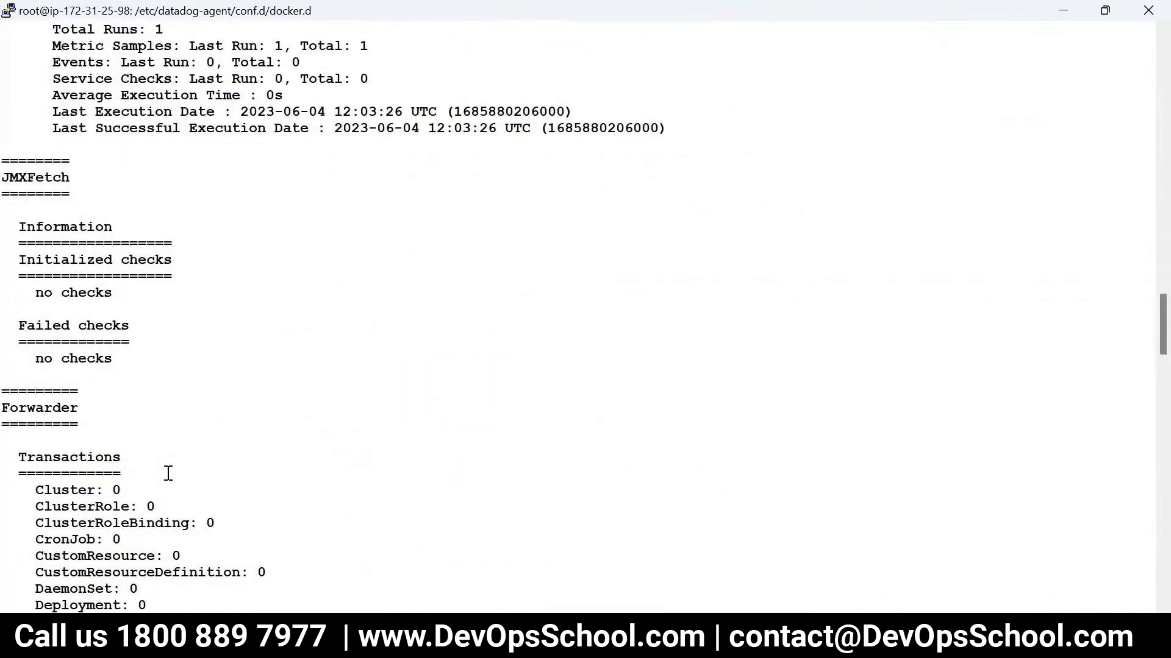
scroll(168, 474, "down", 20)
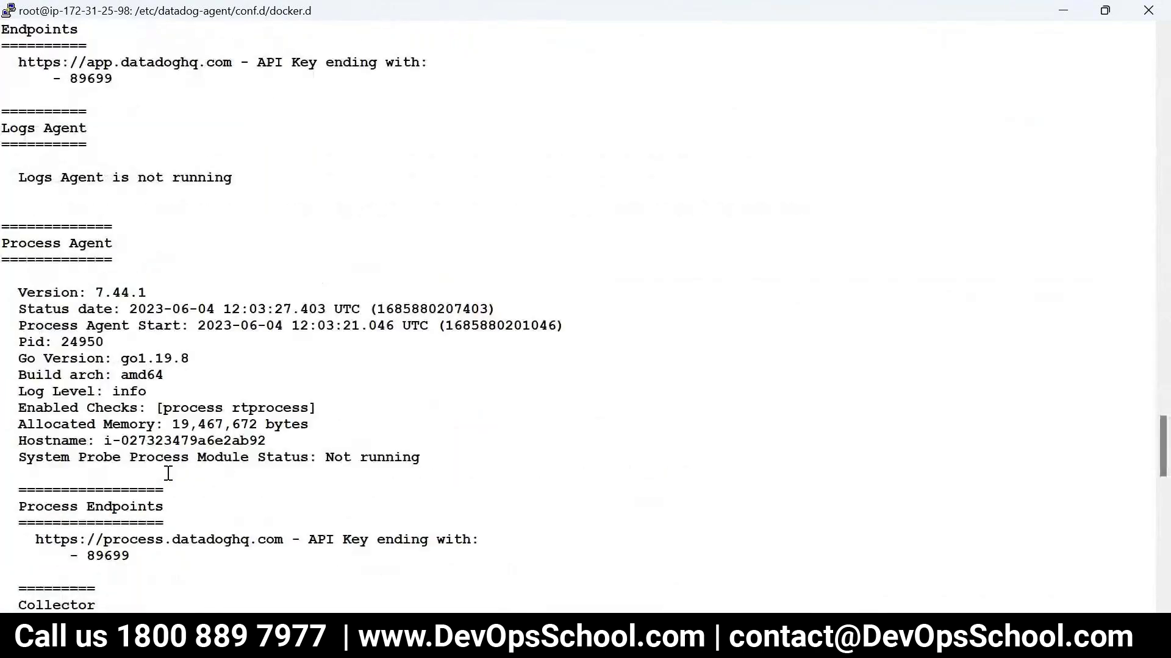
scroll(168, 474, "down", 6)
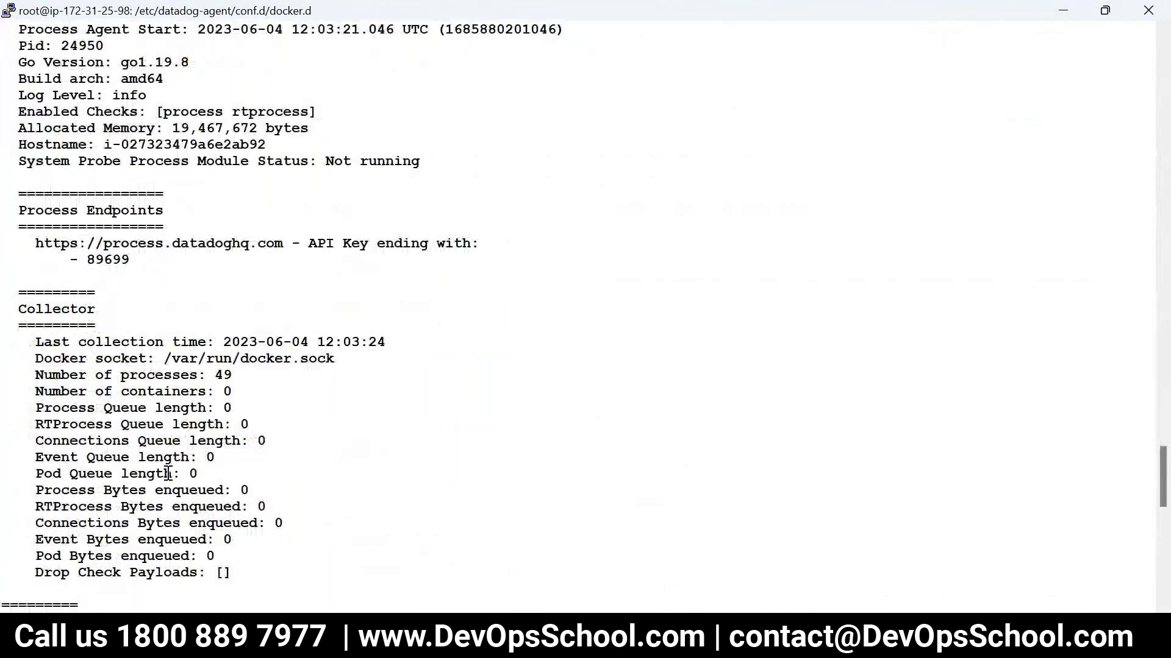
scroll(169, 474, "down", 20)
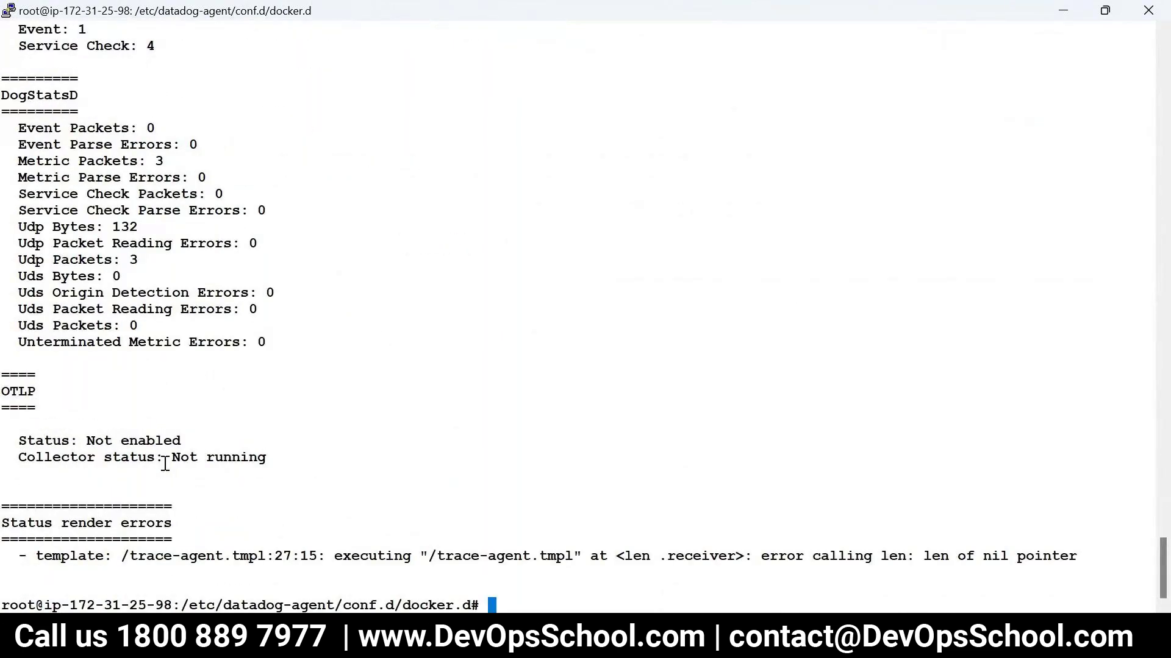
Clear the terminal, filter the agent status with "datadog-agent status | grep docker", and highlight "docker" in the socket path.
key("ctrl+l")
right_click(165, 463)
key("Up")
type("| grep docker")
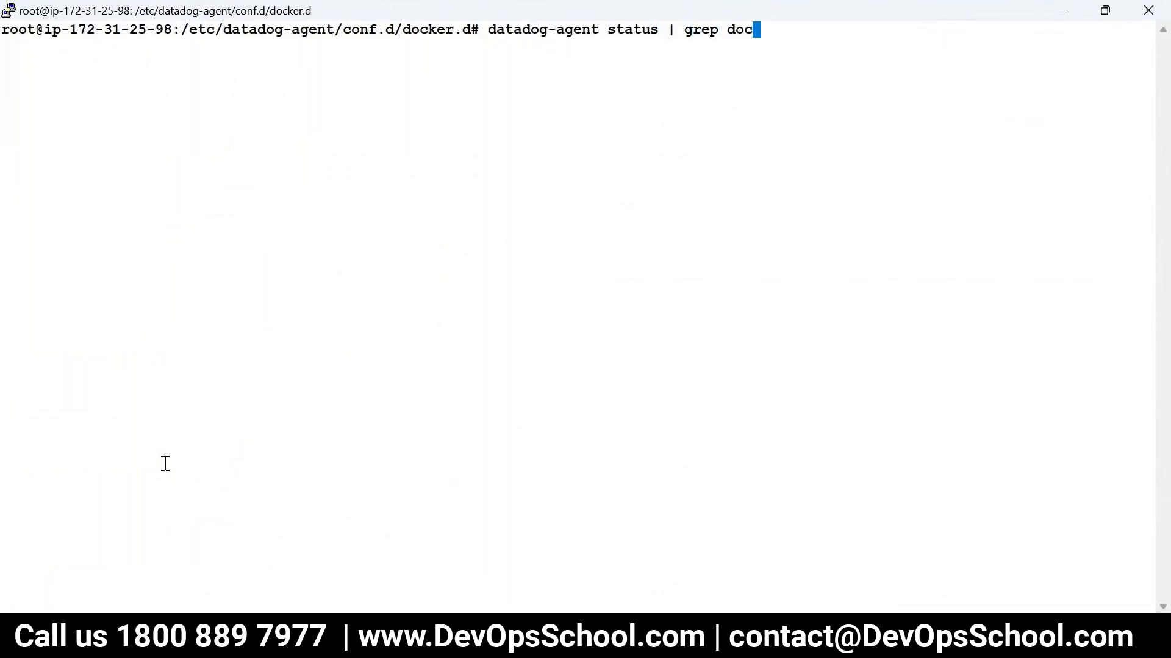
key("Return")
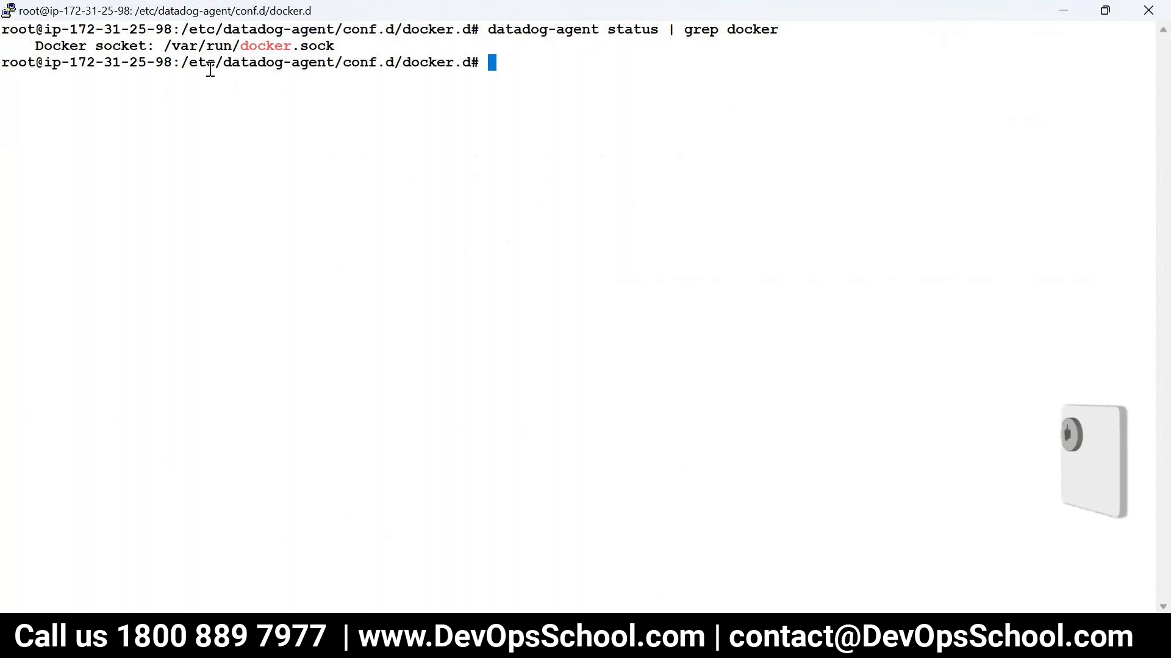
double_click(250, 46)
Switch to the Datadog web app in the browser, close the host details, and open the infrastructure Containers page.
key("alt+Tab")
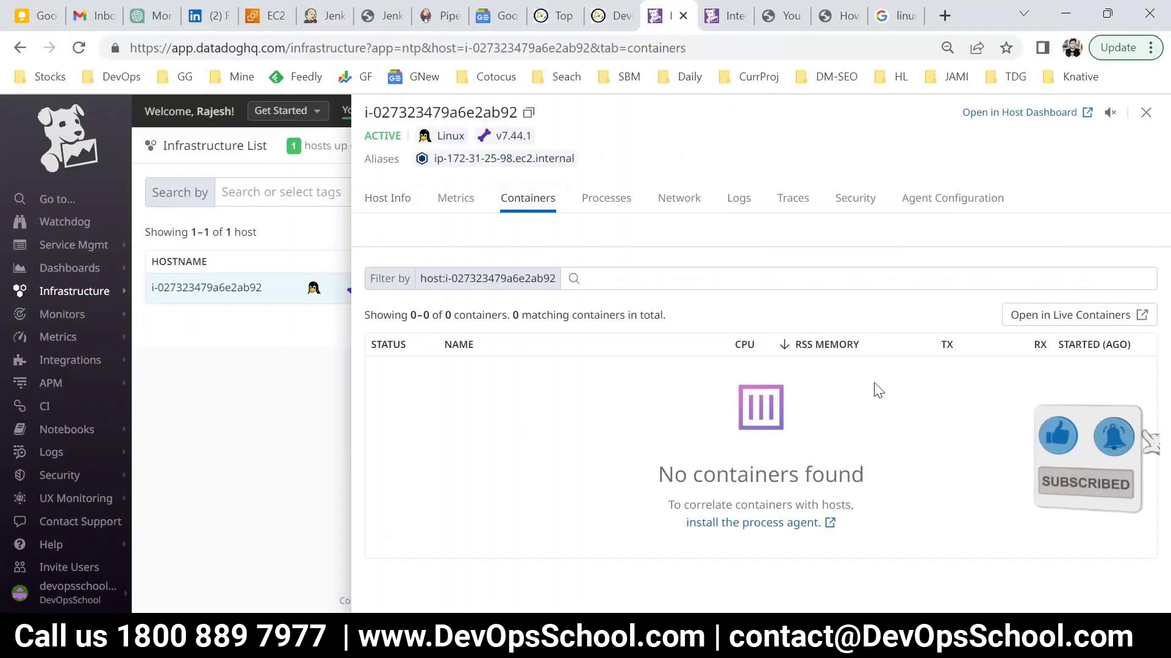
left_click(1146, 112)
left_click(58, 157)
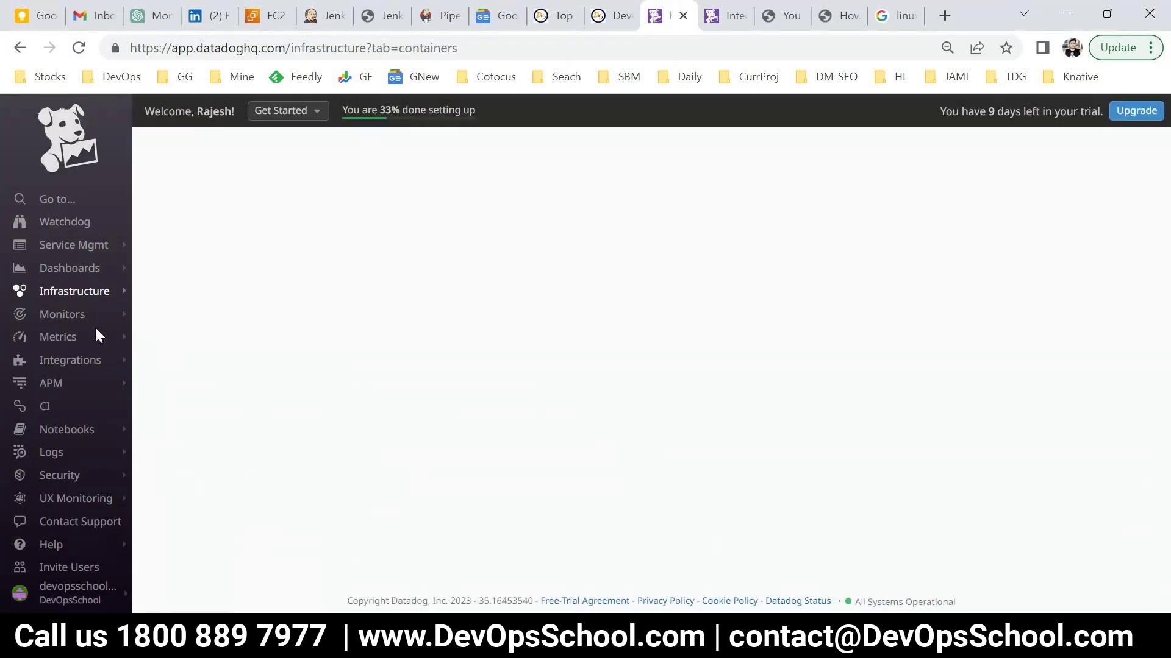
mouse_move(85, 296)
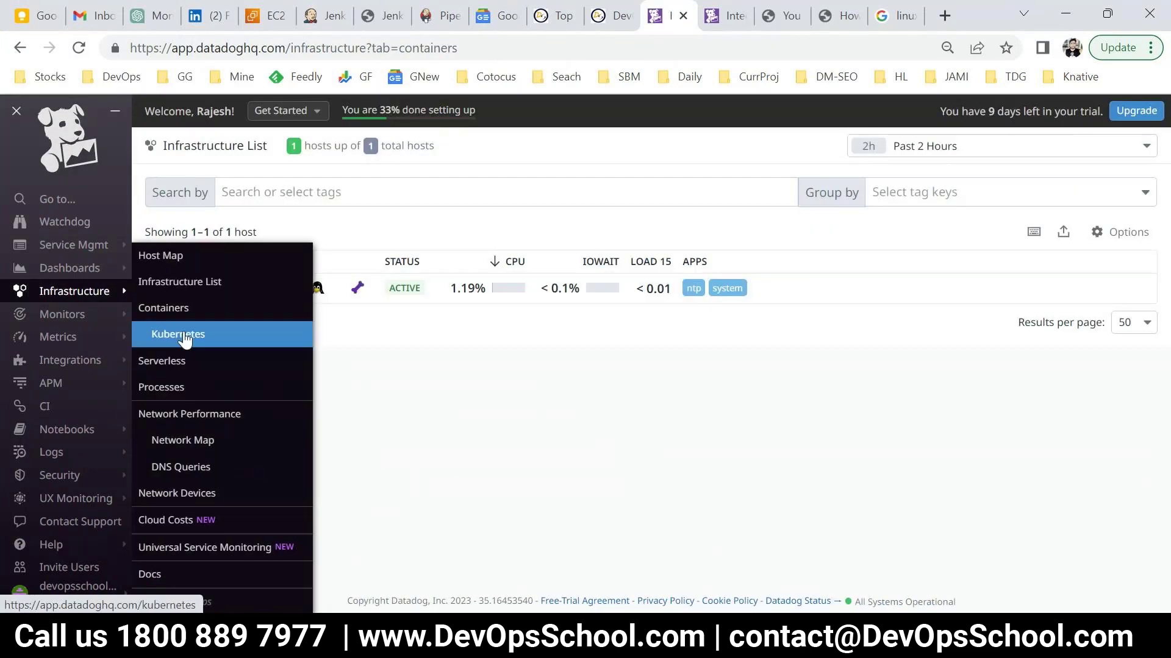
left_click(162, 308)
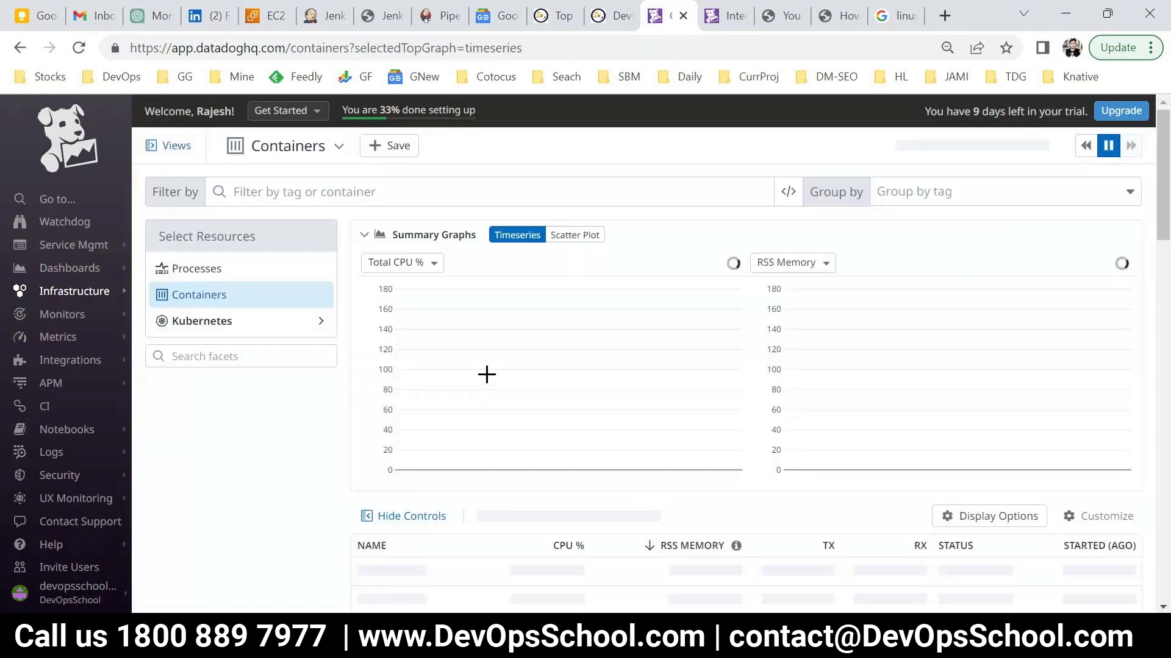
Check the Containers page for reported containers, viewing the summary graphs, container list, and time window selector.
scroll(617, 551, "down", 5)
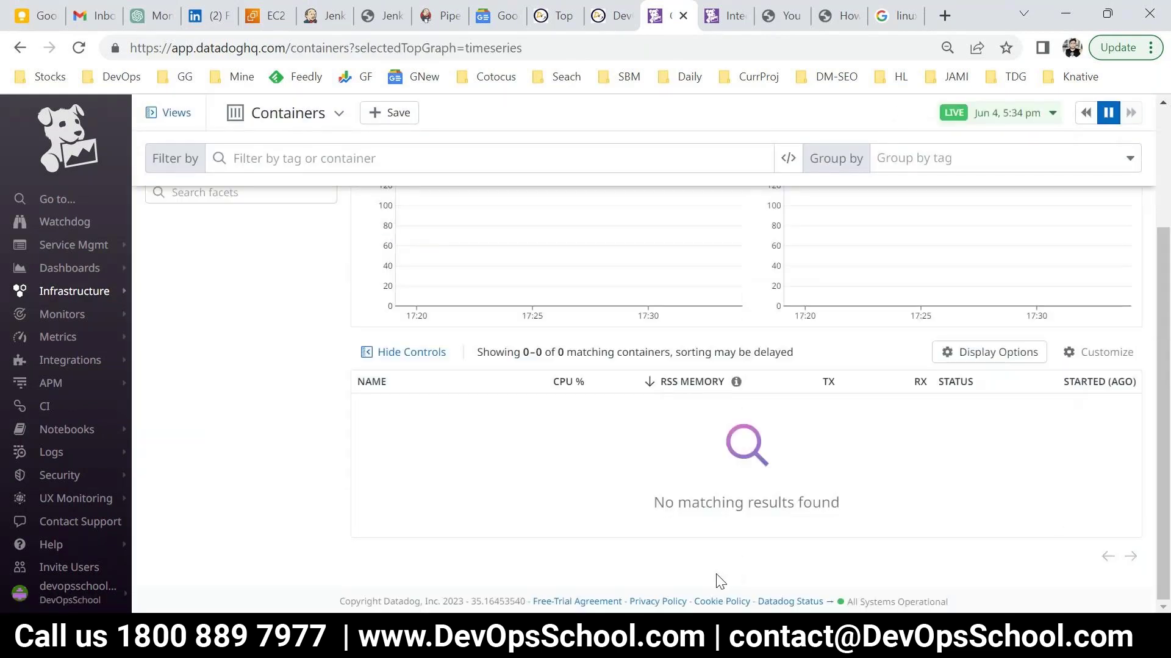
scroll(765, 309, "up", 2)
scroll(900, 305, "up", 2)
left_click(1012, 146)
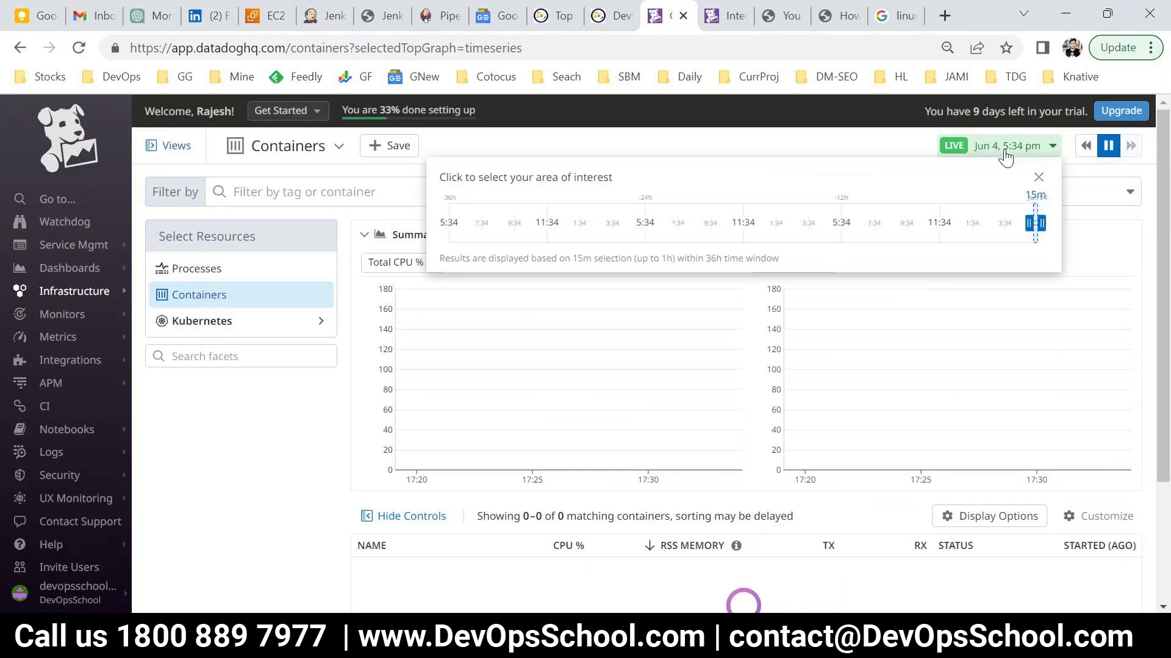
left_click(290, 450)
scroll(401, 470, "down", 3)
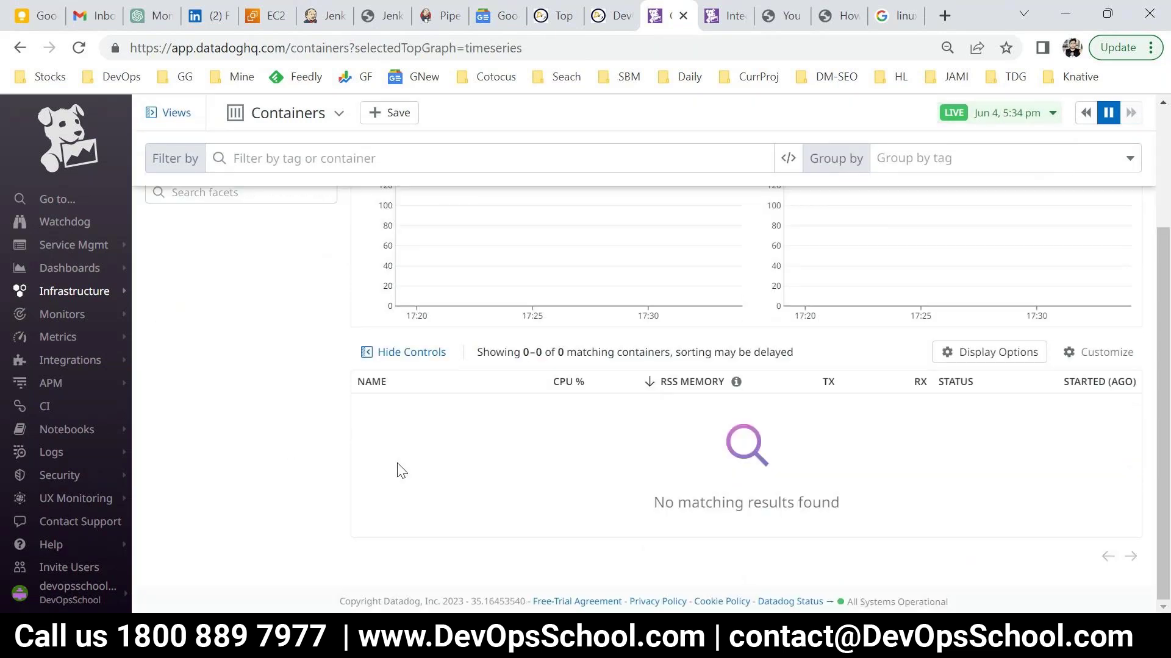
scroll(399, 467, "up", 3)
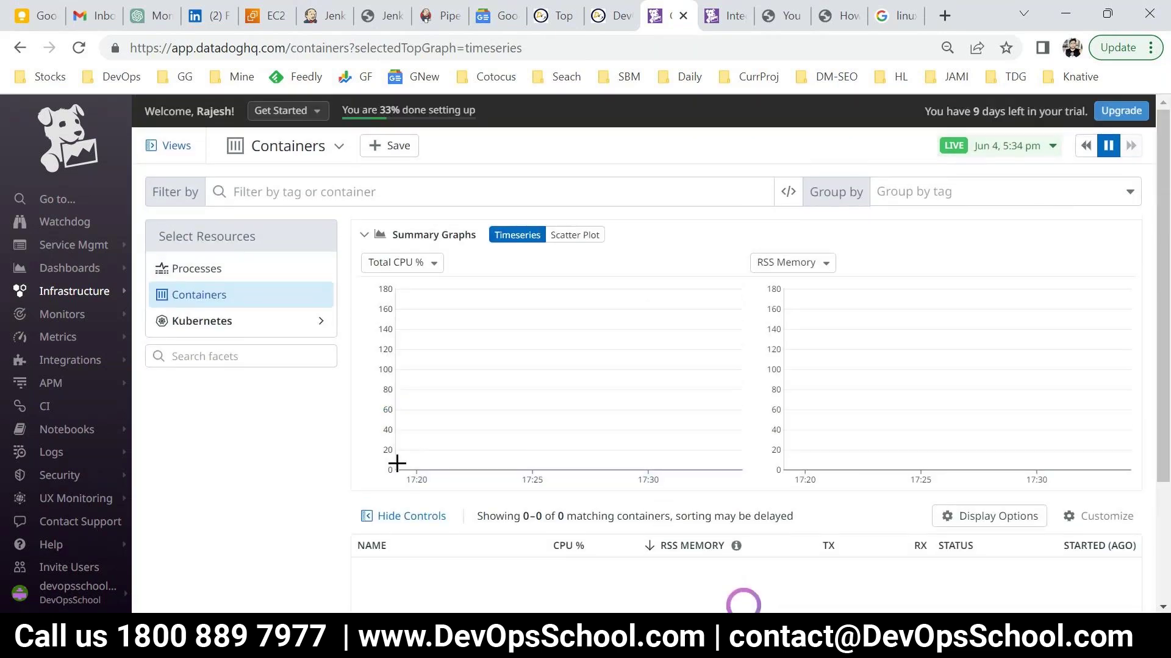
key("alt+Tab")
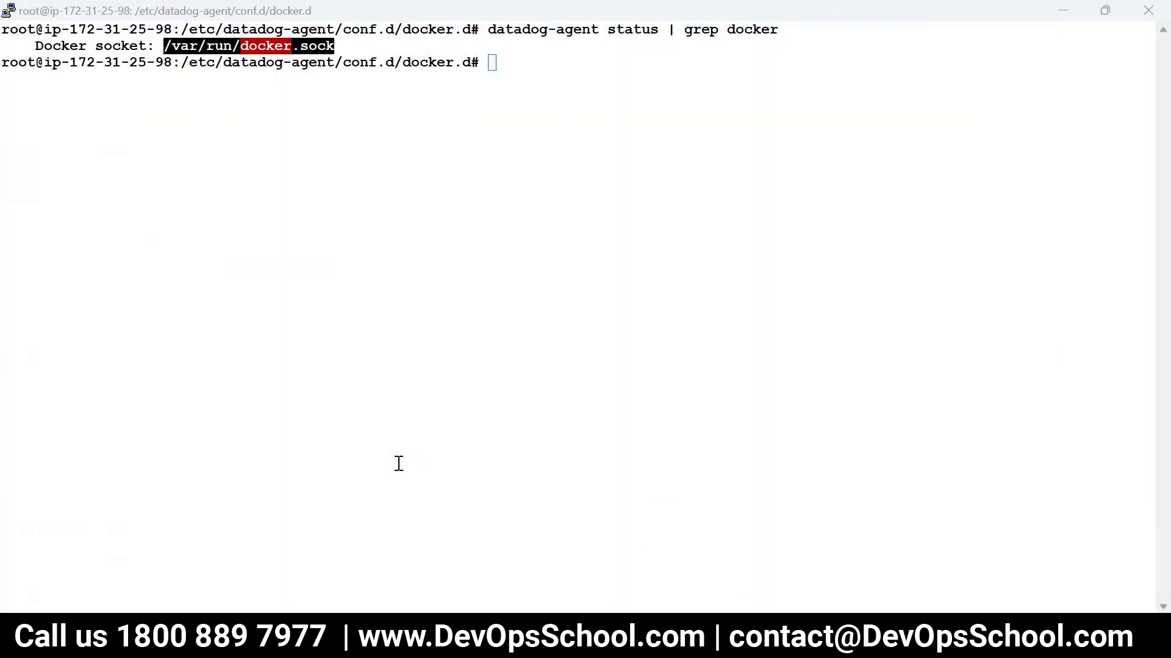
key("alt+Tab")
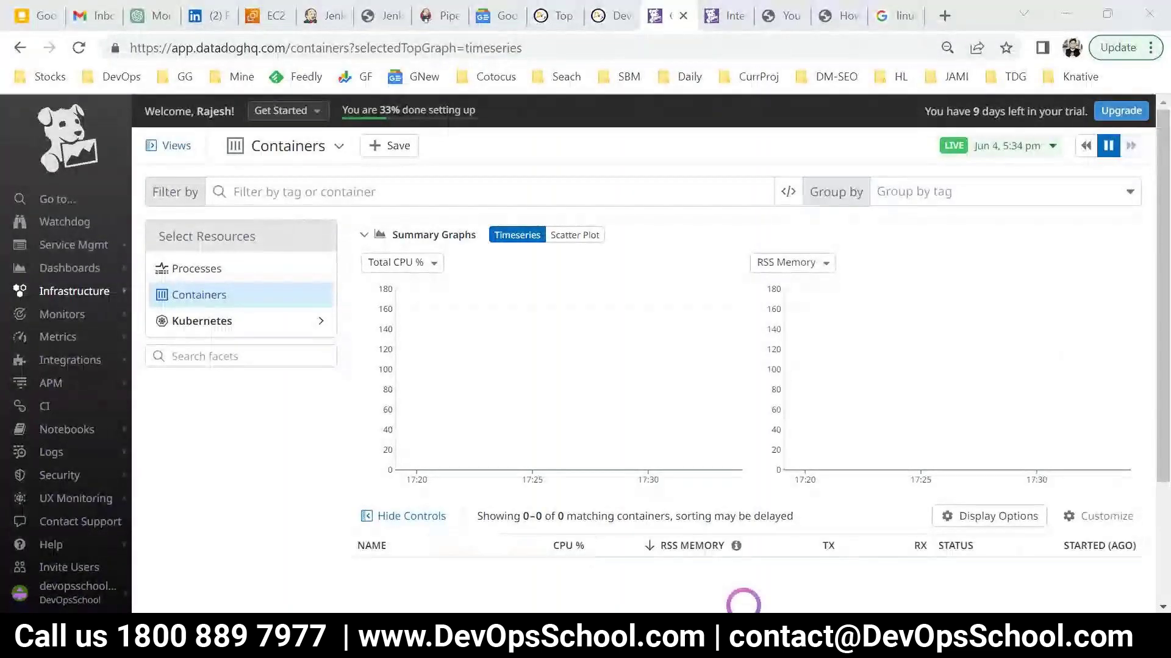
left_click(1073, 518)
left_click(230, 408)
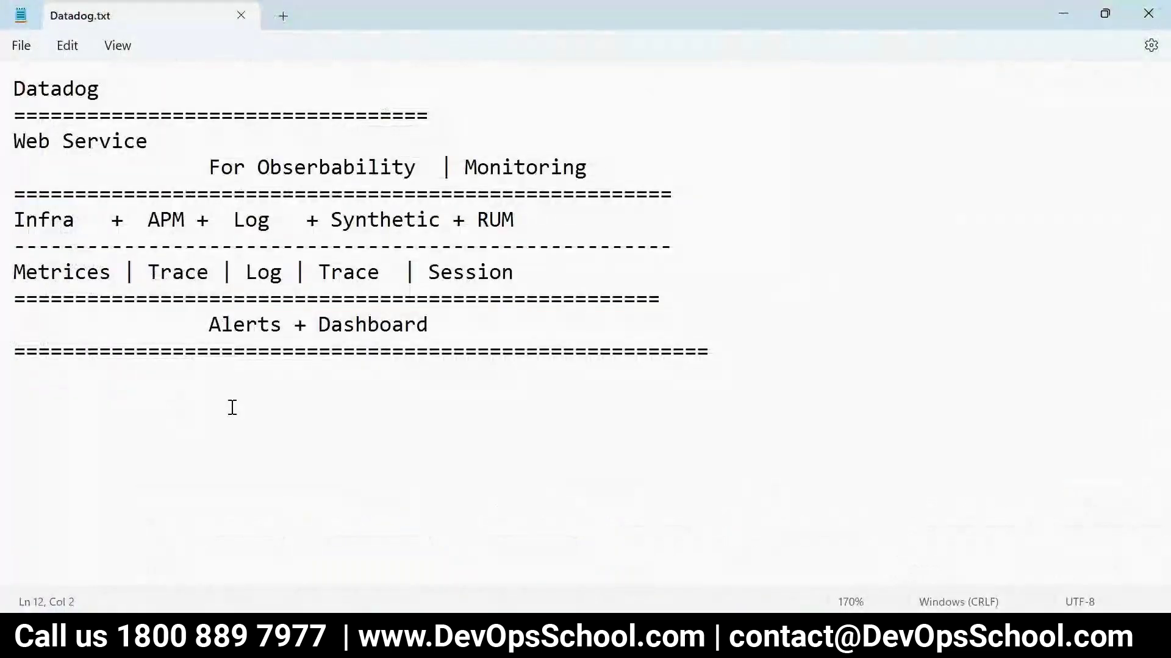
left_click(782, 580)
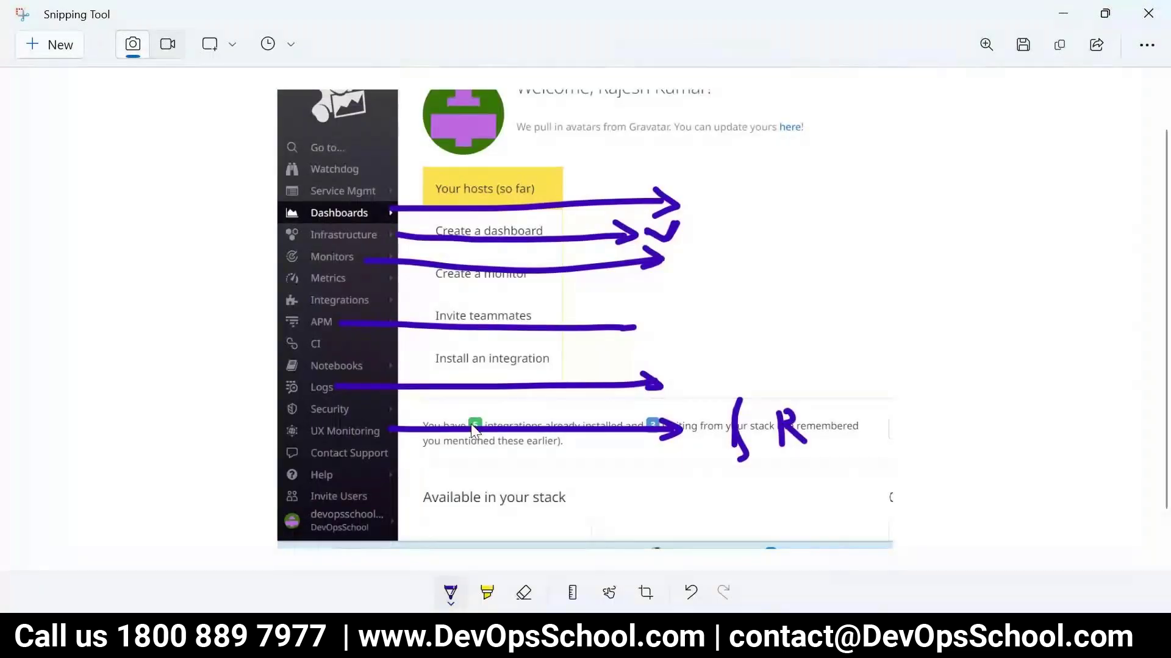
key("alt+Tab")
key("super+shift+s")
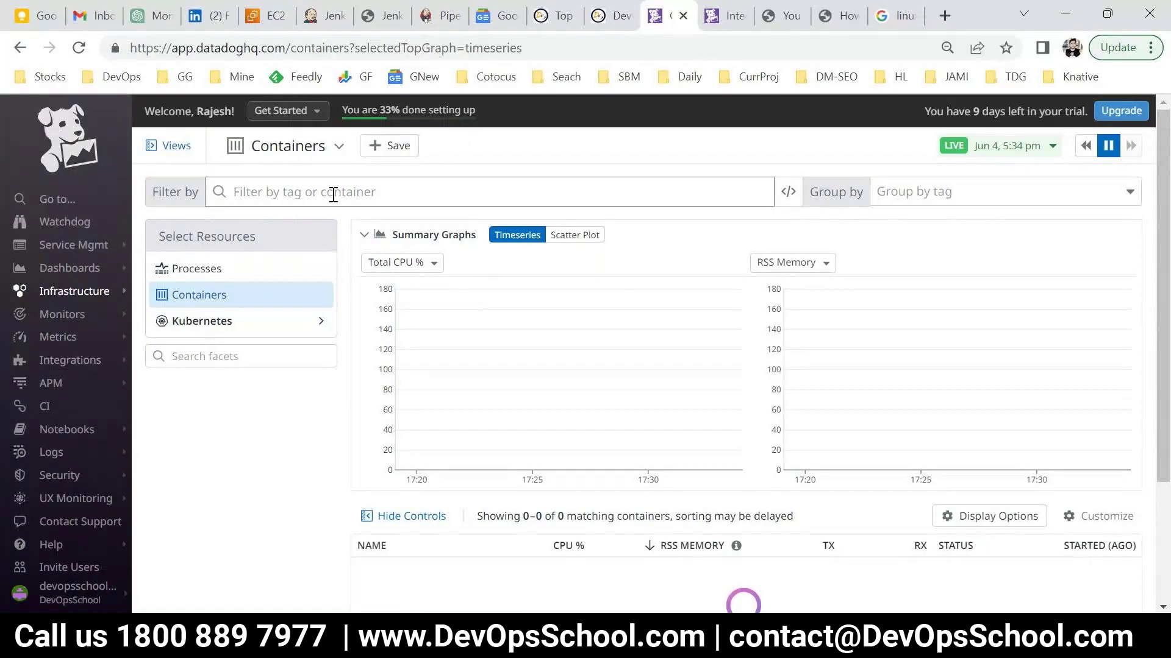
Search the Datadog integrations for "network" and browse the matching network device integrations.
mouse_move(68, 296)
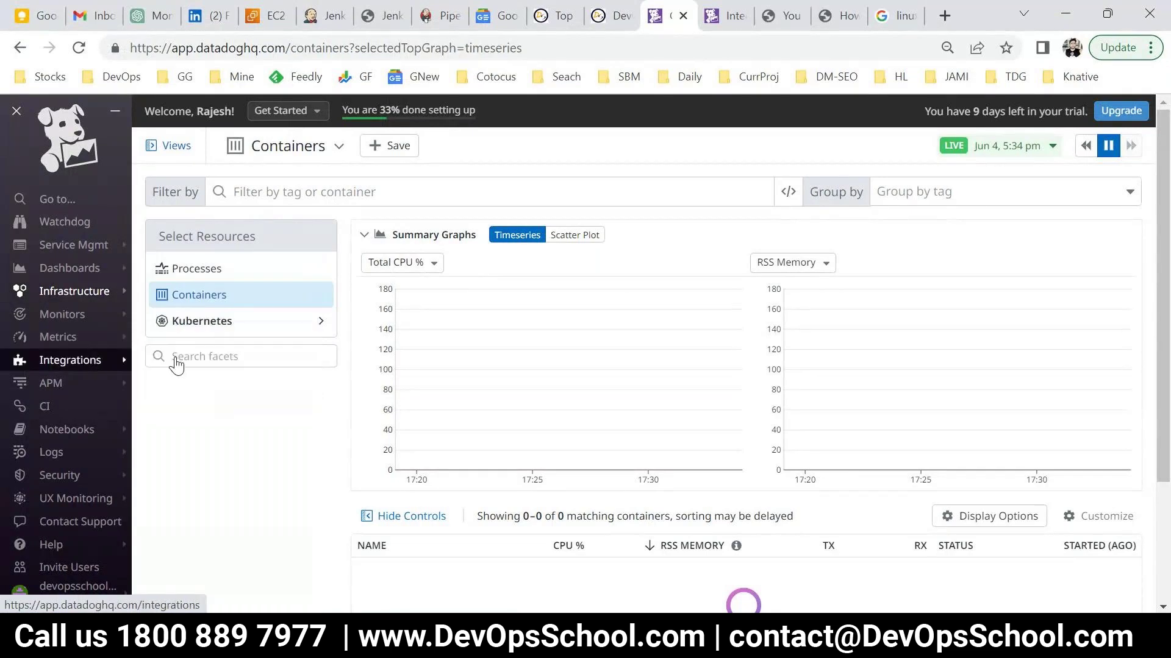
left_click(70, 360)
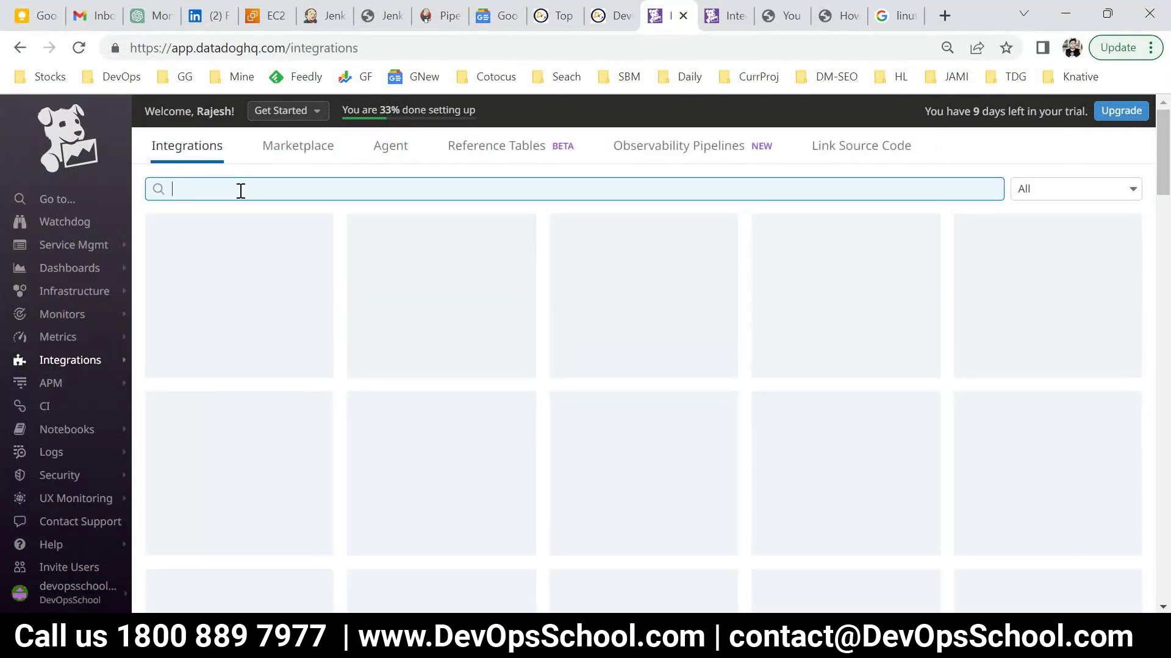
type("network")
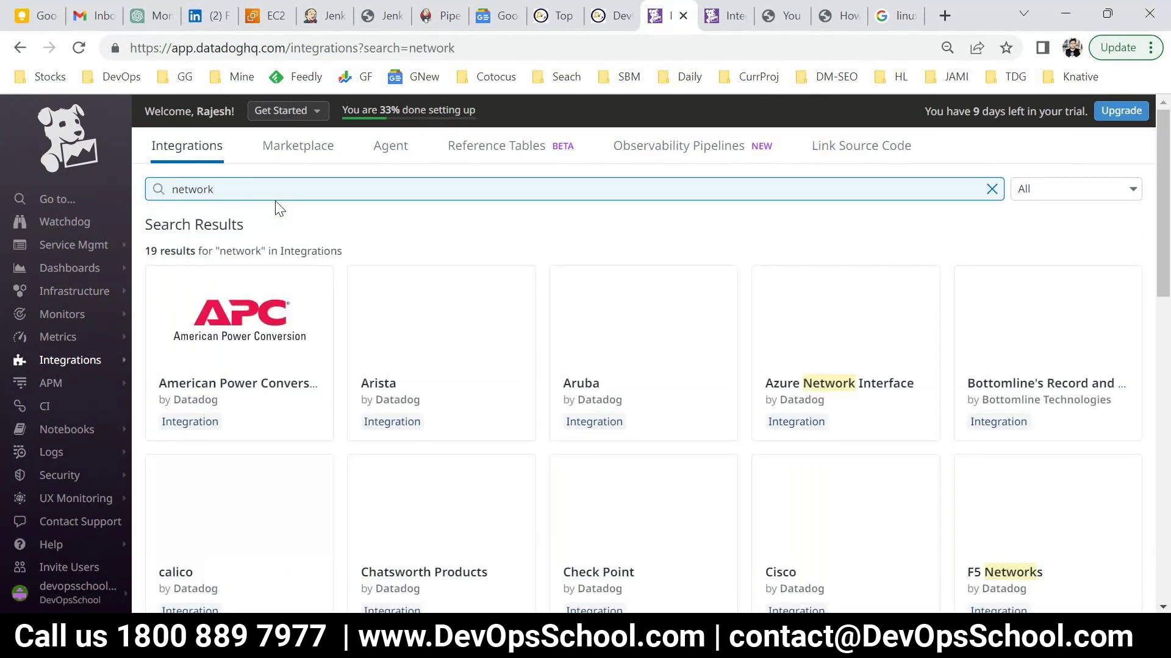
mouse_move(706, 434)
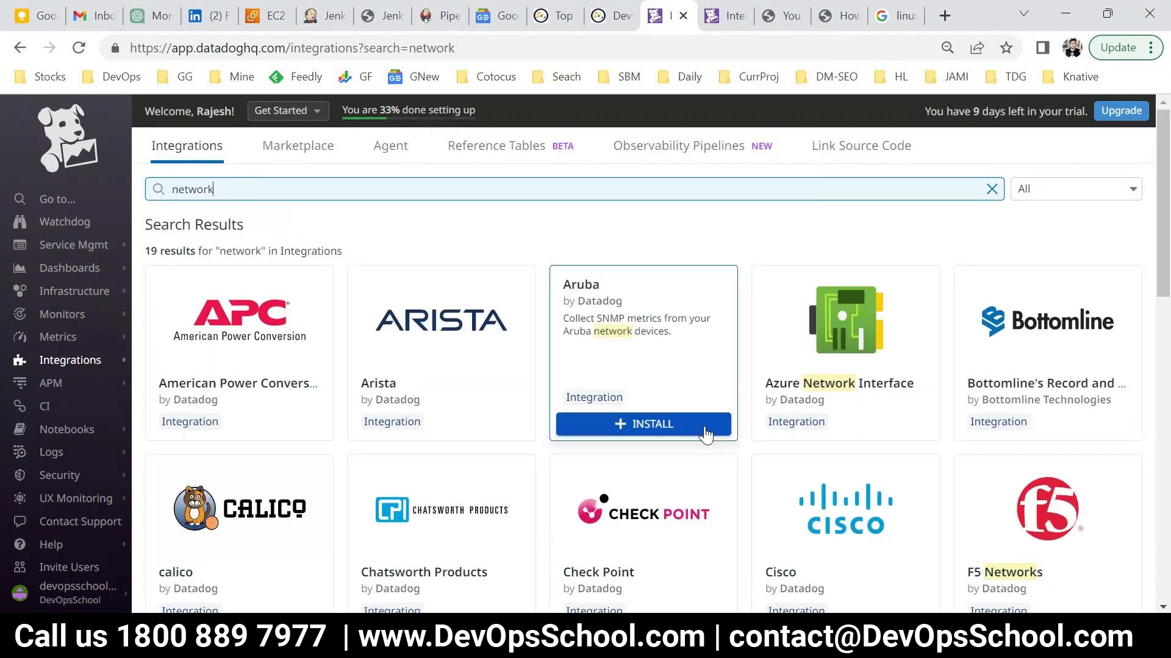
scroll(701, 432, "down", 8)
scroll(609, 392, "up", 5)
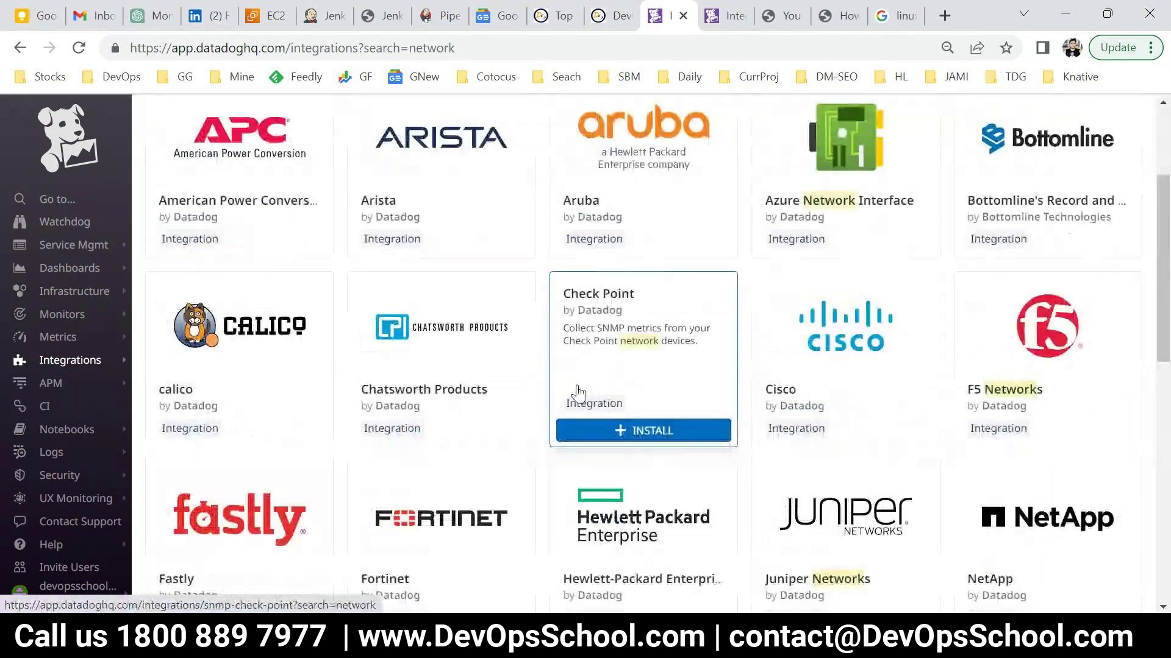
scroll(579, 394, "up", 2)
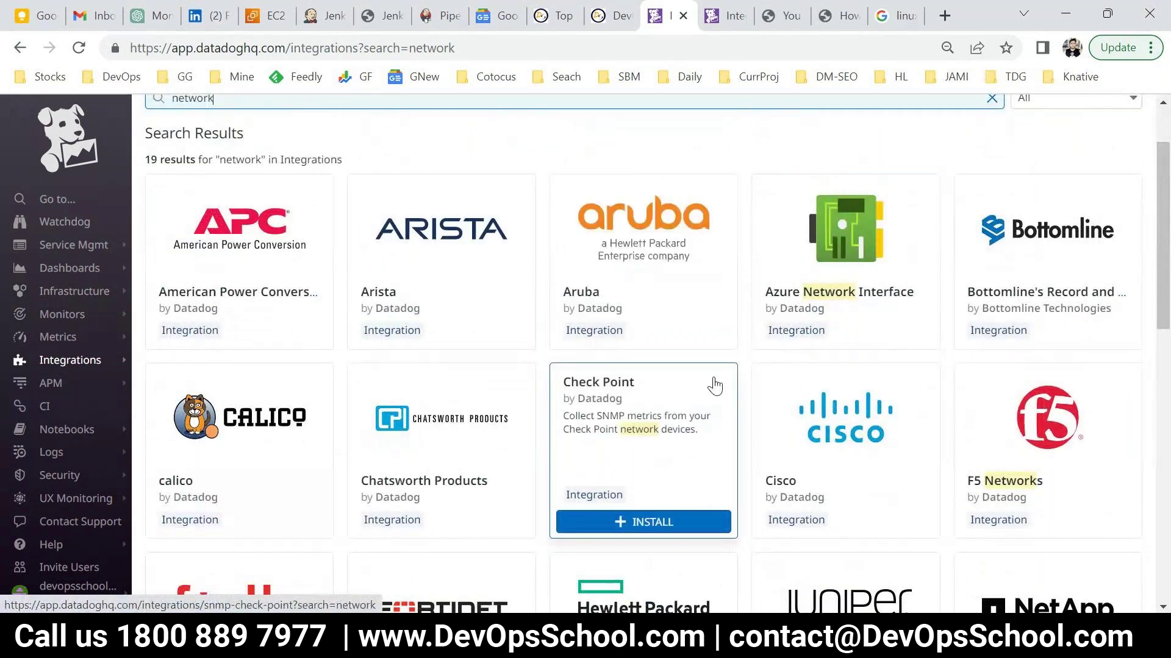
scroll(731, 403, "down", 3)
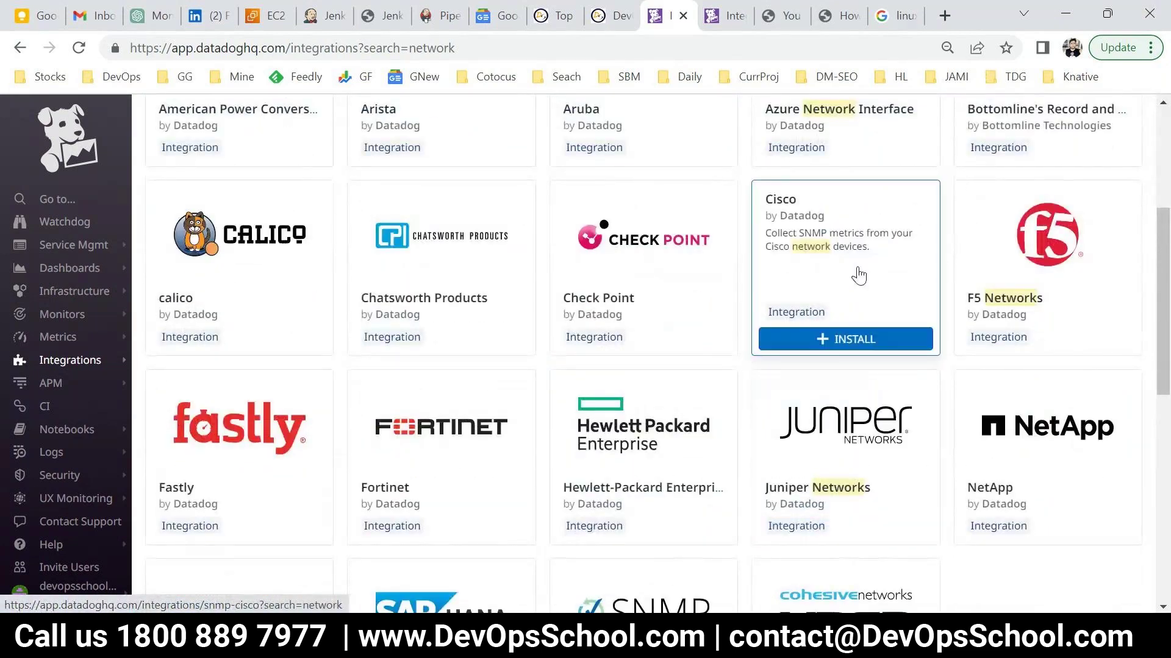
Install the Cisco integration and point out its configuration instructions.
left_click(859, 276)
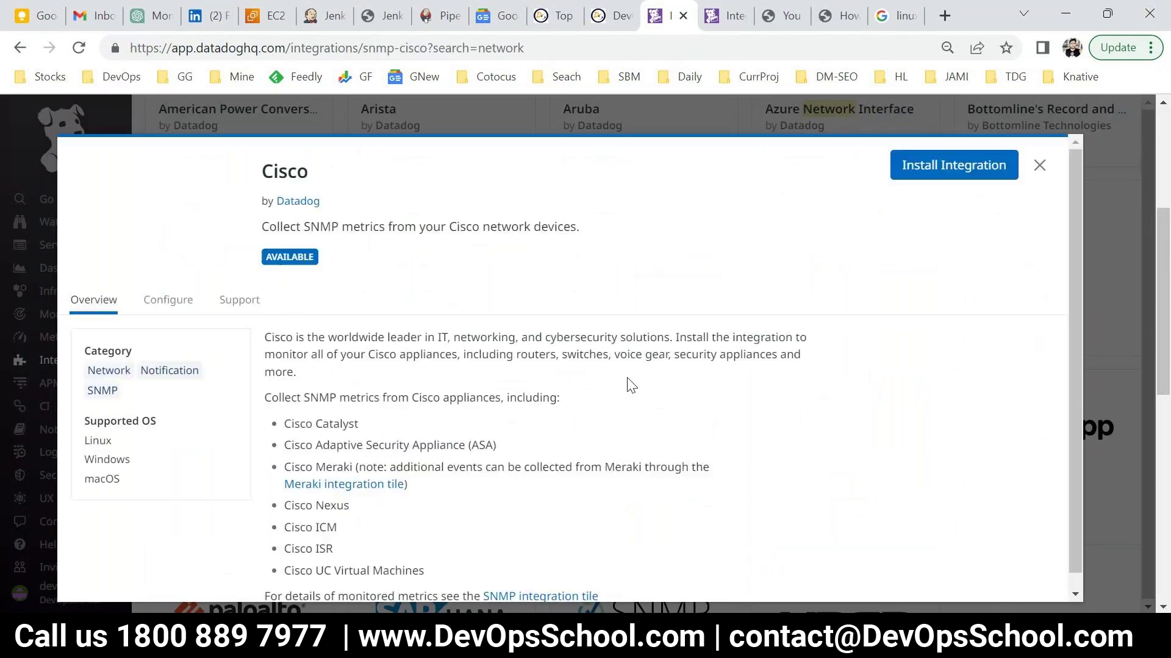
left_click(925, 161)
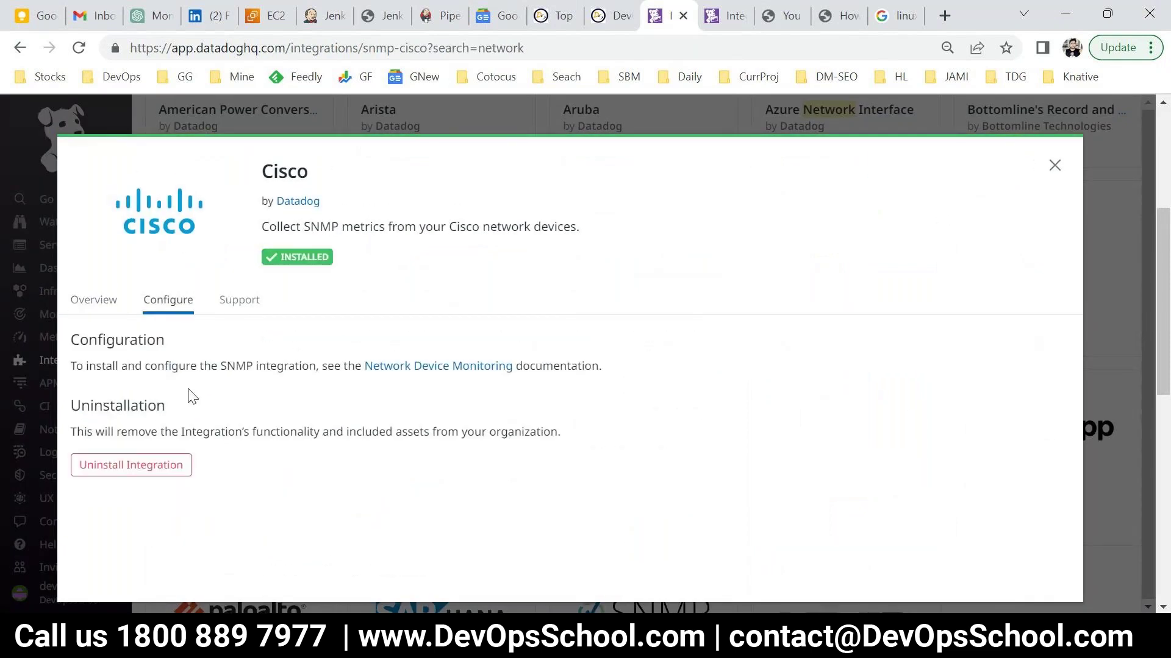
left_click_drag(86, 340, 178, 366)
left_click_drag(629, 391, 382, 361)
Open the Network Device Monitoring documentation linked from the Cisco configuration in a new browser tab and display it.
left_click(426, 368)
right_click(430, 369)
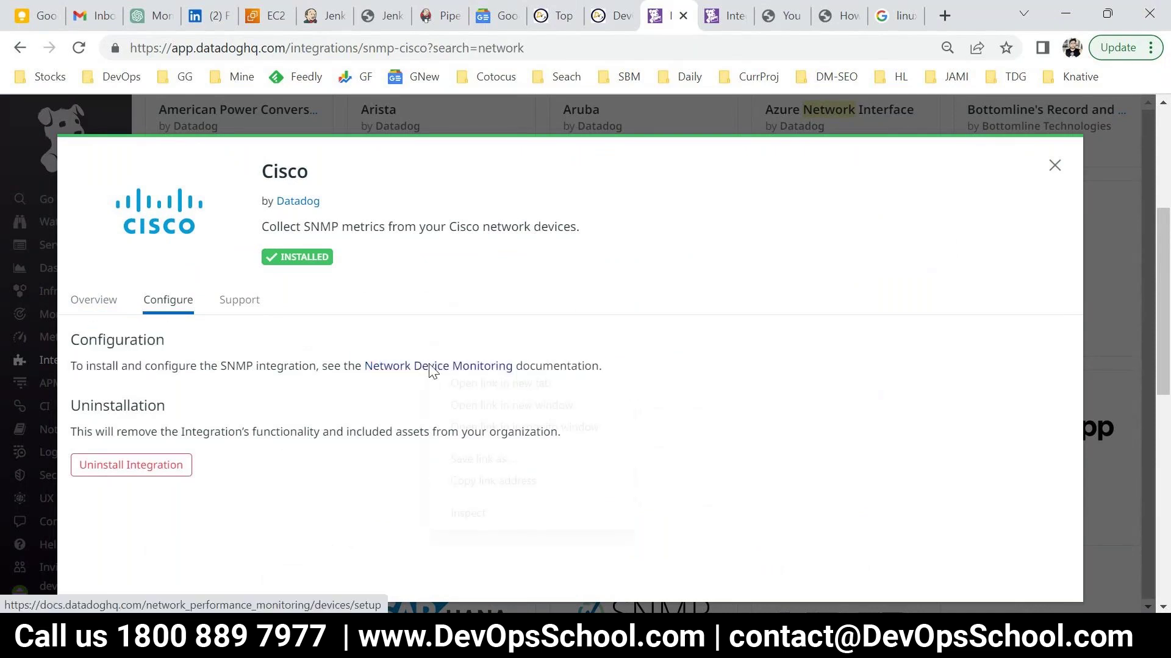
left_click(474, 384)
key("ctrl+Tab")
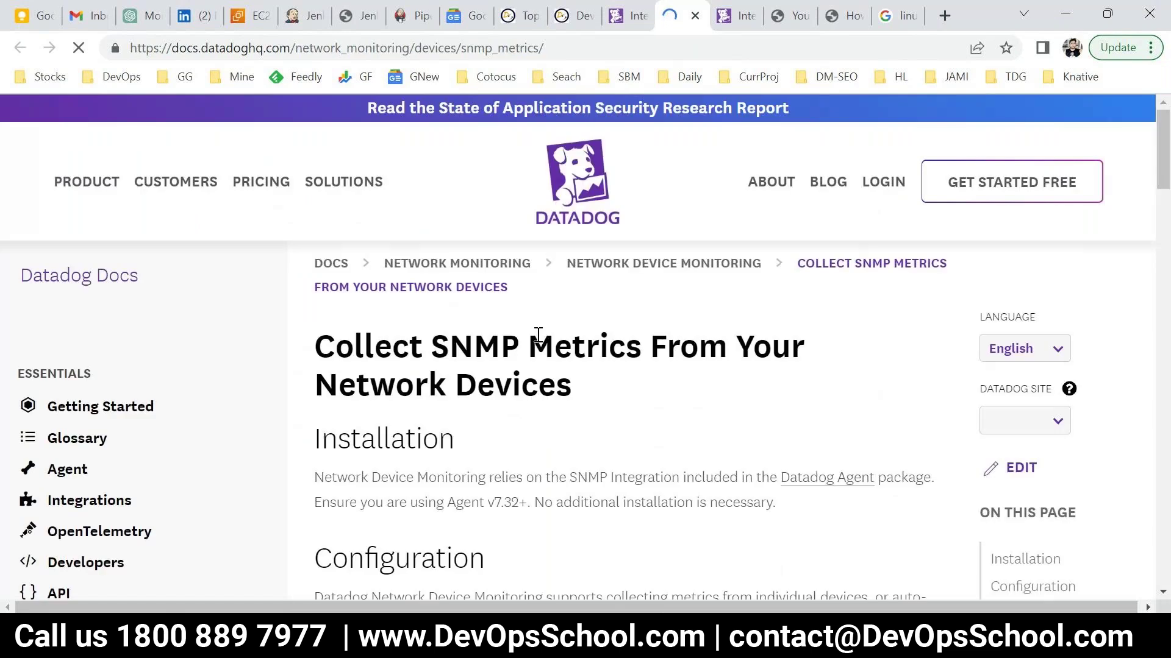
Review the SNMP metrics setup documentation, highlighting the datadog.yaml file reference and the complete SNMPv2 sample configuration.
scroll(546, 412, "down", 6)
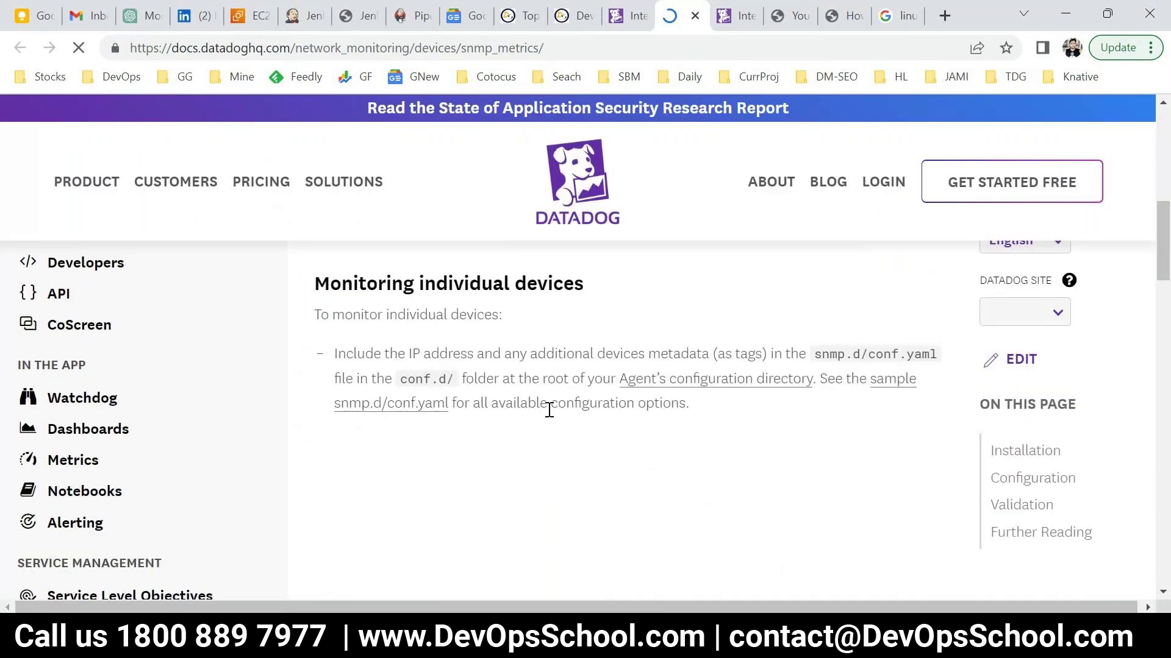
scroll(549, 410, "down", 10)
scroll(552, 418, "down", 4)
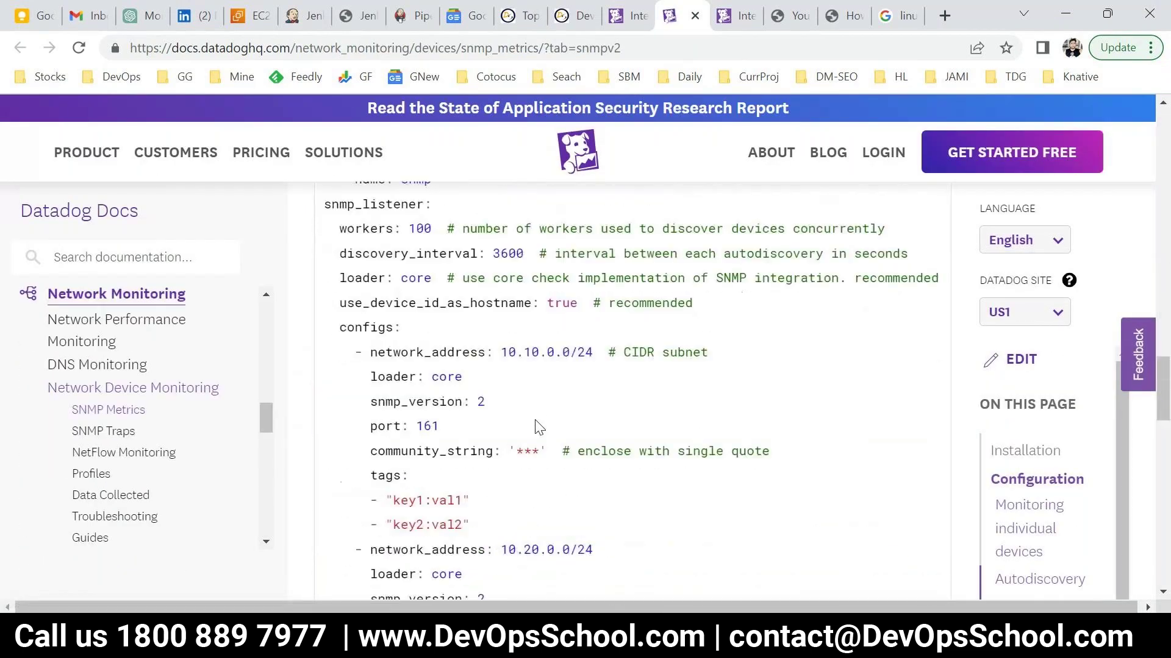
scroll(439, 365, "up", 3)
left_click_drag(500, 211, 423, 208)
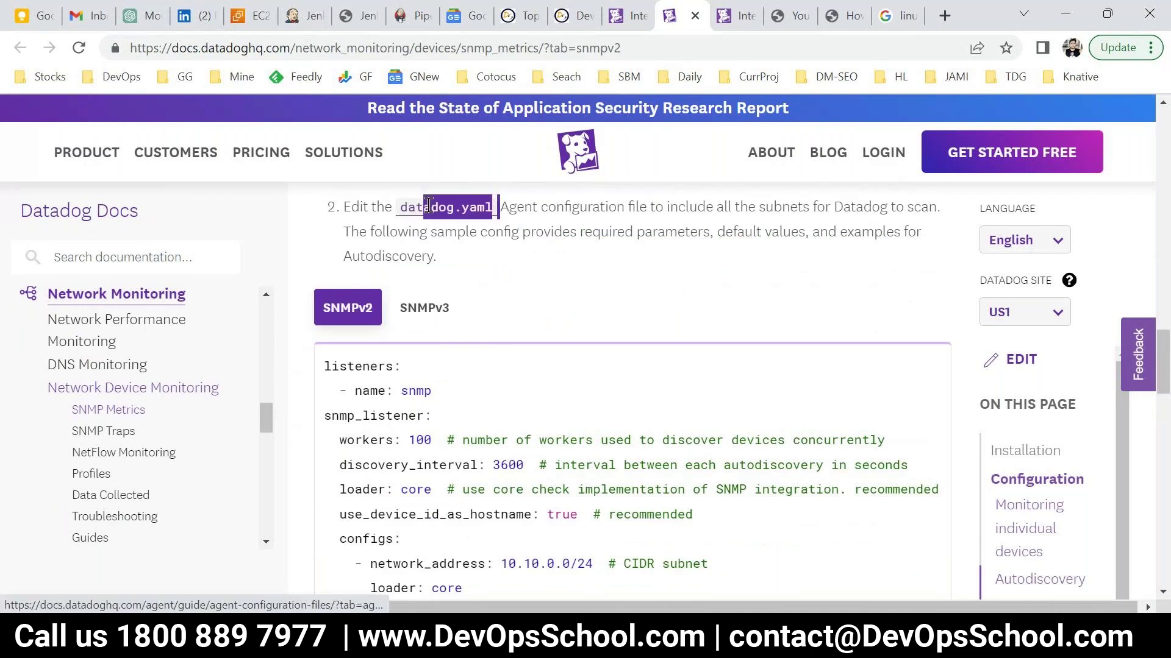
left_click_drag(331, 275, 539, 399)
scroll(488, 342, "down", 8)
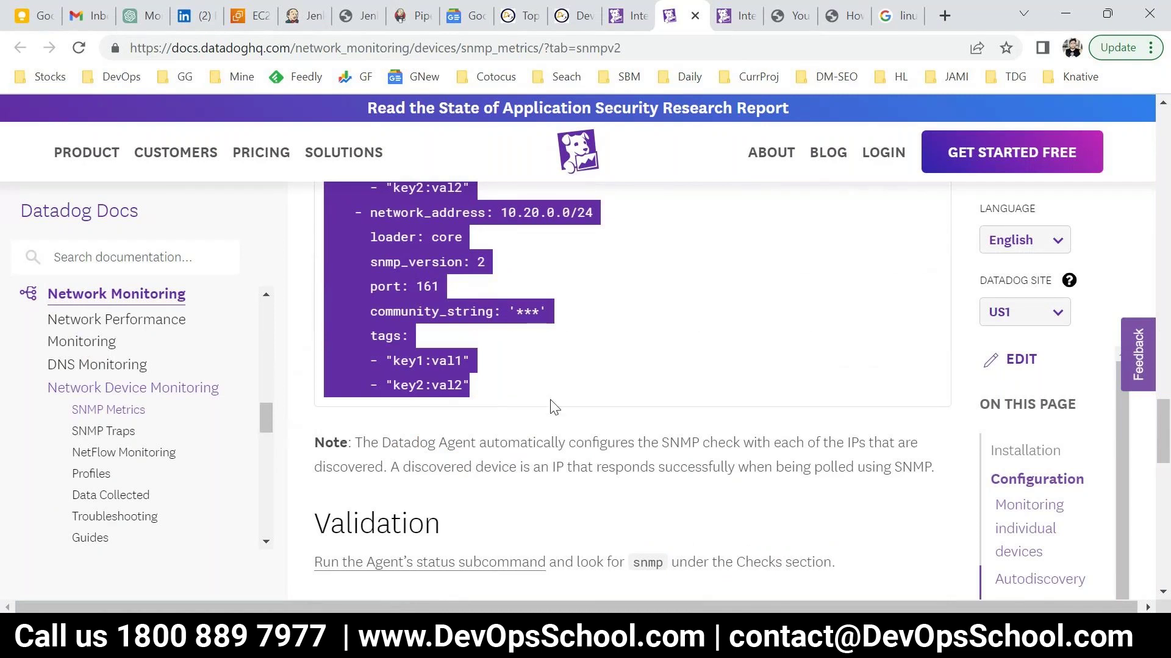
Switch to Snipping Tool, maximize it, and mark Infrastructure and Integrations in the captured Datadog menu with short pen strokes.
key("alt+Tab")
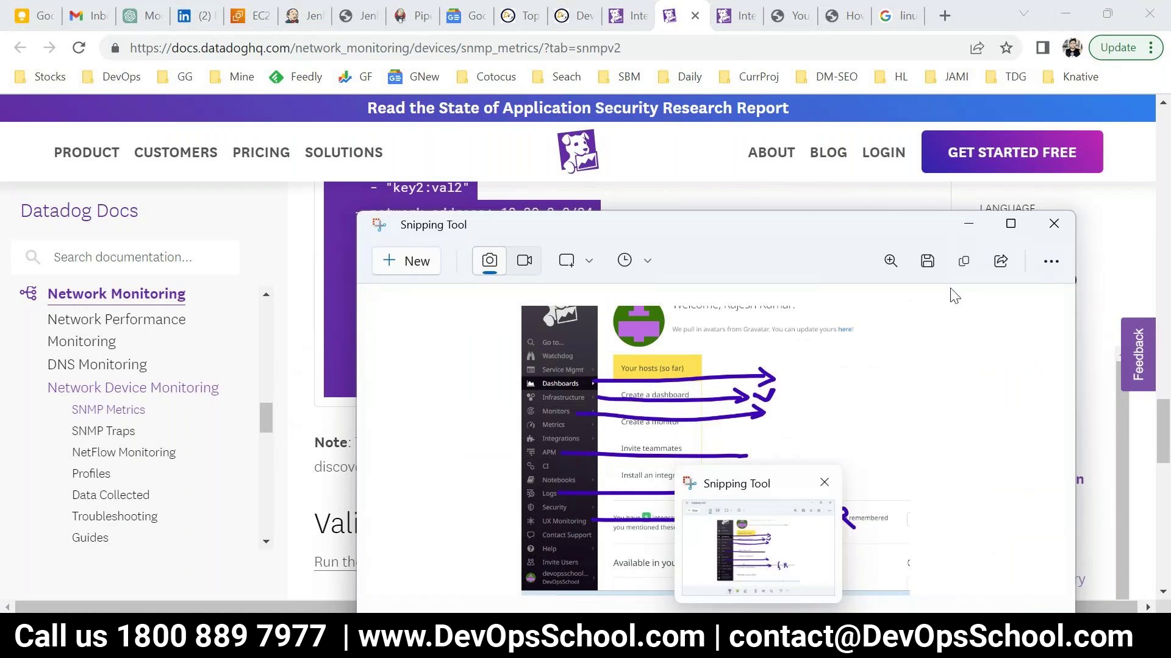
left_click(1011, 223)
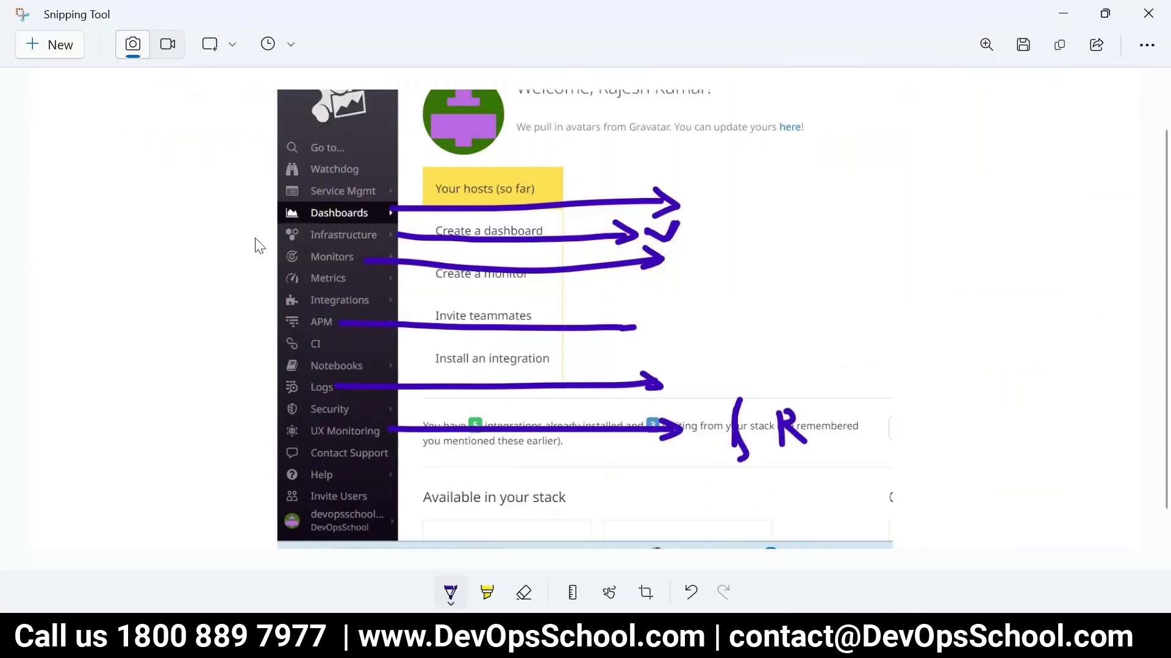
left_click_drag(252, 239, 276, 230)
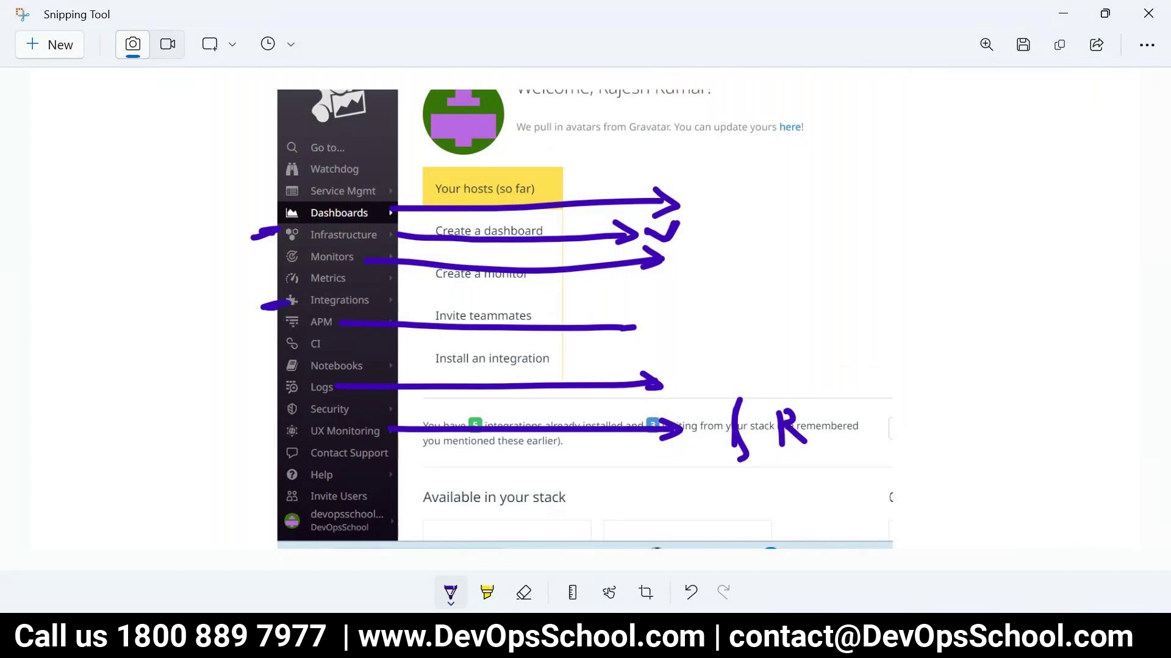
left_click(1000, 524)
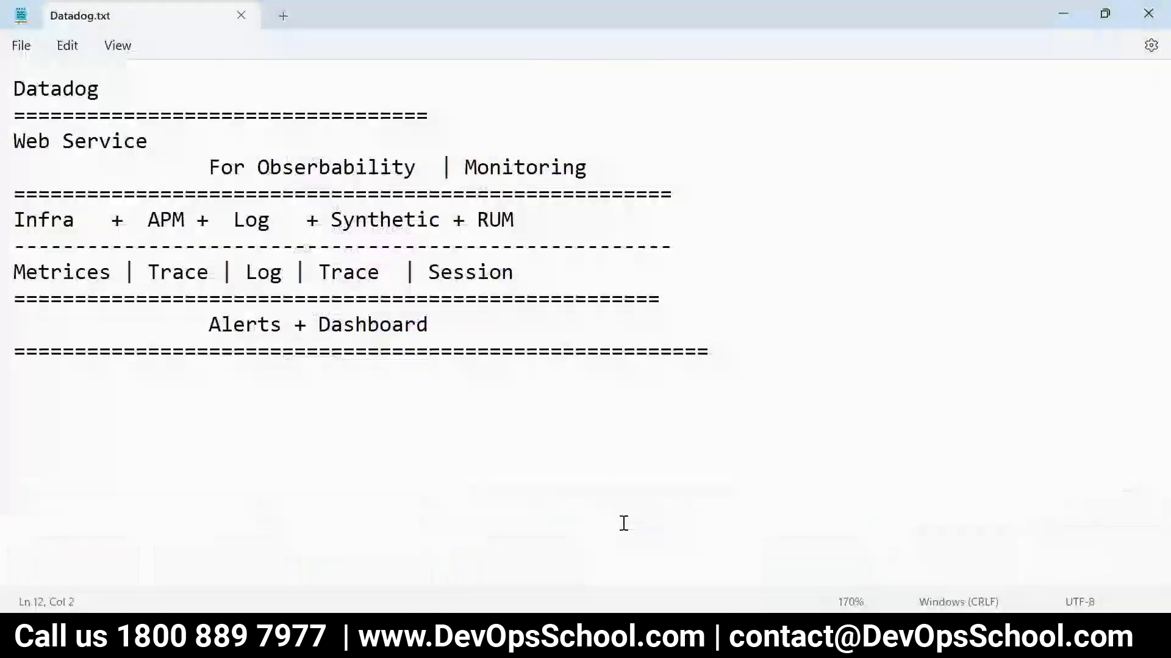
key("alt+Tab")
key("ctrl+n")
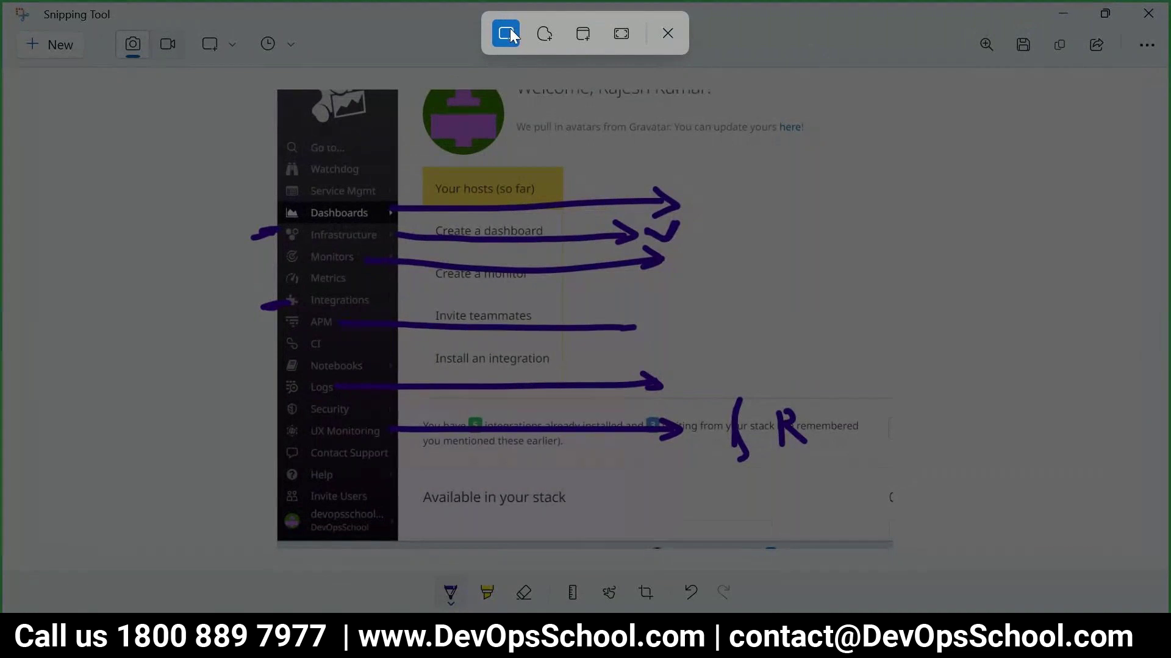
key("Escape")
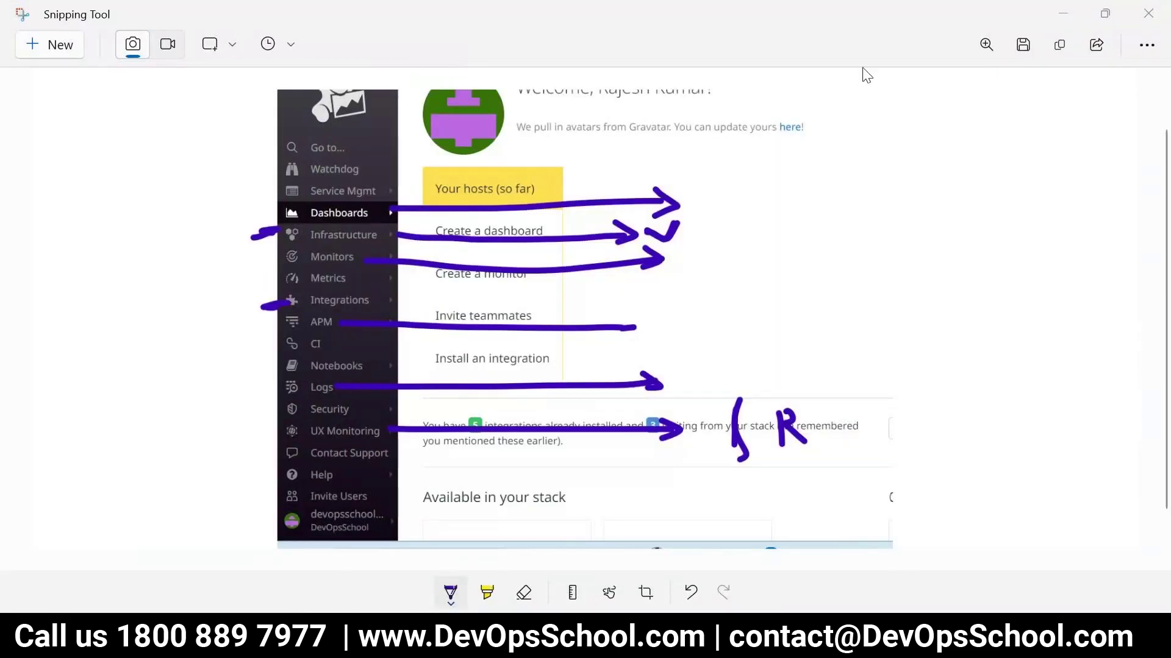
Capture the Datadog.txt notes from the "Datadog" heading through "Alerts + Dashboard" as a new snip and open it maximized in Snipping Tool.
left_click(1063, 13)
key("alt+Tab")
left_click(49, 44)
left_click_drag(4, 84, 740, 423)
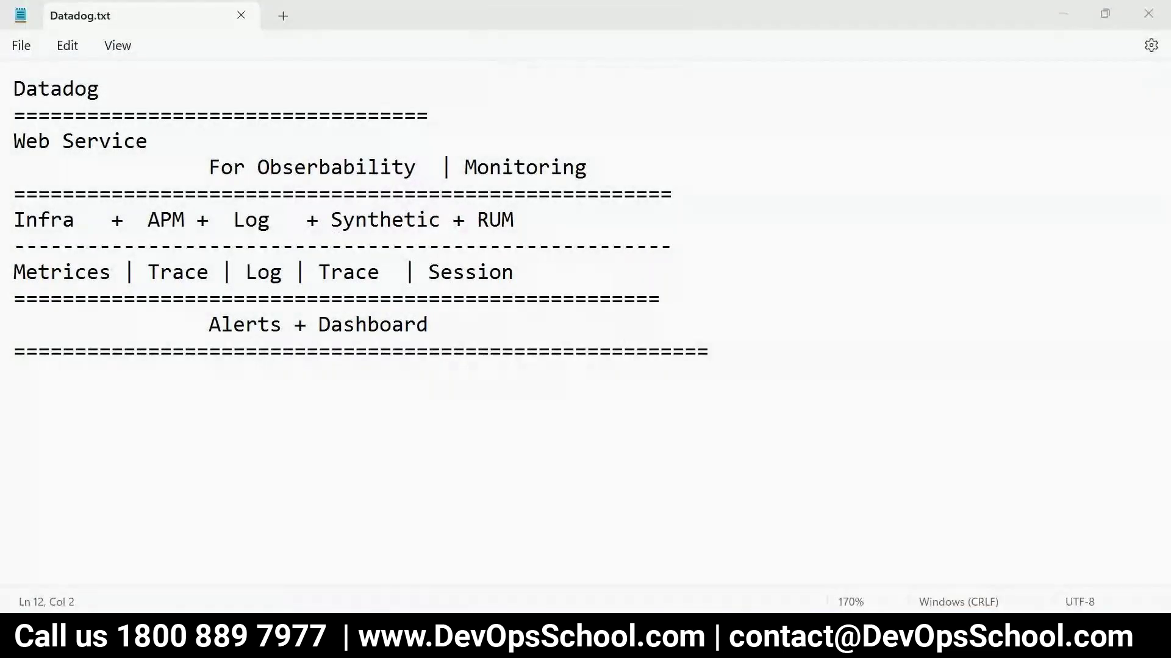
left_click(1079, 228)
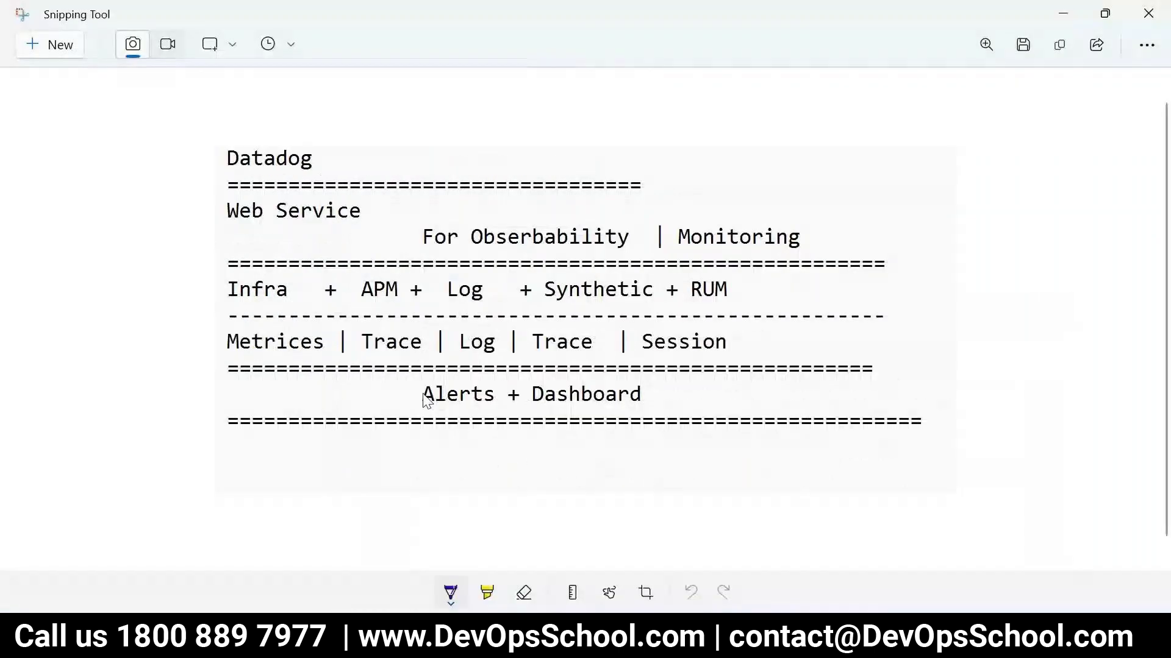
Annotate the notes snip with an arrow from Infra to Metrices, a check mark on Metrices, and a loop around APM and Trace.
mouse_move(242, 296)
left_mouse_down()
mouse_move(243, 322)
mouse_move(254, 304)
left_mouse_up()
left_click_drag(241, 360, 272, 341)
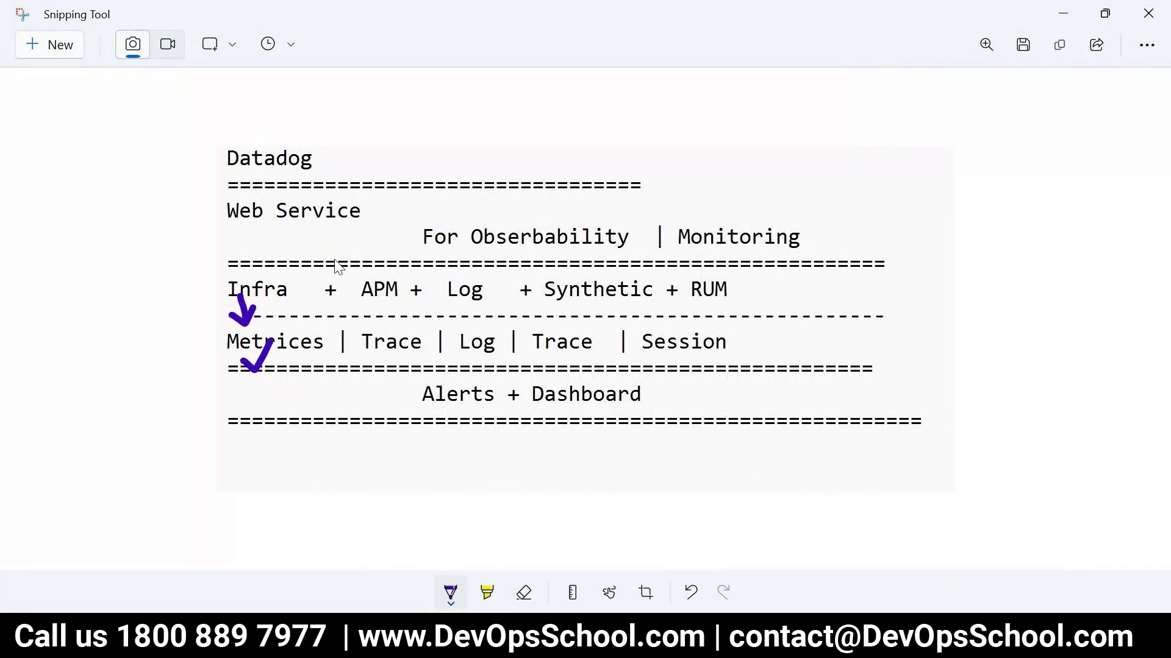
mouse_move(353, 262)
left_mouse_down()
mouse_move(348, 378)
mouse_move(429, 376)
mouse_move(429, 287)
mouse_move(378, 252)
mouse_move(351, 278)
mouse_move(340, 333)
left_mouse_up()
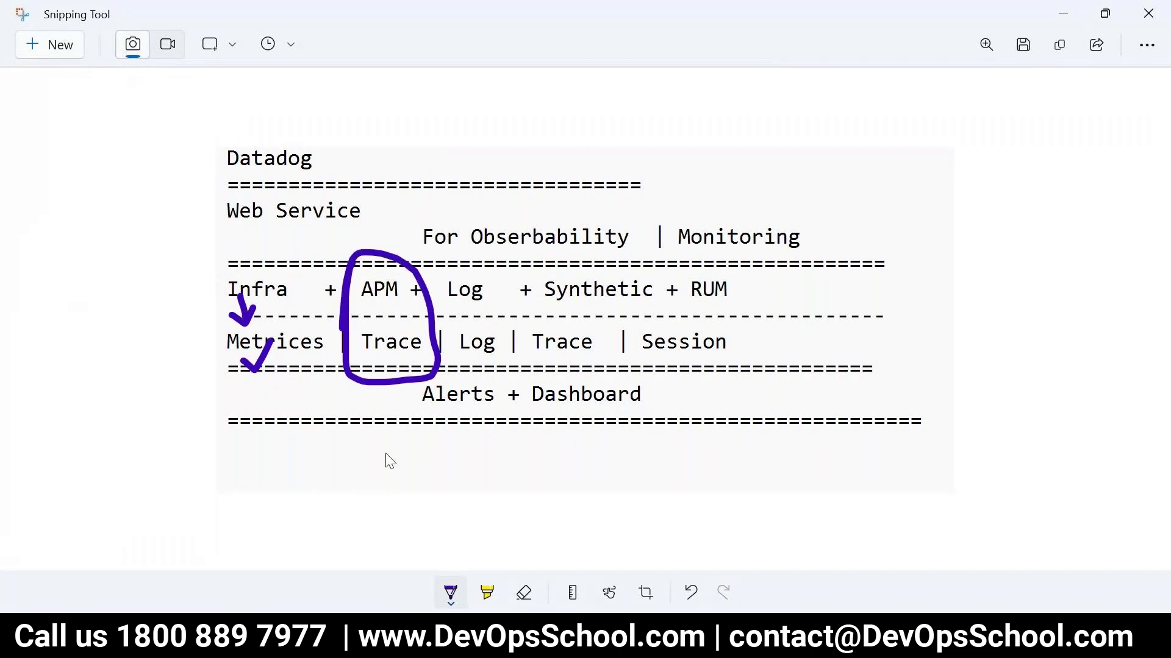